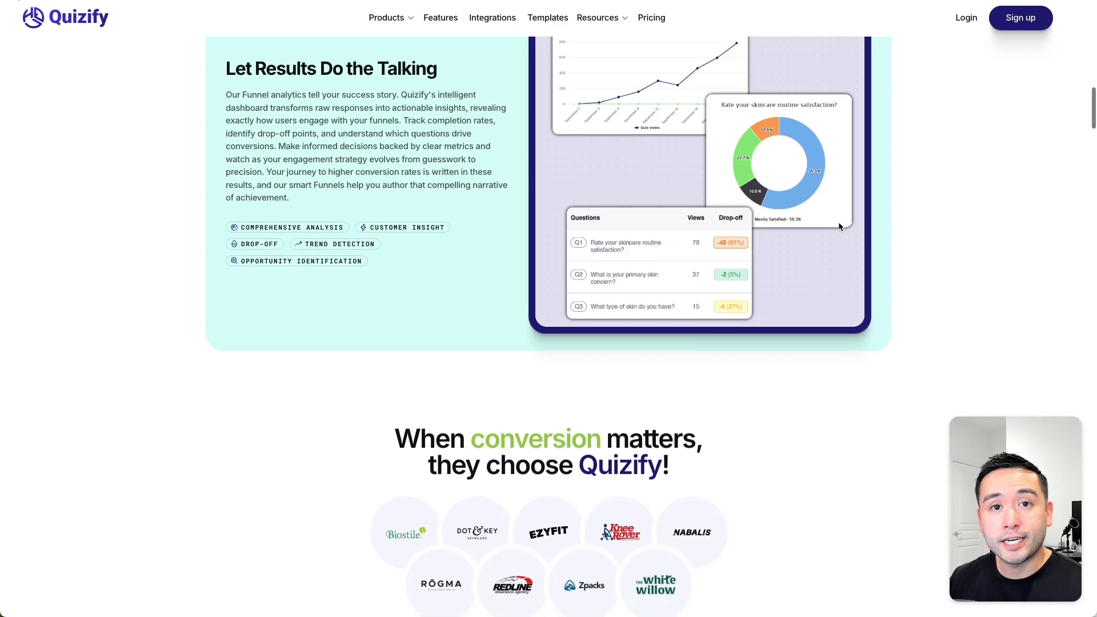
Look through the Quizify homepage's sections on customers, the demo quiz, advanced features and how the product works.
{"action": "scroll", "coordinate": [839, 227], "scroll_direction": "down", "scroll_amount": 9}
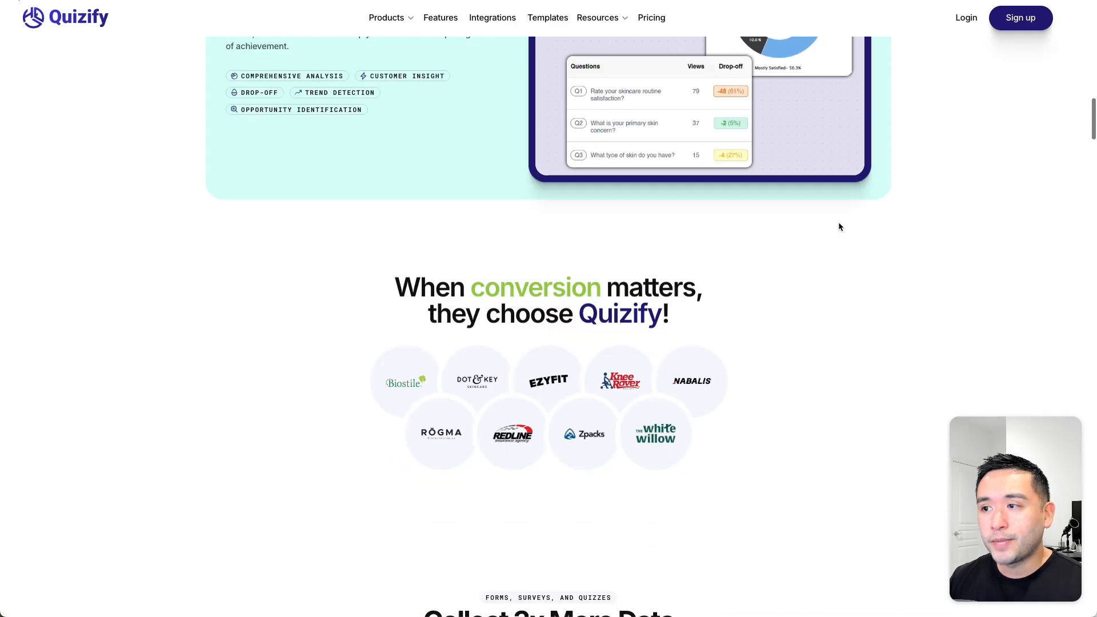
{"action": "scroll", "coordinate": [839, 227], "scroll_direction": "down", "scroll_amount": 7}
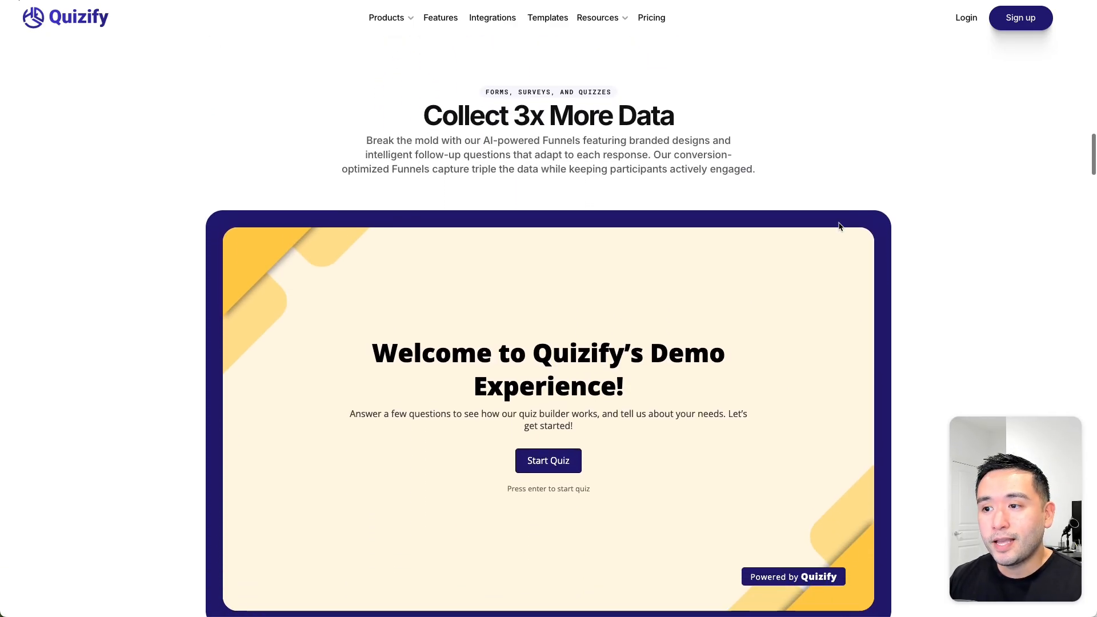
{"action": "scroll", "coordinate": [839, 227], "scroll_direction": "down", "scroll_amount": 5}
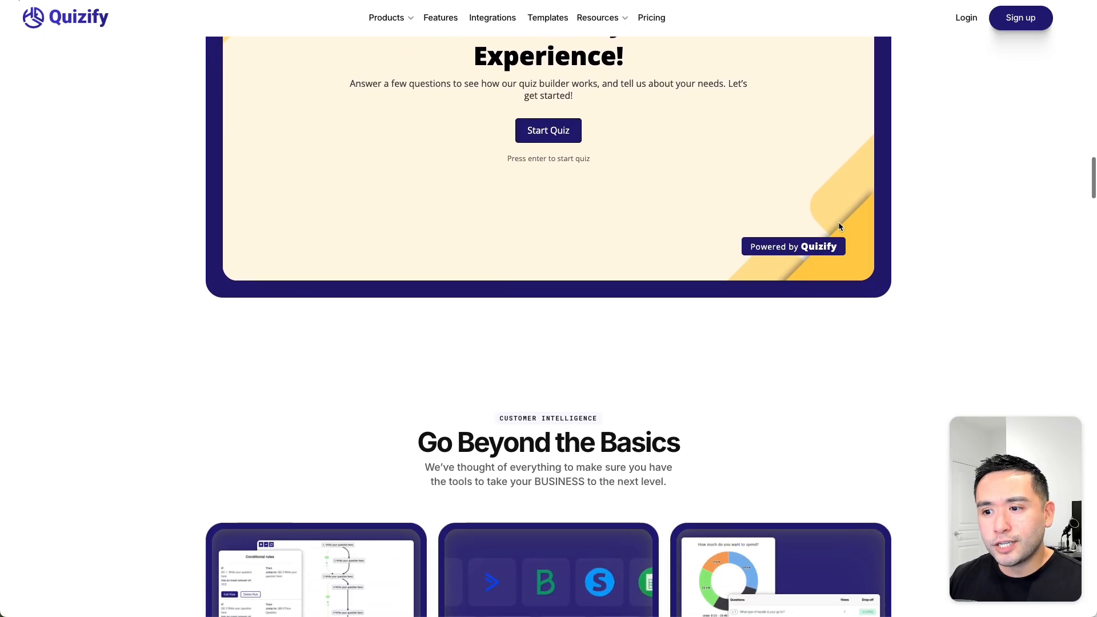
{"action": "scroll", "coordinate": [839, 226], "scroll_direction": "down", "scroll_amount": 6}
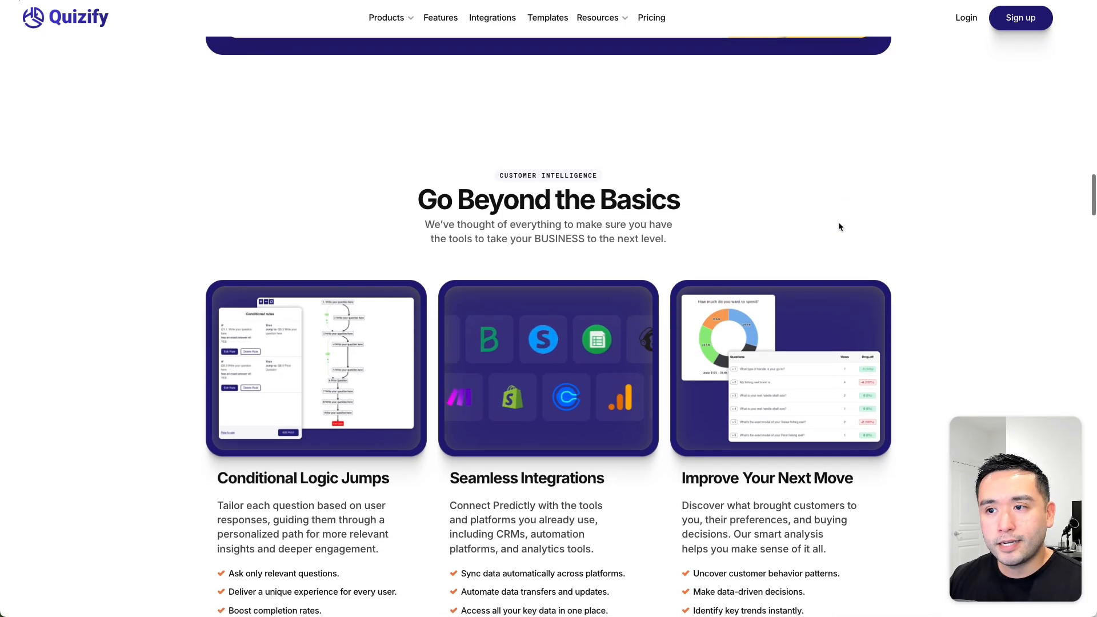
{"action": "scroll", "coordinate": [839, 226], "scroll_direction": "down", "scroll_amount": 5}
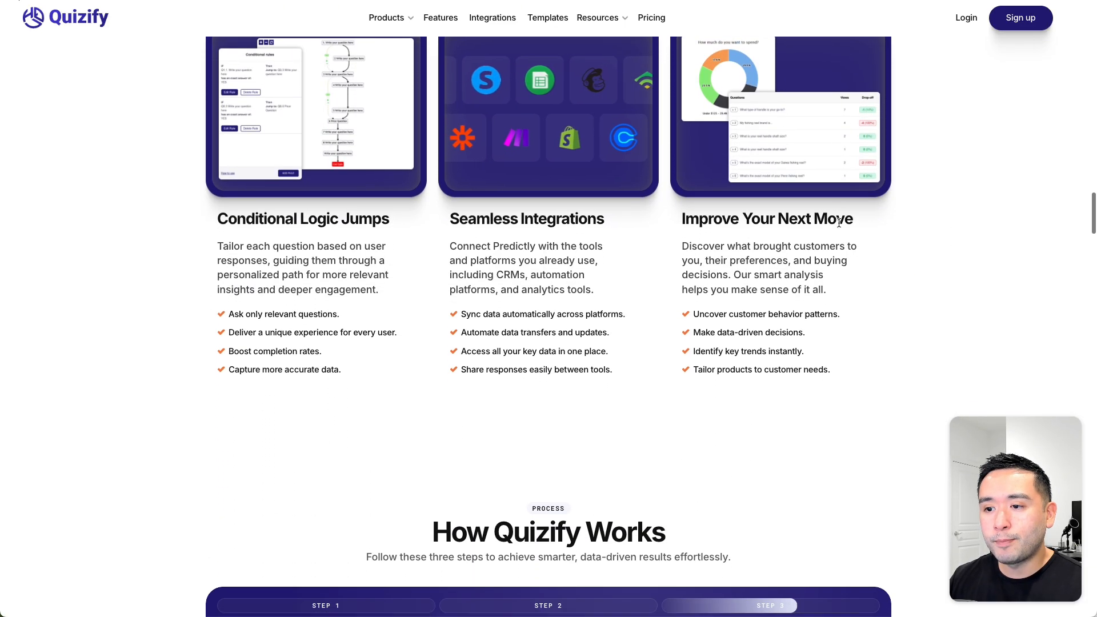
{"action": "scroll", "coordinate": [838, 227], "scroll_direction": "down", "scroll_amount": 5}
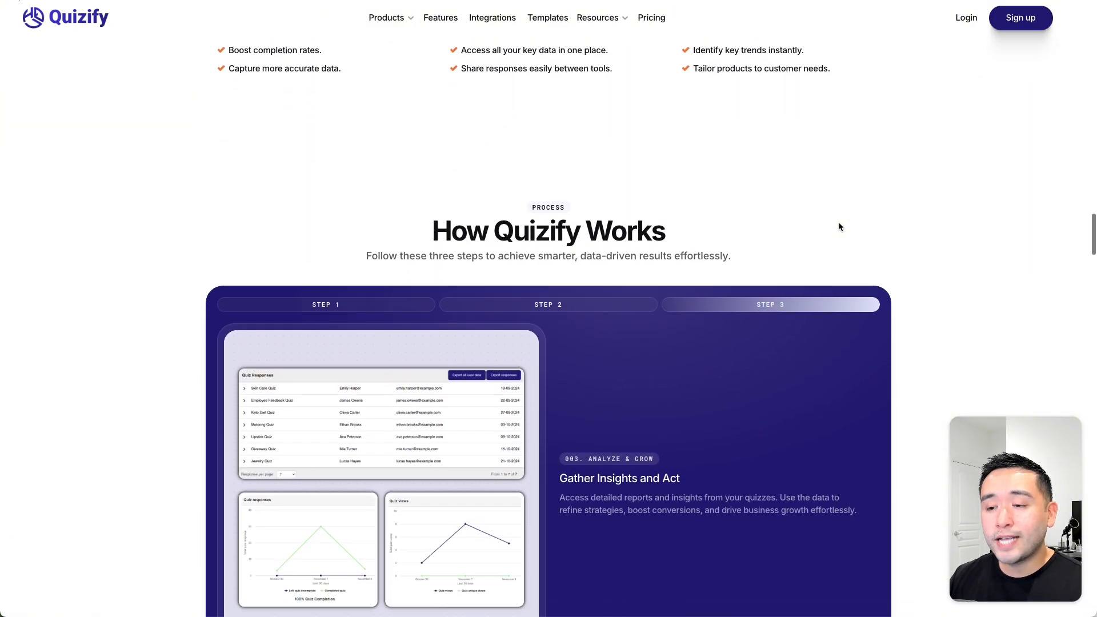
{"action": "scroll", "coordinate": [839, 227], "scroll_direction": "up", "scroll_amount": 6}
{"action": "scroll", "coordinate": [838, 227], "scroll_direction": "up", "scroll_amount": 20}
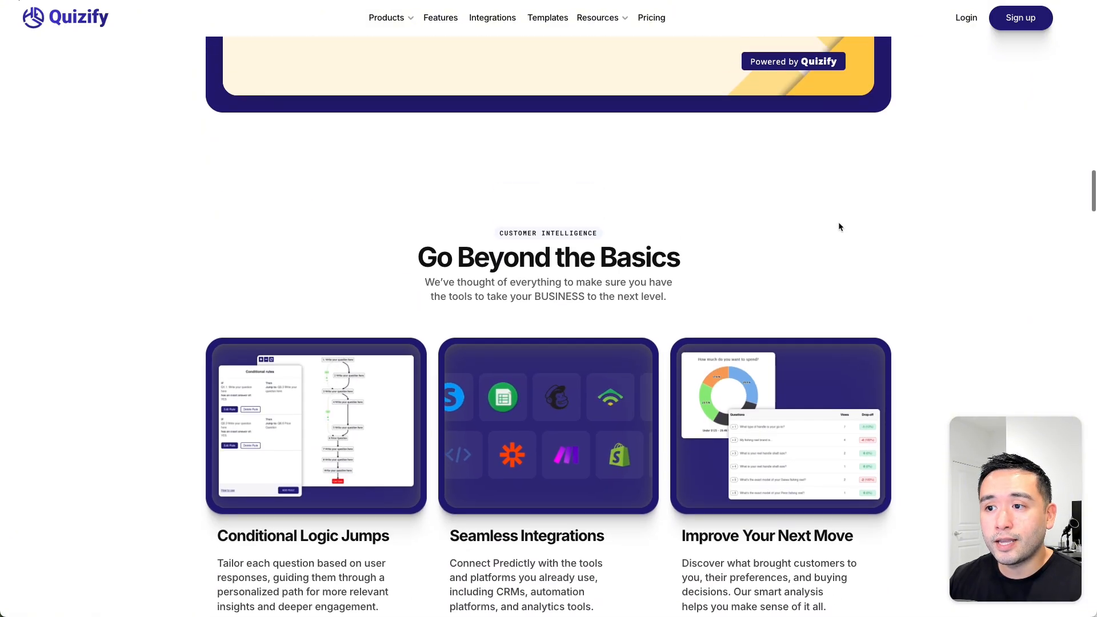
{"action": "scroll", "coordinate": [838, 223], "scroll_direction": "up", "scroll_amount": 13}
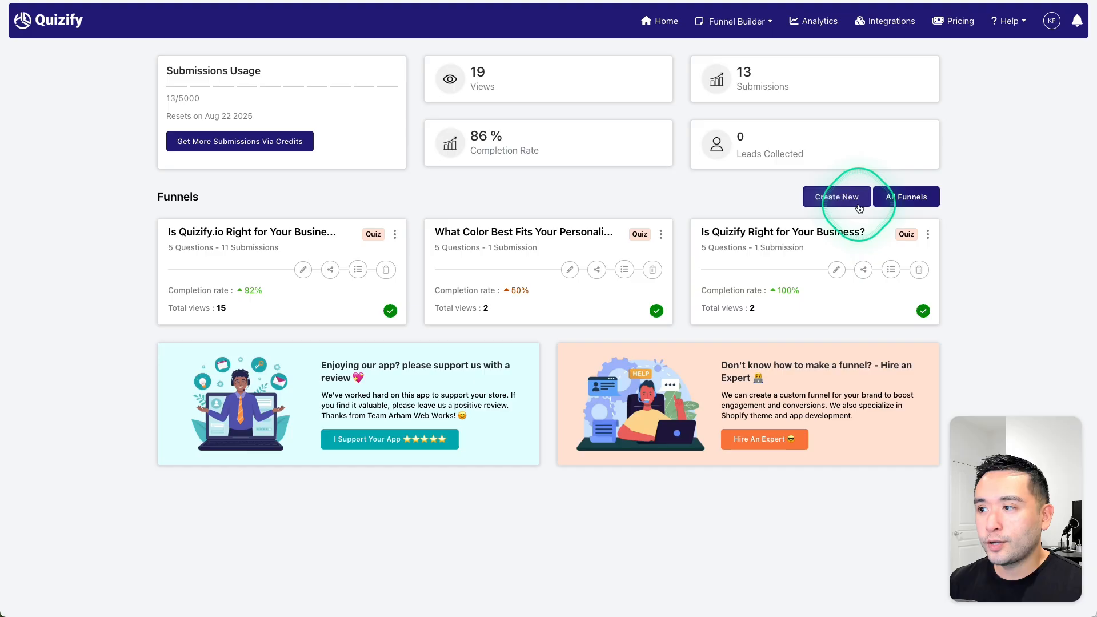
Start creating a new funnel from a template, with Quiz as the funnel type.
{"action": "left_click", "coordinate": [836, 196]}
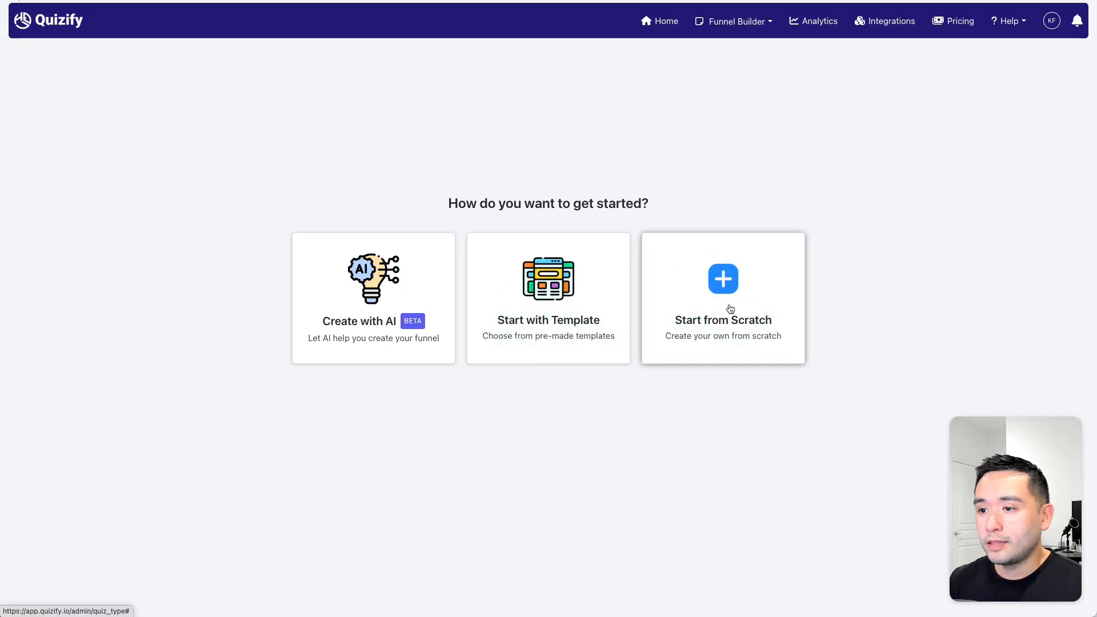
{"action": "left_click", "coordinate": [592, 299]}
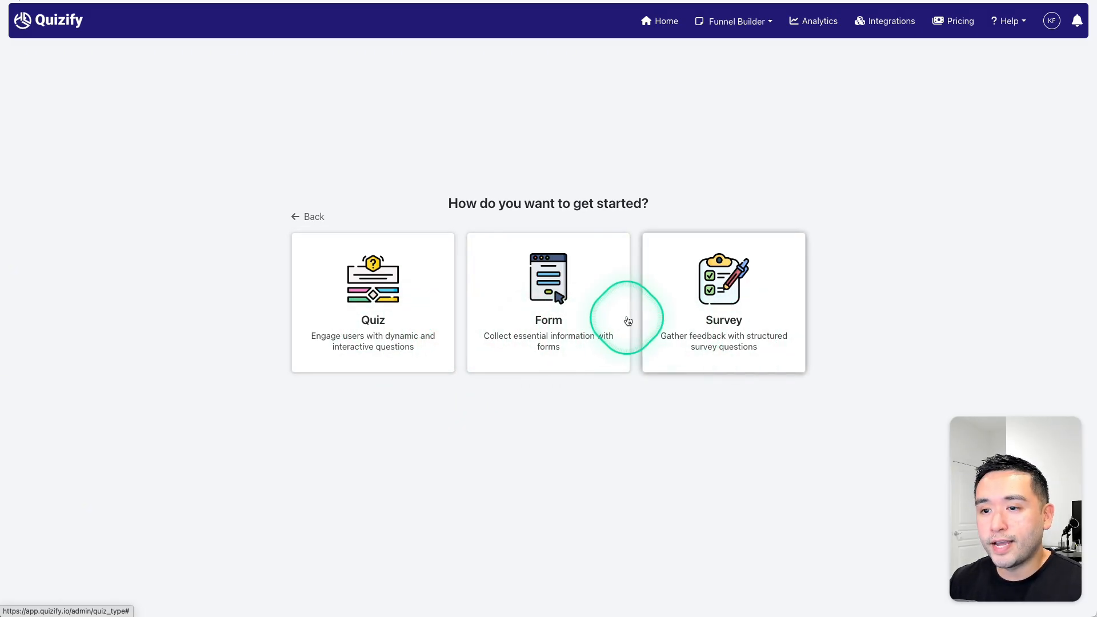
{"action": "left_click", "coordinate": [359, 324]}
Browse the quiz themes and preview Silver Shadow, Mystic Twilight and Citrus Spark.
{"action": "scroll", "coordinate": [345, 277], "scroll_direction": "down", "scroll_amount": 5}
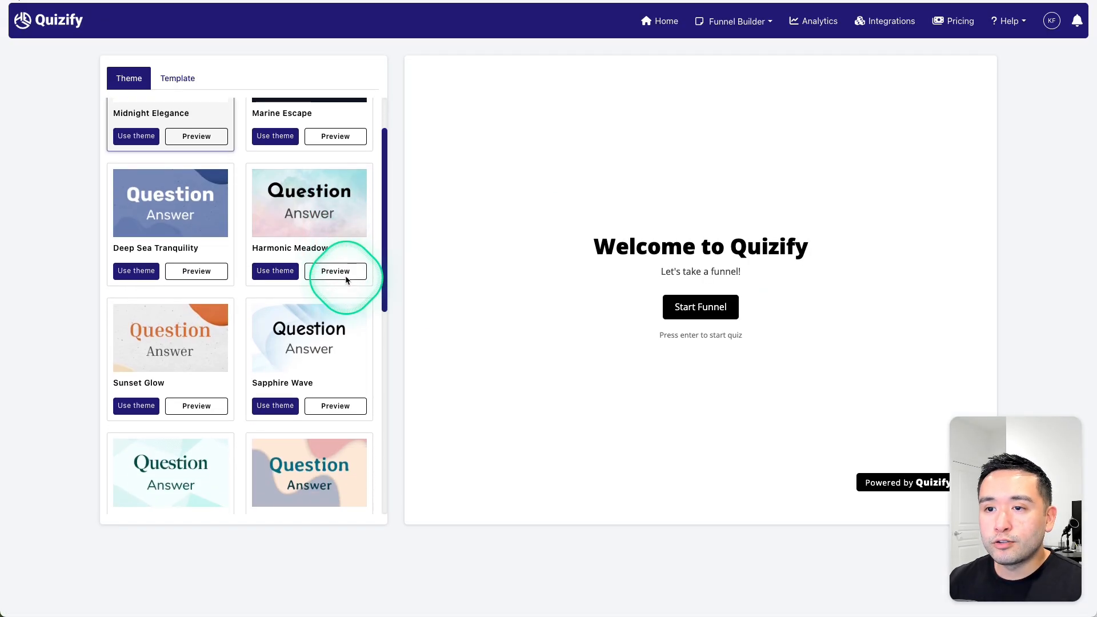
{"action": "scroll", "coordinate": [346, 280], "scroll_direction": "down", "scroll_amount": 6}
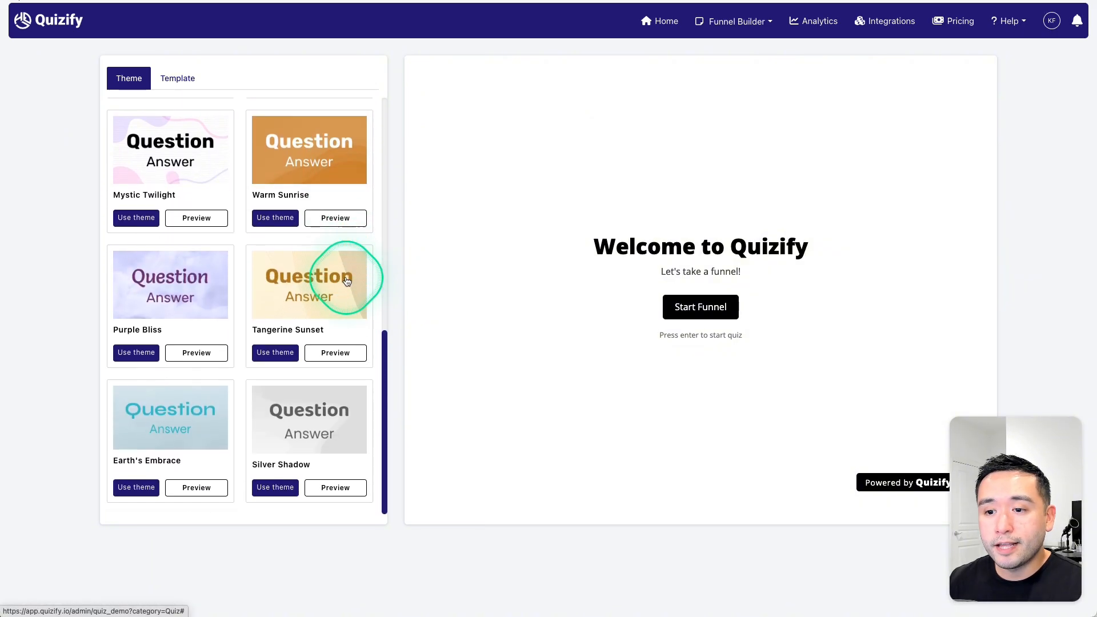
{"action": "left_click", "coordinate": [334, 472]}
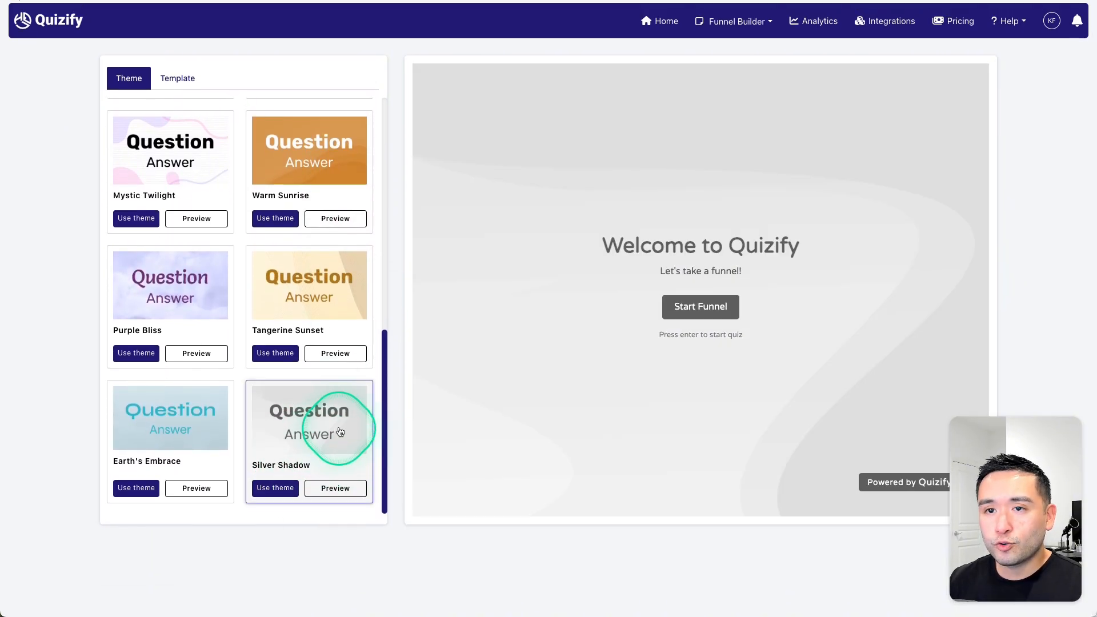
{"action": "scroll", "coordinate": [337, 426], "scroll_direction": "up", "scroll_amount": 2}
{"action": "left_click", "coordinate": [196, 297]}
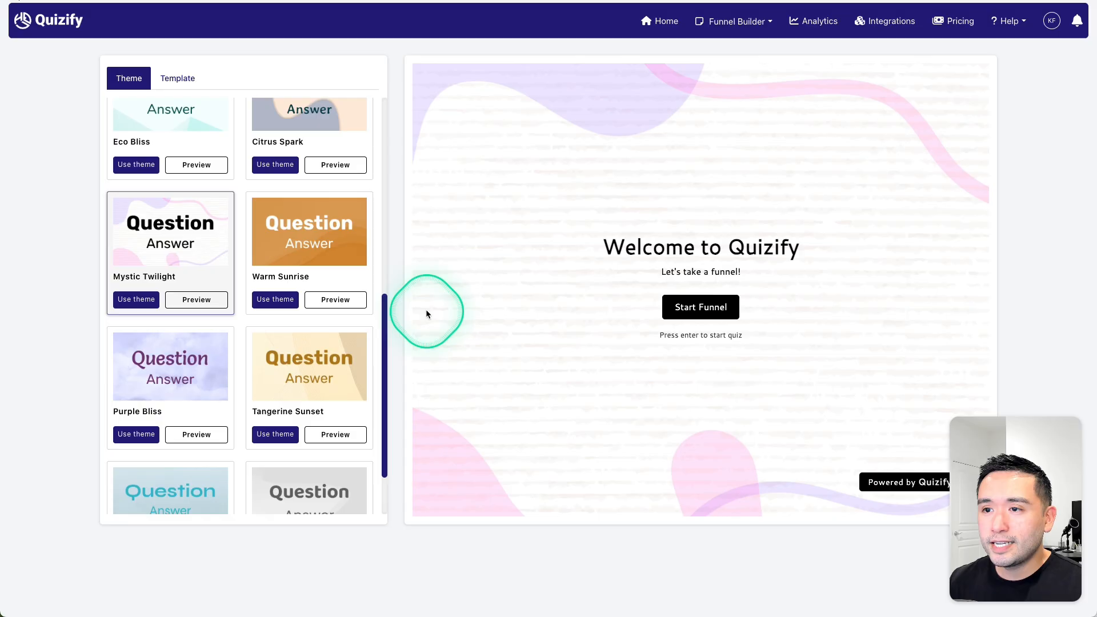
{"action": "scroll", "coordinate": [313, 327], "scroll_direction": "up", "scroll_amount": 2}
{"action": "scroll", "coordinate": [313, 327], "scroll_direction": "up", "scroll_amount": 1}
{"action": "left_click", "coordinate": [336, 276]}
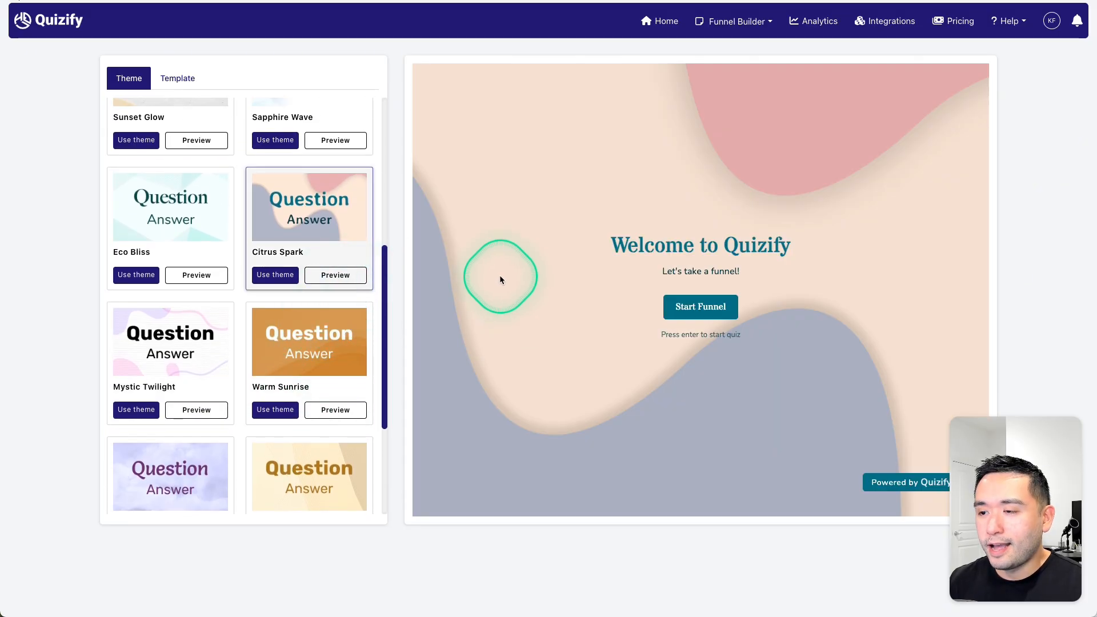
{"action": "scroll", "coordinate": [316, 320], "scroll_direction": "up", "scroll_amount": 3}
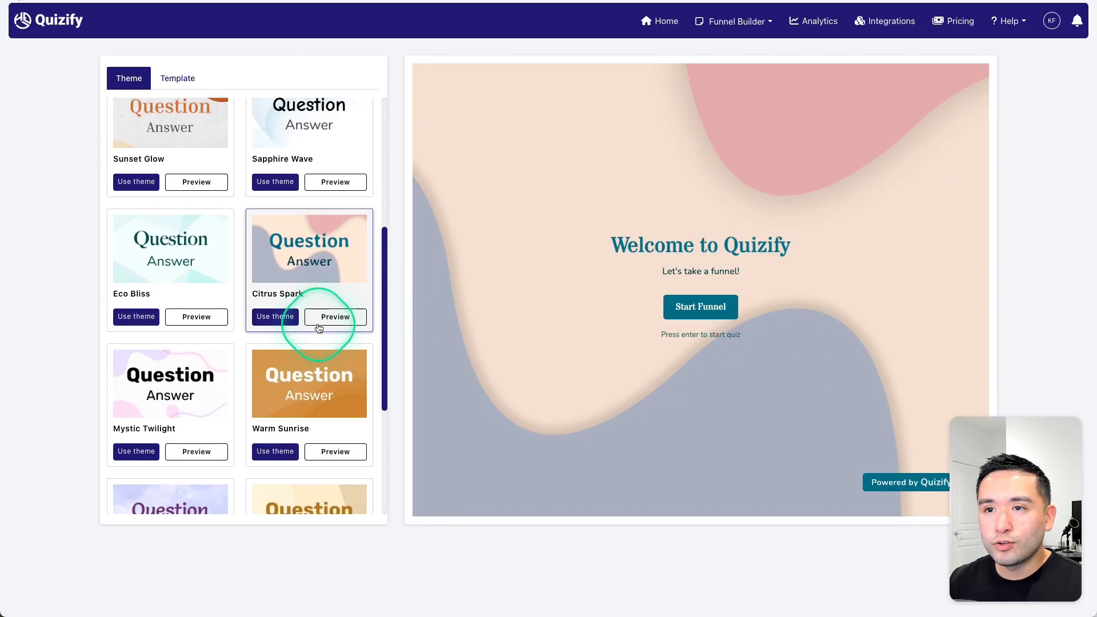
{"action": "scroll", "coordinate": [317, 326], "scroll_direction": "up", "scroll_amount": 6}
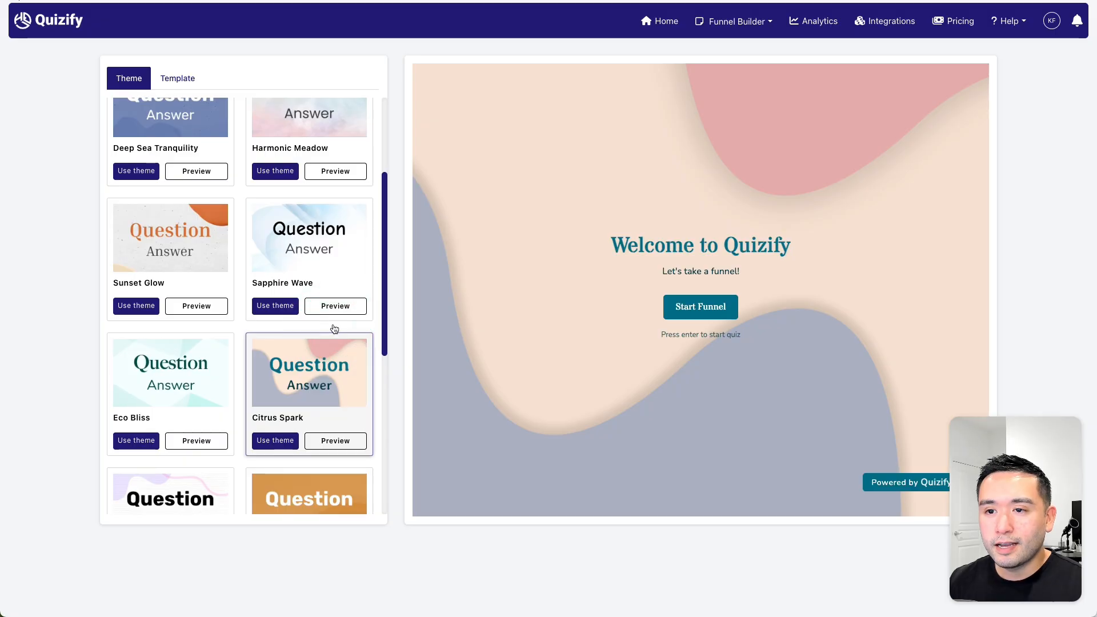
{"action": "scroll", "coordinate": [333, 324], "scroll_direction": "up", "scroll_amount": 5}
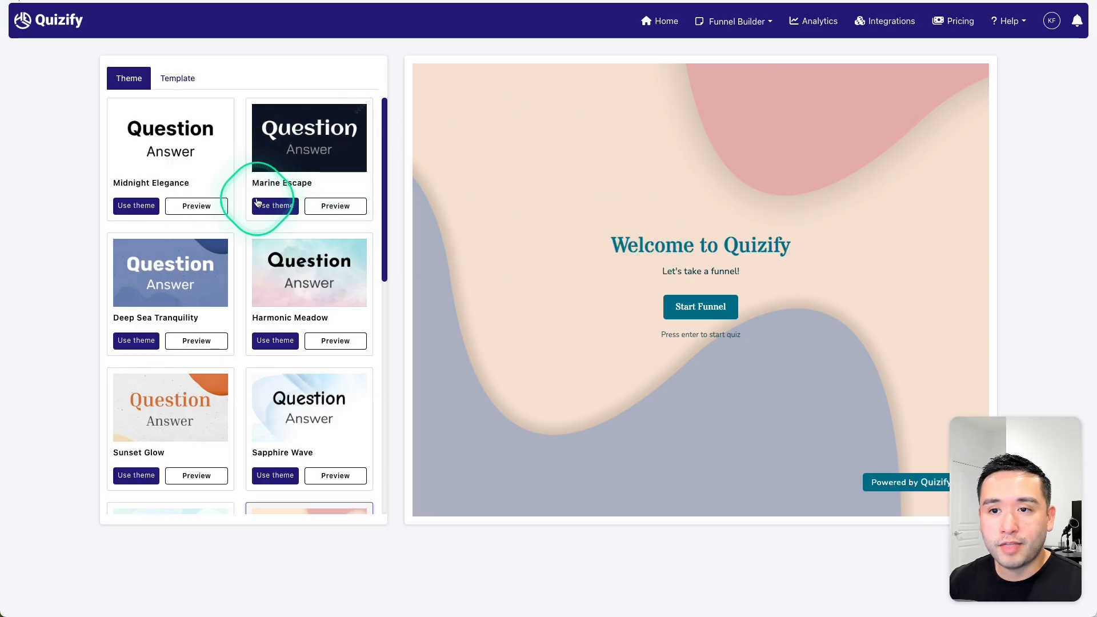
Browse the quiz templates and preview the "Jewelry Quiz for Better Suit Your Style" template up to its first question.
{"action": "left_click", "coordinate": [171, 86]}
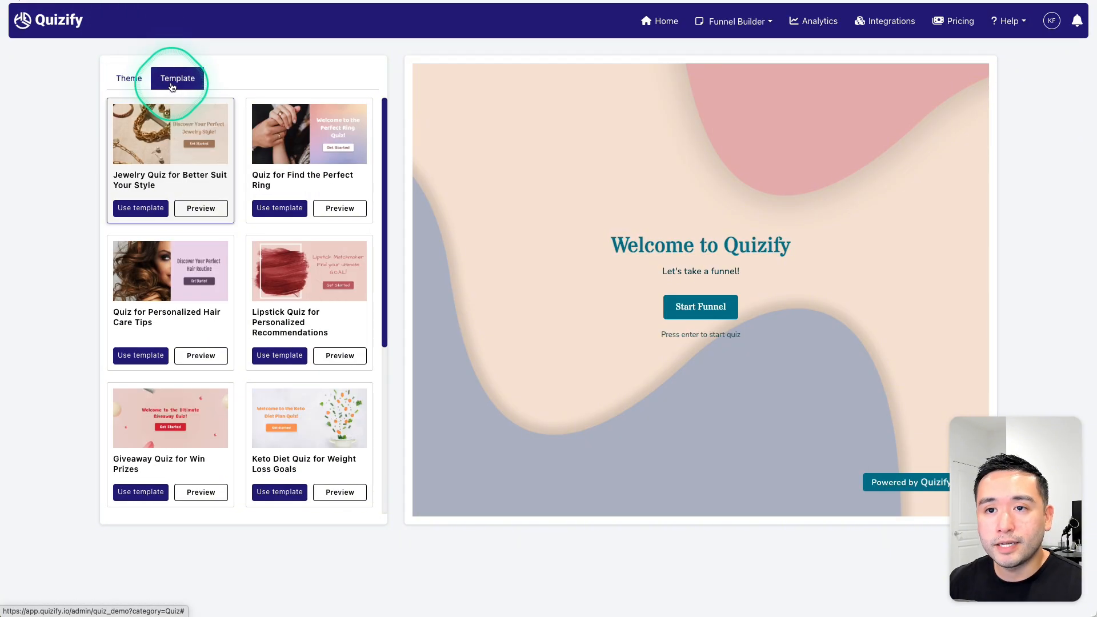
{"action": "scroll", "coordinate": [208, 182], "scroll_direction": "down", "scroll_amount": 5}
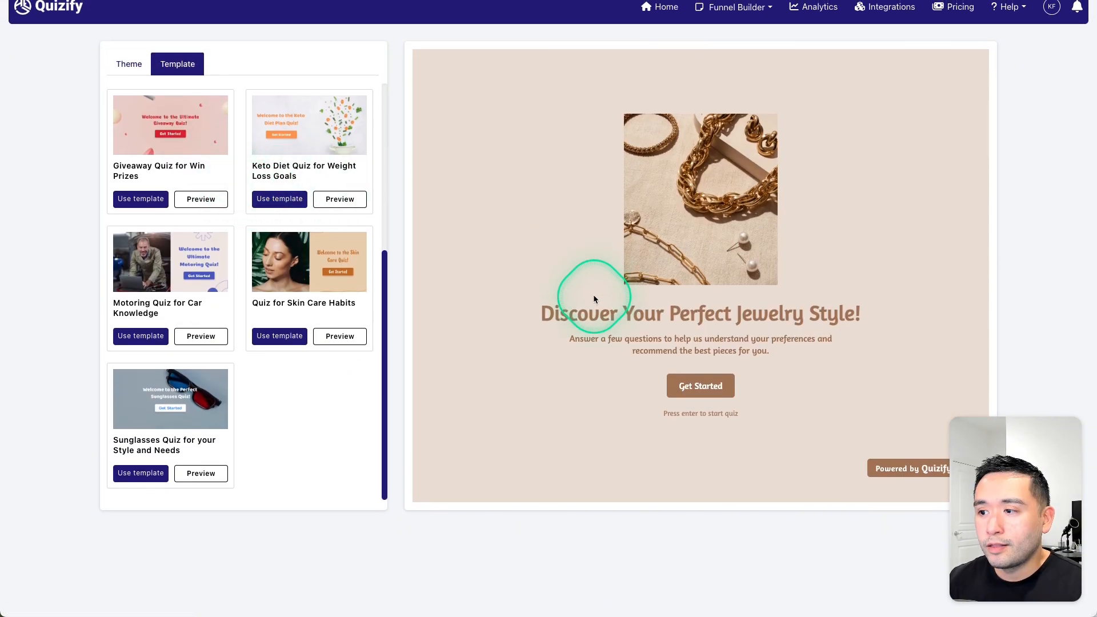
{"action": "left_click", "coordinate": [708, 385]}
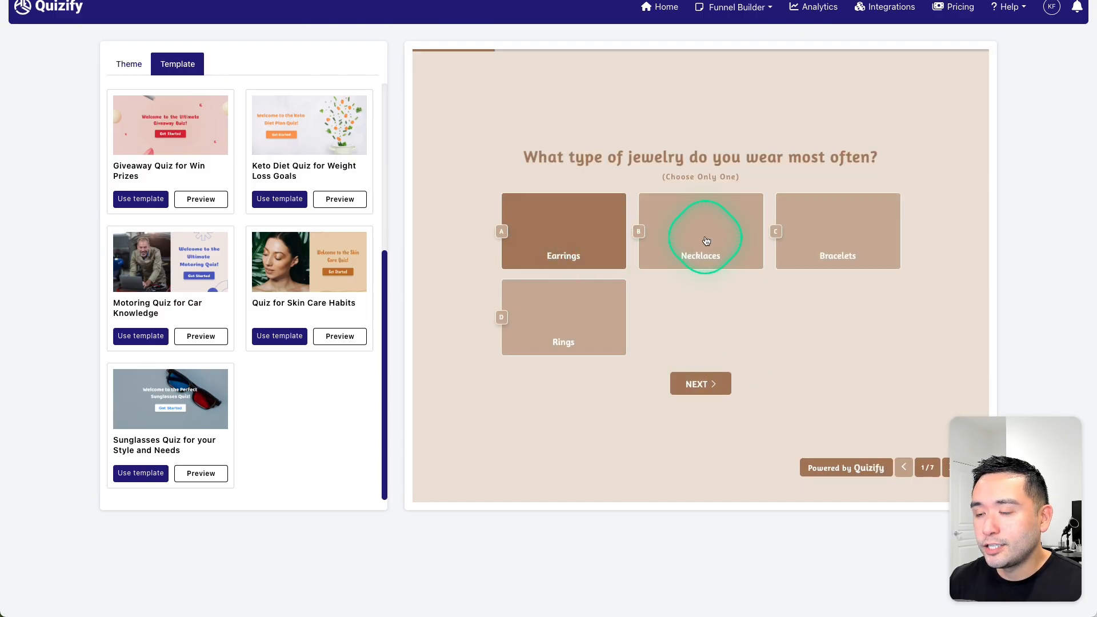
{"action": "scroll", "coordinate": [196, 343], "scroll_direction": "up", "scroll_amount": 1}
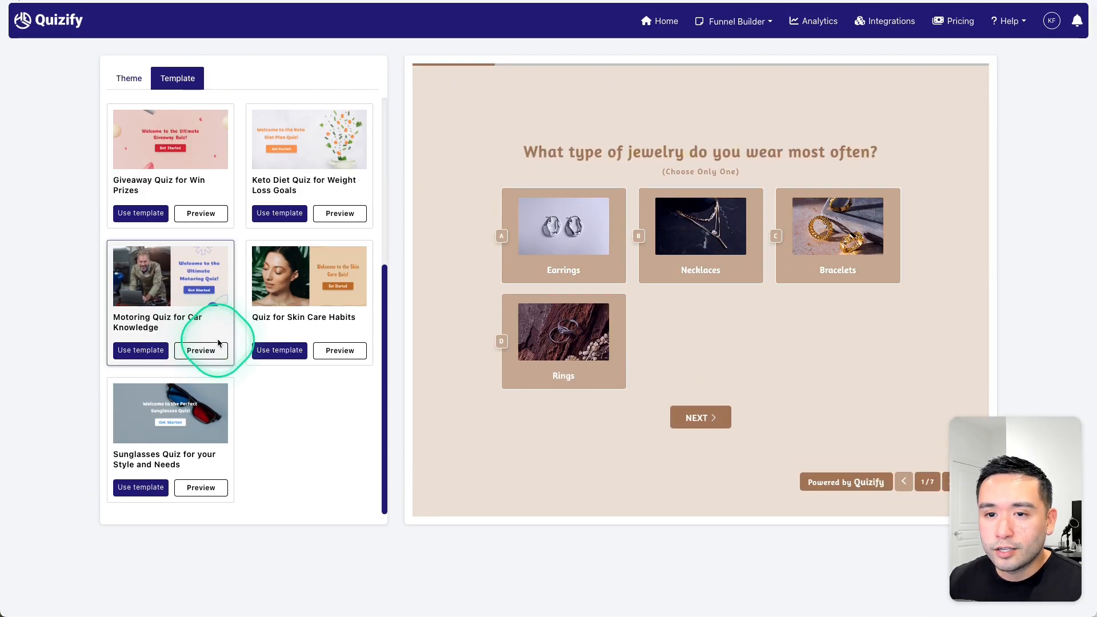
Preview the "Motoring Quiz for Car Knowledge" template and go into its first question.
{"action": "left_click", "coordinate": [203, 346]}
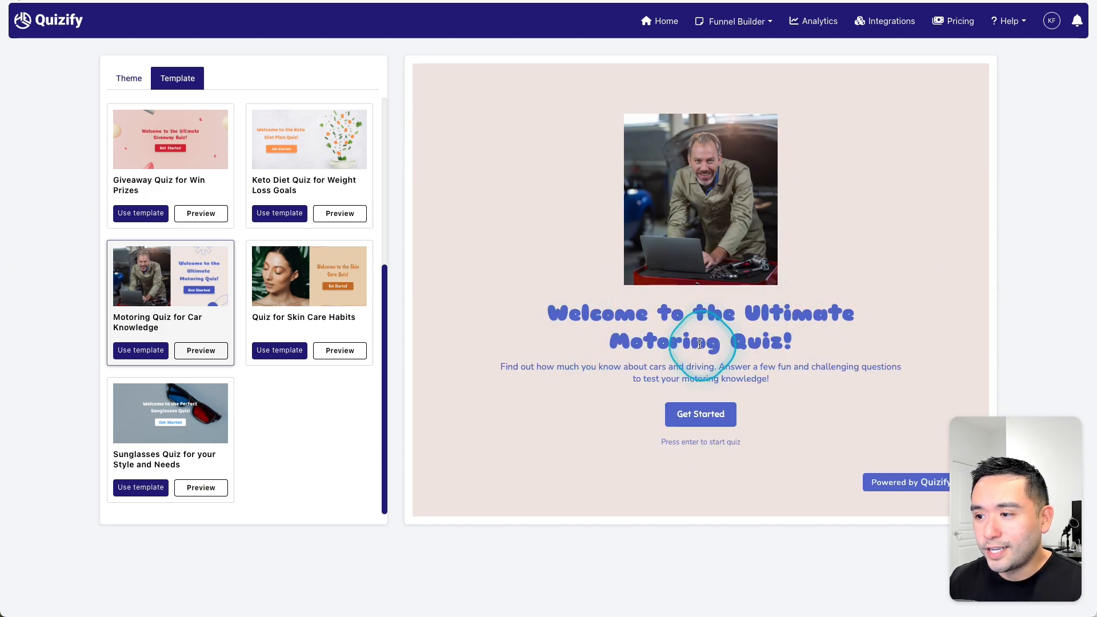
{"action": "left_click", "coordinate": [698, 415]}
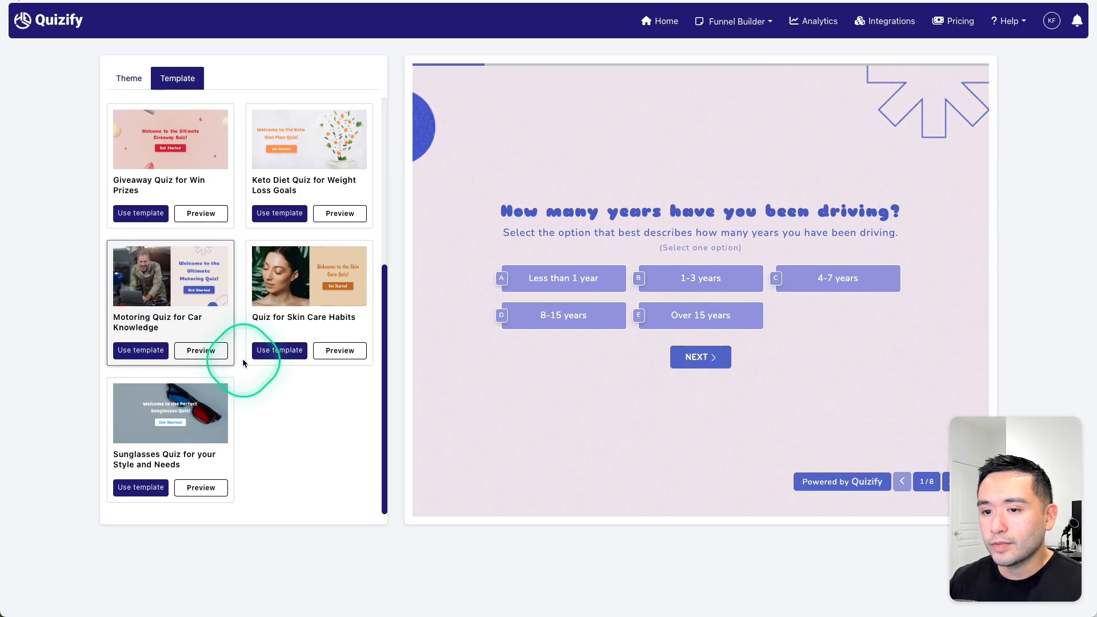
{"action": "scroll", "coordinate": [245, 366], "scroll_direction": "up", "scroll_amount": 5}
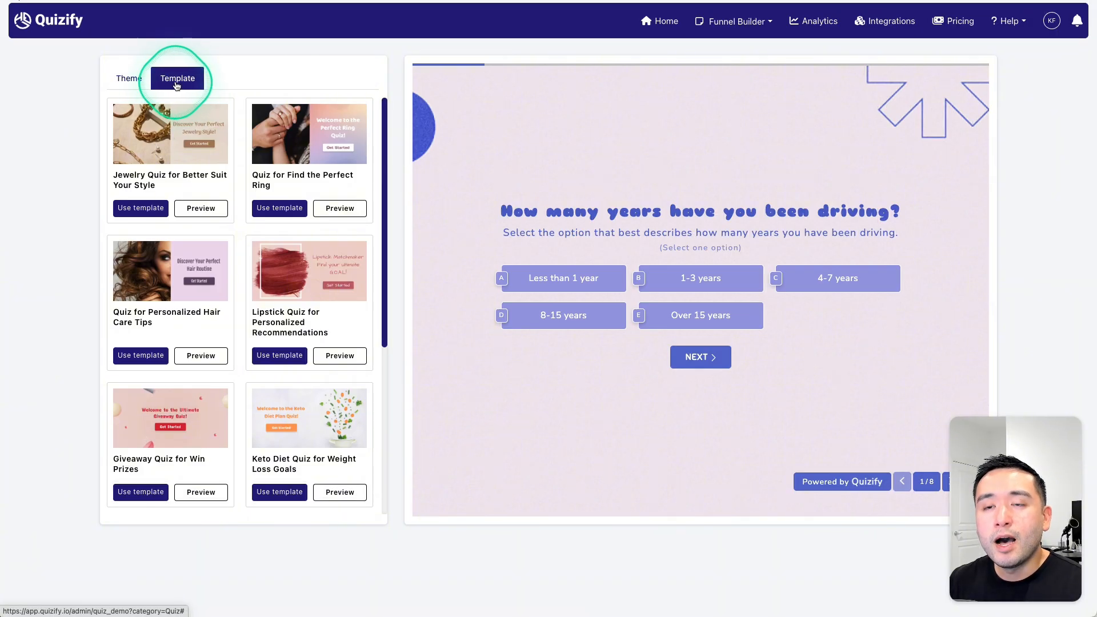
{"action": "left_click", "coordinate": [140, 81]}
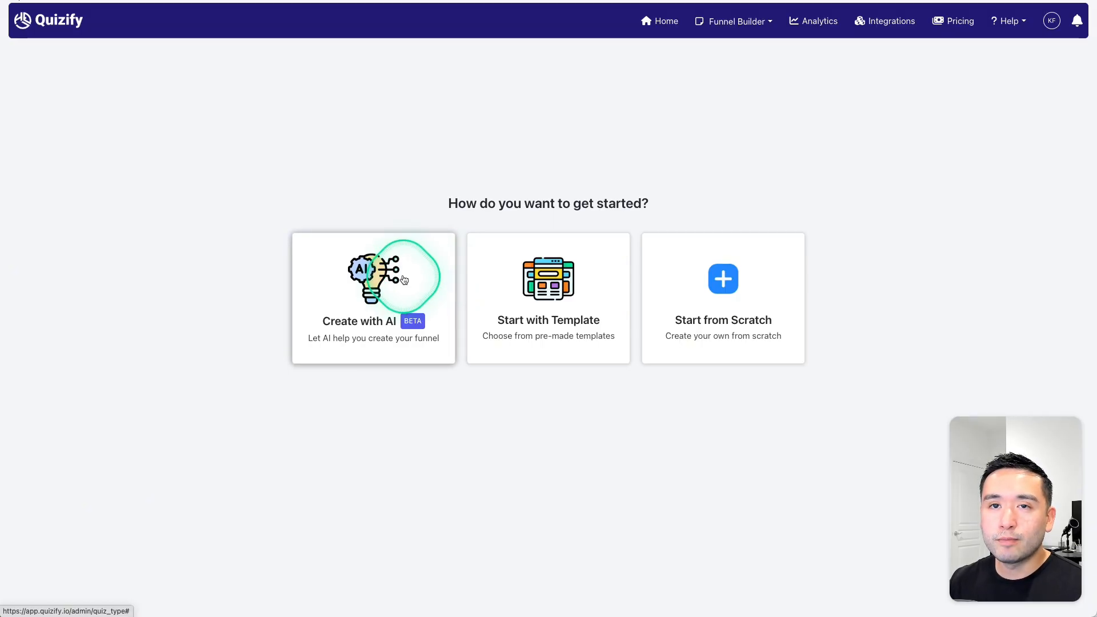
Start a quiz with AI and describe its goal as "a quiz asking people what color matches their personality type.".
{"action": "left_click", "coordinate": [404, 279]}
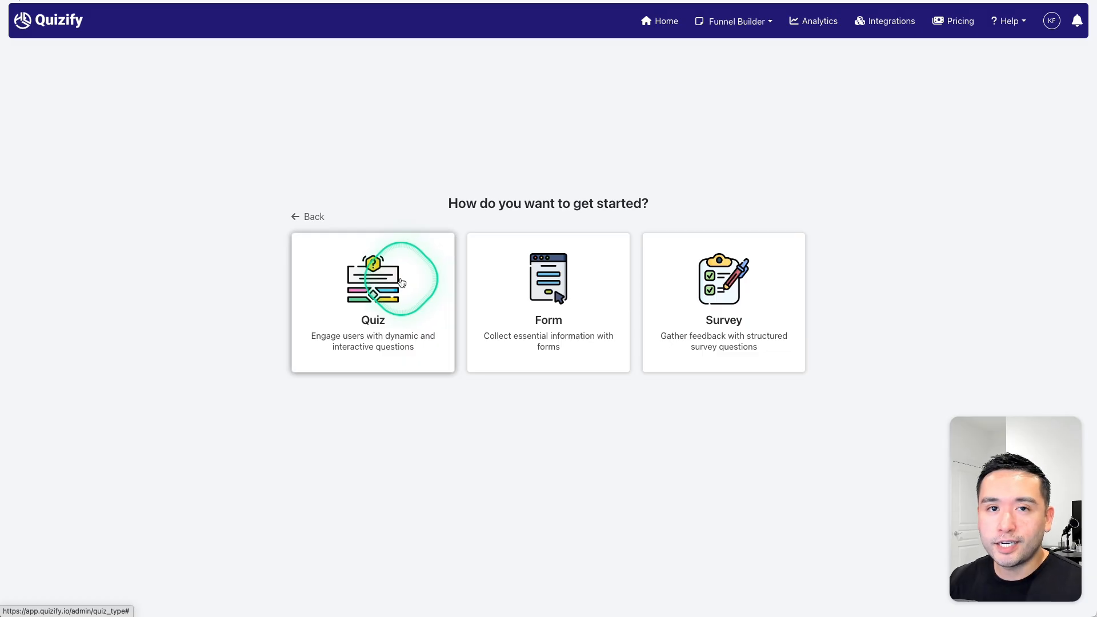
{"action": "left_click", "coordinate": [400, 280]}
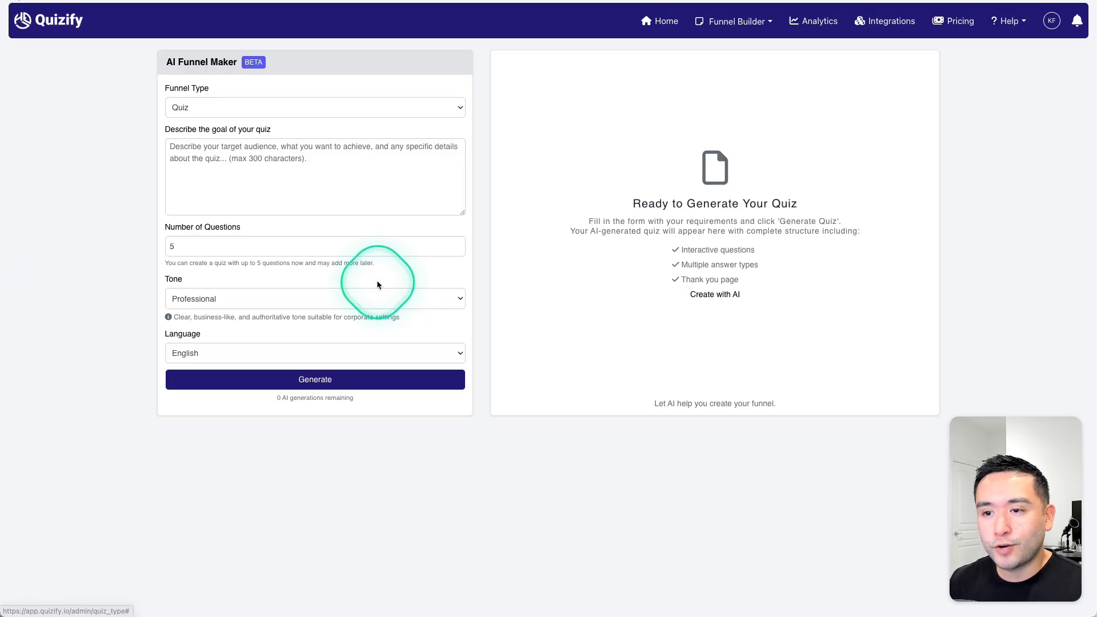
{"action": "left_click", "coordinate": [392, 152]}
{"action": "type", "text": "a quiz asking people what color matches their personality type."}
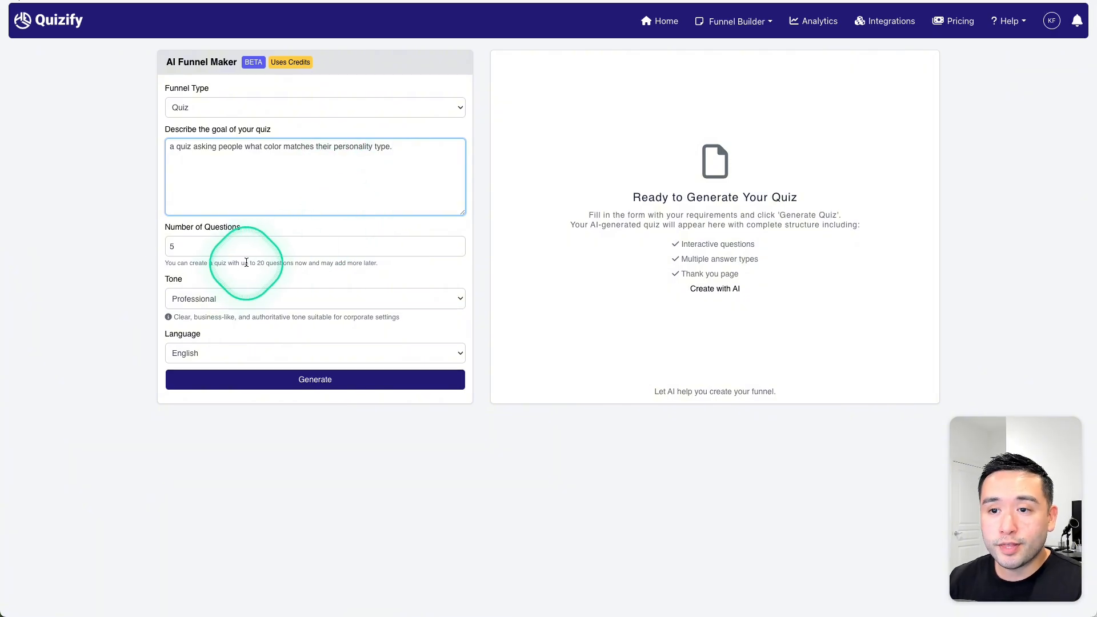
Generate the five-question quiz in English with the tone set to Humorous.
{"action": "left_click", "coordinate": [199, 248]}
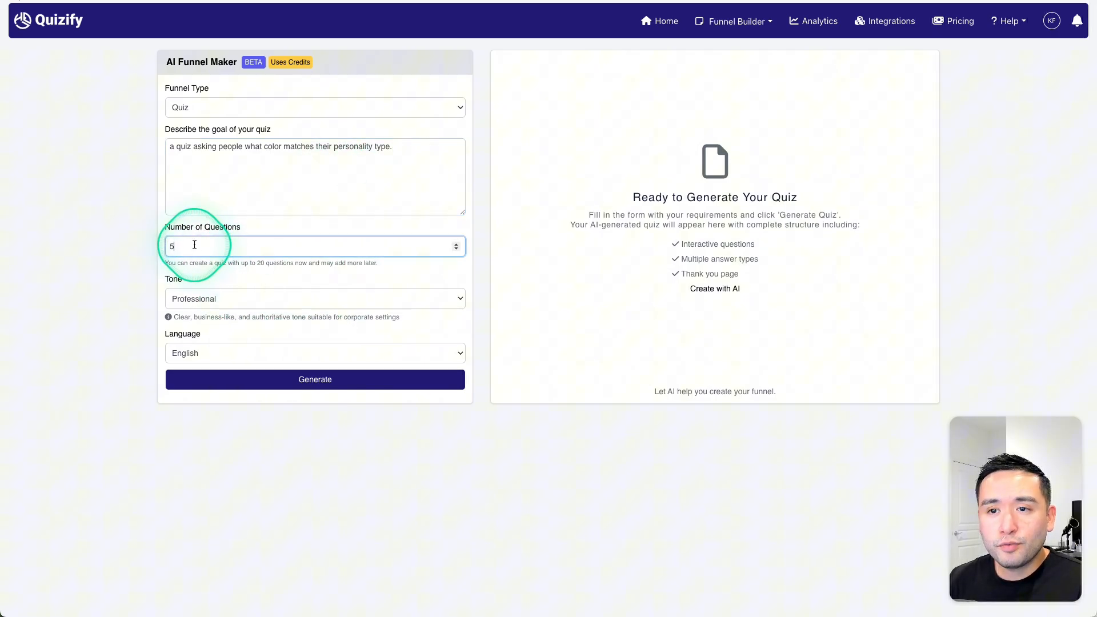
{"action": "left_click", "coordinate": [198, 299]}
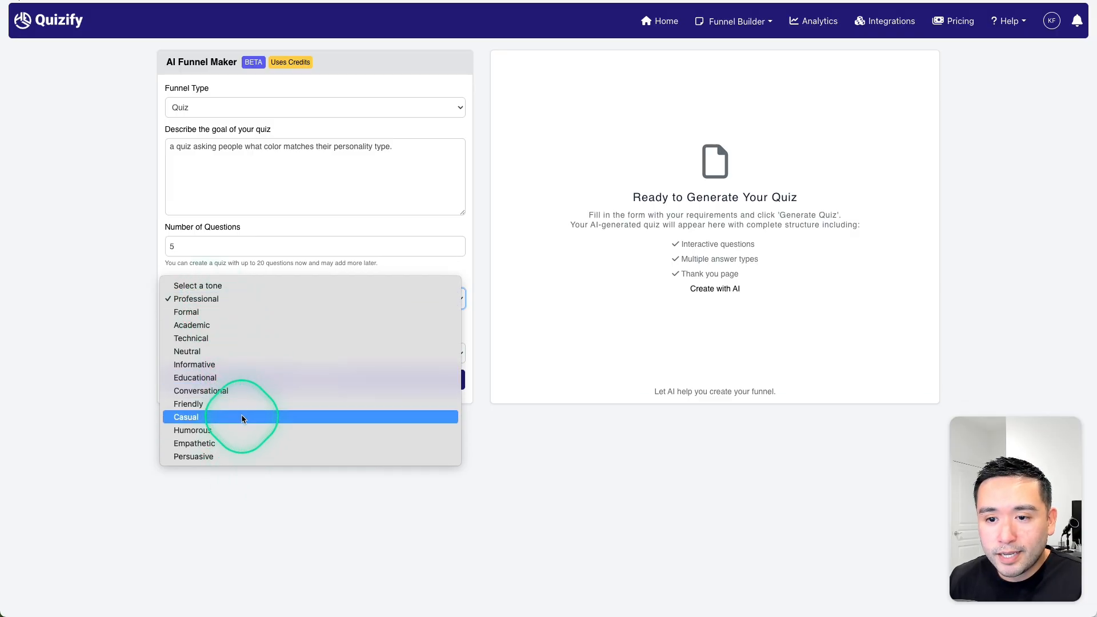
{"action": "left_click", "coordinate": [243, 431]}
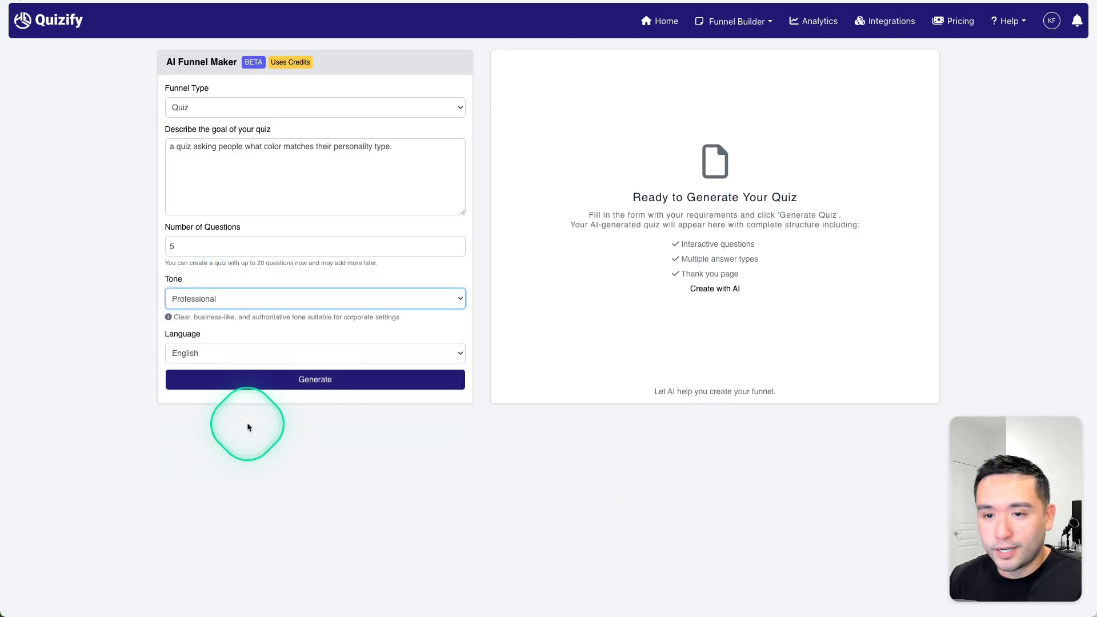
{"action": "left_click", "coordinate": [247, 355]}
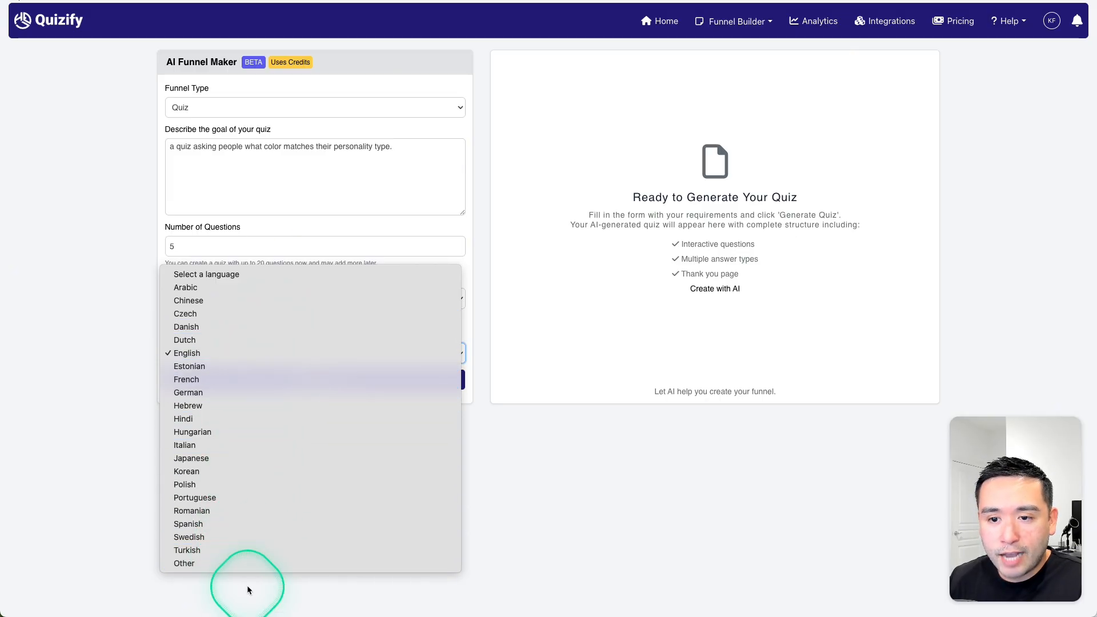
{"action": "left_click", "coordinate": [146, 250]}
{"action": "left_click", "coordinate": [378, 381]}
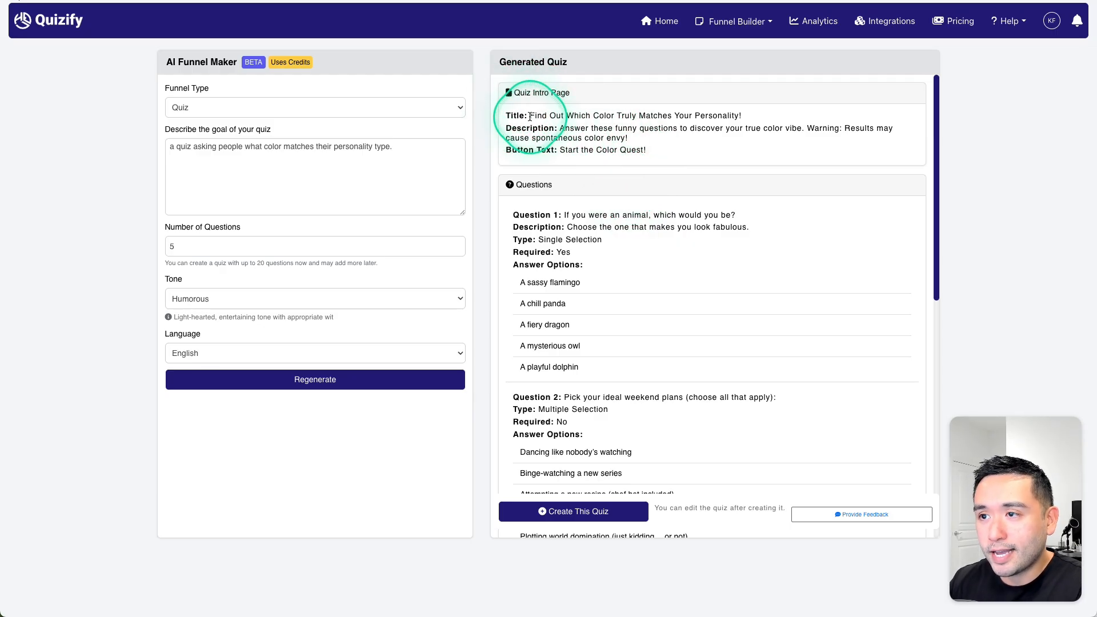
Review the generated quiz's intro page title, description and button text, and skim the rest of the draft.
{"action": "left_click_drag", "start_coordinate": [530, 117], "coordinate": [763, 122]}
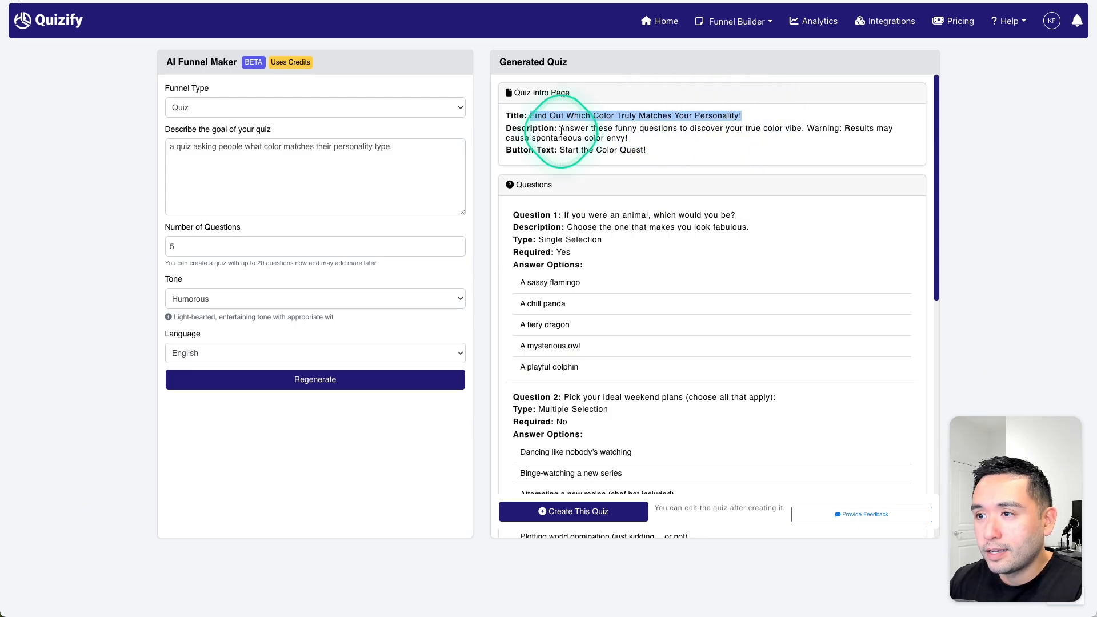
{"action": "left_click_drag", "start_coordinate": [561, 129], "coordinate": [627, 138]}
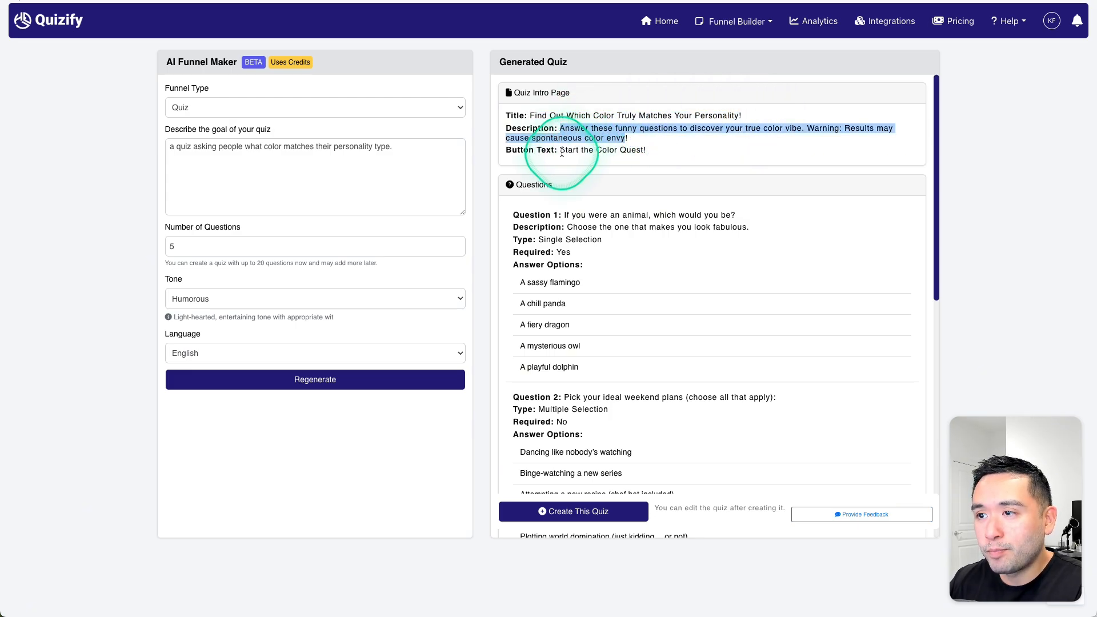
{"action": "left_click_drag", "start_coordinate": [560, 151], "coordinate": [643, 151]}
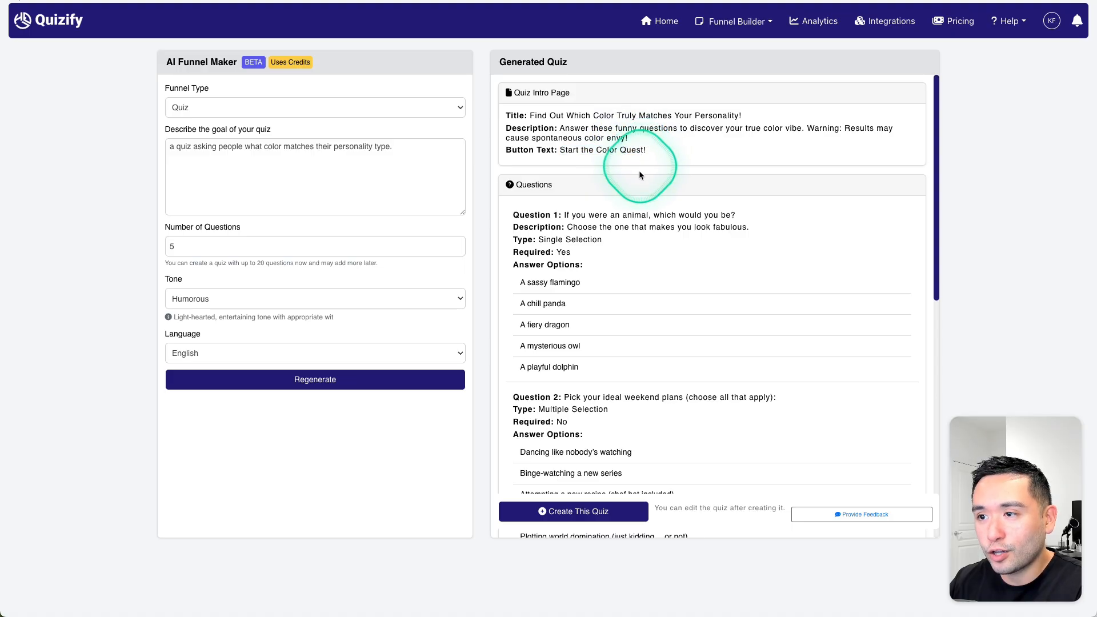
{"action": "scroll", "coordinate": [620, 191], "scroll_direction": "down", "scroll_amount": 10}
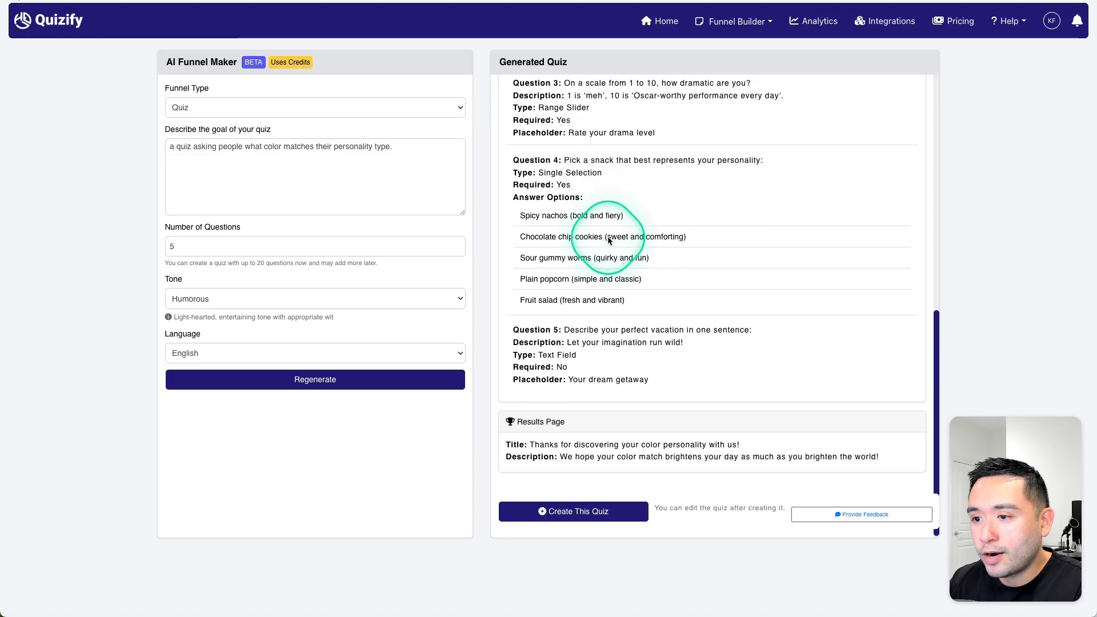
{"action": "scroll", "coordinate": [622, 269], "scroll_direction": "up", "scroll_amount": 10}
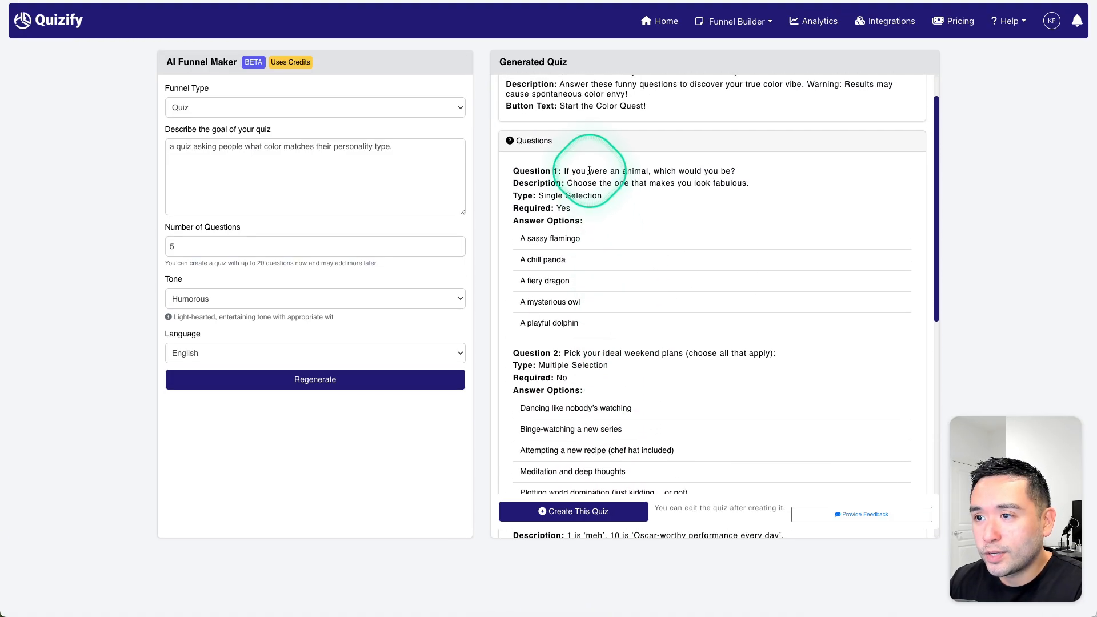
Read through the generated questions with their types and answer options, down to the results page text.
{"action": "left_click_drag", "start_coordinate": [565, 171], "coordinate": [730, 170]}
{"action": "left_click_drag", "start_coordinate": [527, 239], "coordinate": [582, 241]}
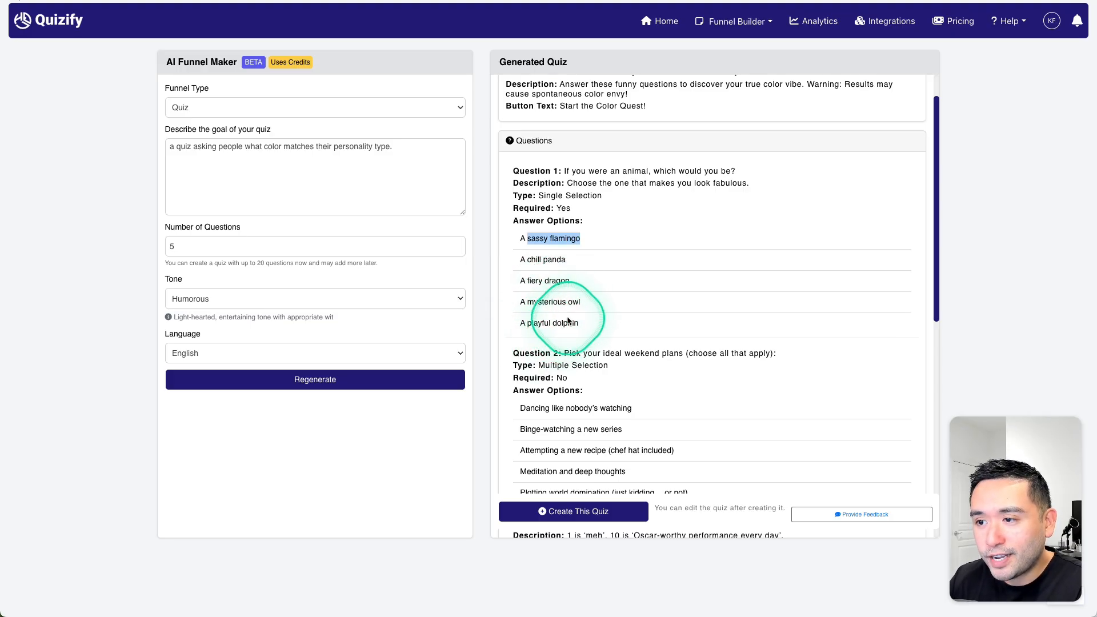
{"action": "left_click", "coordinate": [564, 173]}
{"action": "scroll", "coordinate": [565, 173], "scroll_direction": "up", "scroll_amount": 1}
{"action": "scroll", "coordinate": [565, 173], "scroll_direction": "down", "scroll_amount": 2}
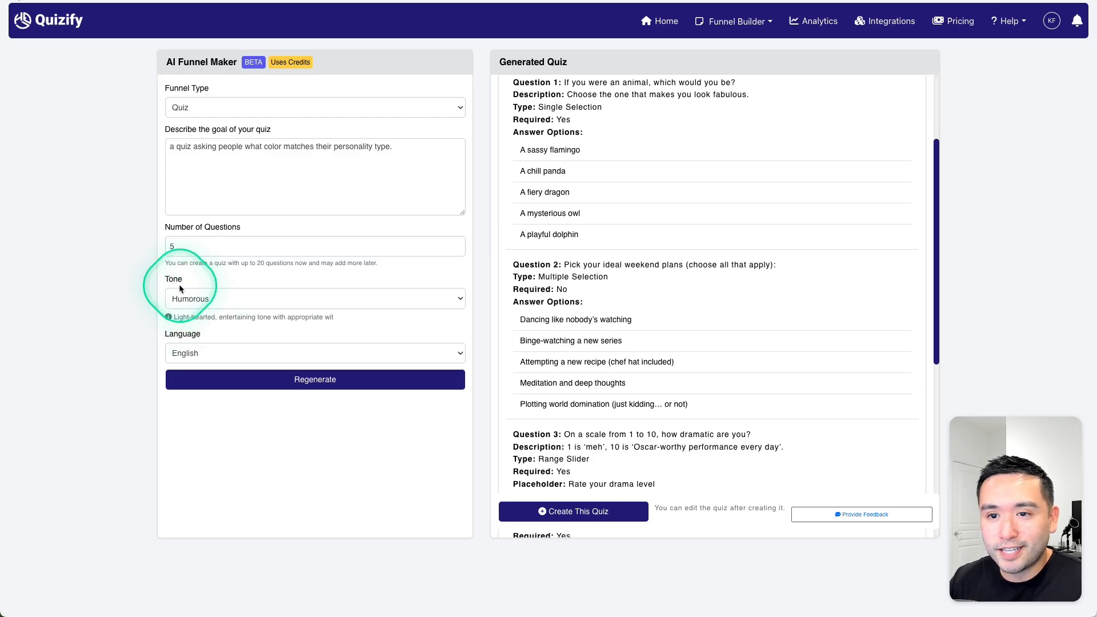
{"action": "scroll", "coordinate": [594, 371], "scroll_direction": "down", "scroll_amount": 1}
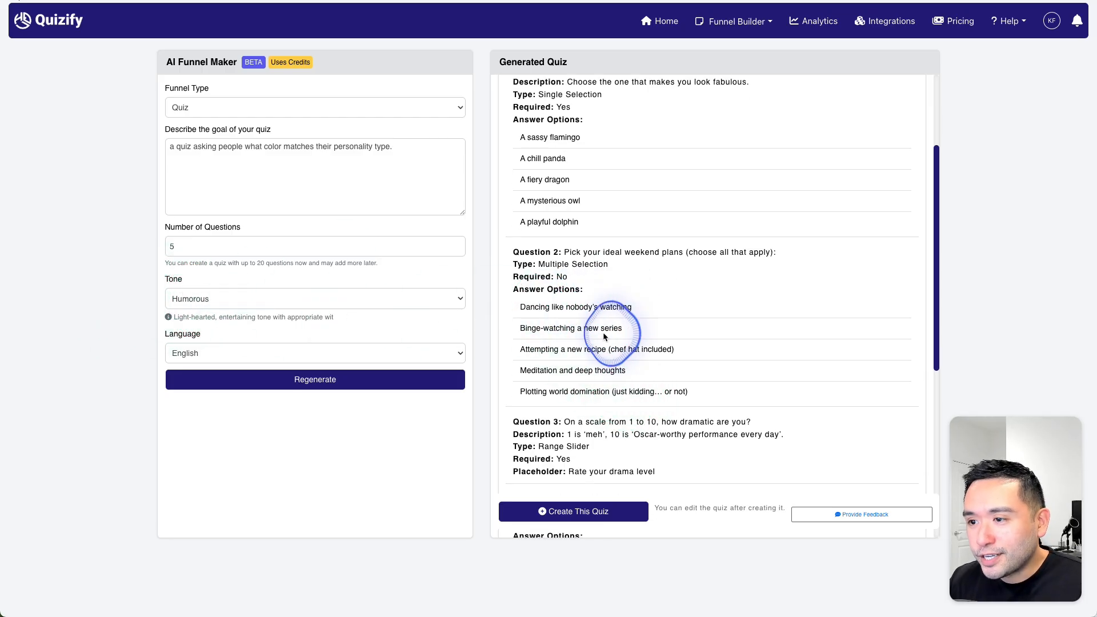
{"action": "scroll", "coordinate": [588, 376], "scroll_direction": "down", "scroll_amount": 2}
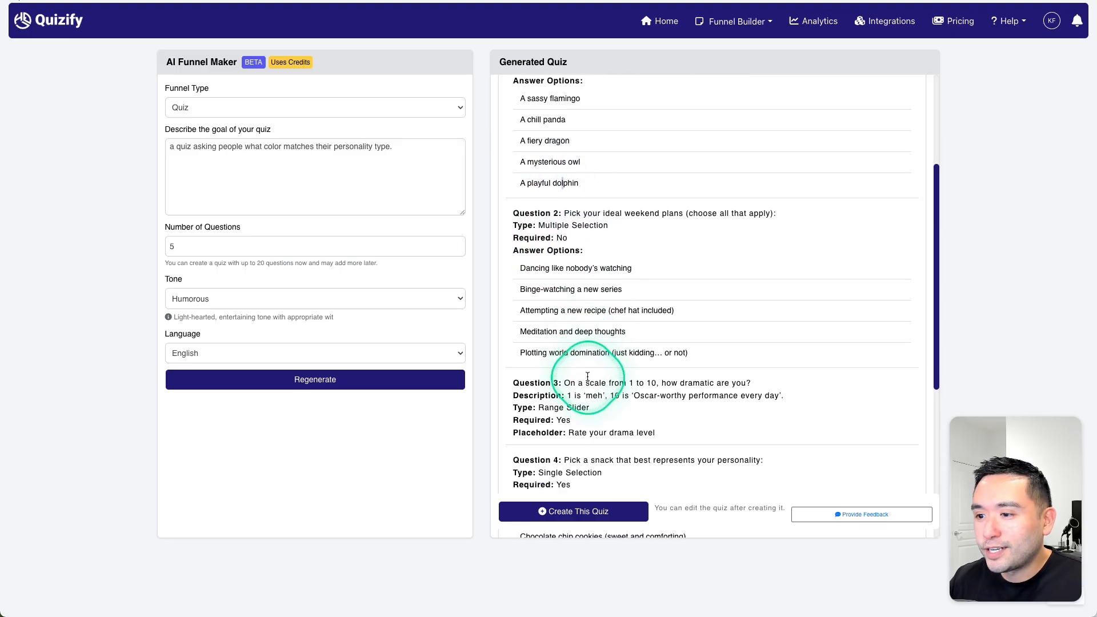
{"action": "scroll", "coordinate": [589, 372], "scroll_direction": "down", "scroll_amount": 6}
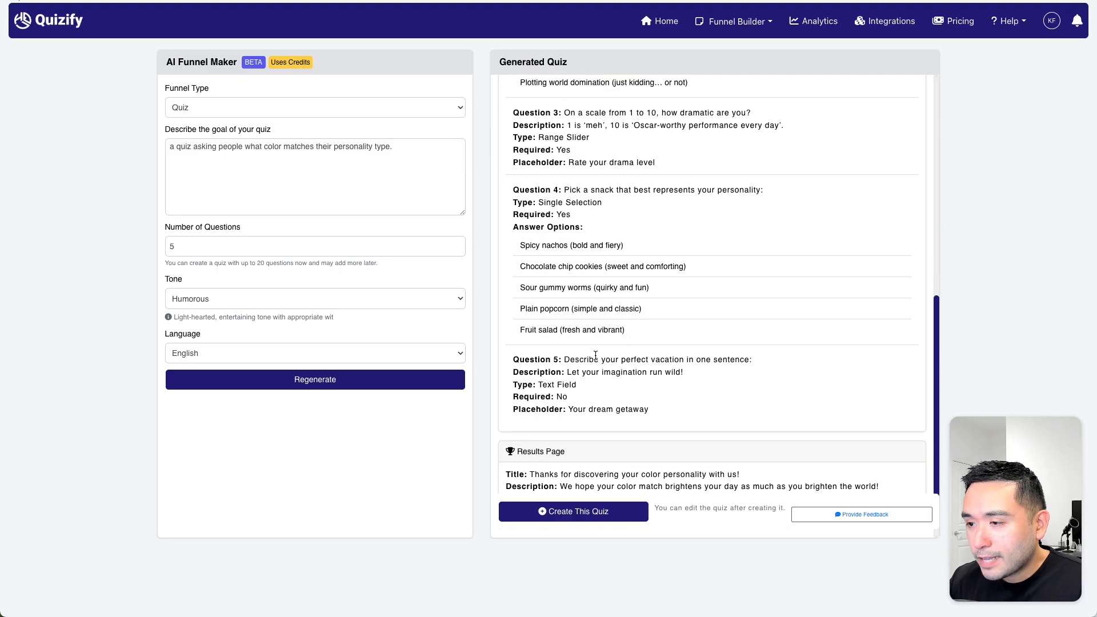
Create the quiz from the generated draft and close the help chat in the funnel builder.
{"action": "scroll", "coordinate": [595, 355], "scroll_direction": "up", "scroll_amount": 2}
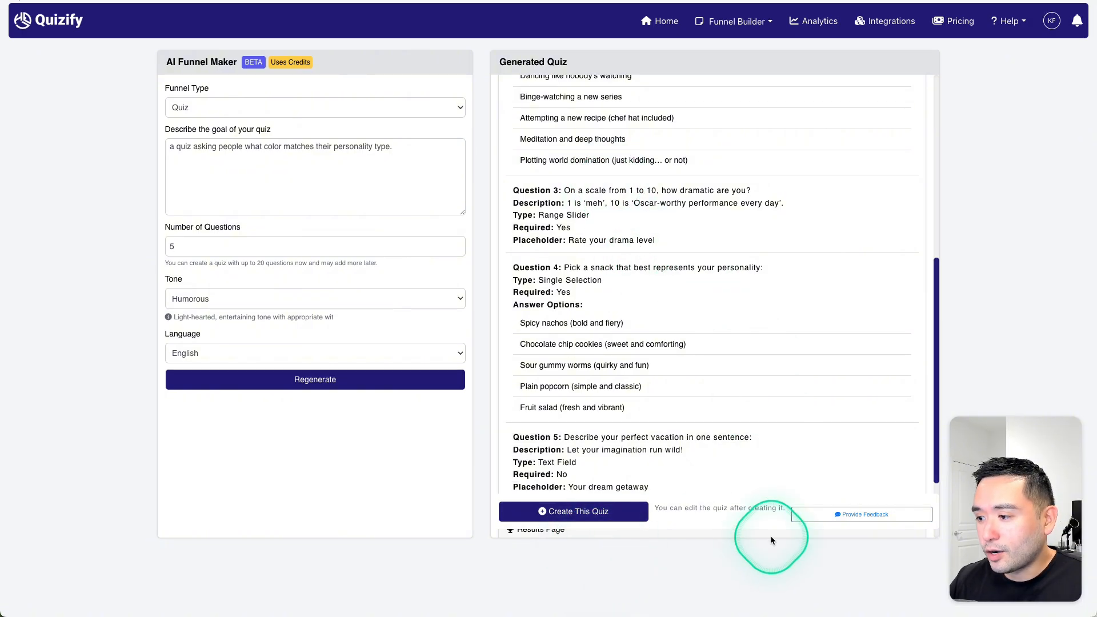
{"action": "scroll", "coordinate": [771, 537], "scroll_direction": "down", "scroll_amount": 2}
{"action": "left_click", "coordinate": [585, 515]}
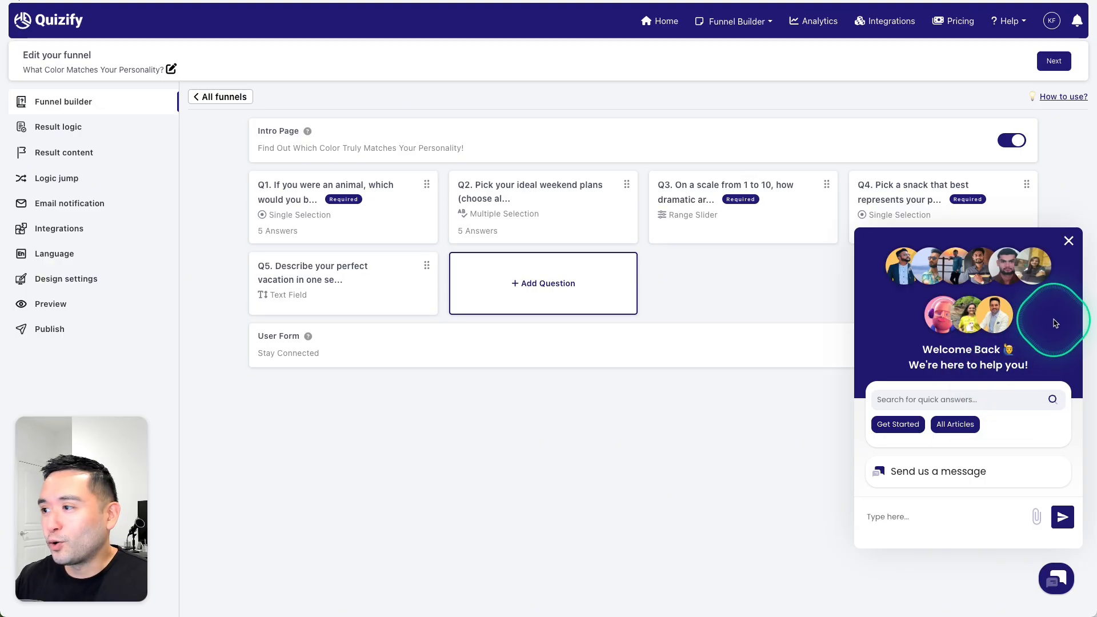
{"action": "left_click", "coordinate": [1069, 242]}
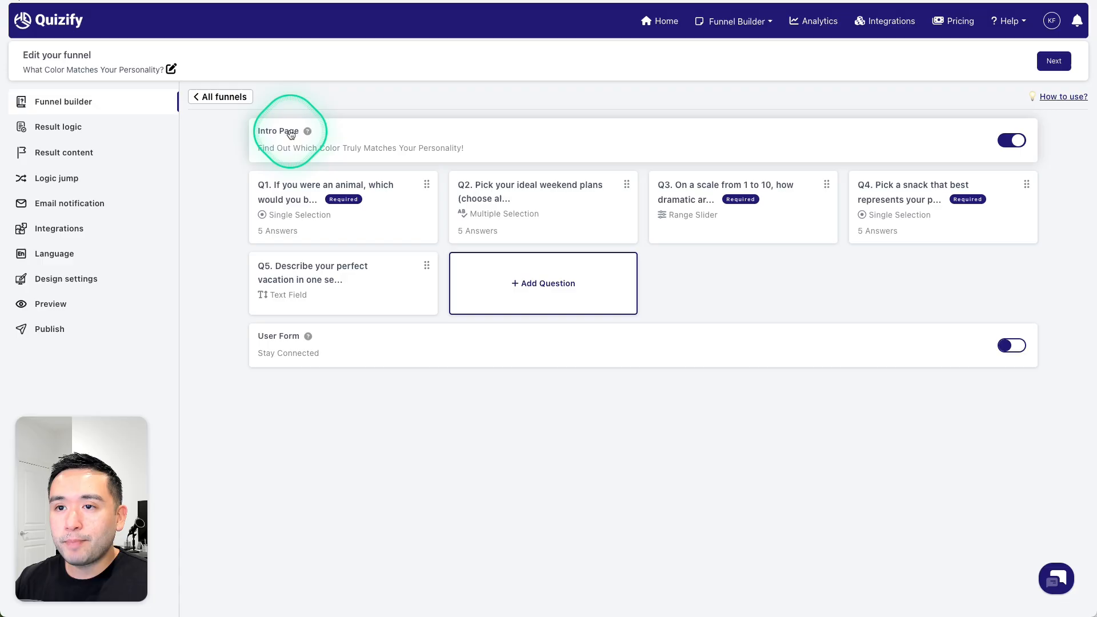
Open the Intro Page for editing and examine its heading in the preview.
{"action": "left_click", "coordinate": [317, 136]}
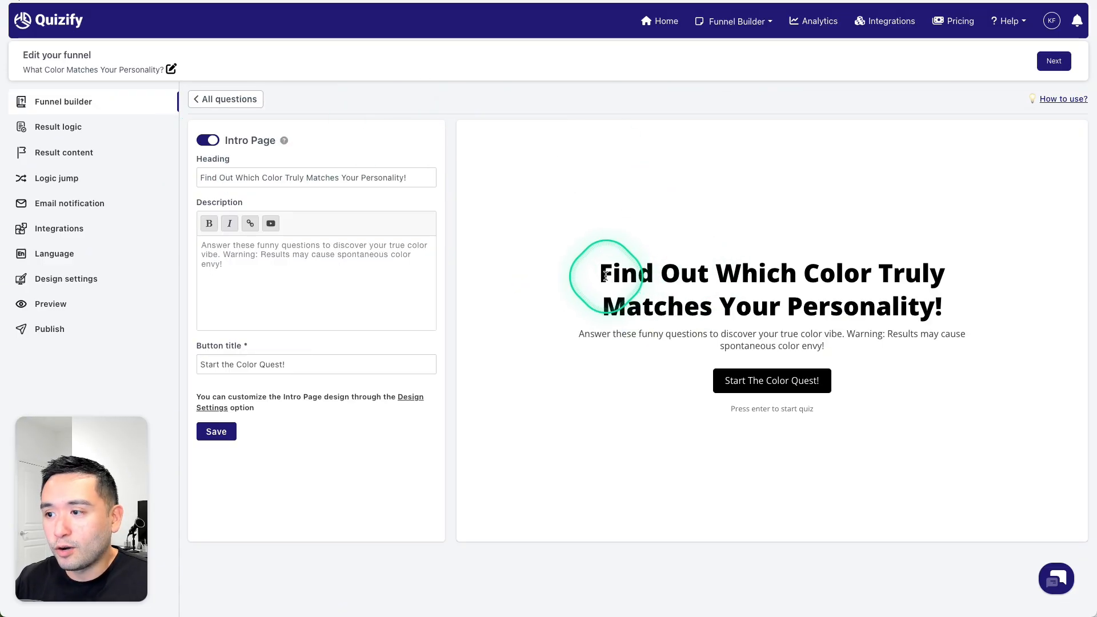
{"action": "left_click_drag", "start_coordinate": [718, 274], "coordinate": [926, 309]}
{"action": "left_click", "coordinate": [877, 309]}
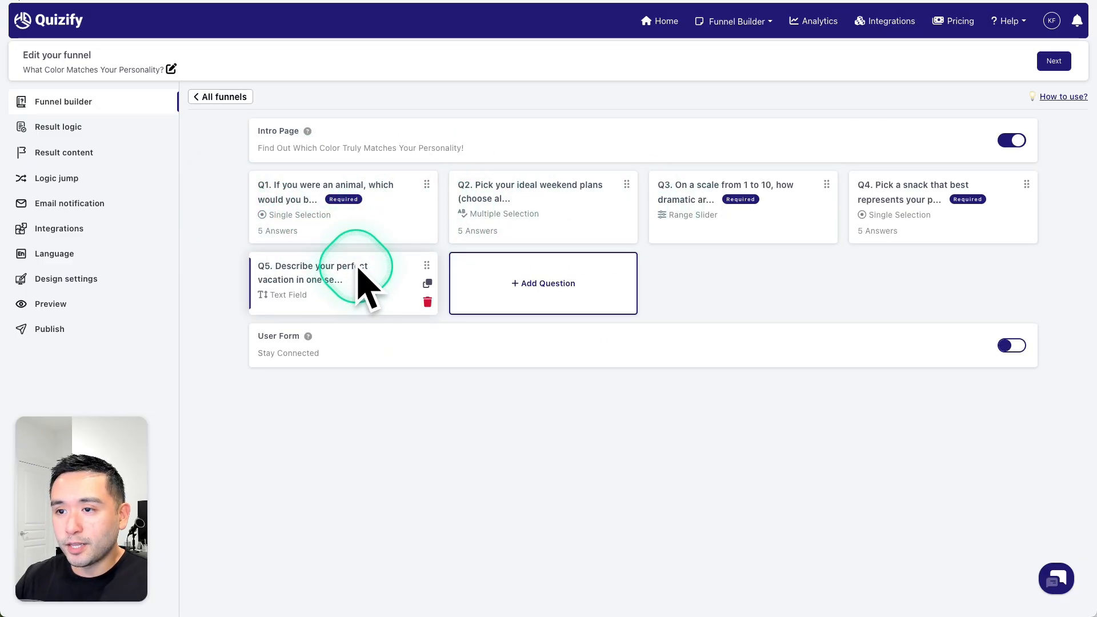
Open the first question, about which animal you would be, and look through the available question types without changing it.
{"action": "left_click", "coordinate": [343, 217]}
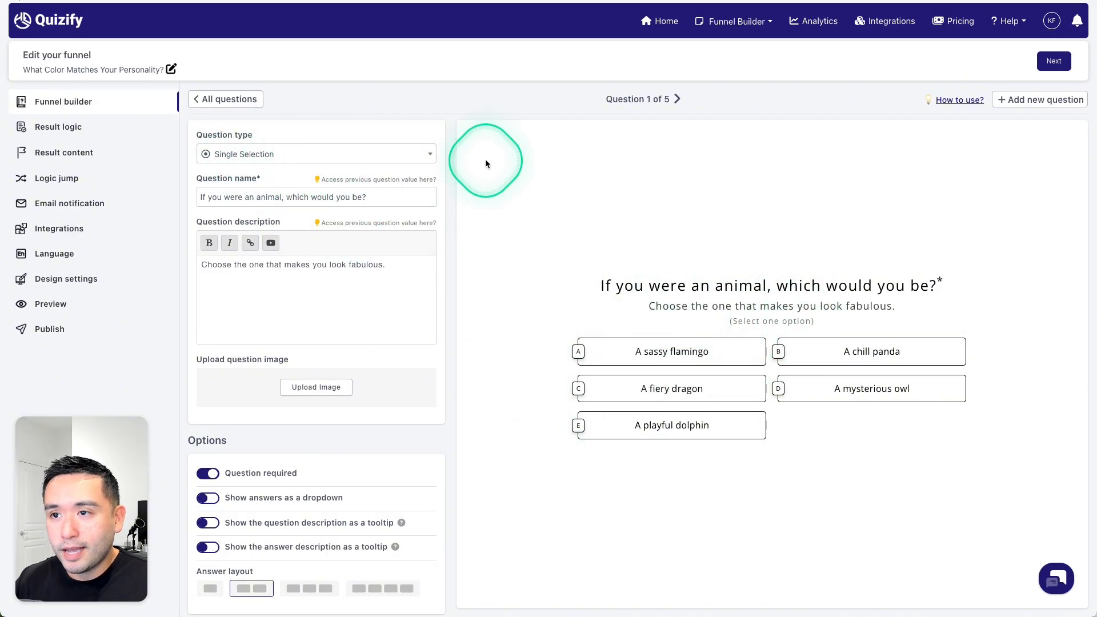
{"action": "left_click", "coordinate": [429, 155]}
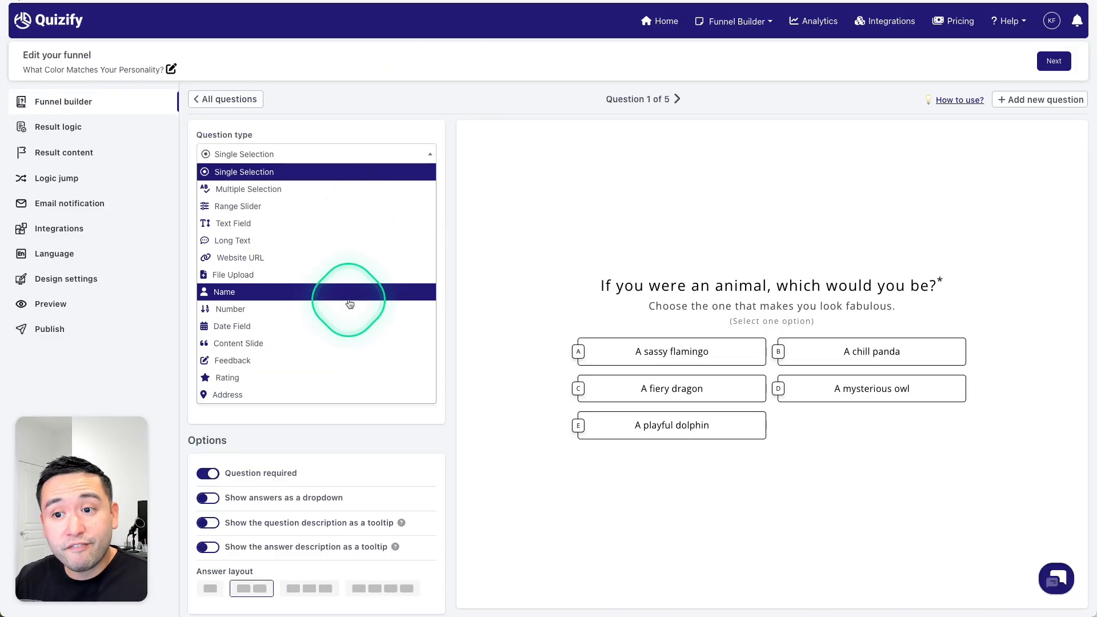
{"action": "scroll", "coordinate": [358, 311], "scroll_direction": "down", "scroll_amount": 1}
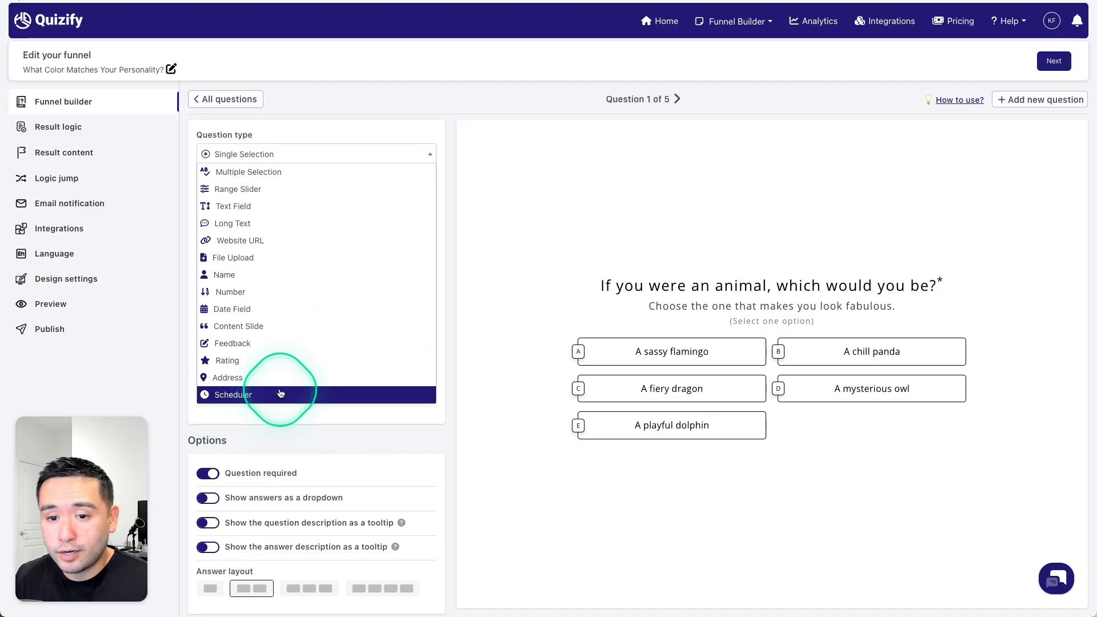
{"action": "scroll", "coordinate": [280, 393], "scroll_direction": "up", "scroll_amount": 1}
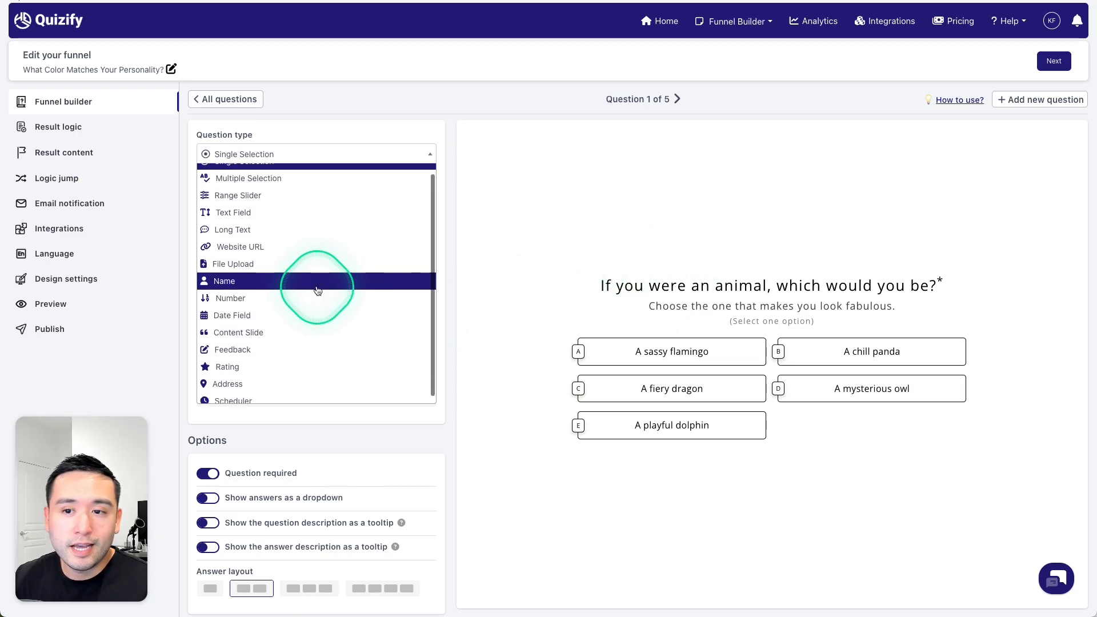
{"action": "scroll", "coordinate": [320, 303], "scroll_direction": "down", "scroll_amount": 1}
{"action": "left_click", "coordinate": [432, 114]}
Open the image chooser for the first question and browse its icon library.
{"action": "scroll", "coordinate": [484, 222], "scroll_direction": "down", "scroll_amount": 3}
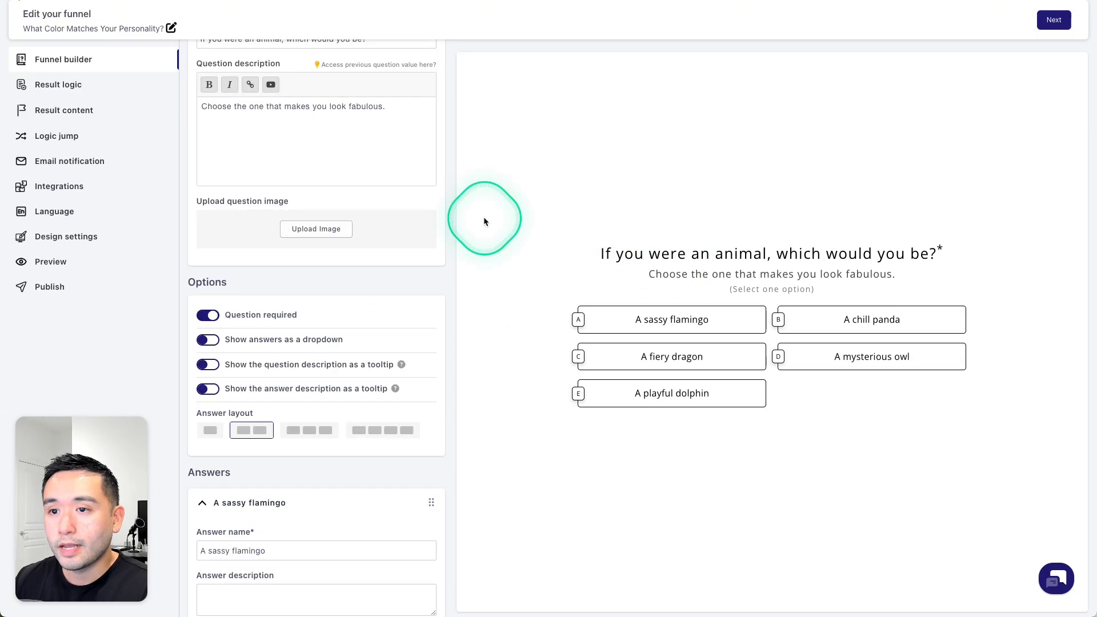
{"action": "left_click", "coordinate": [316, 229]}
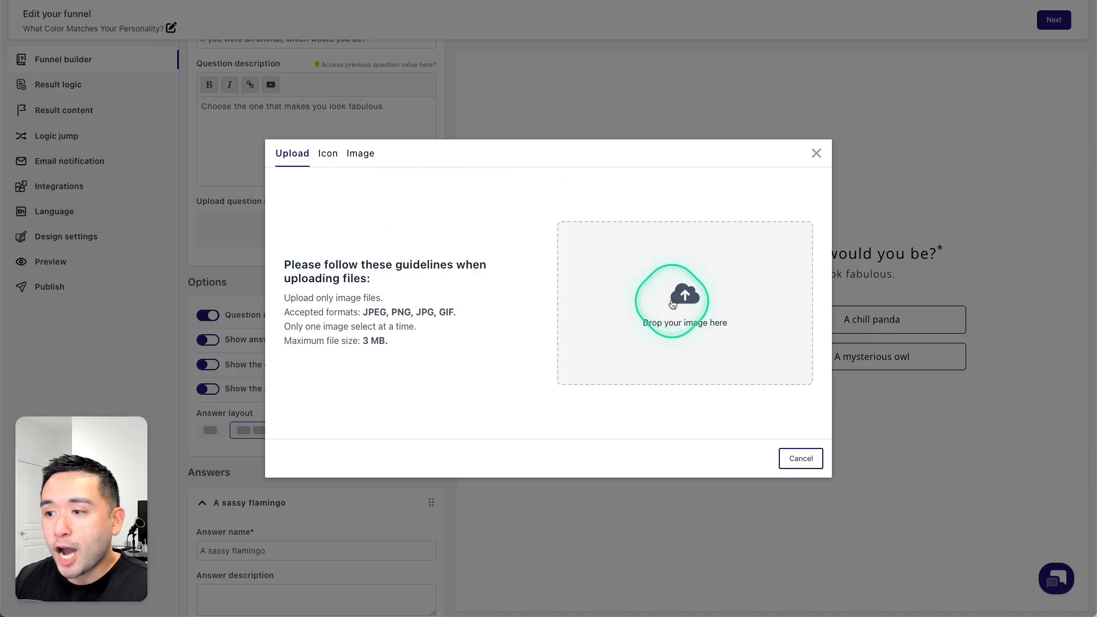
{"action": "left_click", "coordinate": [339, 169]}
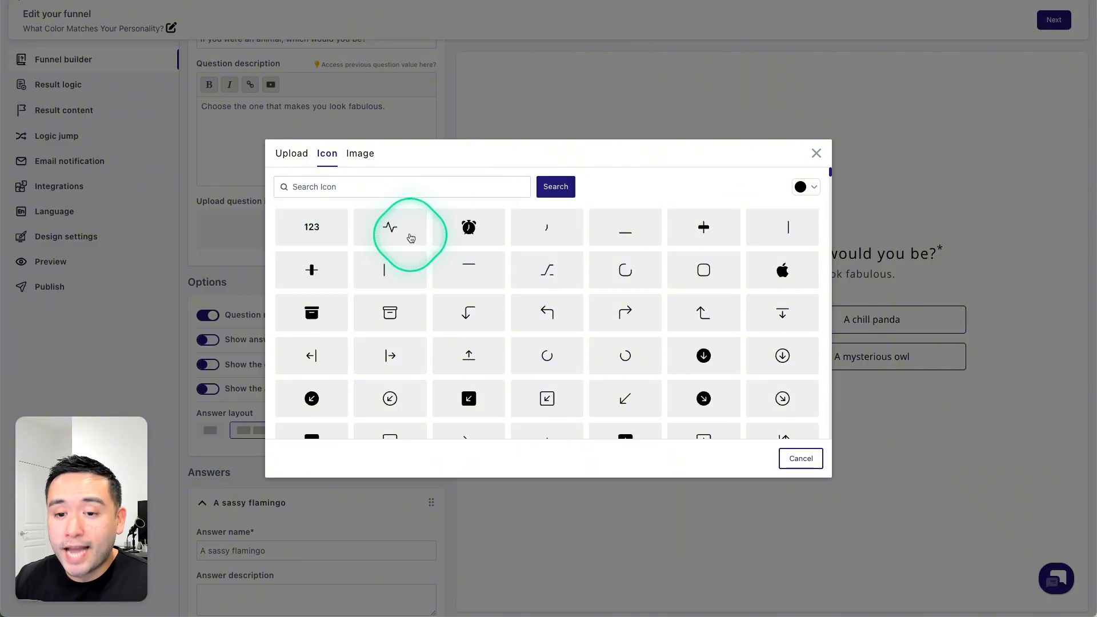
{"action": "scroll", "coordinate": [549, 232], "scroll_direction": "down", "scroll_amount": 5}
{"action": "scroll", "coordinate": [553, 235], "scroll_direction": "down", "scroll_amount": 15}
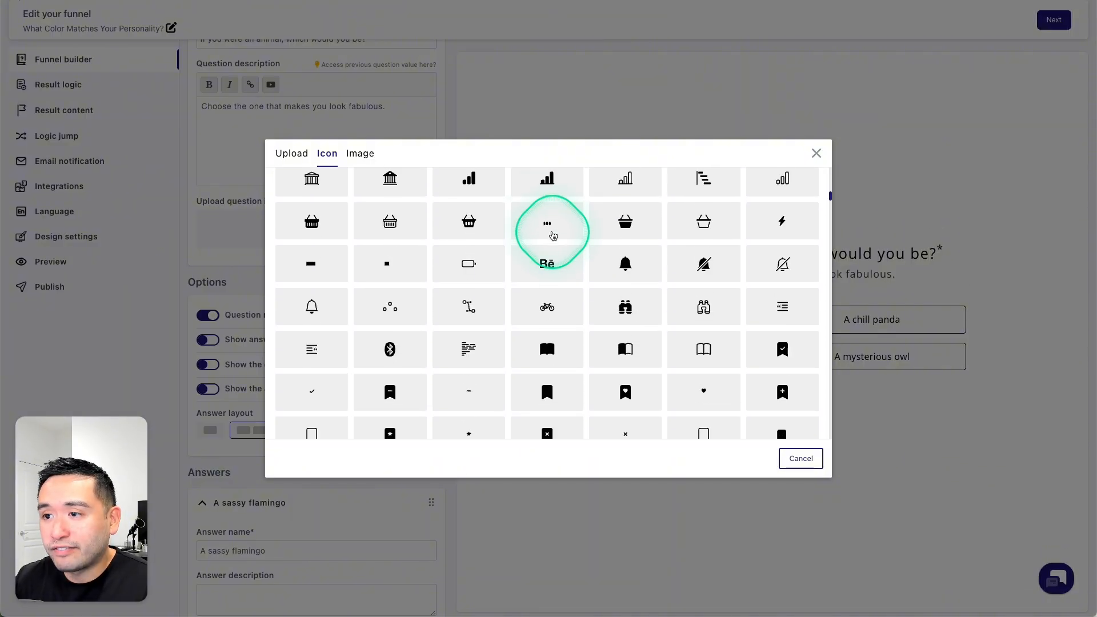
{"action": "scroll", "coordinate": [557, 234], "scroll_direction": "down", "scroll_amount": 15}
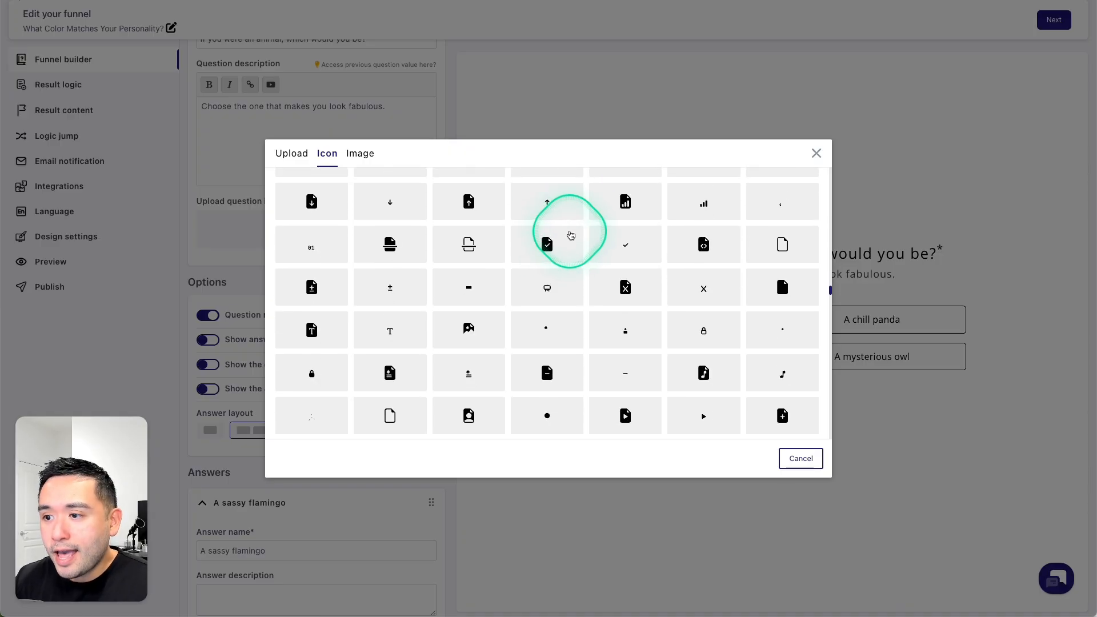
{"action": "scroll", "coordinate": [571, 235], "scroll_direction": "down", "scroll_amount": 3}
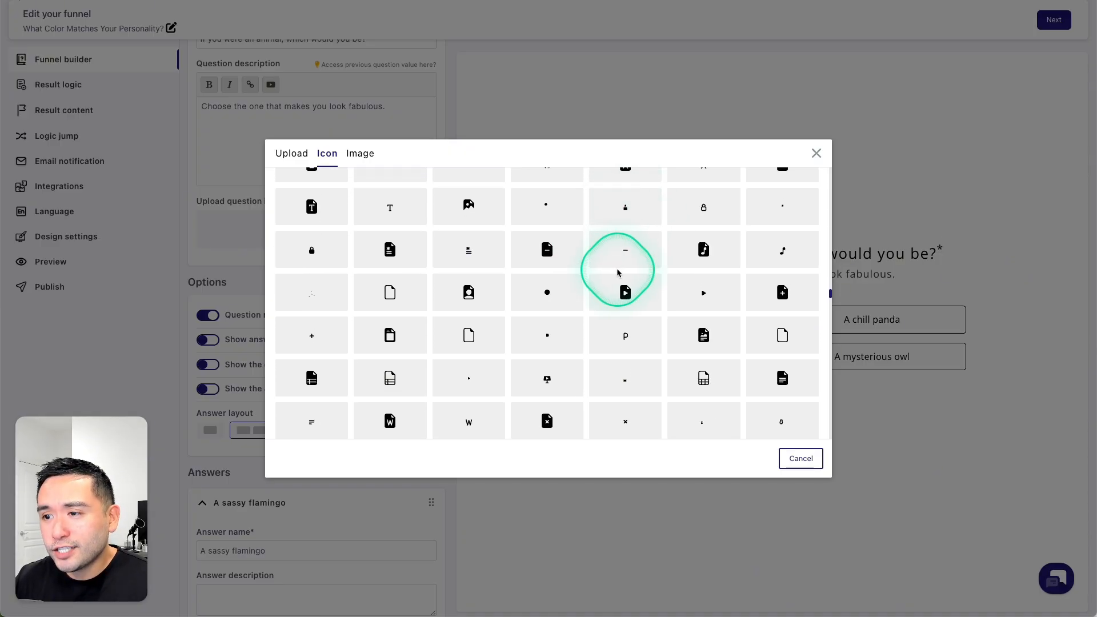
{"action": "left_click", "coordinate": [548, 252]}
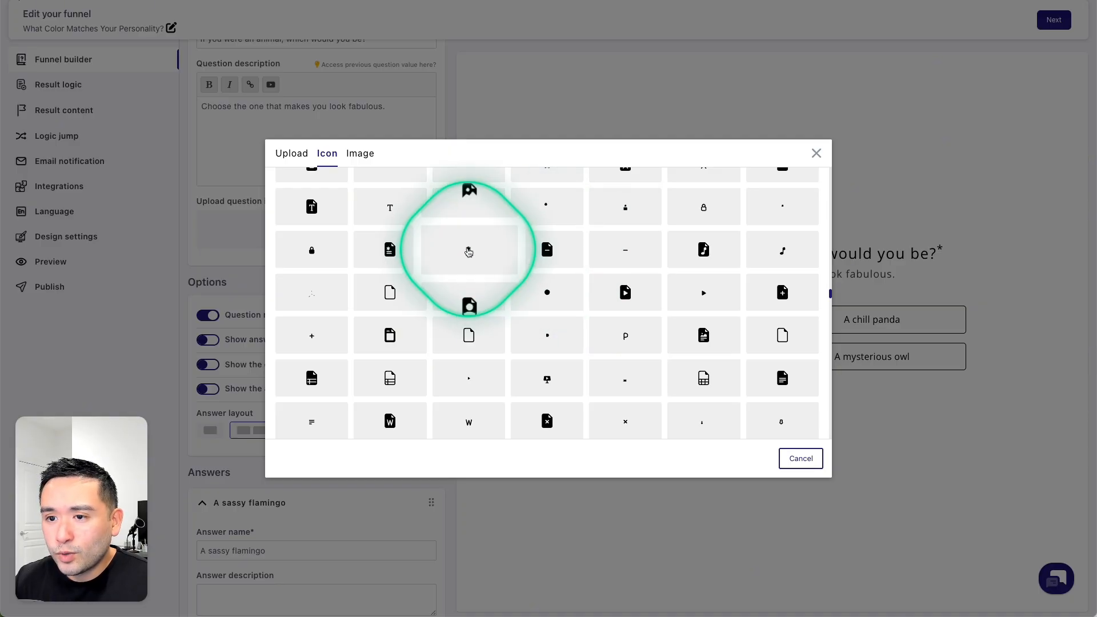
{"action": "scroll", "coordinate": [314, 289], "scroll_direction": "up", "scroll_amount": 2}
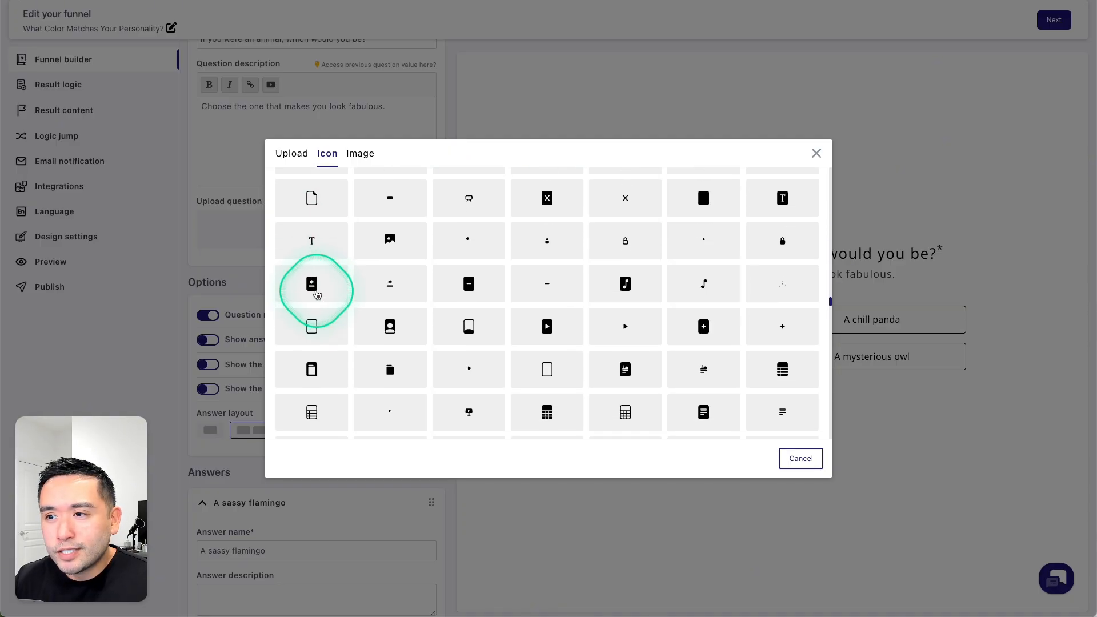
{"action": "scroll", "coordinate": [318, 294], "scroll_direction": "down", "scroll_amount": 5}
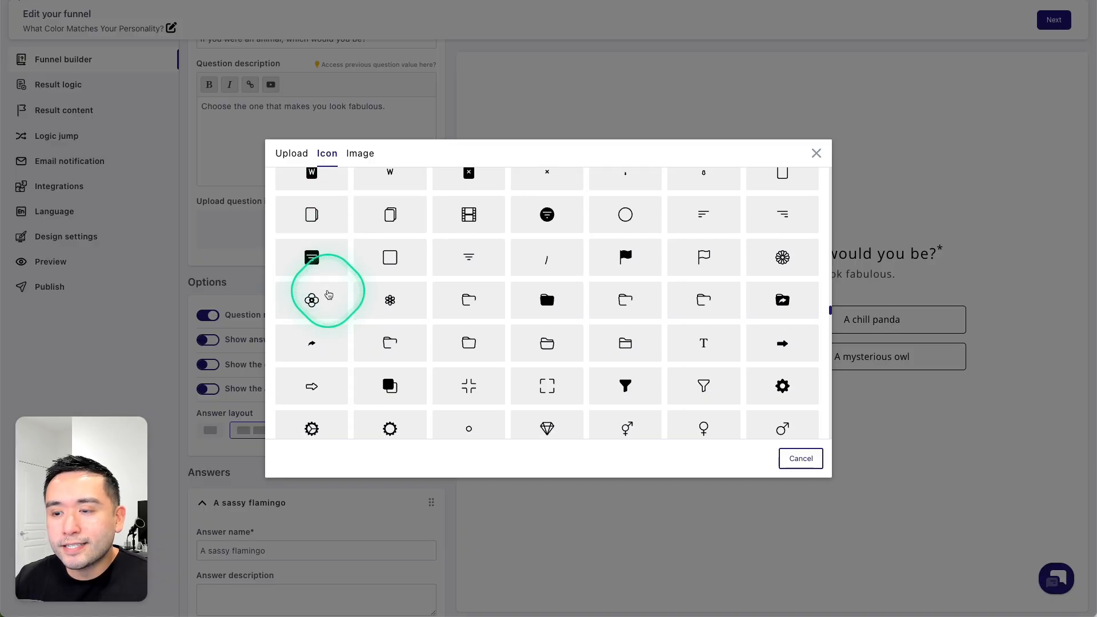
{"action": "scroll", "coordinate": [400, 289], "scroll_direction": "down", "scroll_amount": 2}
{"action": "scroll", "coordinate": [595, 280], "scroll_direction": "down", "scroll_amount": 3}
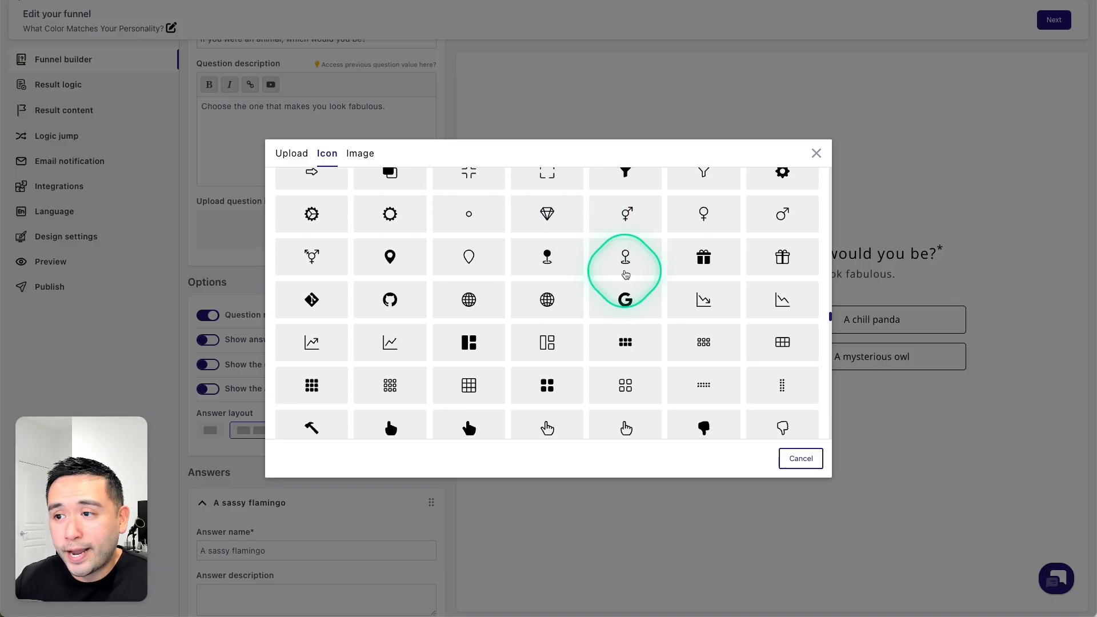
{"action": "scroll", "coordinate": [618, 279], "scroll_direction": "down", "scroll_amount": 4}
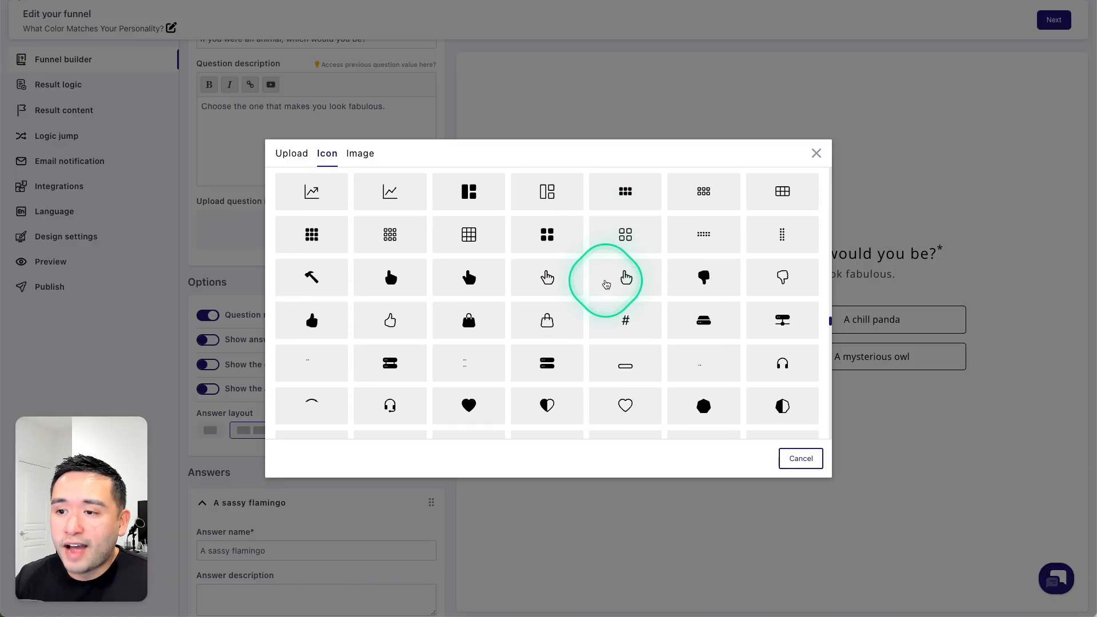
{"action": "scroll", "coordinate": [610, 284], "scroll_direction": "down", "scroll_amount": 2}
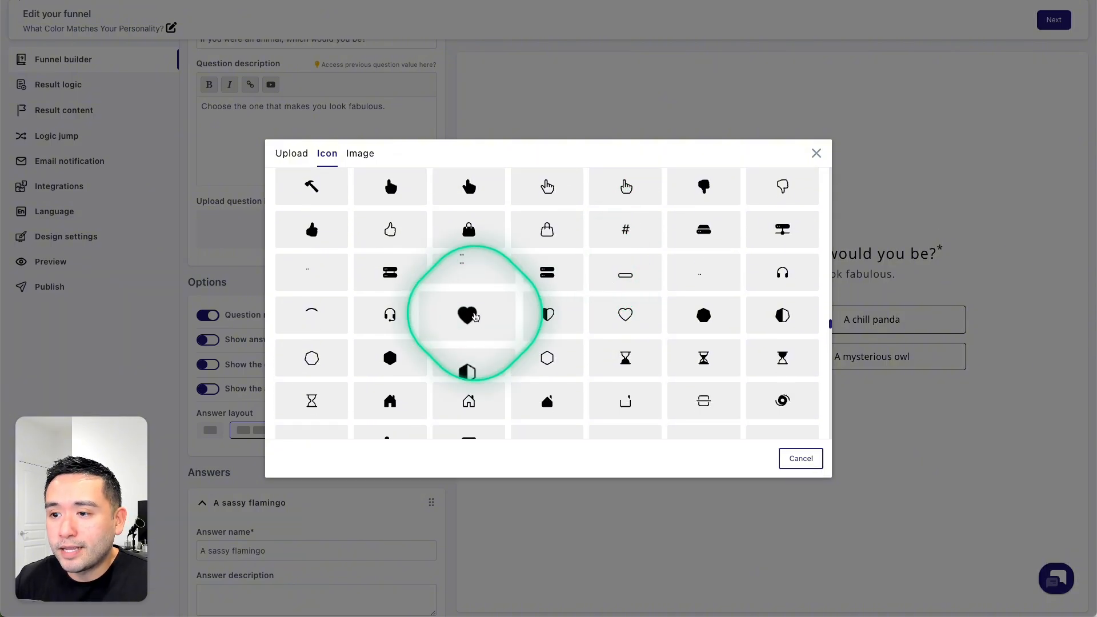
{"action": "scroll", "coordinate": [610, 312], "scroll_direction": "down", "scroll_amount": 10}
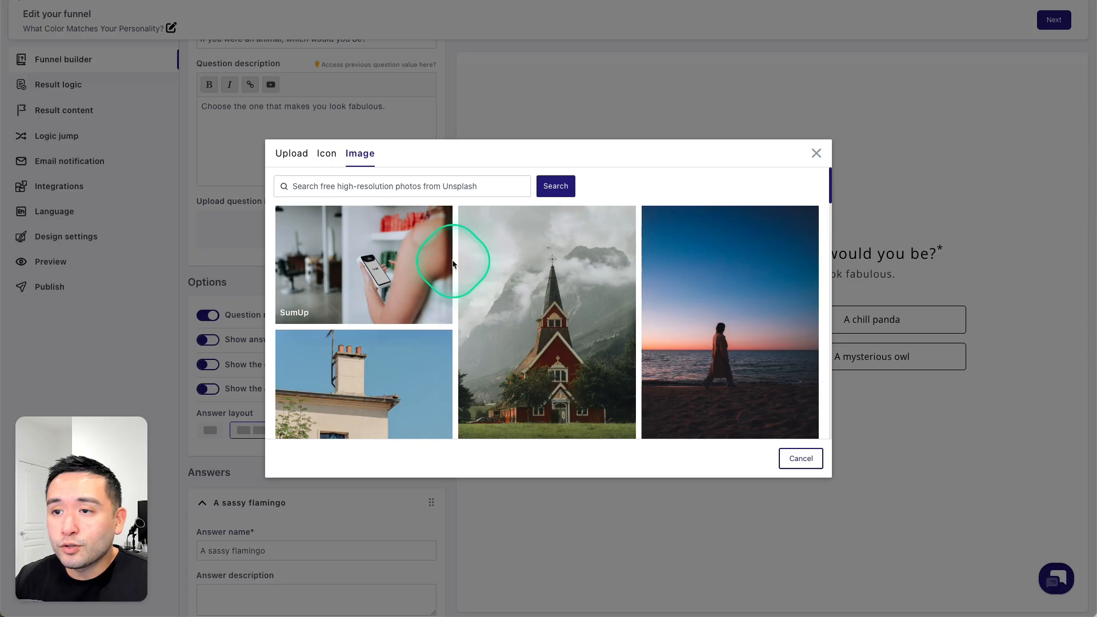
Browse the free Unsplash photos offered for the first question's image.
{"action": "scroll", "coordinate": [452, 247], "scroll_direction": "down", "scroll_amount": 8}
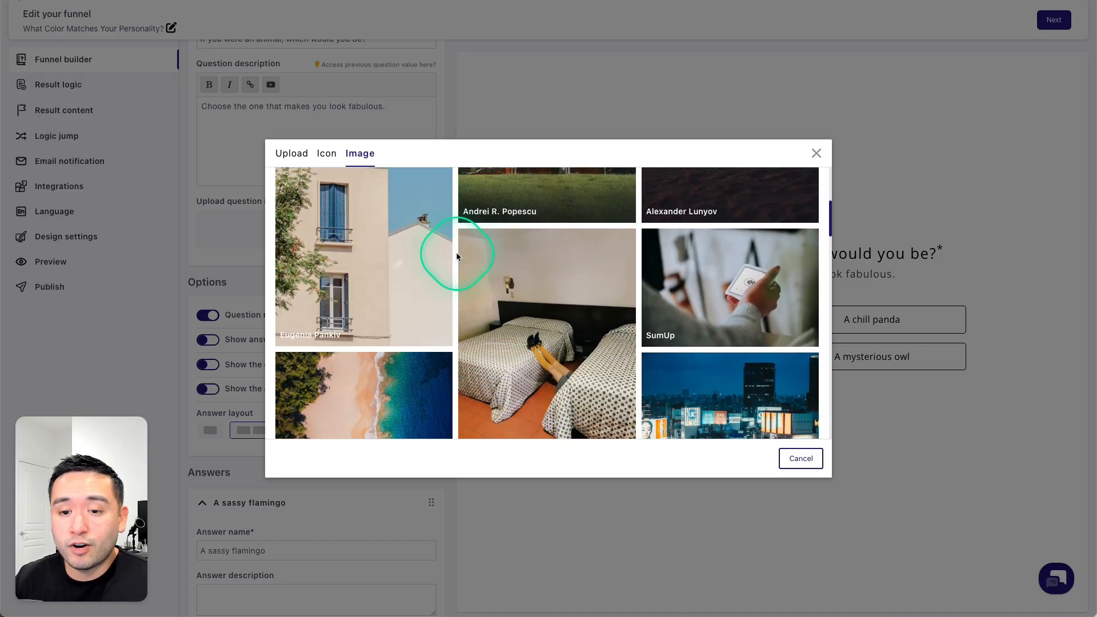
{"action": "scroll", "coordinate": [459, 250], "scroll_direction": "down", "scroll_amount": 2}
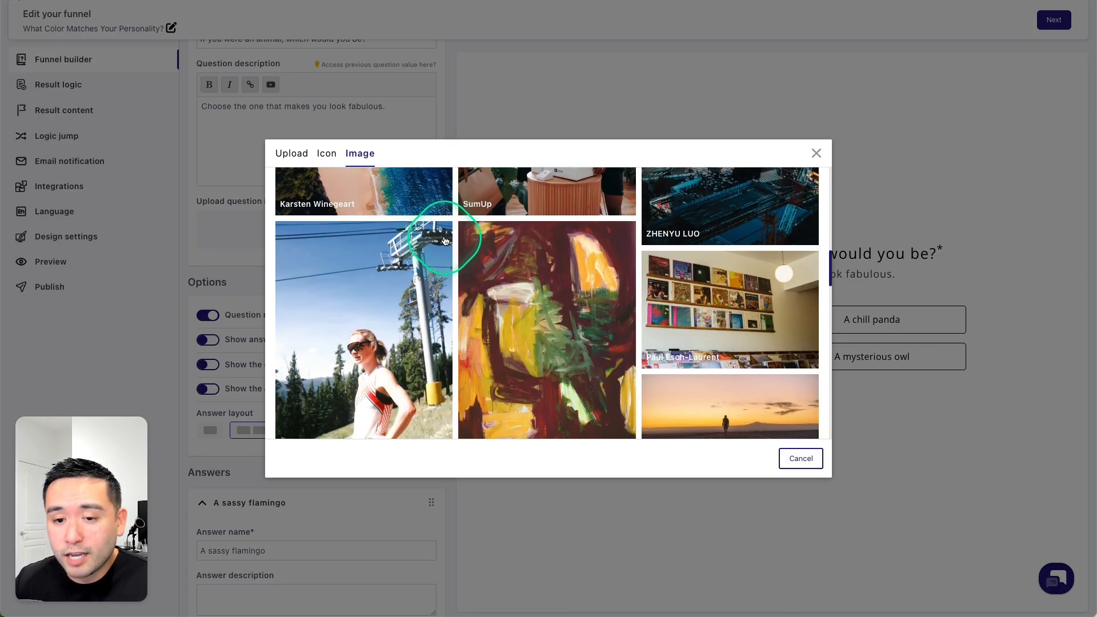
{"action": "scroll", "coordinate": [452, 247], "scroll_direction": "up", "scroll_amount": 5}
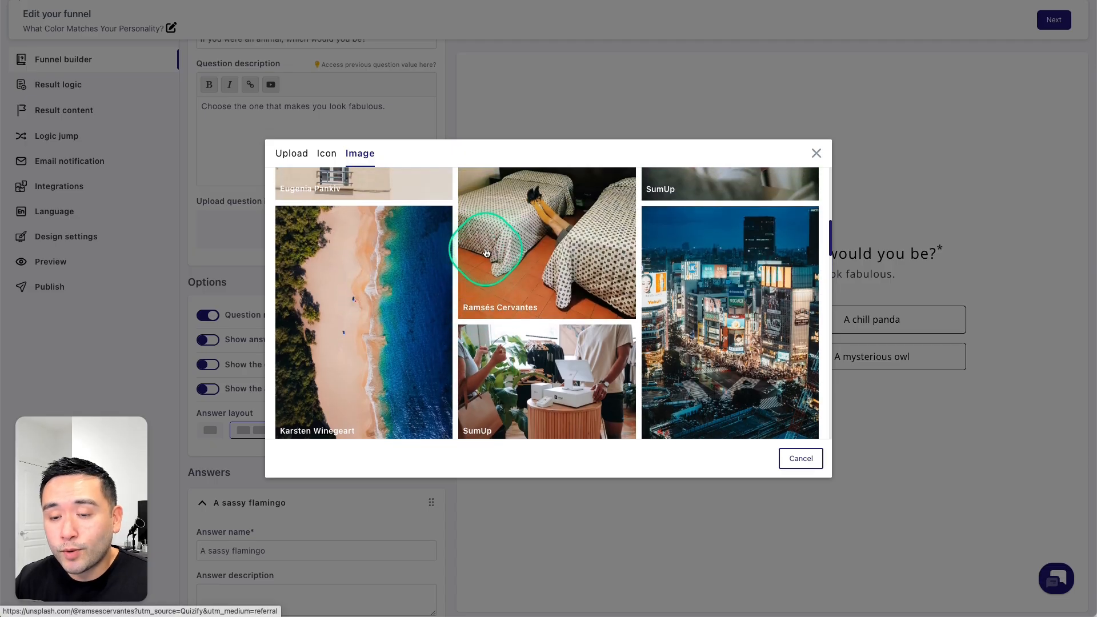
Close the image chooser, try several desktop layouts for the flamingo-and-panda question image and apply the full-background one.
{"action": "left_click", "coordinate": [792, 457]}
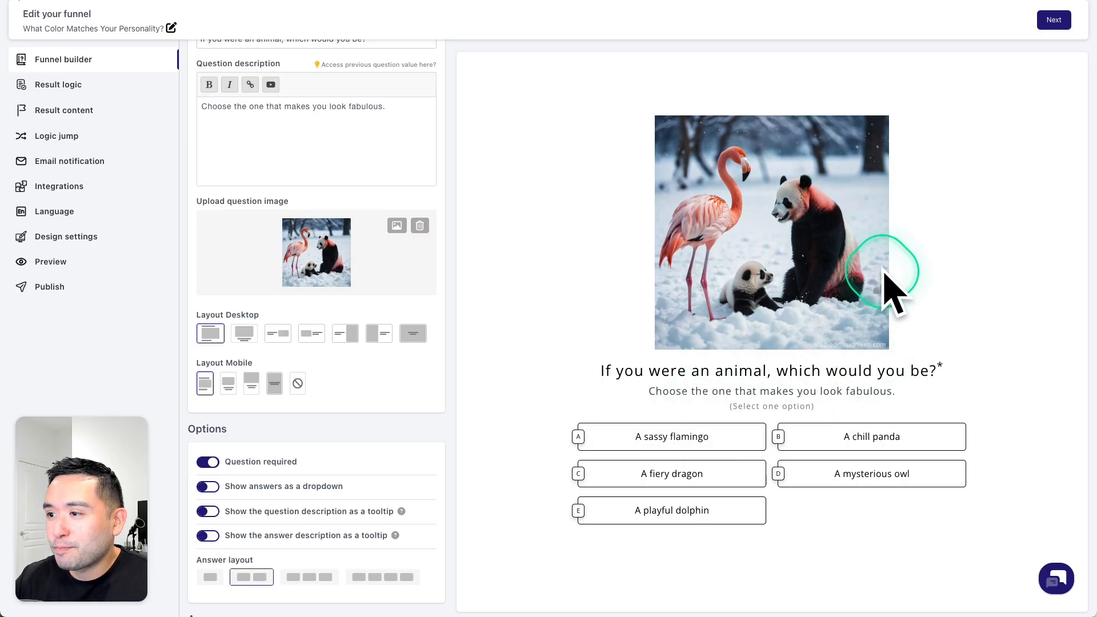
{"action": "left_click", "coordinate": [244, 336]}
{"action": "left_click", "coordinate": [273, 338]}
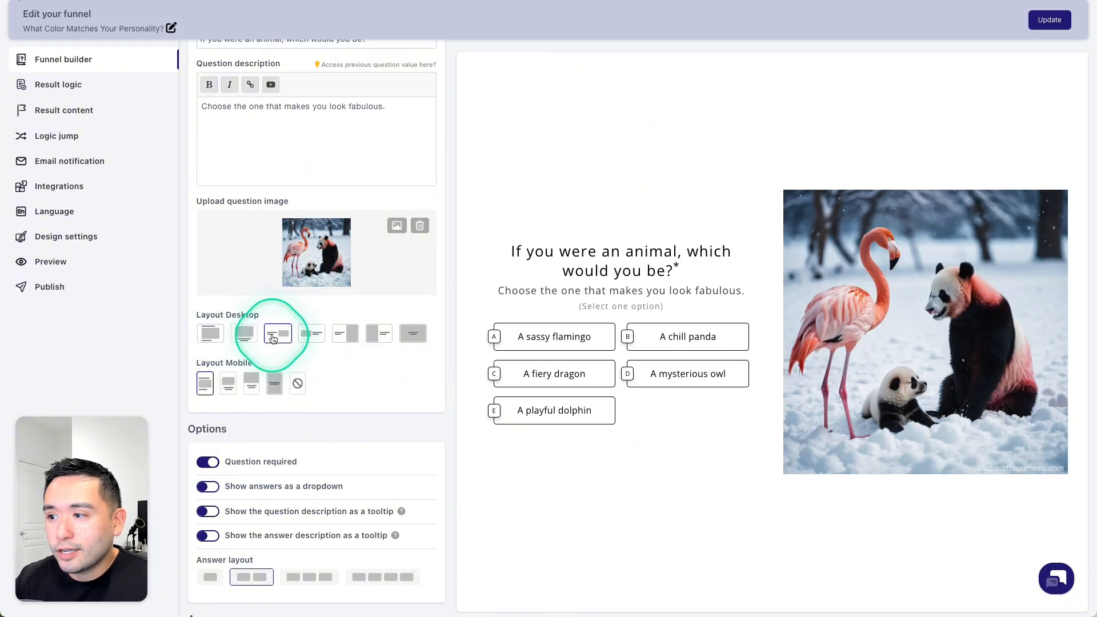
{"action": "left_click", "coordinate": [314, 334]}
{"action": "left_click", "coordinate": [413, 334]}
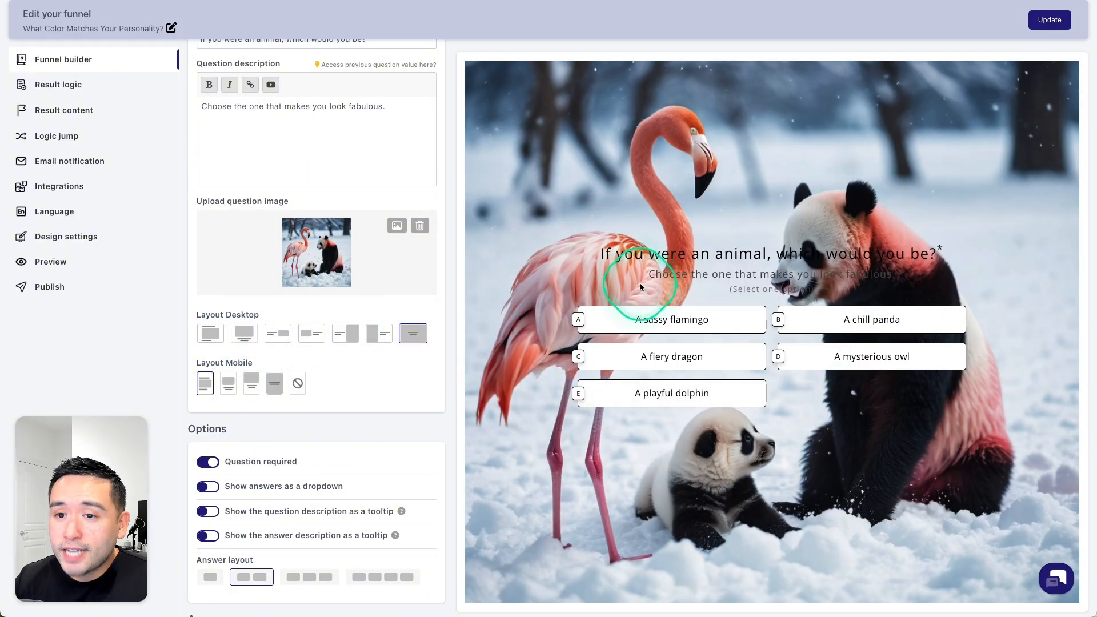
{"action": "left_click", "coordinate": [228, 382]}
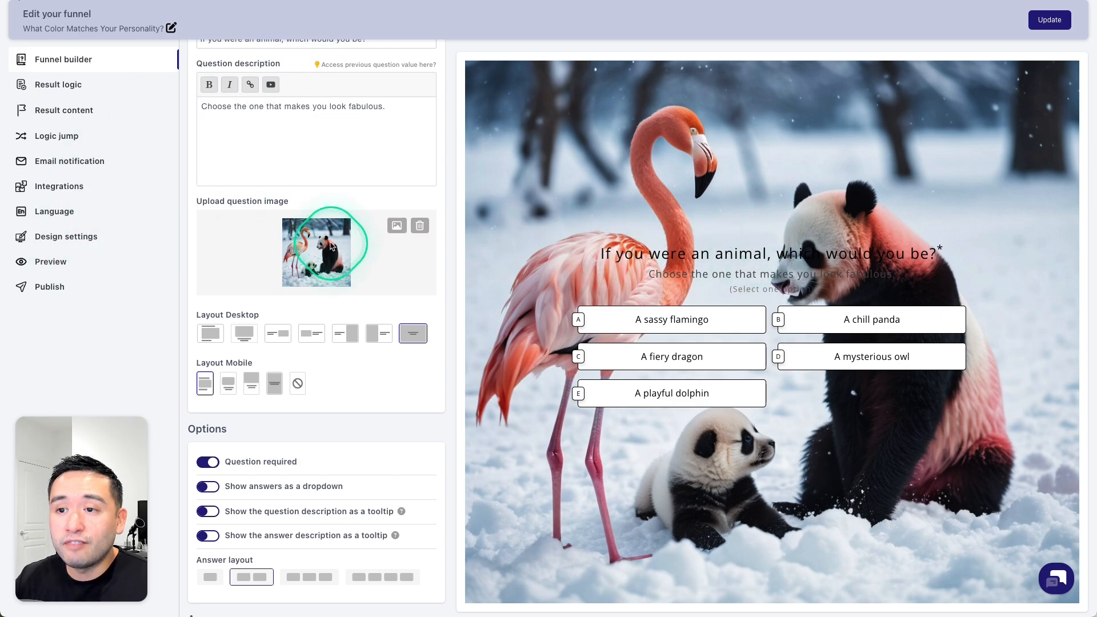
Try showing the first question's answers as a dropdown, then switch that option back off.
{"action": "scroll", "coordinate": [271, 233], "scroll_direction": "down", "scroll_amount": 4}
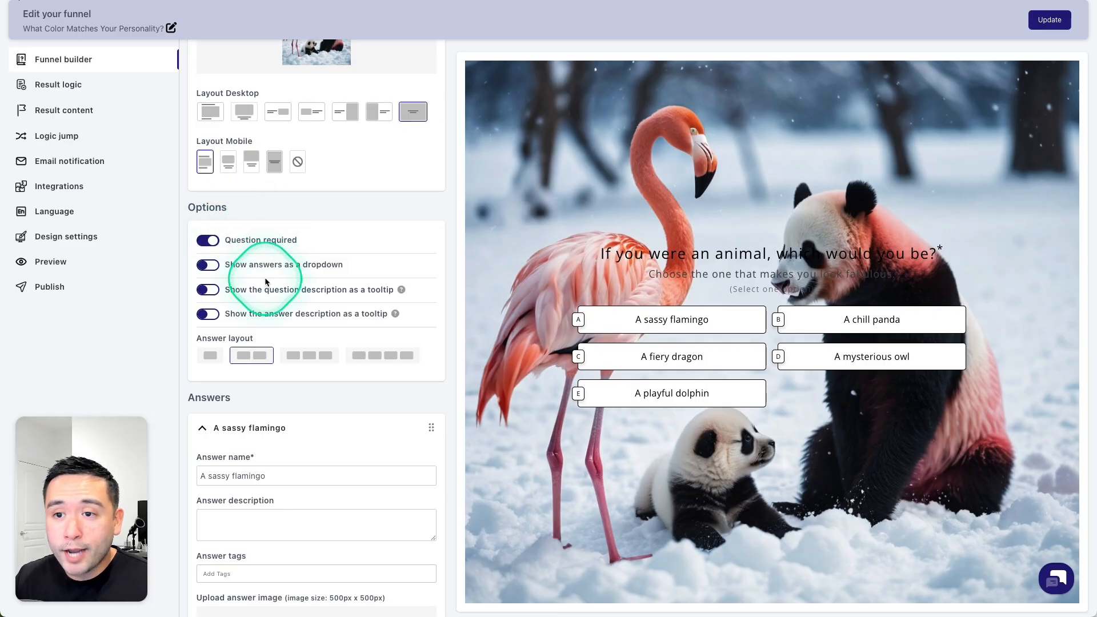
{"action": "left_click", "coordinate": [209, 266]}
{"action": "left_click", "coordinate": [713, 363]}
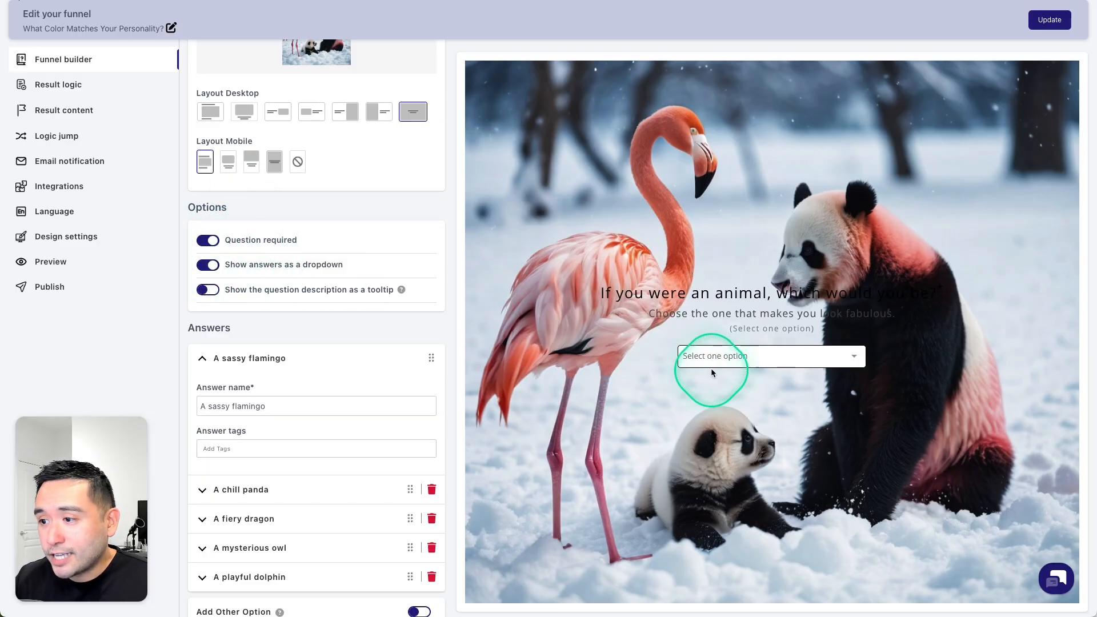
{"action": "left_click", "coordinate": [208, 265]}
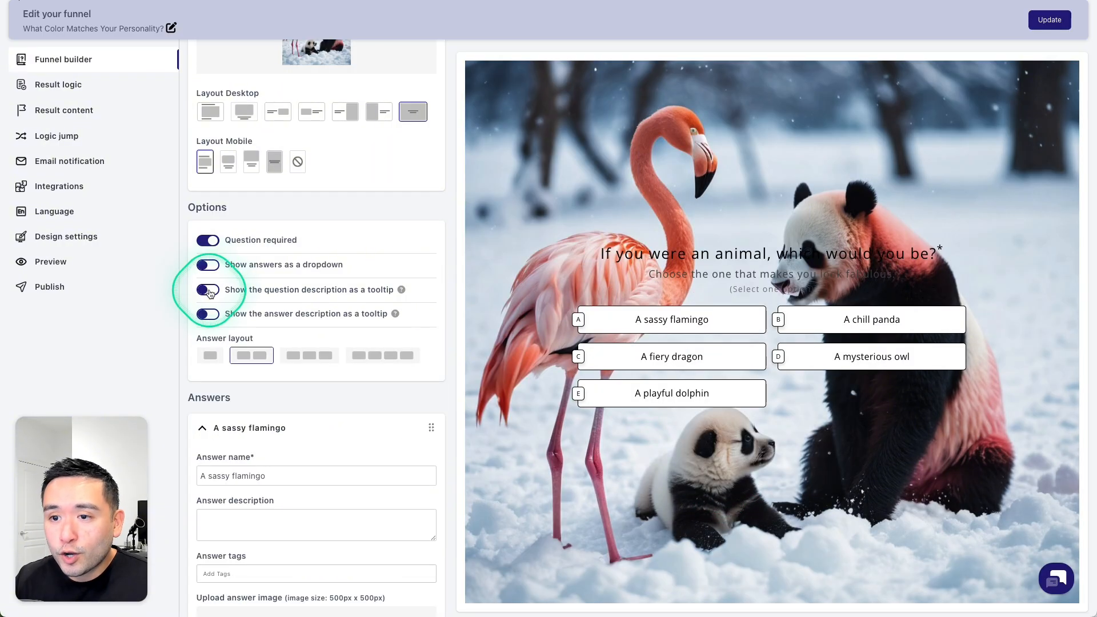
Try showing the question description as a tooltip, check it in the preview and switch the option back off.
{"action": "left_click", "coordinate": [208, 291]}
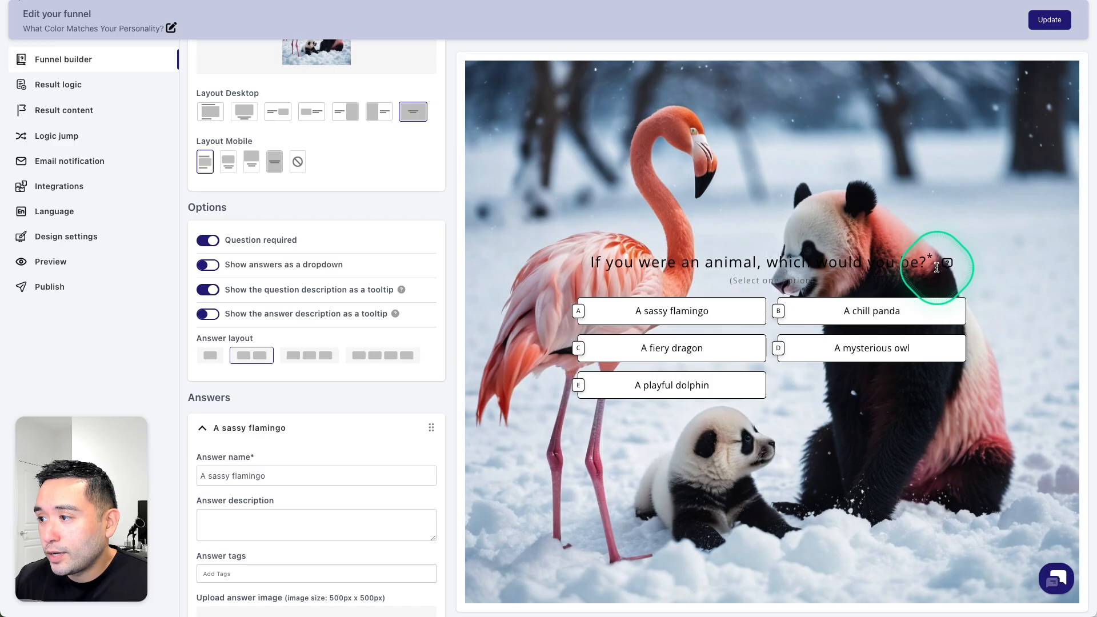
{"action": "mouse_move", "coordinate": [948, 264]}
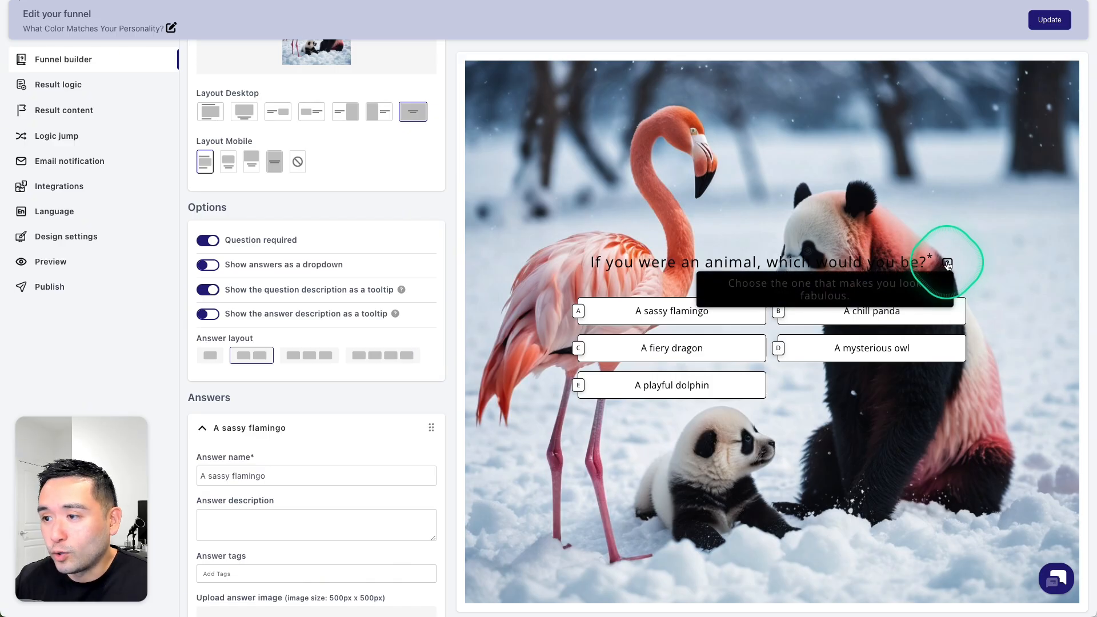
{"action": "left_click", "coordinate": [209, 290]}
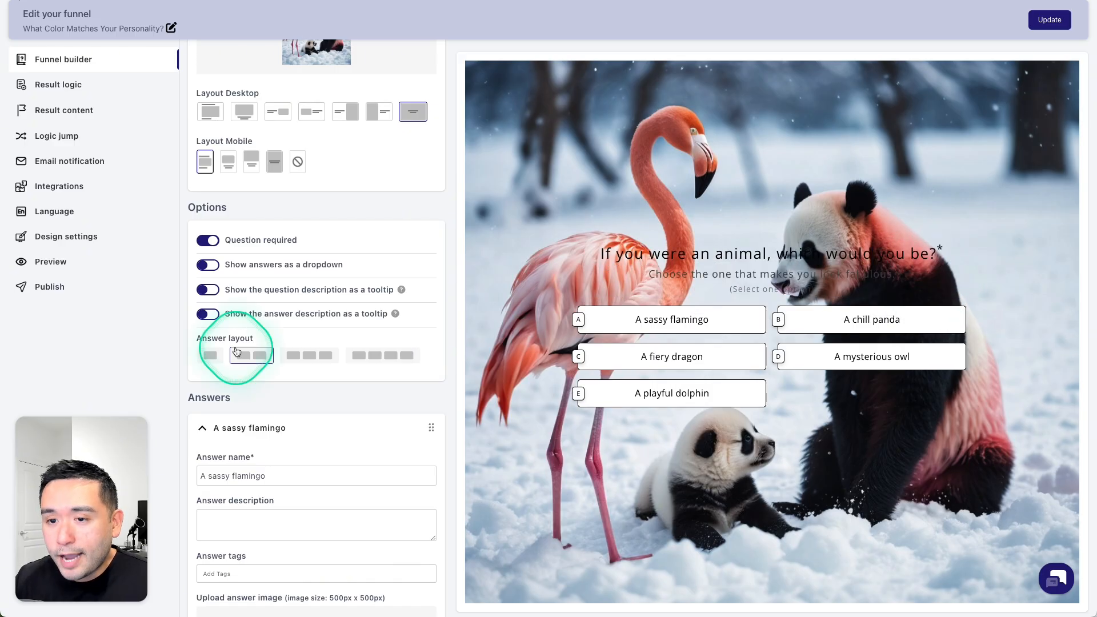
Try the three-column, four-column and single-column answer layouts, then go back to two columns.
{"action": "left_click", "coordinate": [311, 357]}
{"action": "left_click", "coordinate": [404, 355]}
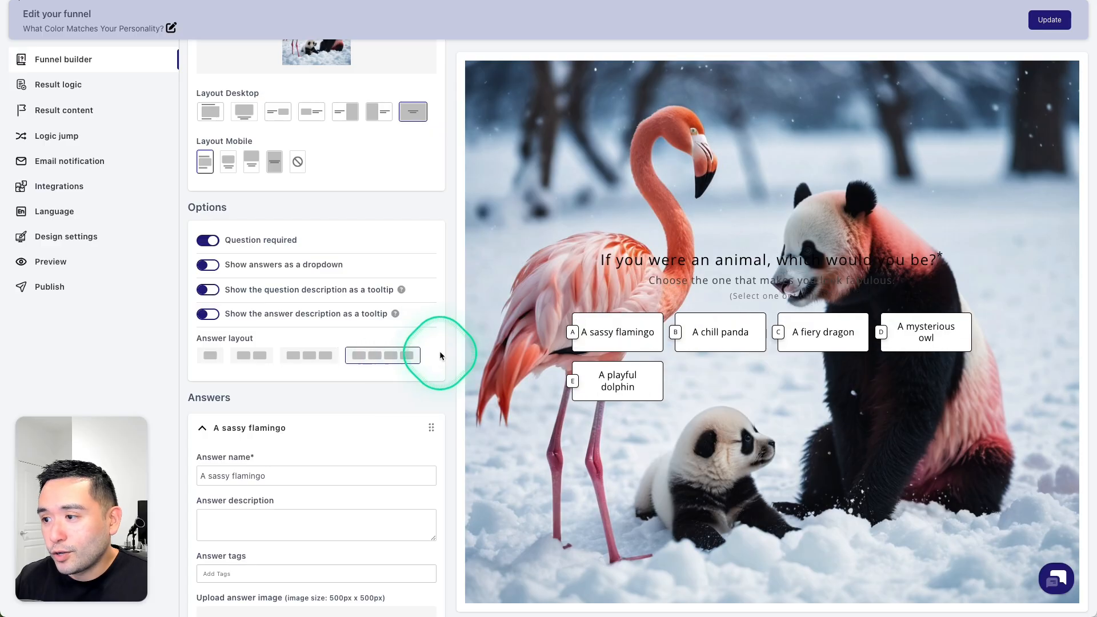
{"action": "left_click", "coordinate": [257, 358]}
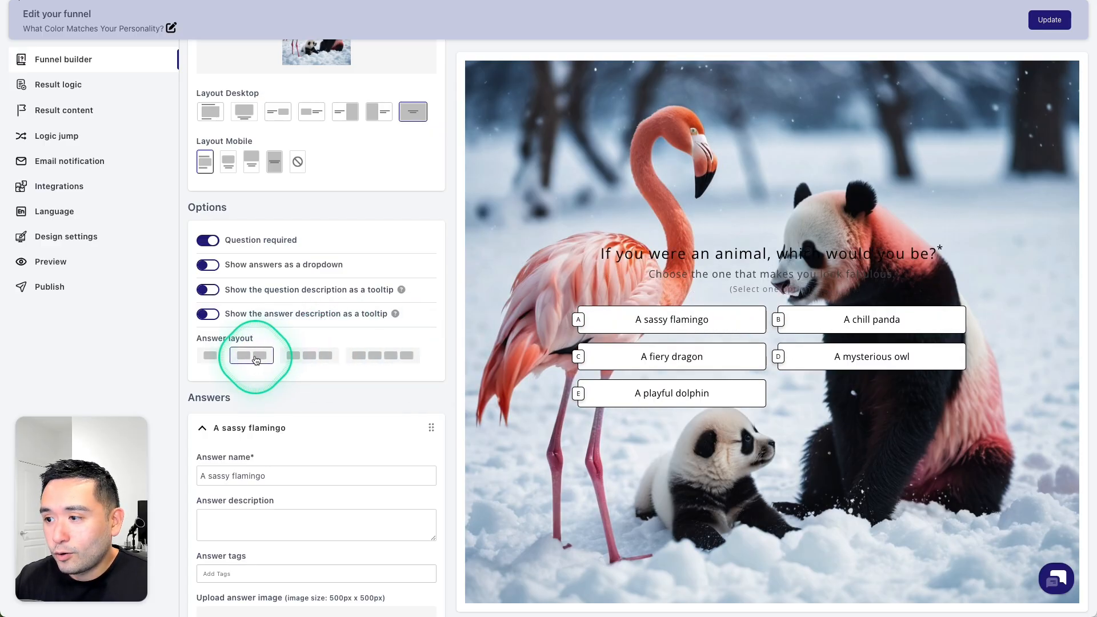
{"action": "left_click", "coordinate": [210, 356]}
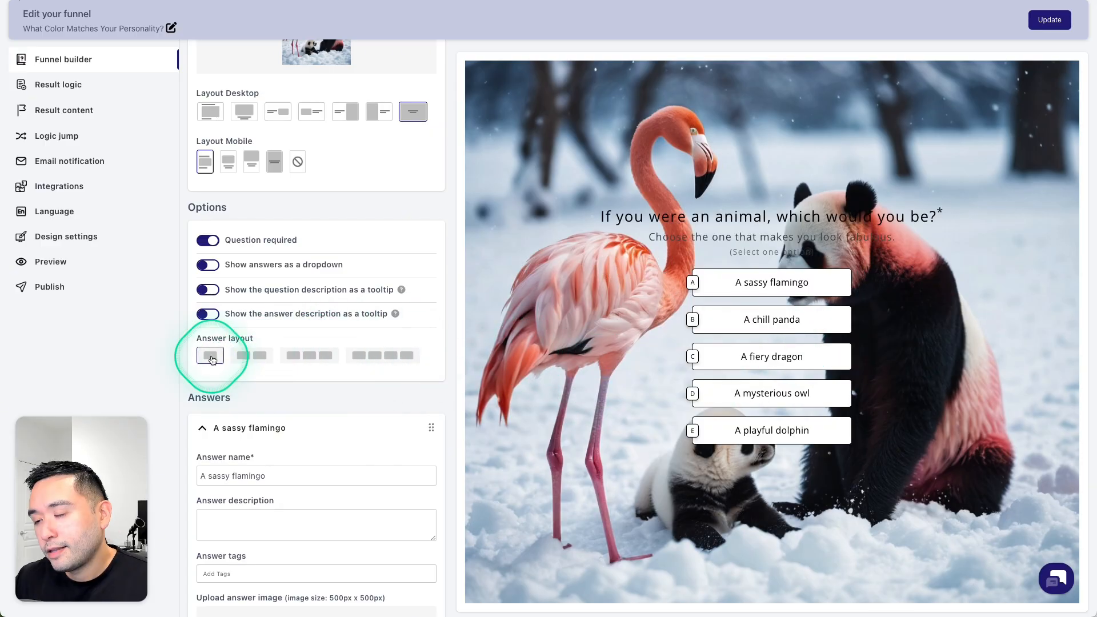
{"action": "left_click", "coordinate": [252, 355]}
Examine the name, description, tags and image settings of the sassy flamingo, chill panda and fiery dragon answers.
{"action": "scroll", "coordinate": [257, 369], "scroll_direction": "down", "scroll_amount": 5}
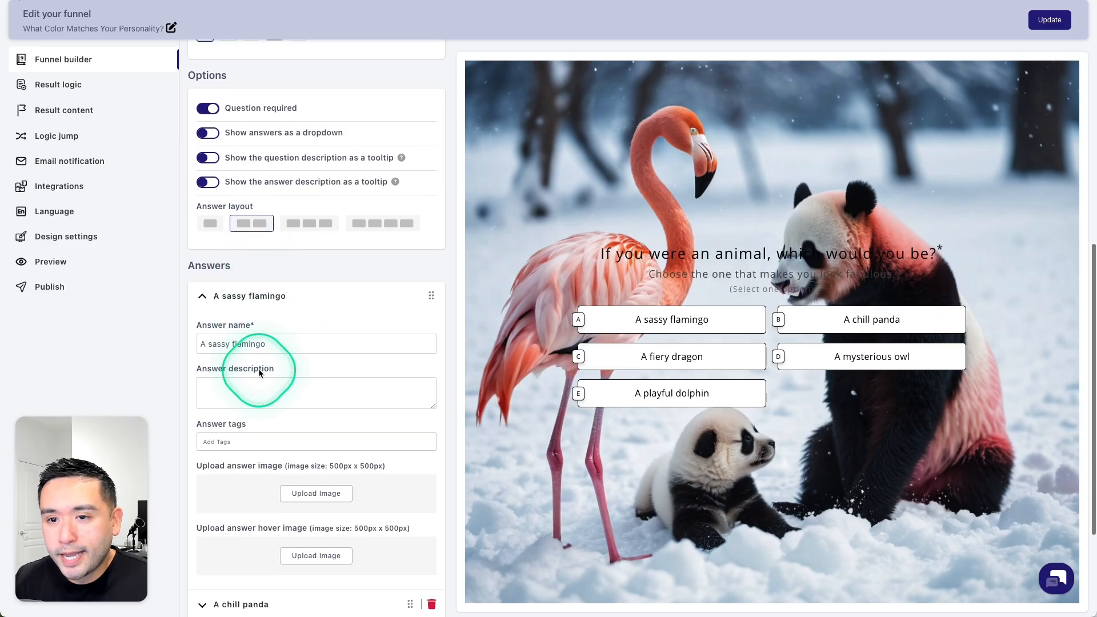
{"action": "left_click", "coordinate": [203, 163]}
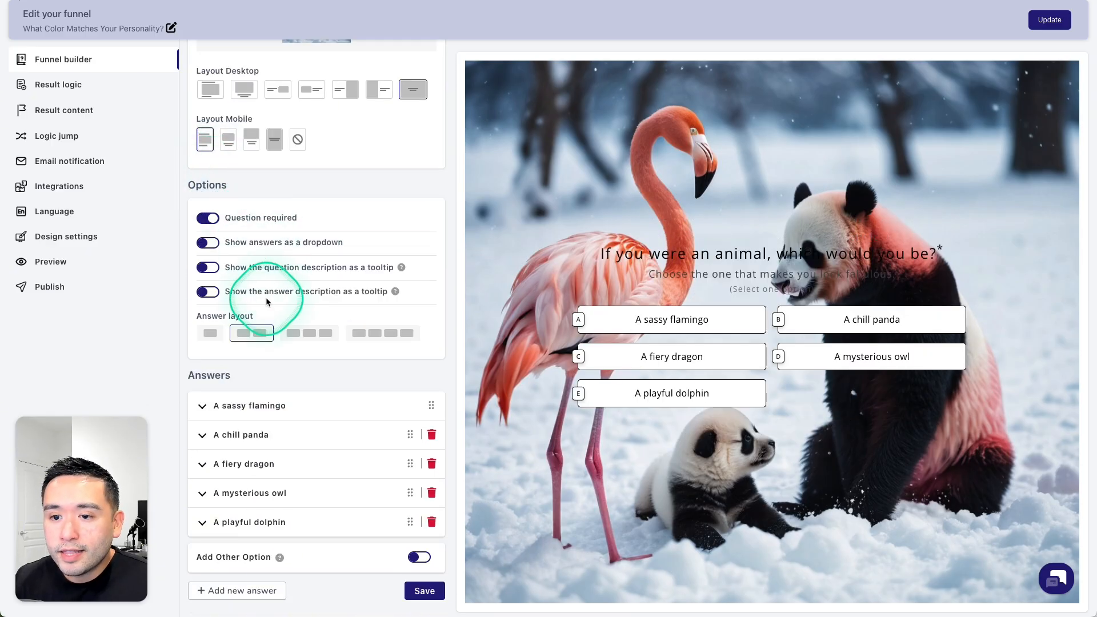
{"action": "left_click", "coordinate": [205, 406]}
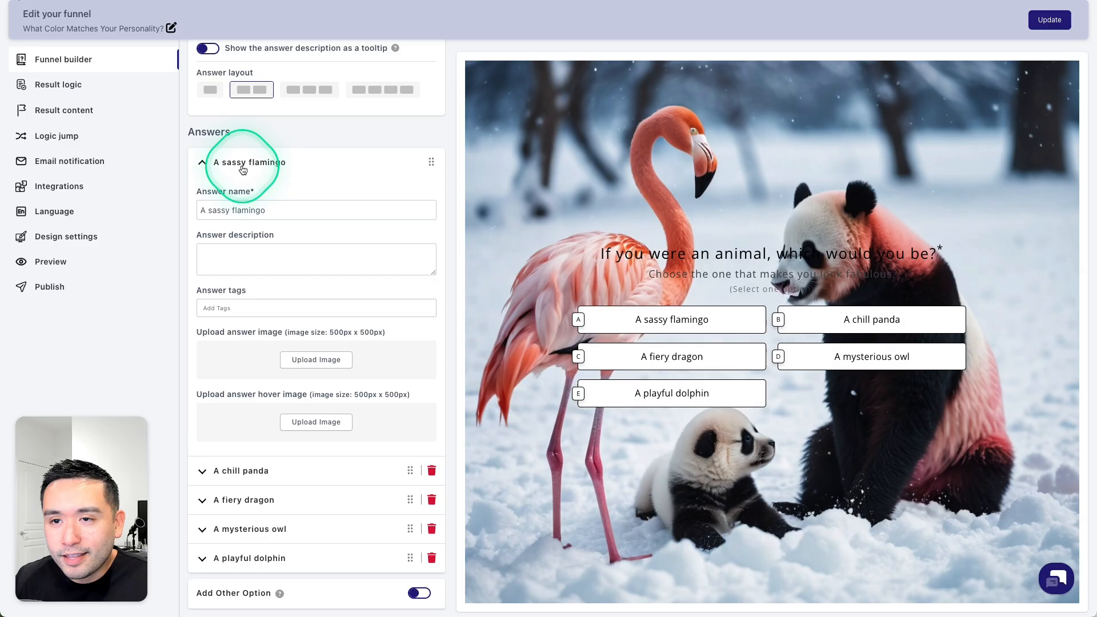
{"action": "left_click", "coordinate": [256, 470]}
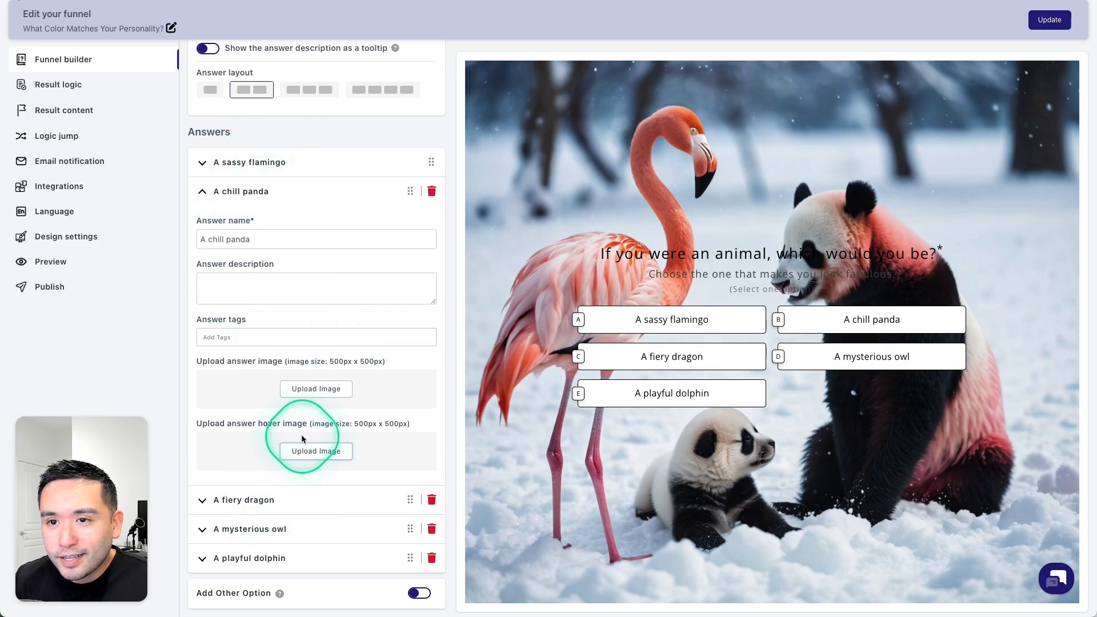
{"action": "left_click", "coordinate": [264, 500]}
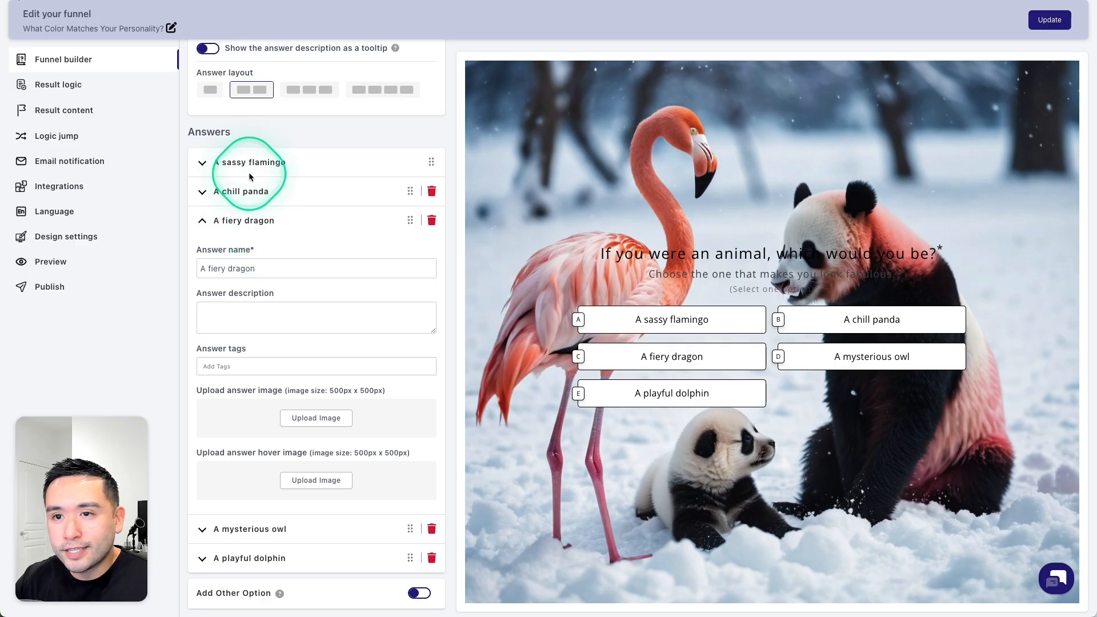
{"action": "left_click", "coordinate": [269, 268]}
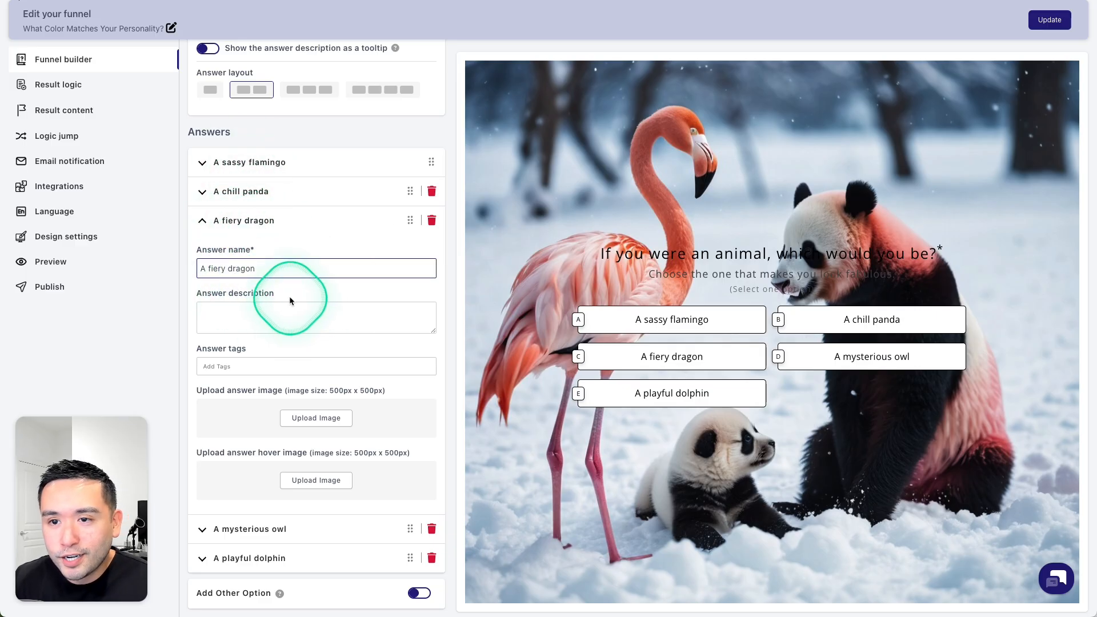
{"action": "left_click", "coordinate": [223, 191]}
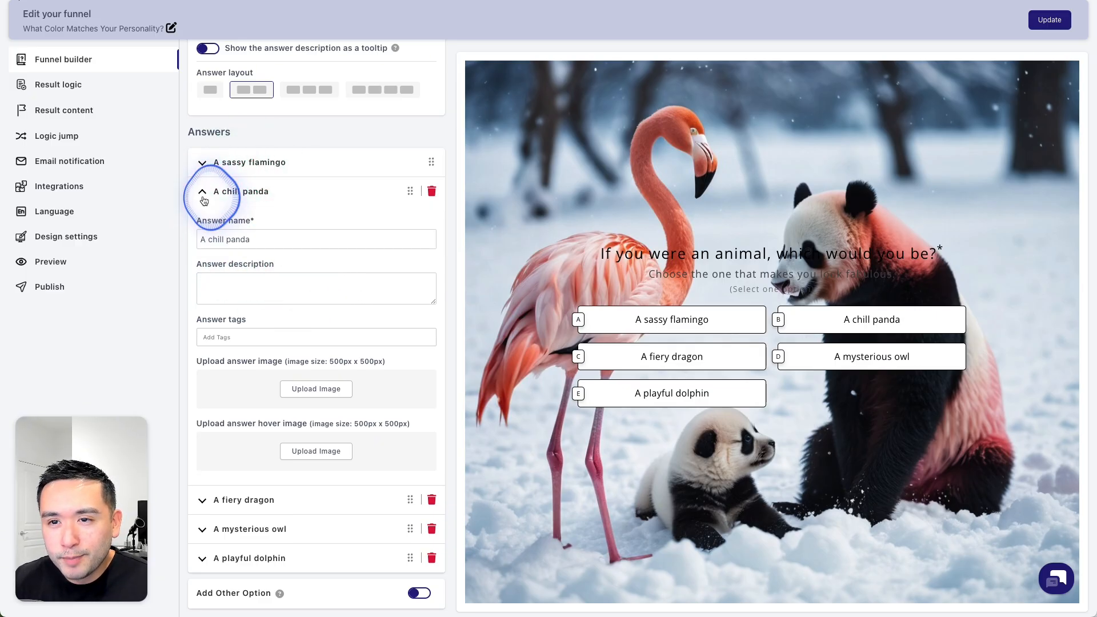
{"action": "left_click", "coordinate": [220, 162]}
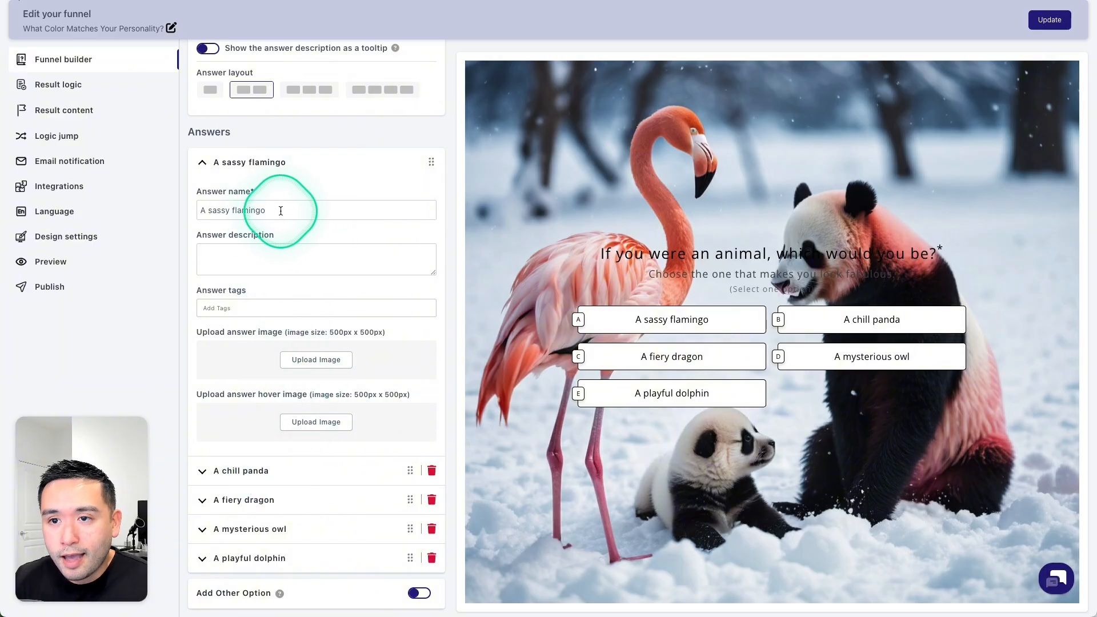
{"action": "left_click", "coordinate": [283, 255]}
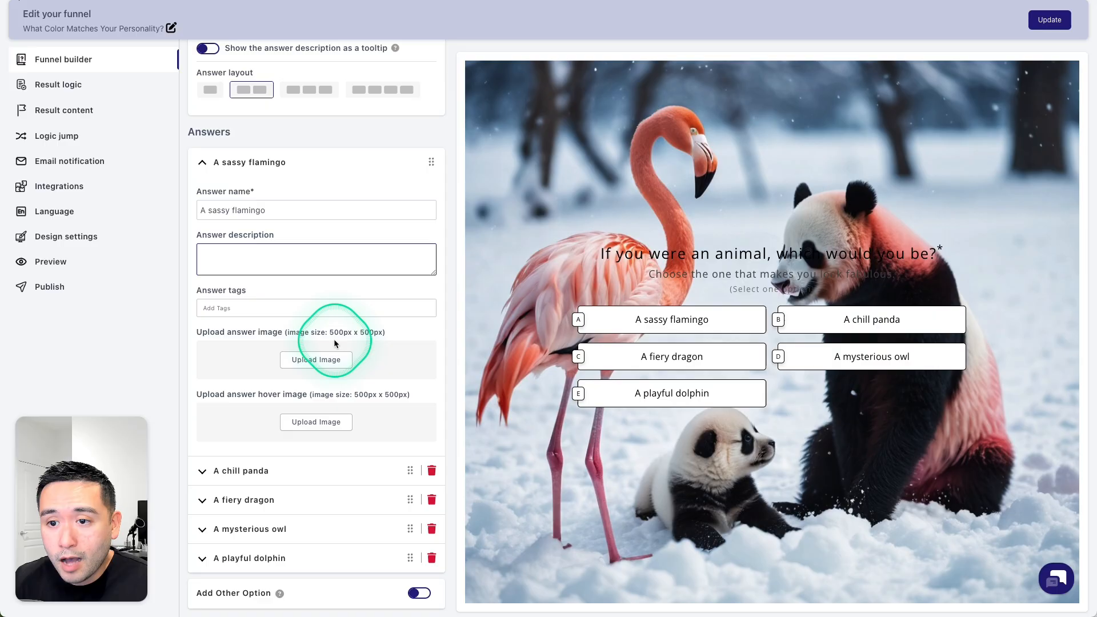
Try reordering the answers by moving "A chill panda" above "A sassy flamingo", then restore the original order.
{"action": "scroll", "coordinate": [318, 414], "scroll_direction": "down", "scroll_amount": 1}
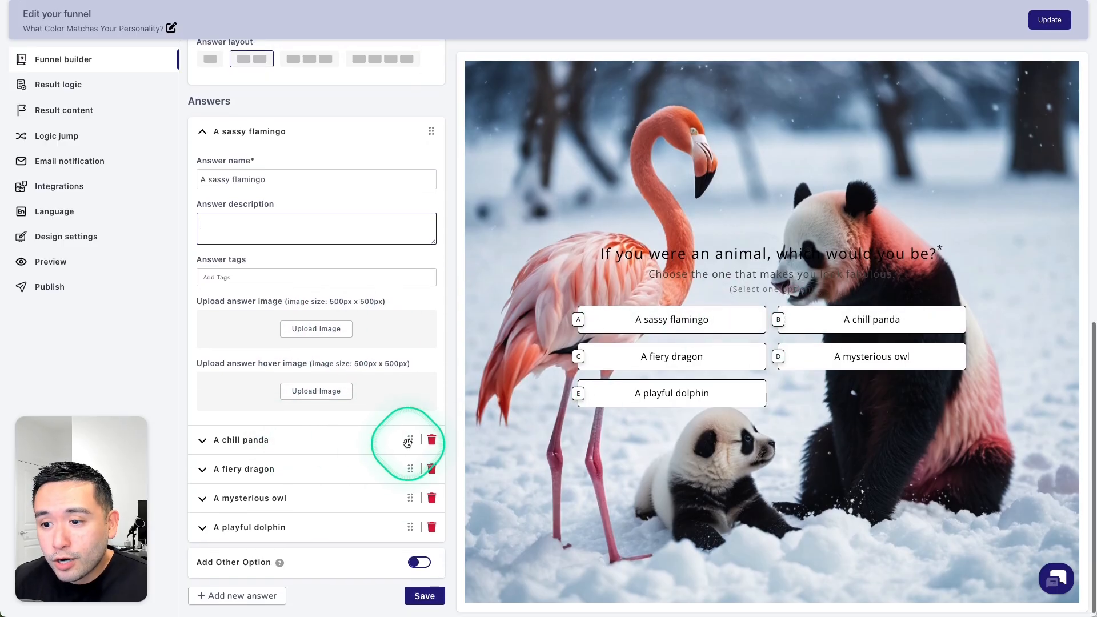
{"action": "left_click_drag", "start_coordinate": [408, 443], "coordinate": [396, 147]}
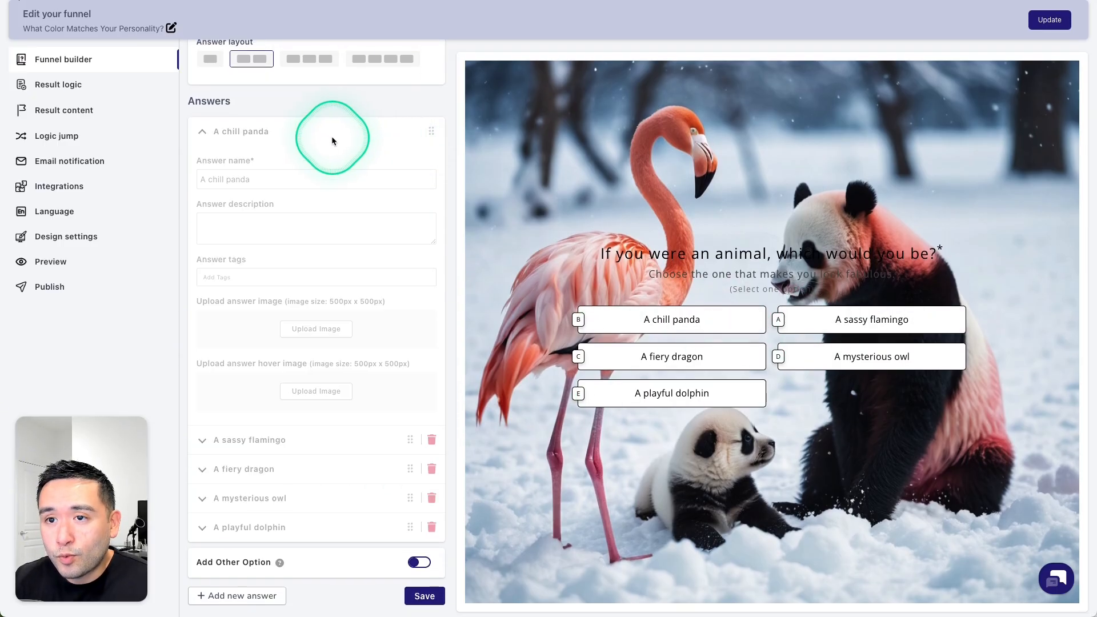
{"action": "left_click", "coordinate": [200, 131]}
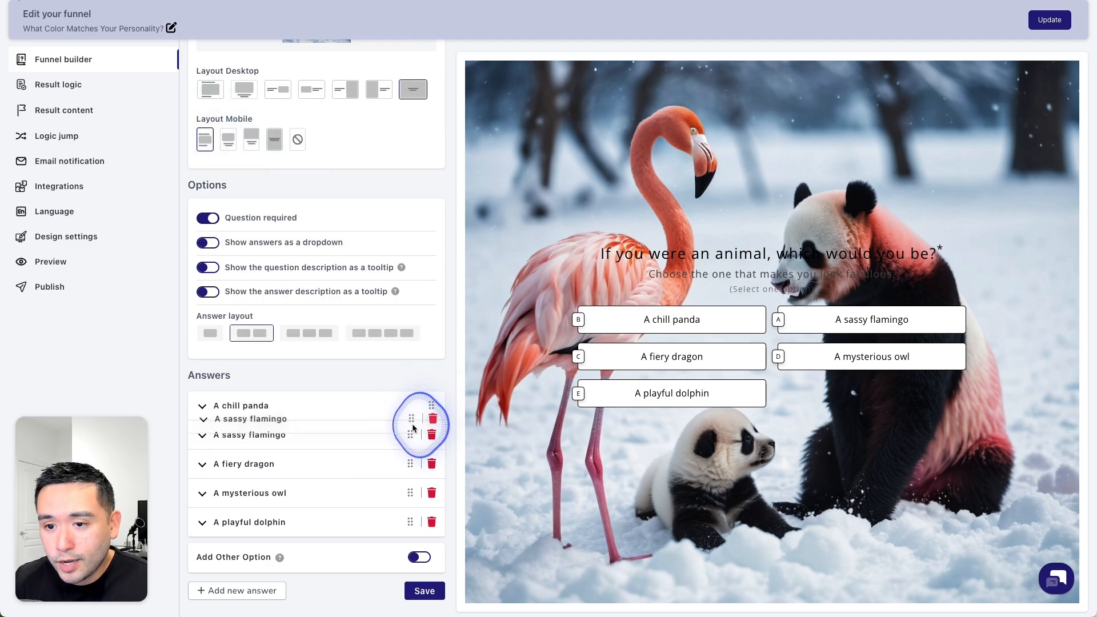
{"action": "left_click_drag", "start_coordinate": [413, 424], "coordinate": [413, 402]}
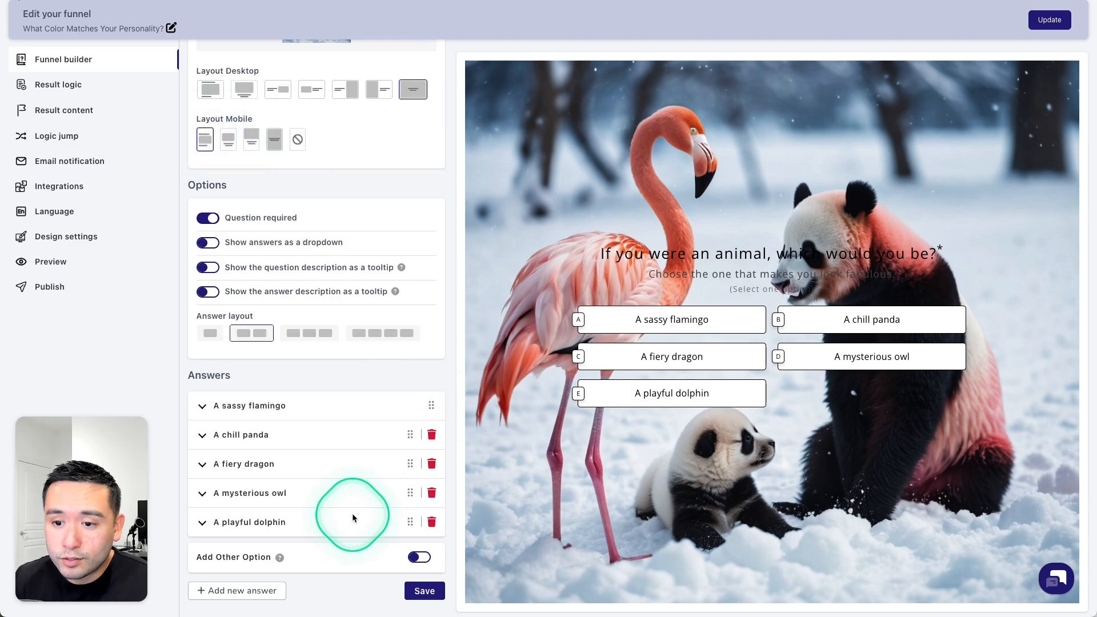
Save the edits to the first question and advance to the second question, about ideal weekend plans.
{"action": "left_click", "coordinate": [441, 602]}
{"action": "left_click", "coordinate": [601, 394]}
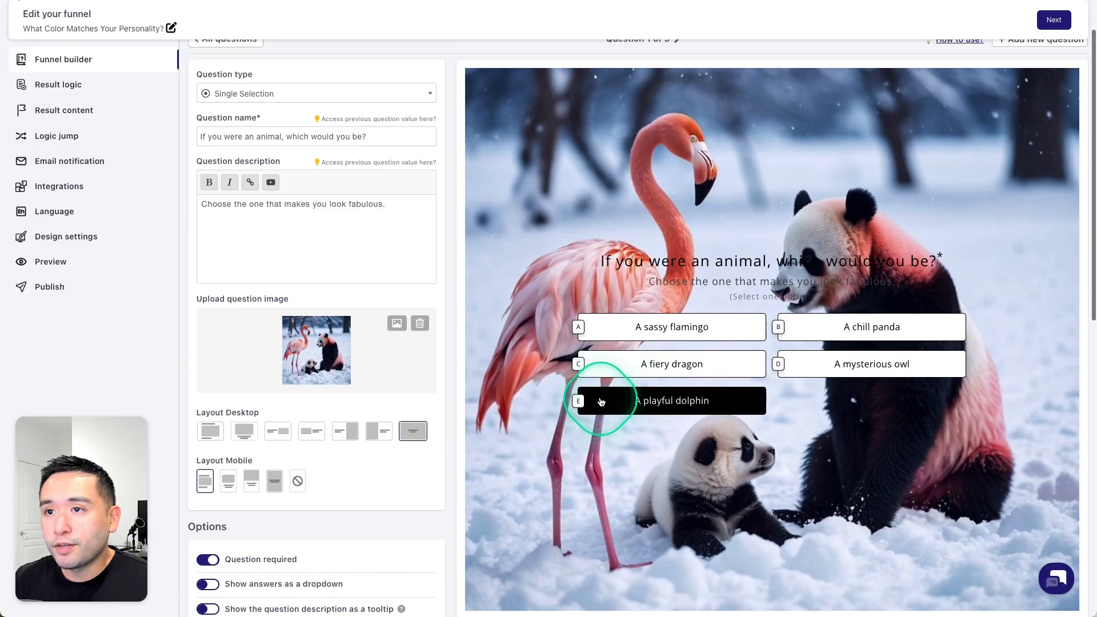
{"action": "scroll", "coordinate": [601, 402], "scroll_direction": "up", "scroll_amount": 3}
{"action": "left_click", "coordinate": [676, 103]}
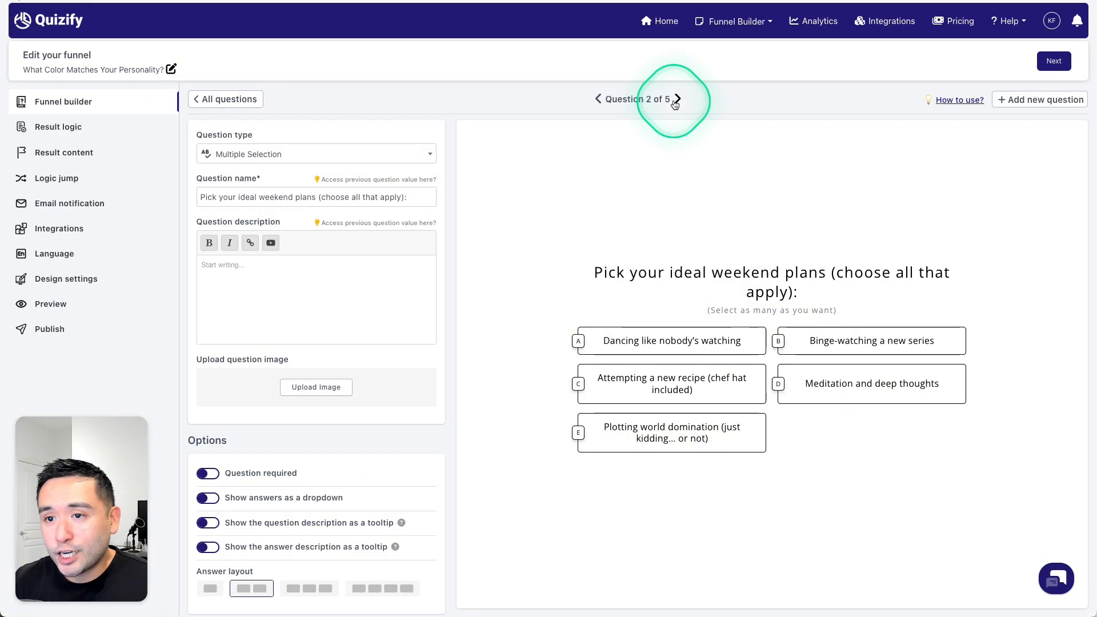
Review the remaining questions, checking the third question's range slider and its list of available question types without changing it.
{"action": "left_click", "coordinate": [677, 100]}
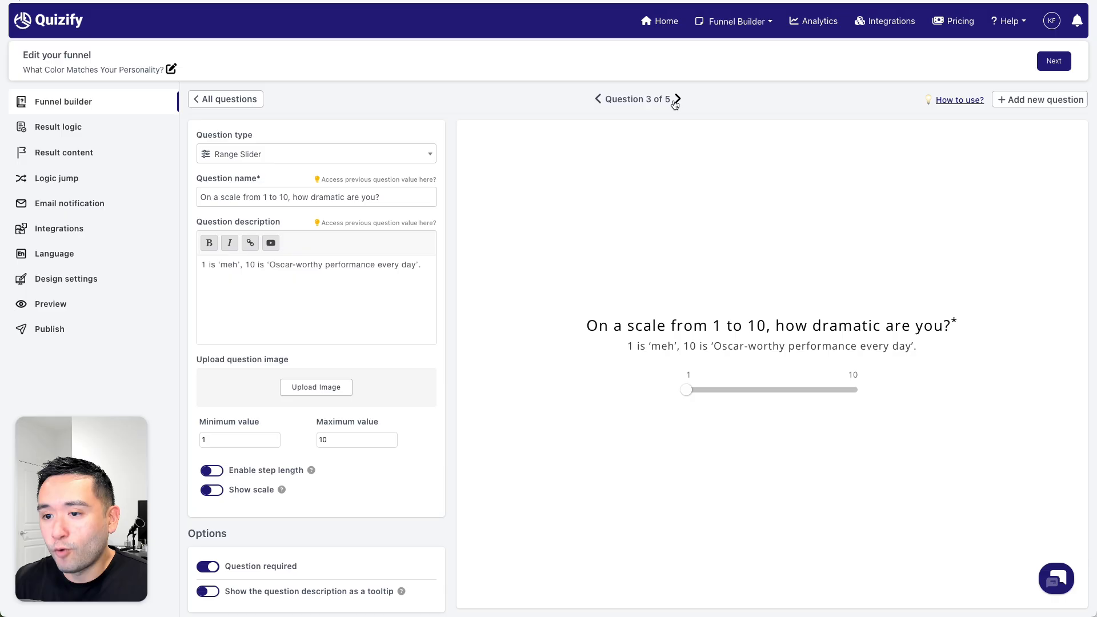
{"action": "left_click", "coordinate": [690, 393]}
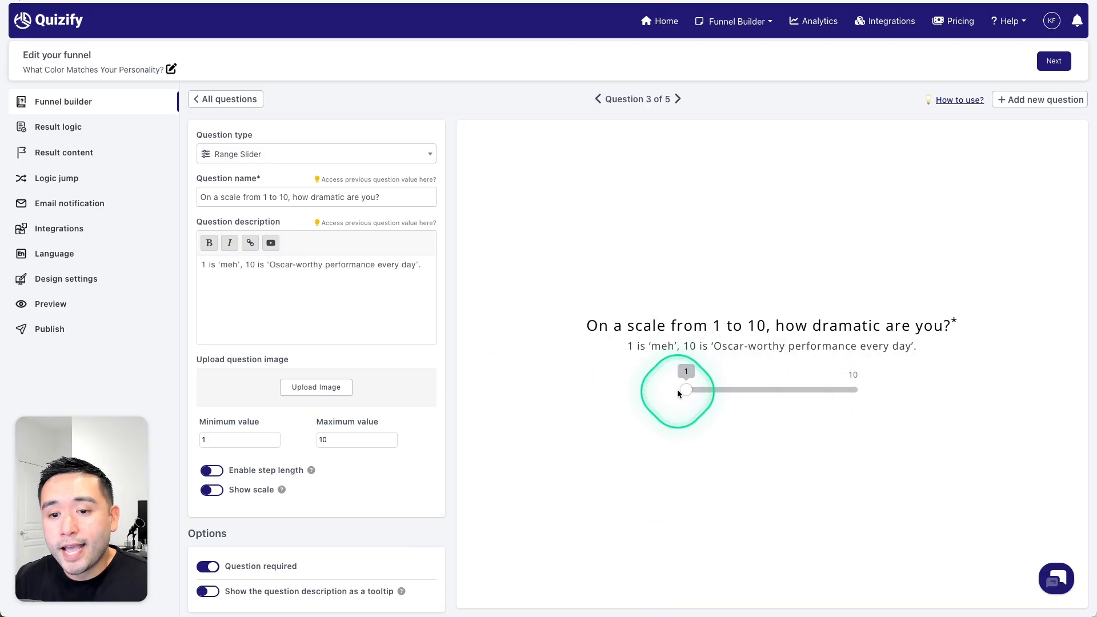
{"action": "left_click", "coordinate": [410, 164]}
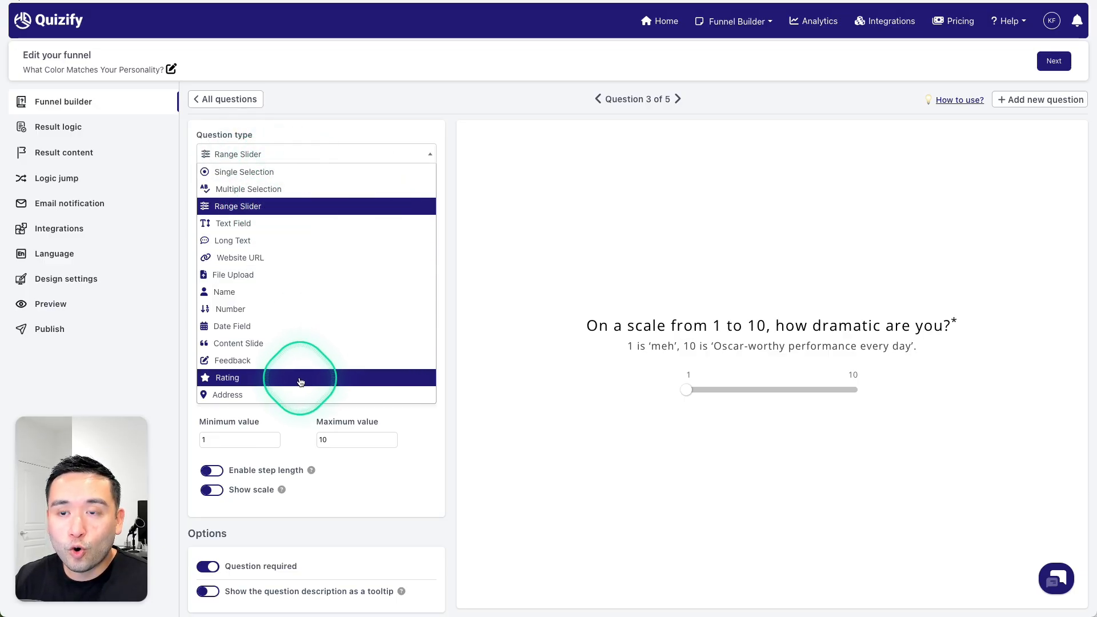
{"action": "left_click", "coordinate": [482, 104]}
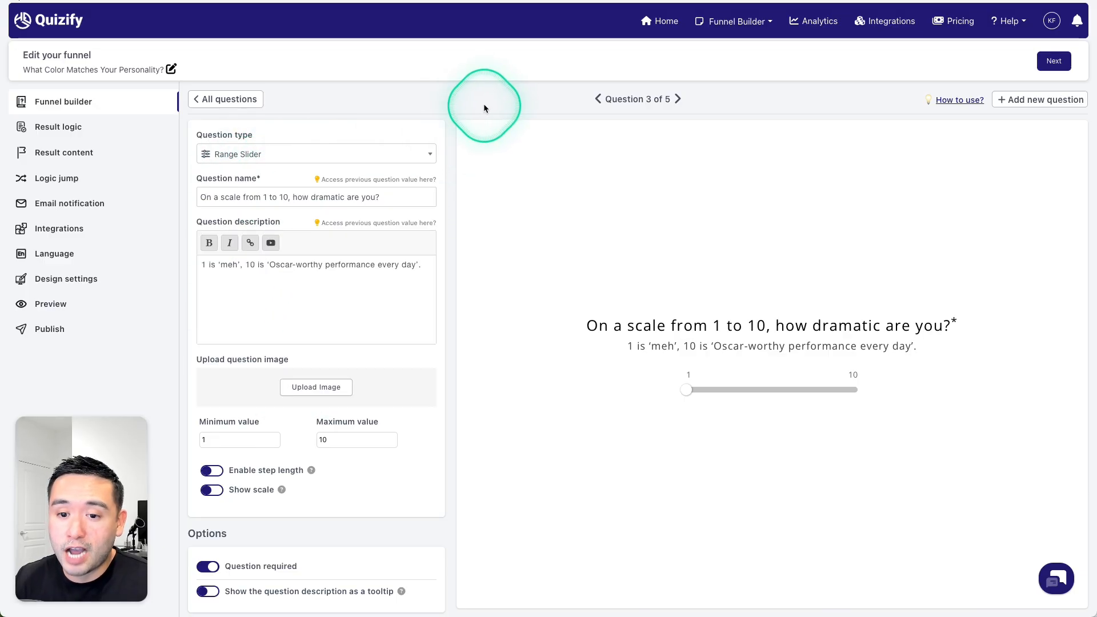
{"action": "left_click", "coordinate": [678, 99]}
{"action": "left_click", "coordinate": [680, 98]}
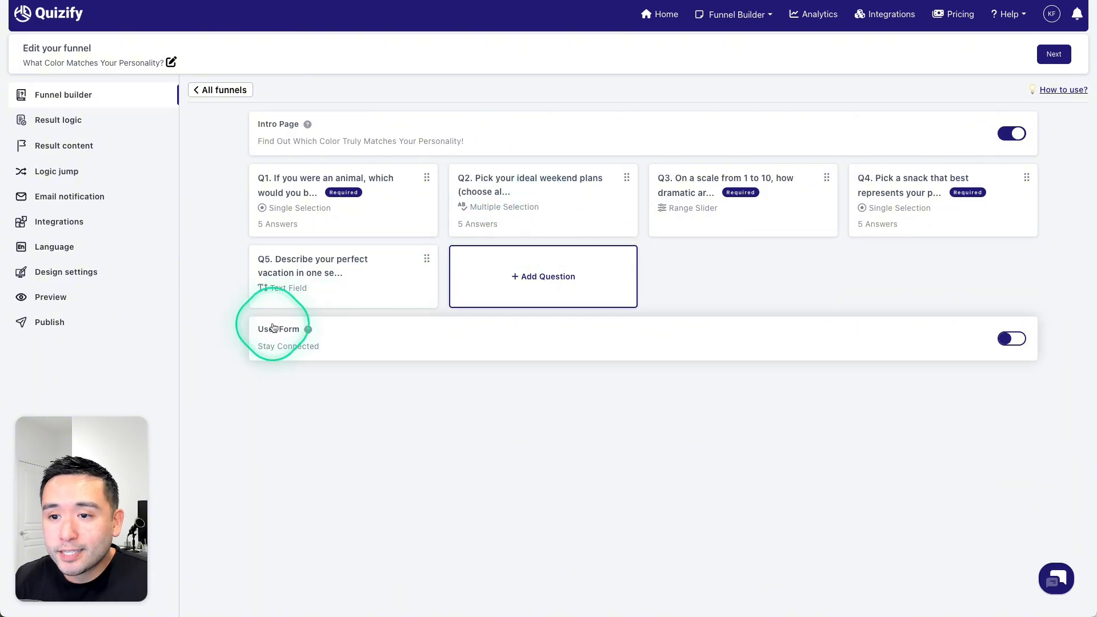
Read the explanation of the User Form and enable it in the funnel.
{"action": "mouse_move", "coordinate": [309, 334]}
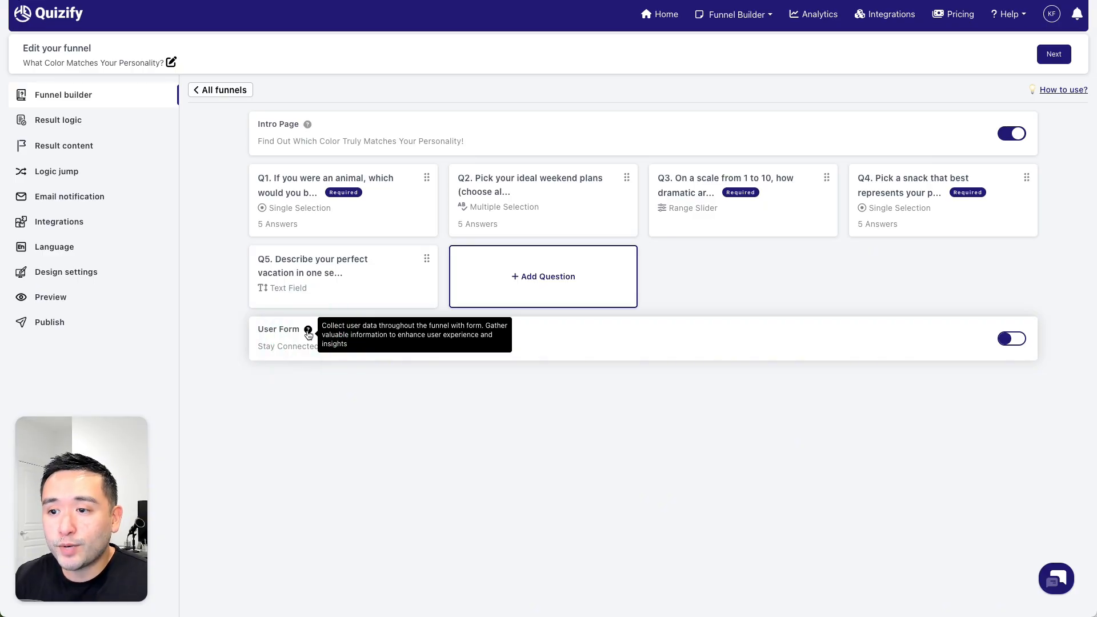
{"action": "left_click", "coordinate": [1012, 340]}
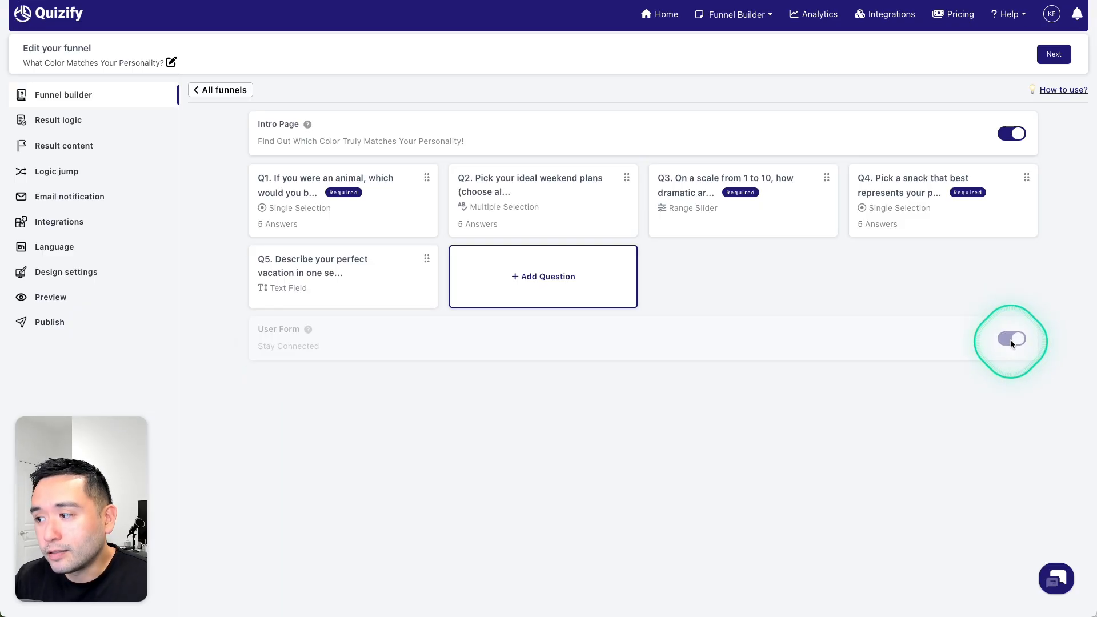
Open the User Form settings and try displaying the form as the first question, then set it back to Last Question.
{"action": "left_click", "coordinate": [1011, 341]}
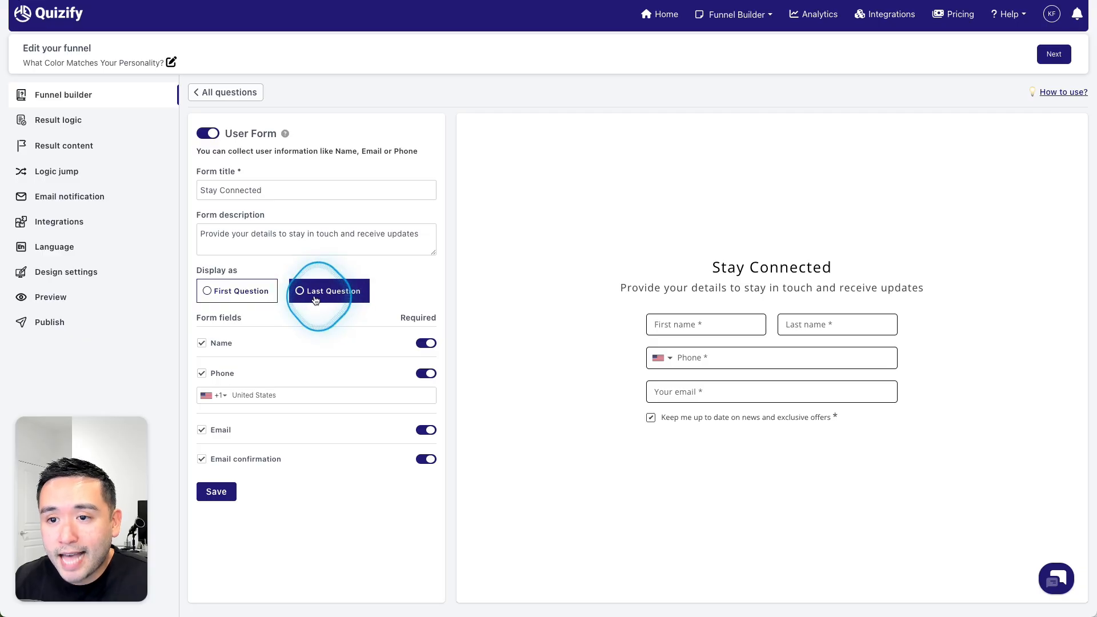
{"action": "left_click", "coordinate": [238, 292]}
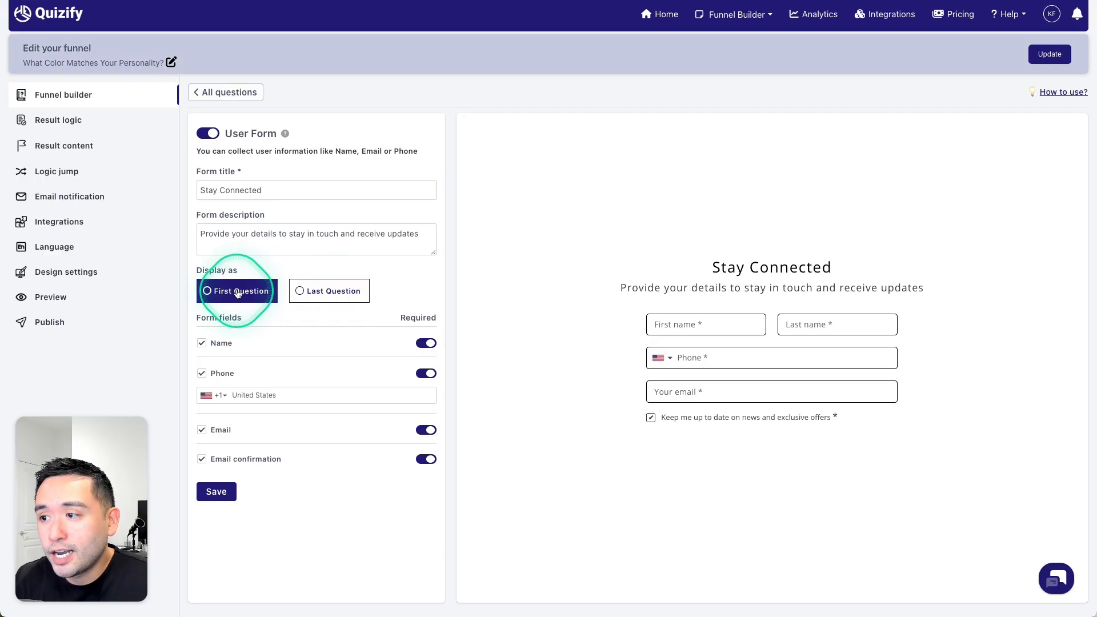
{"action": "left_click", "coordinate": [303, 293]}
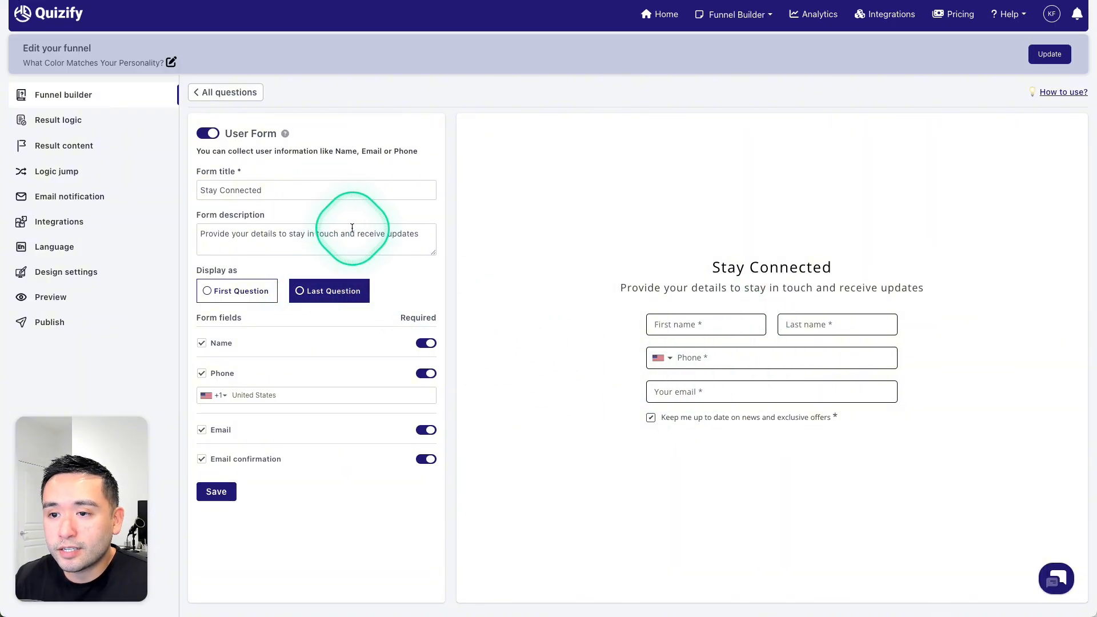
Title the user form "Fill out this form to get your answer!" and try excluding the Name field before including it again.
{"action": "triple_click", "coordinate": [292, 190]}
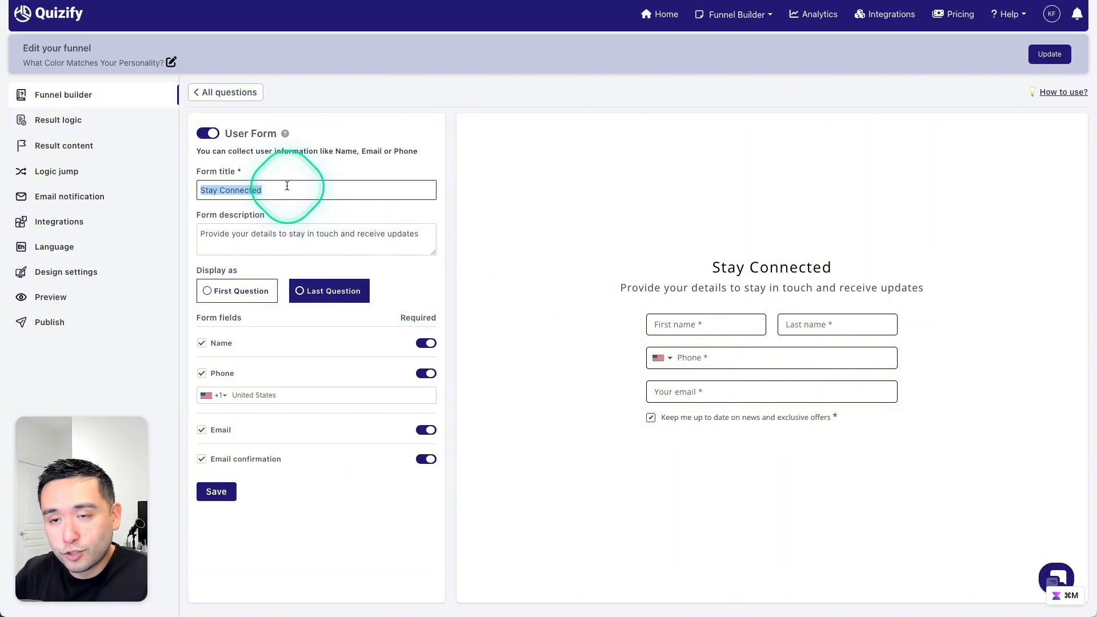
{"action": "type", "text": "Fill out this form to get your answer!"}
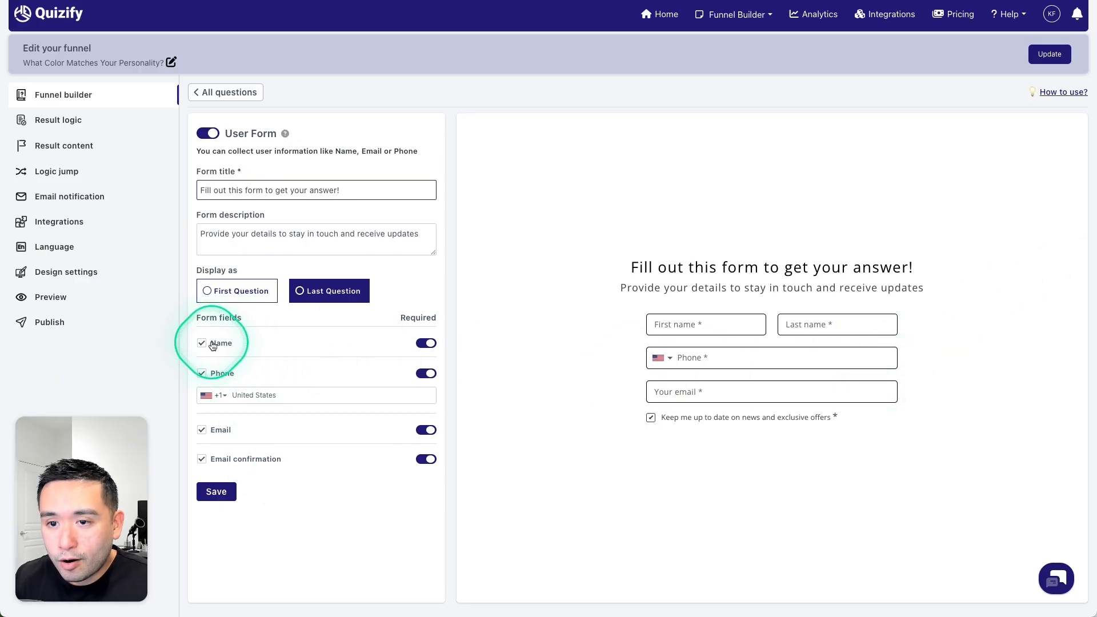
{"action": "left_click", "coordinate": [432, 320]}
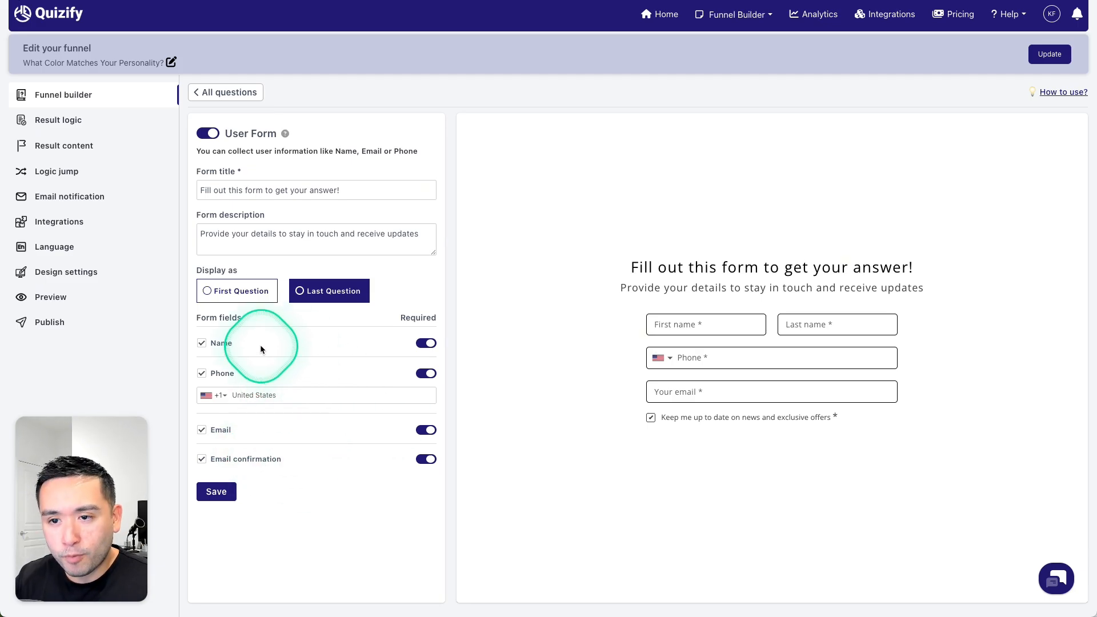
{"action": "left_click", "coordinate": [202, 344]}
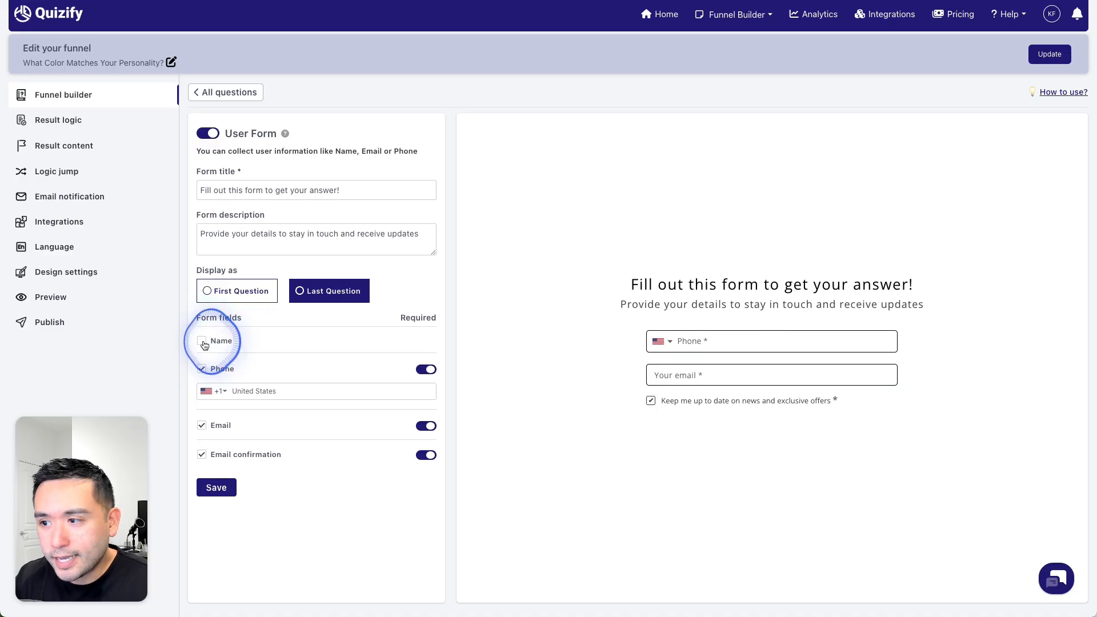
{"action": "left_click", "coordinate": [203, 344]}
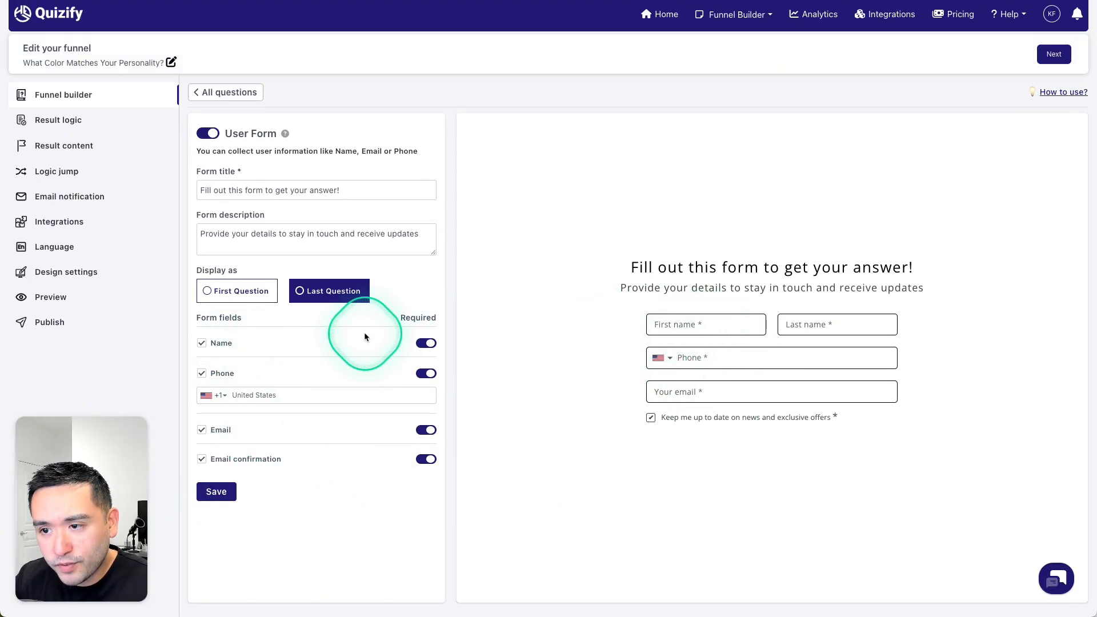
Open the result logic settings, compare the Basic, Score and Type options, and try the discount coupon code before disabling it again.
{"action": "left_click", "coordinate": [91, 128]}
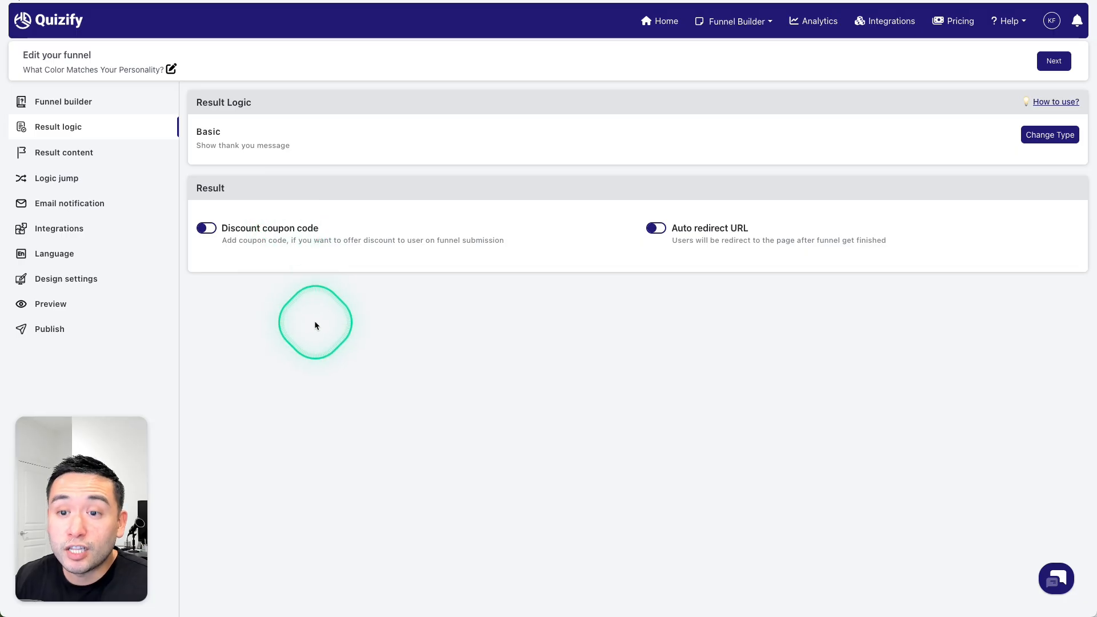
{"action": "left_click", "coordinate": [1051, 135]}
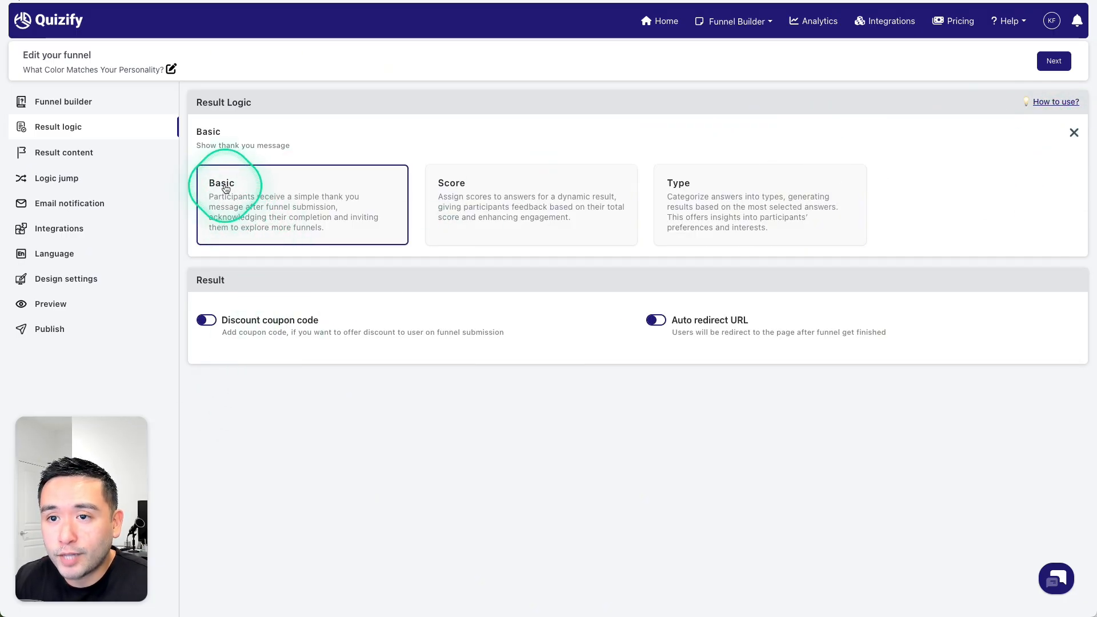
{"action": "left_click", "coordinate": [472, 203]}
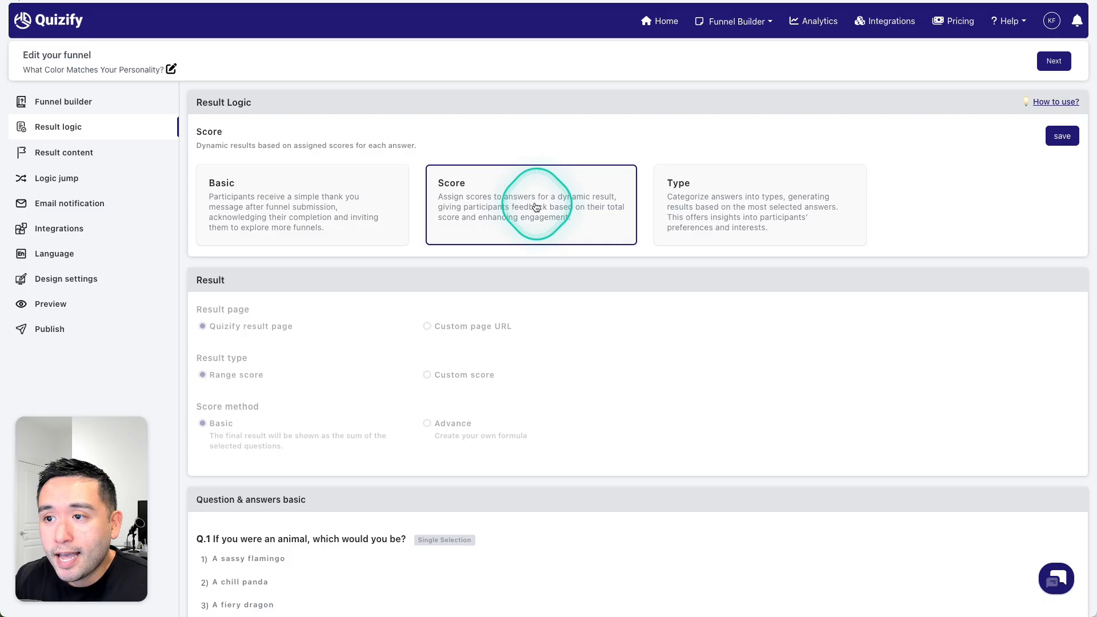
{"action": "left_click", "coordinate": [686, 191]}
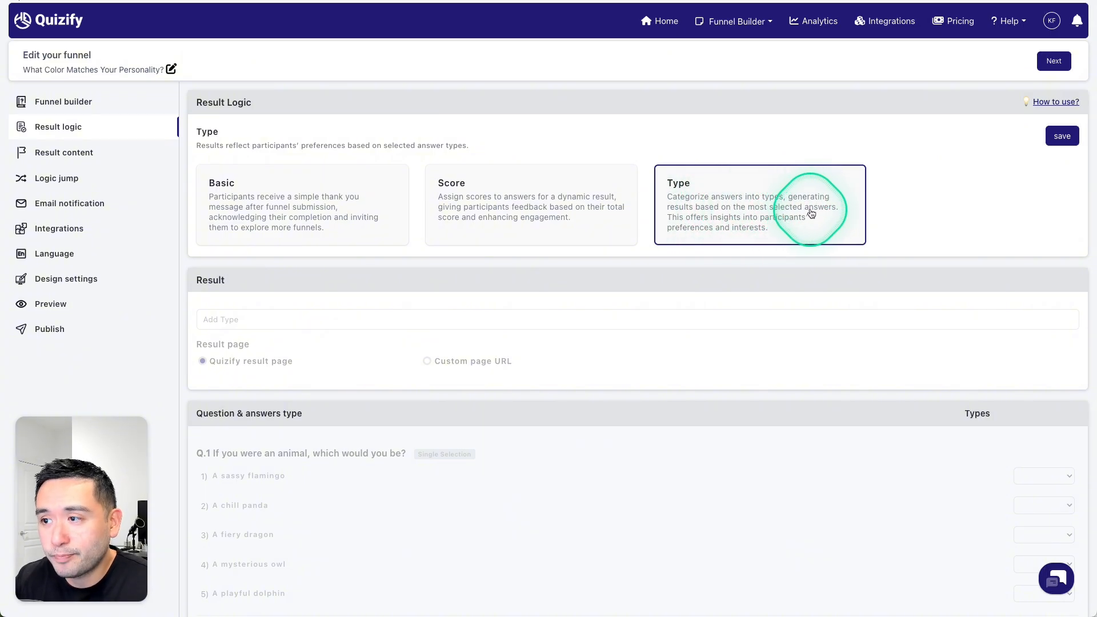
{"action": "left_click", "coordinate": [566, 209]}
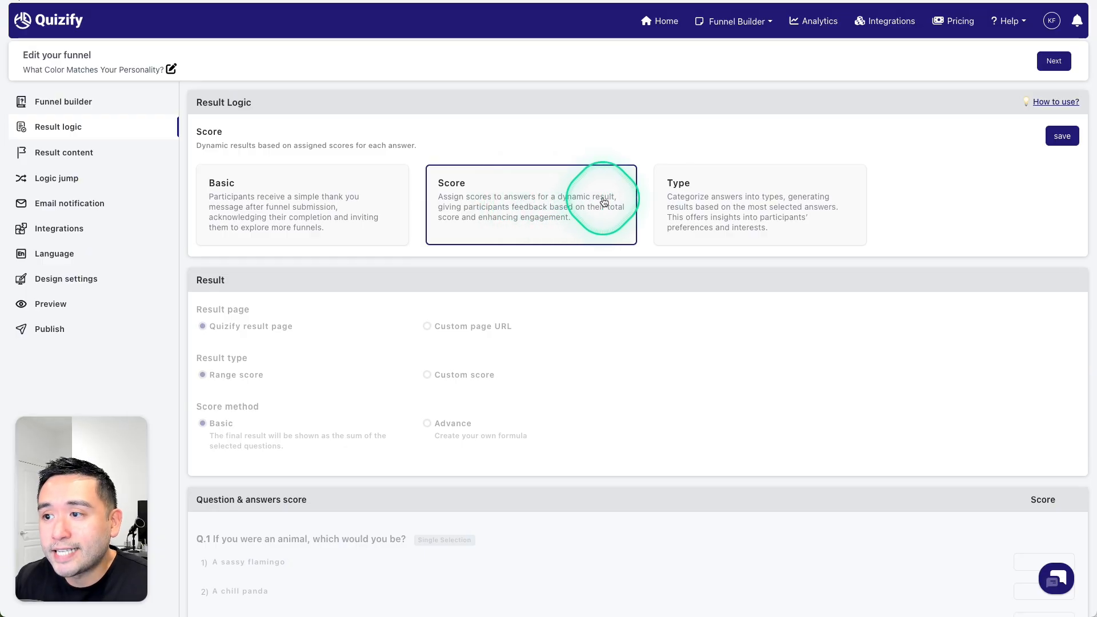
{"action": "left_click", "coordinate": [329, 210]}
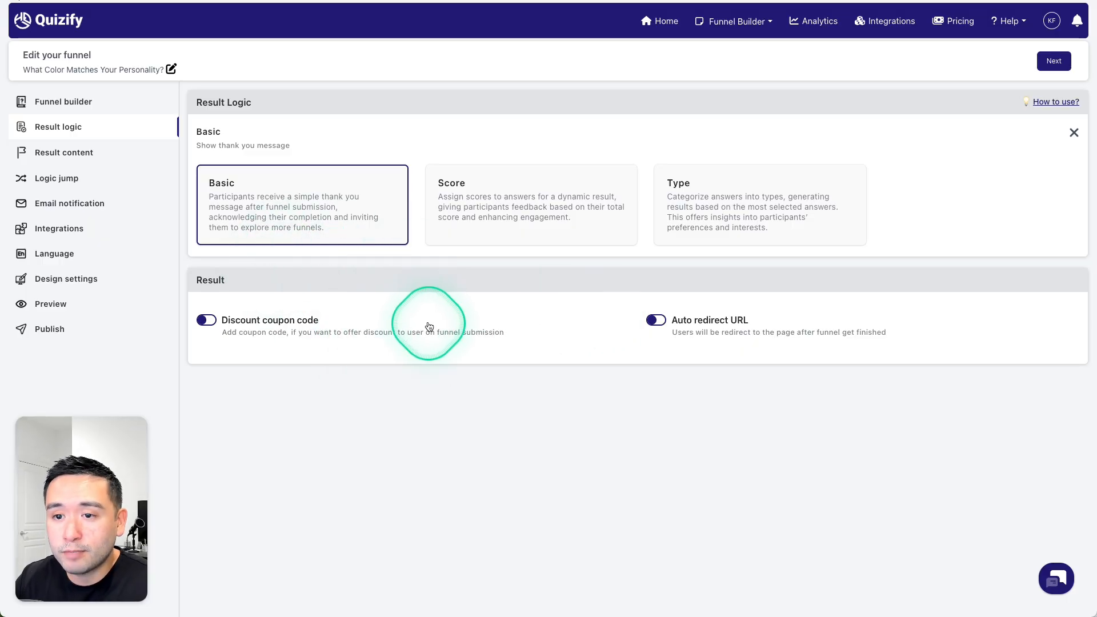
{"action": "left_click", "coordinate": [210, 324]}
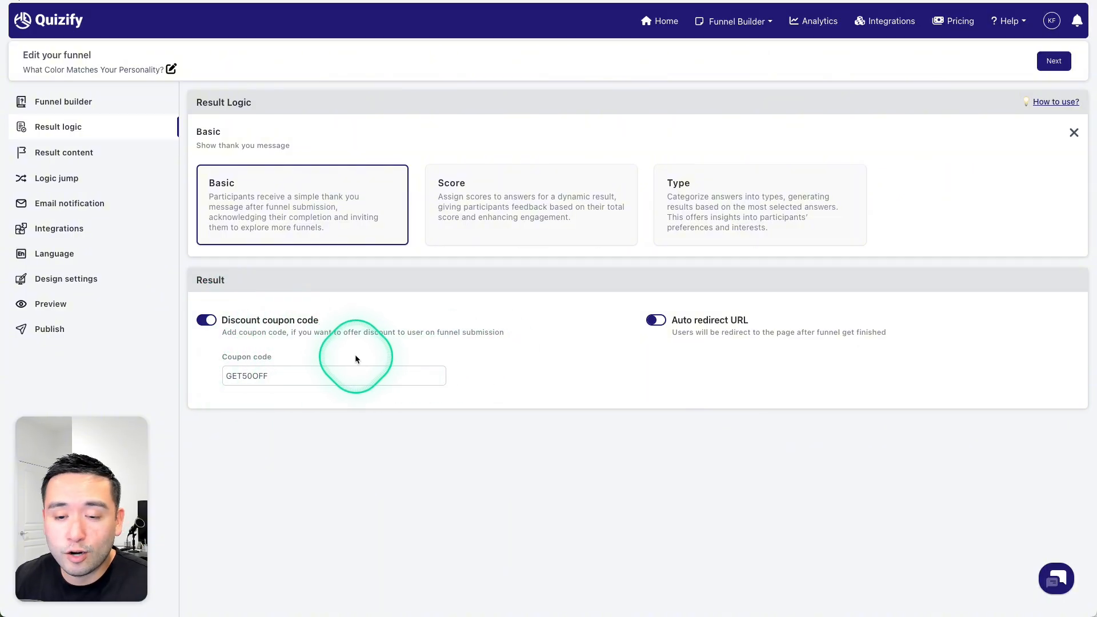
{"action": "left_click", "coordinate": [207, 319]}
Change the funnel's result logic to Type and confirm the permanent change.
{"action": "left_click", "coordinate": [644, 201]}
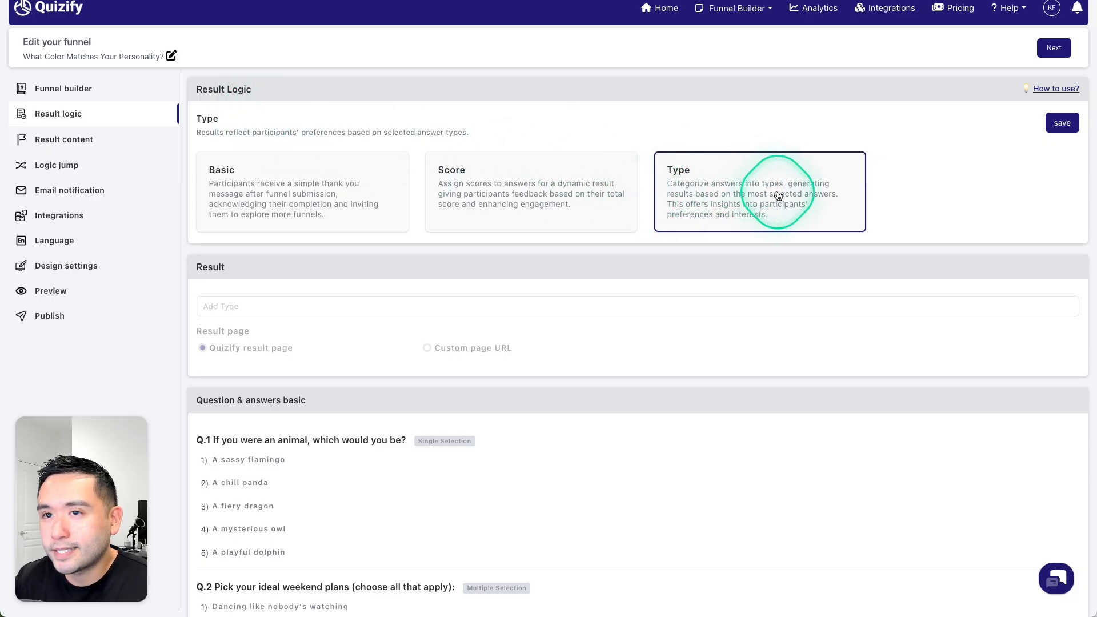
{"action": "left_click", "coordinate": [1063, 122]}
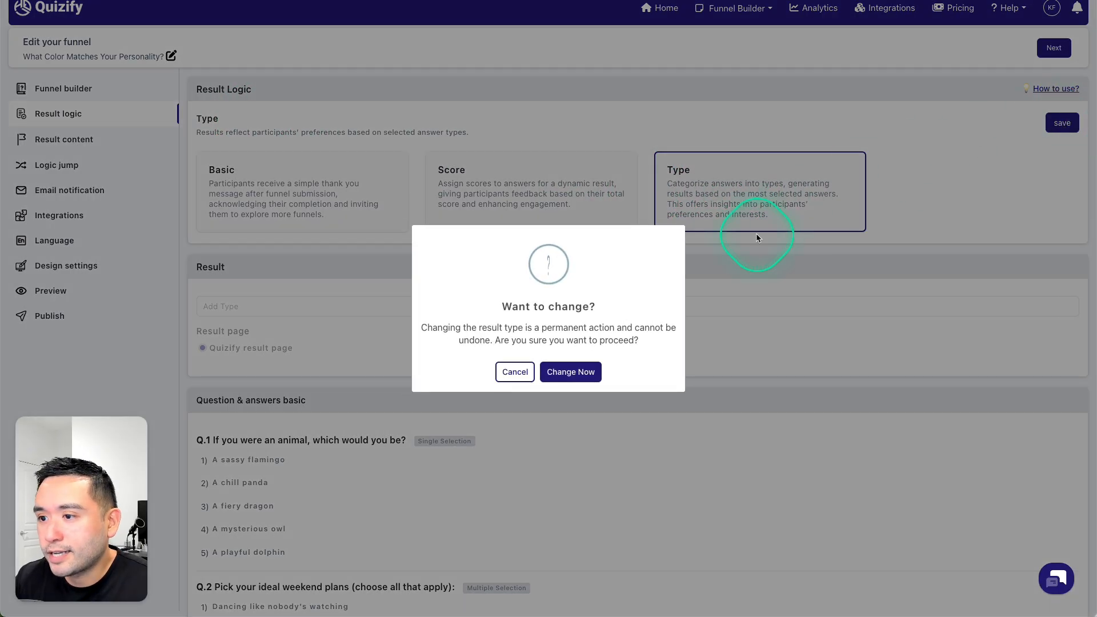
{"action": "left_click", "coordinate": [583, 372]}
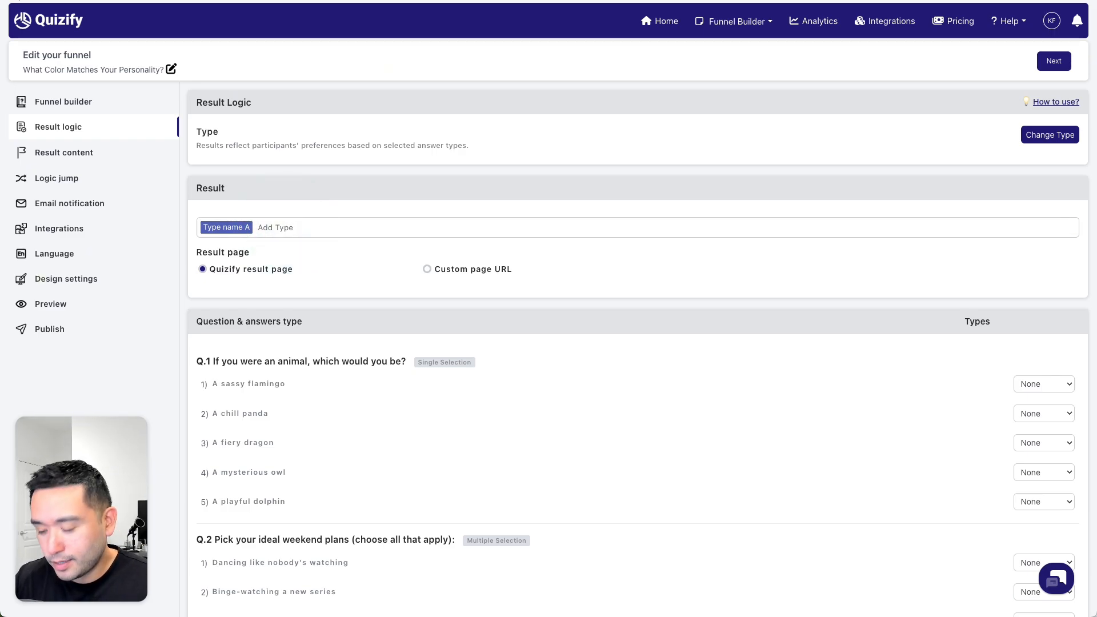
Add the result types Yellow, Blue, Green, Red and Black, and remove the default "Type name A".
{"action": "type", "text": "Yellow"}
{"action": "key", "text": "Return"}
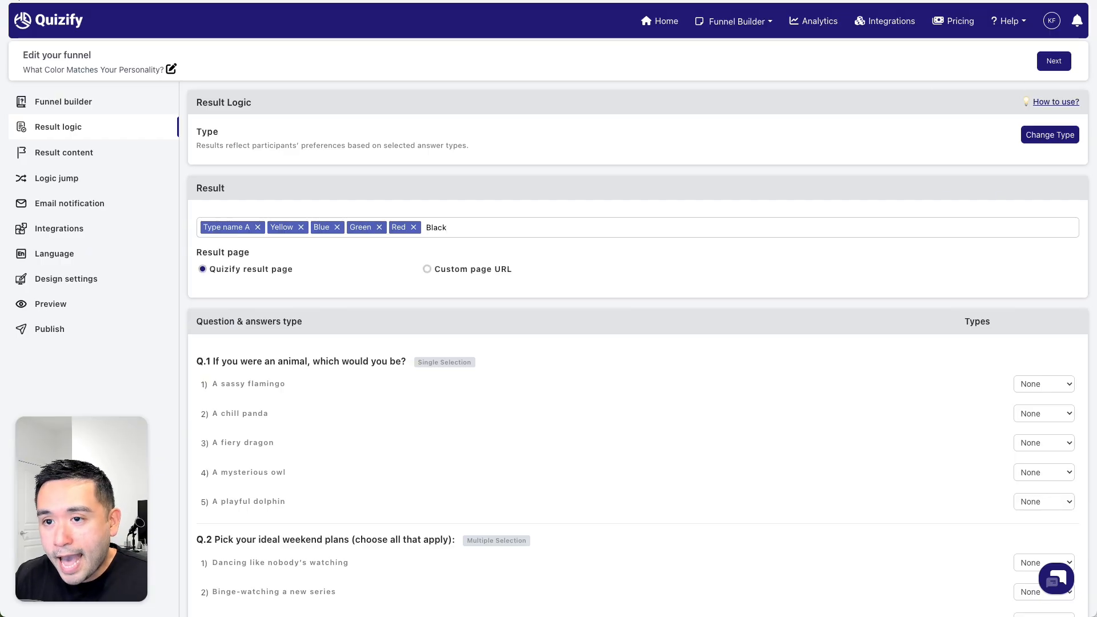
{"action": "key", "text": "Return"}
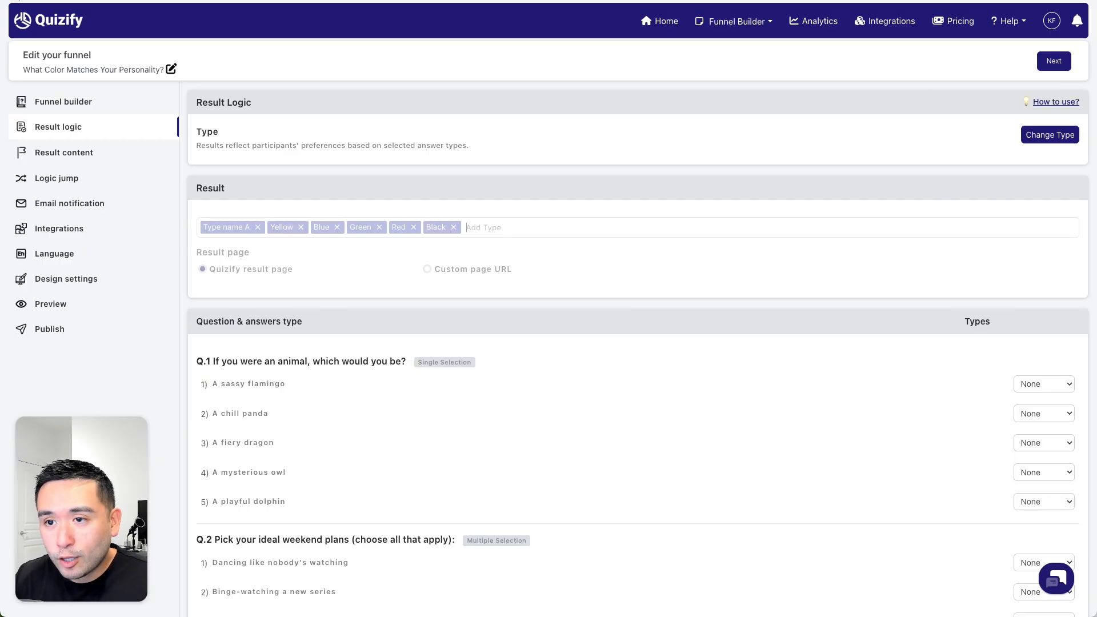
{"action": "left_click", "coordinate": [257, 227]}
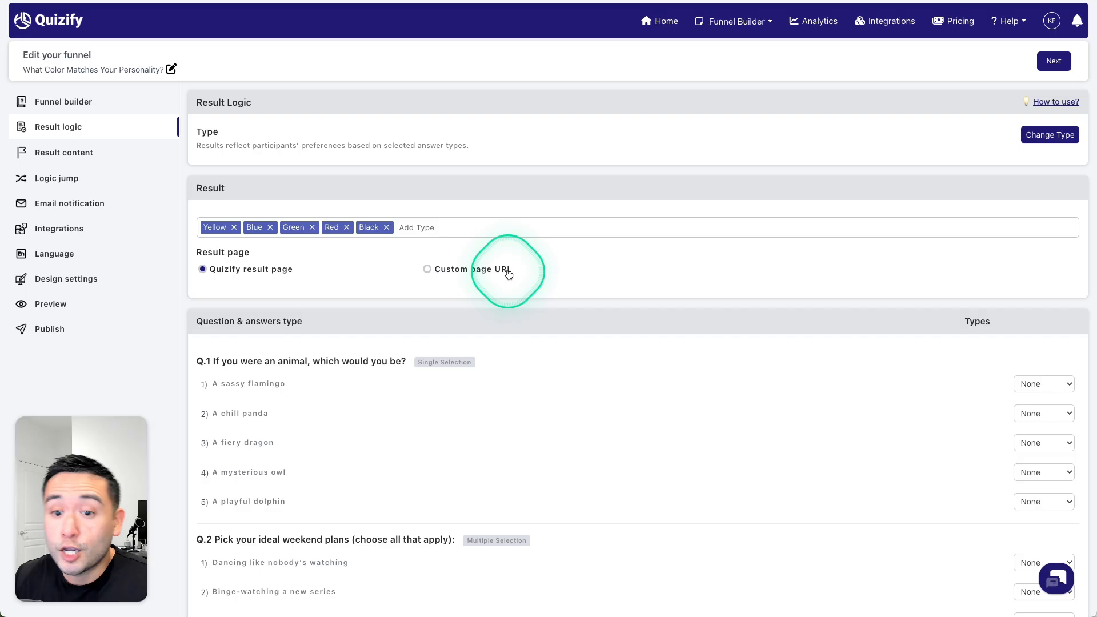
In the first question, assign Yellow to "A sassy flamingo" and Blue to "A chill panda".
{"action": "scroll", "coordinate": [788, 314], "scroll_direction": "down", "scroll_amount": 4}
{"action": "left_click", "coordinate": [1044, 160]}
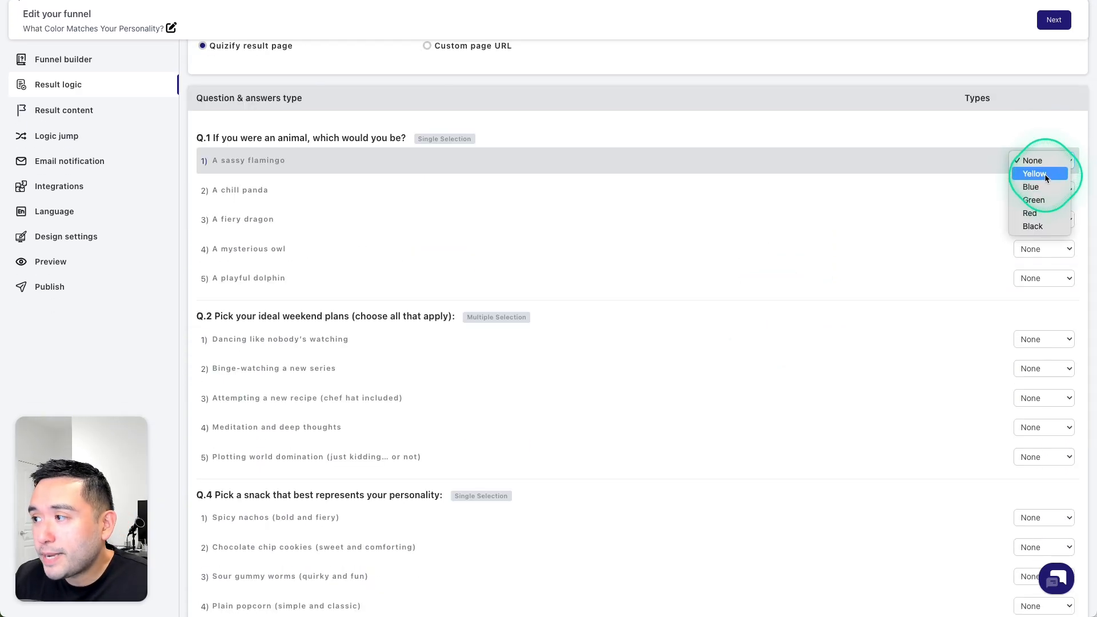
{"action": "left_click", "coordinate": [1046, 174]}
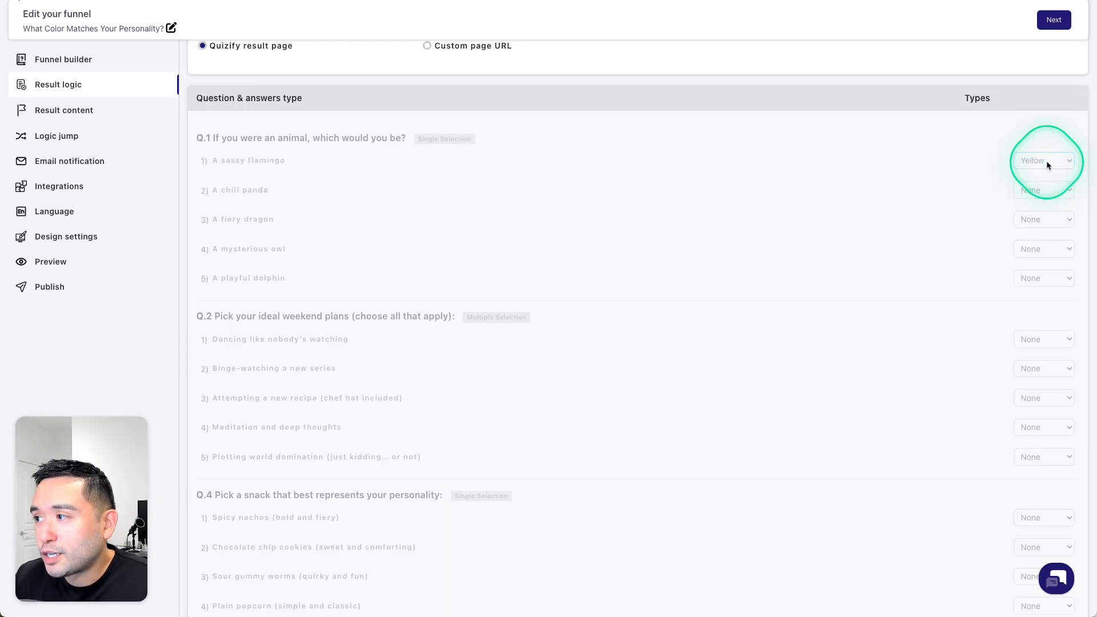
{"action": "left_click", "coordinate": [1047, 190]}
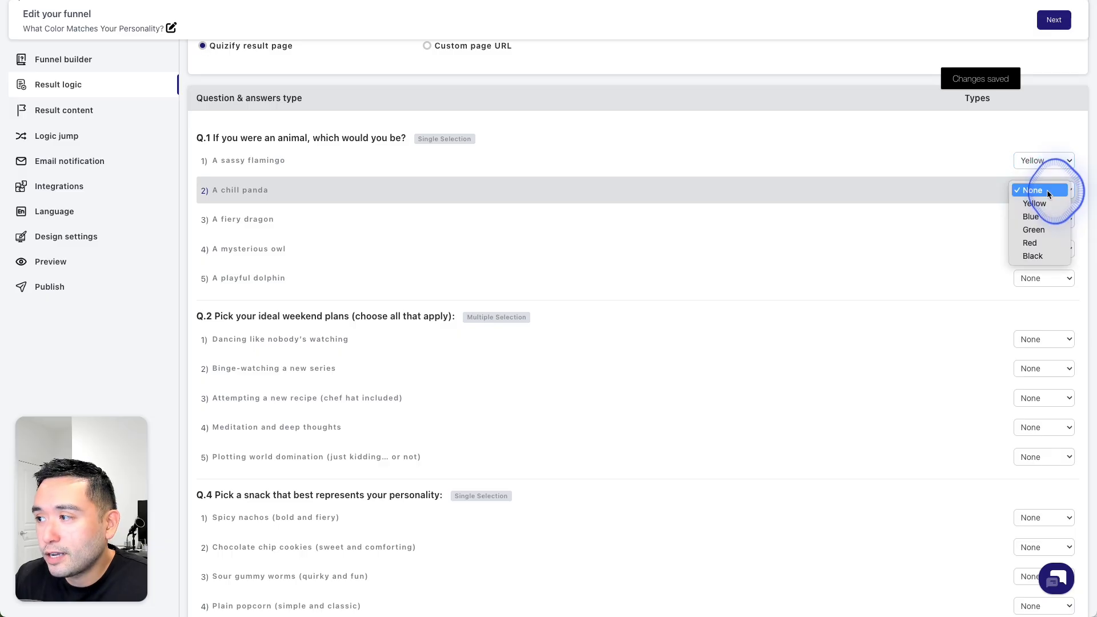
{"action": "left_click", "coordinate": [1032, 216]}
Assign Green to "A fiery dragon", Black to "A mysterious owl" and Green to "A playful dolphin", and open the type choices for "Dancing like nobody's watching".
{"action": "left_click", "coordinate": [1042, 220]}
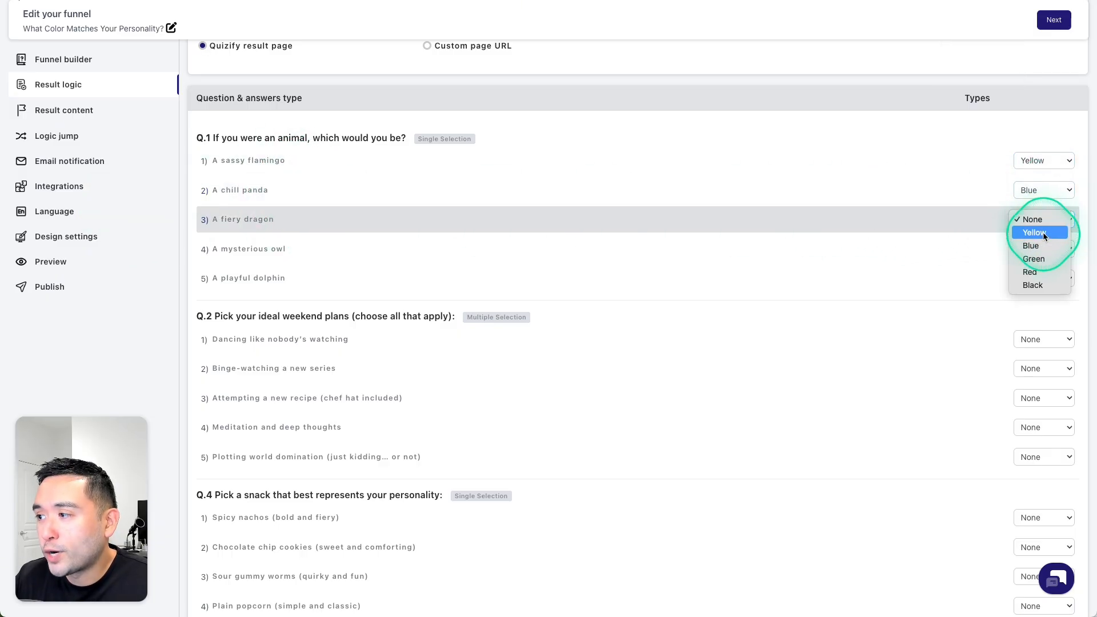
{"action": "left_click", "coordinate": [1040, 259]}
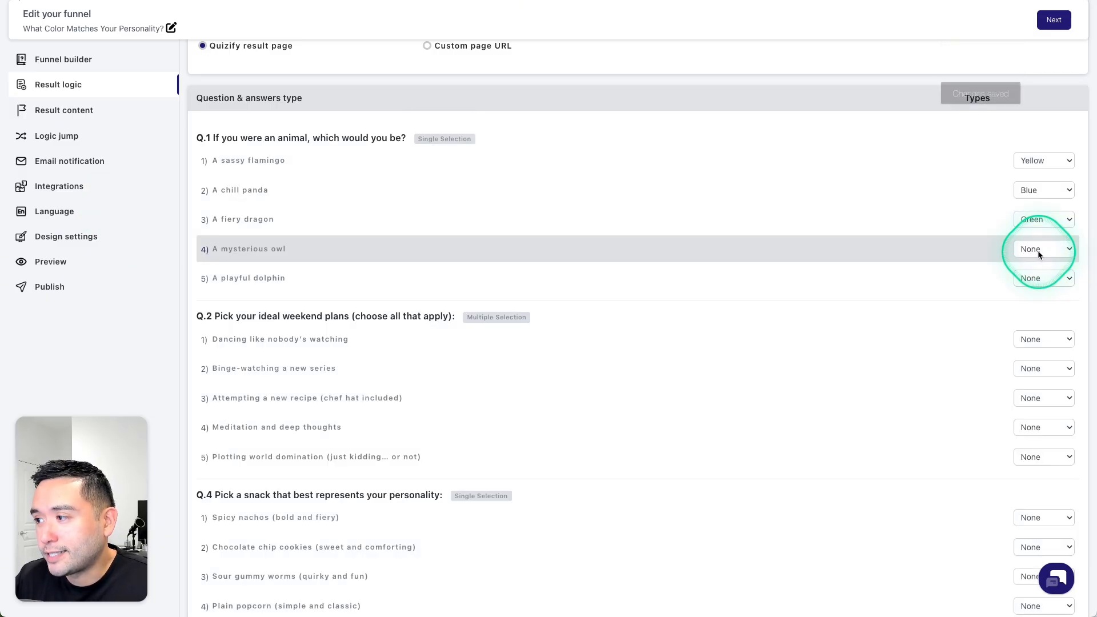
{"action": "left_click", "coordinate": [1038, 251]}
{"action": "left_click", "coordinate": [1035, 315]}
{"action": "left_click", "coordinate": [1041, 279]}
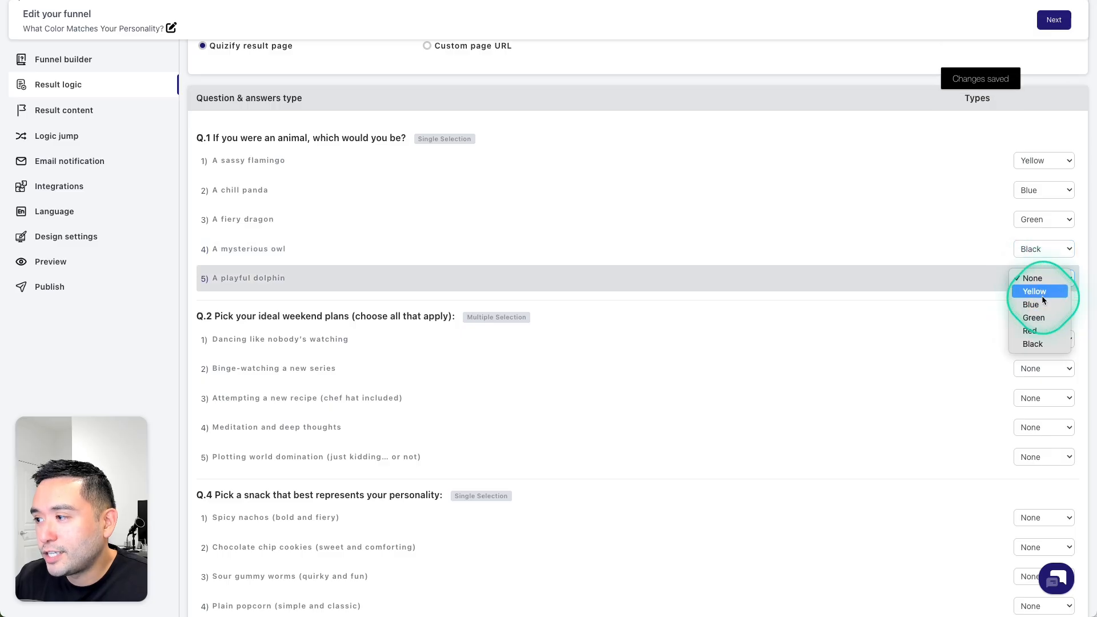
{"action": "left_click", "coordinate": [1038, 319]}
{"action": "scroll", "coordinate": [1038, 319], "scroll_direction": "down", "scroll_amount": 2}
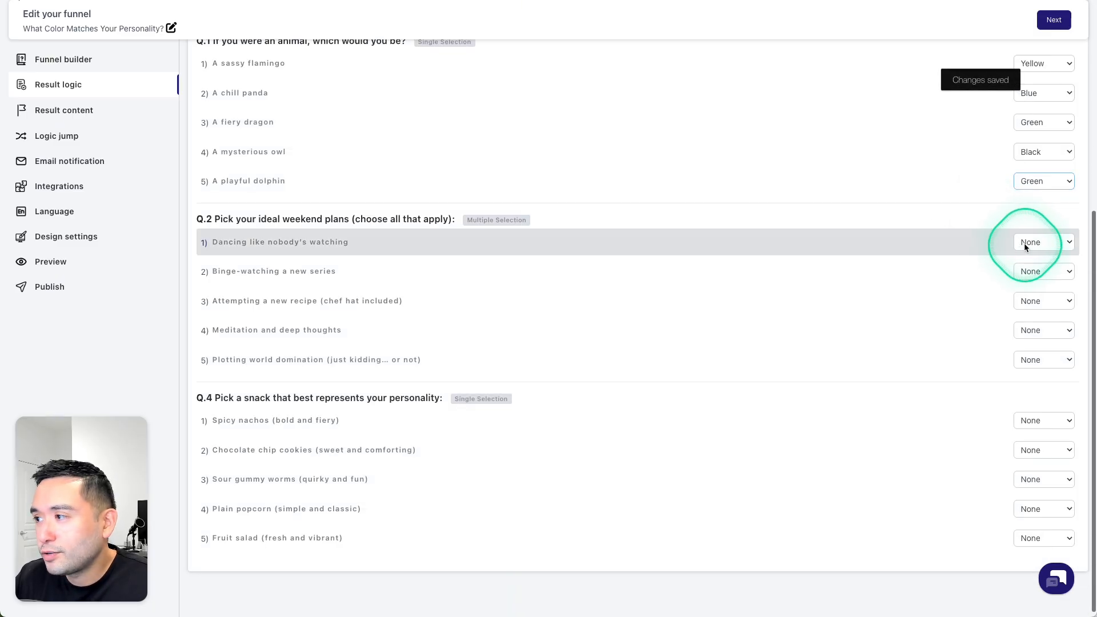
{"action": "left_click", "coordinate": [1039, 249]}
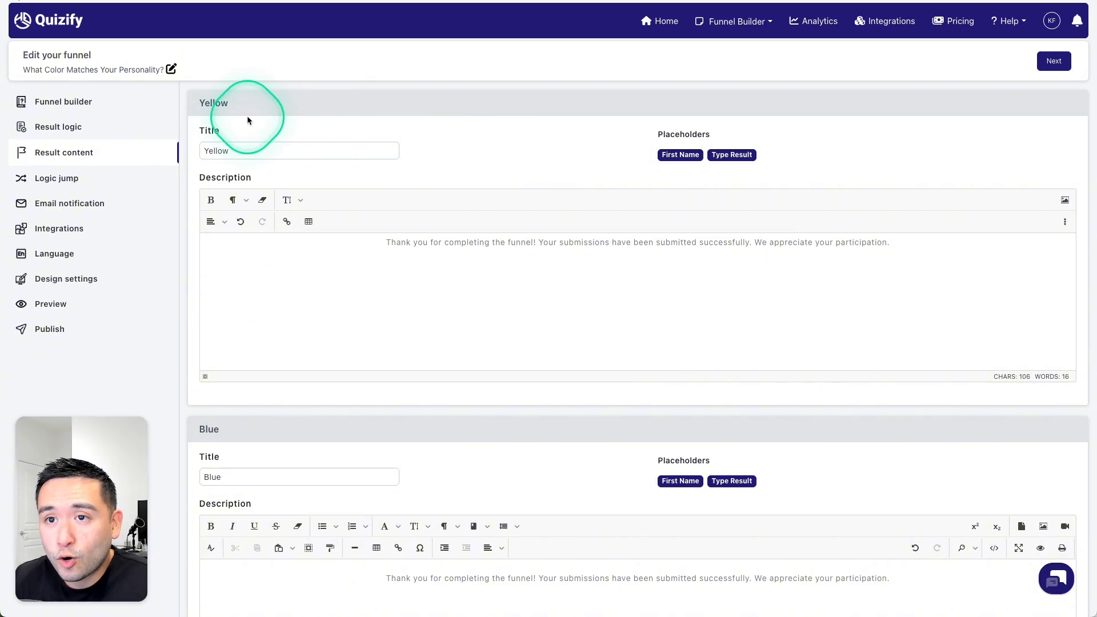
Review the result content sections of the color types down to Default Type and check its explanation.
{"action": "scroll", "coordinate": [231, 147], "scroll_direction": "down", "scroll_amount": 10}
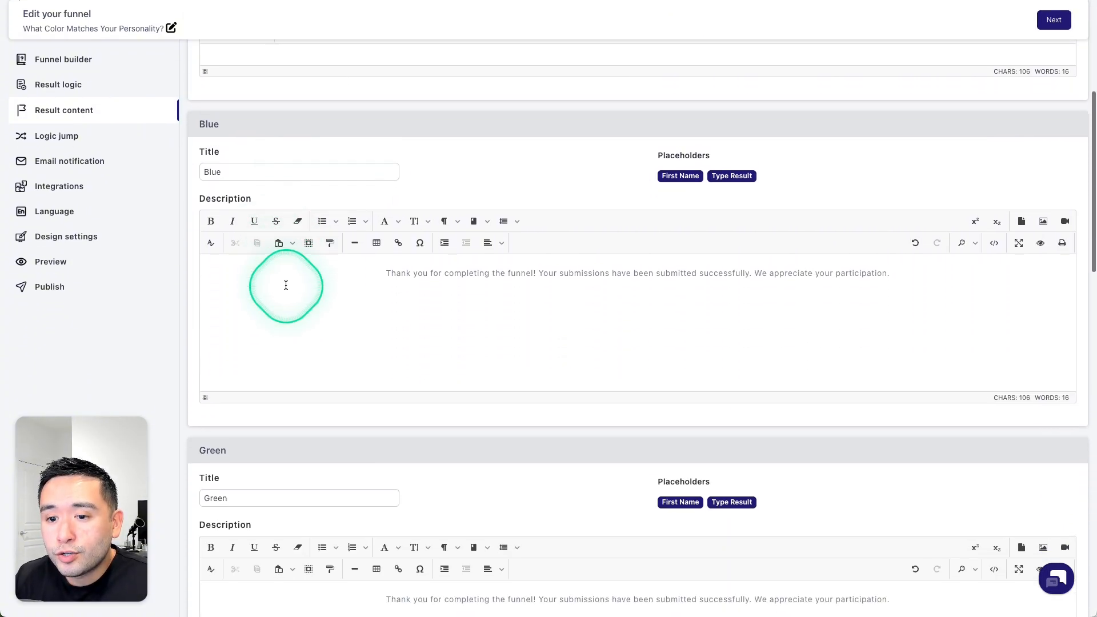
{"action": "scroll", "coordinate": [287, 299], "scroll_direction": "down", "scroll_amount": 14}
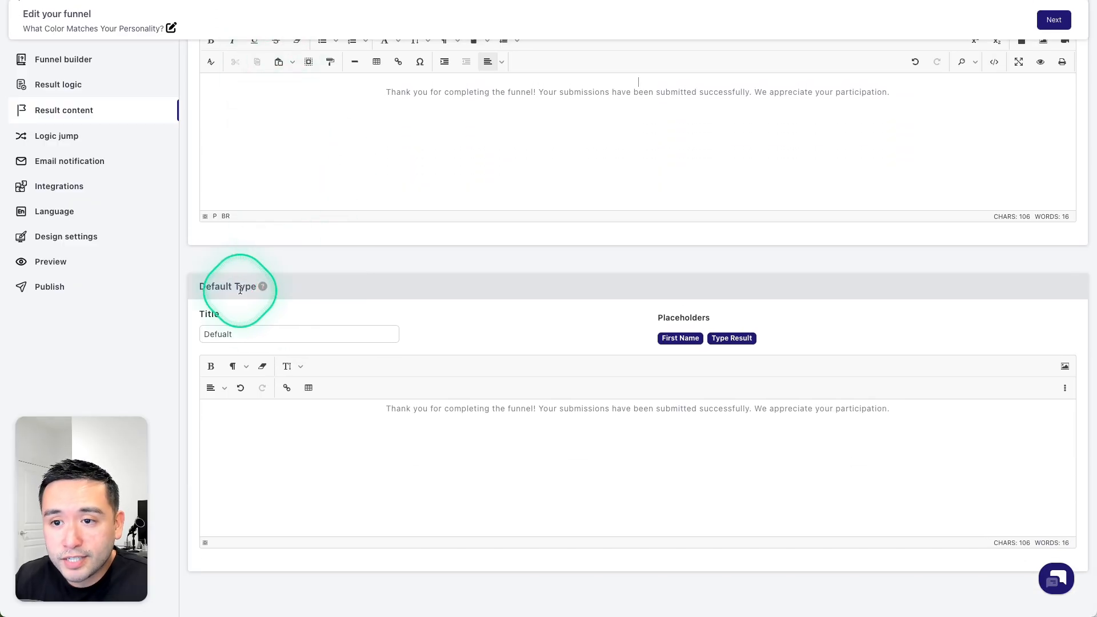
{"action": "mouse_move", "coordinate": [263, 287]}
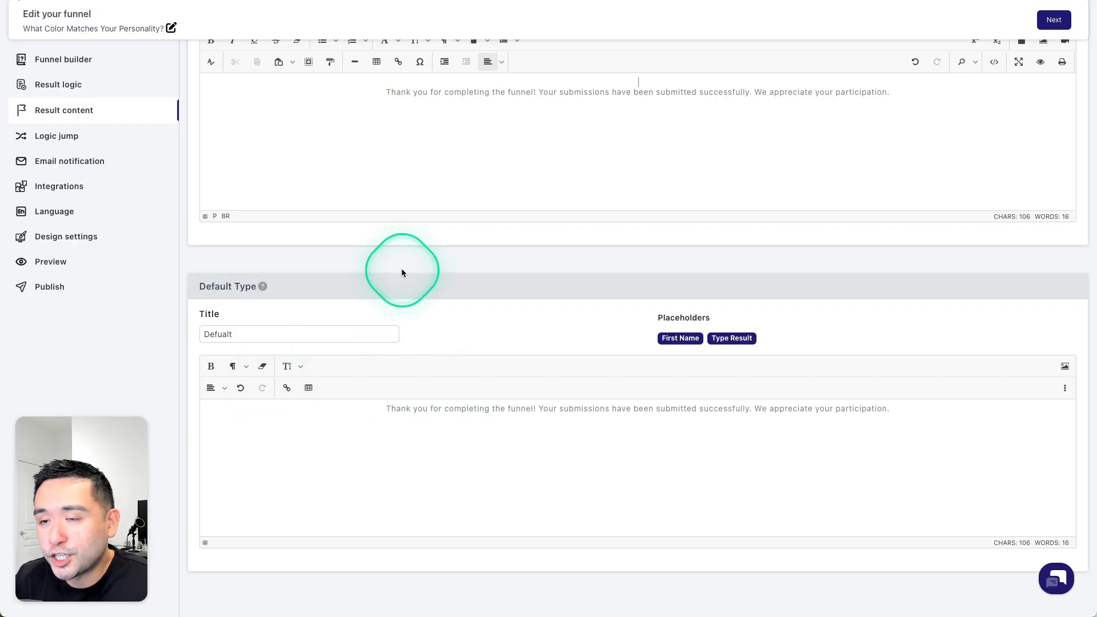
Change the Yellow result's title to "You Are Yellow!" and the Blue result's title to "You Are Blue!".
{"action": "scroll", "coordinate": [402, 269], "scroll_direction": "up", "scroll_amount": 15}
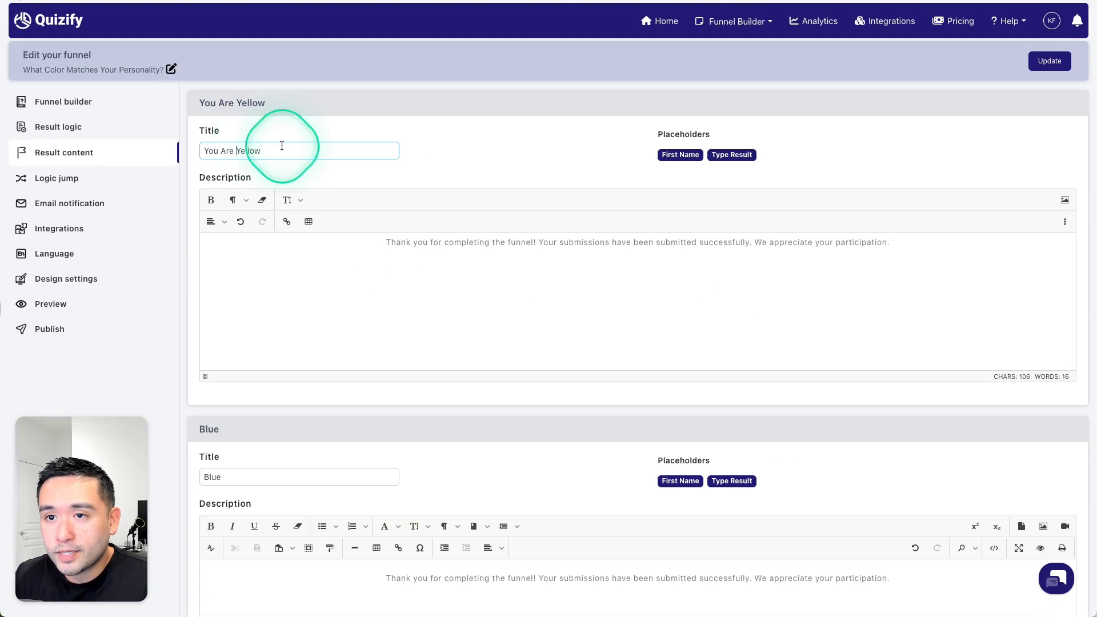
{"action": "left_click", "coordinate": [281, 149]}
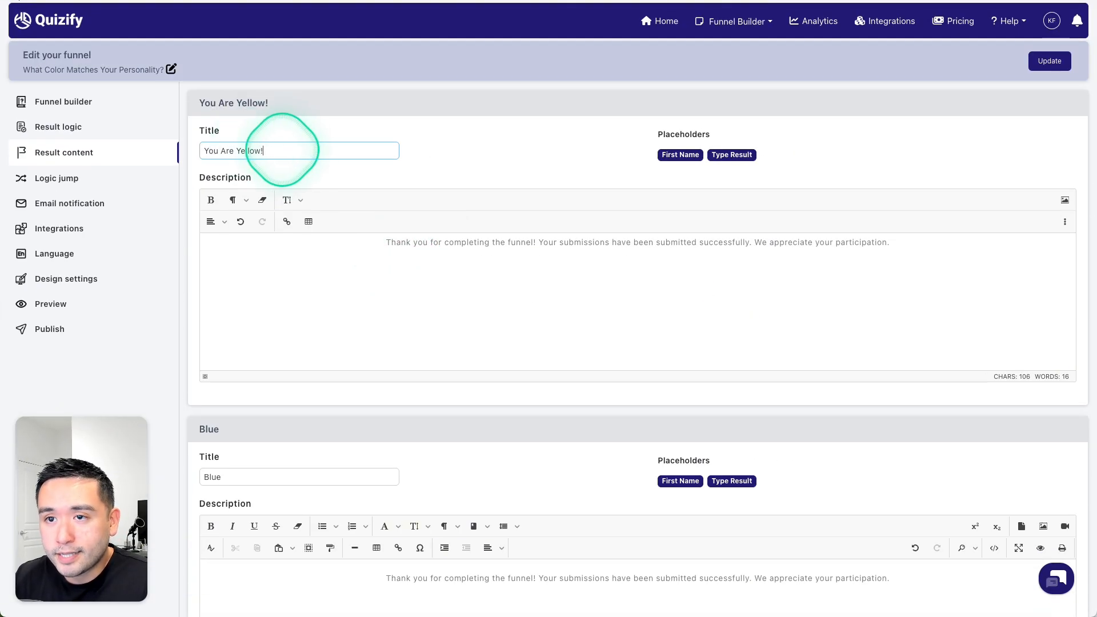
{"action": "left_click_drag", "start_coordinate": [236, 151], "coordinate": [202, 152]}
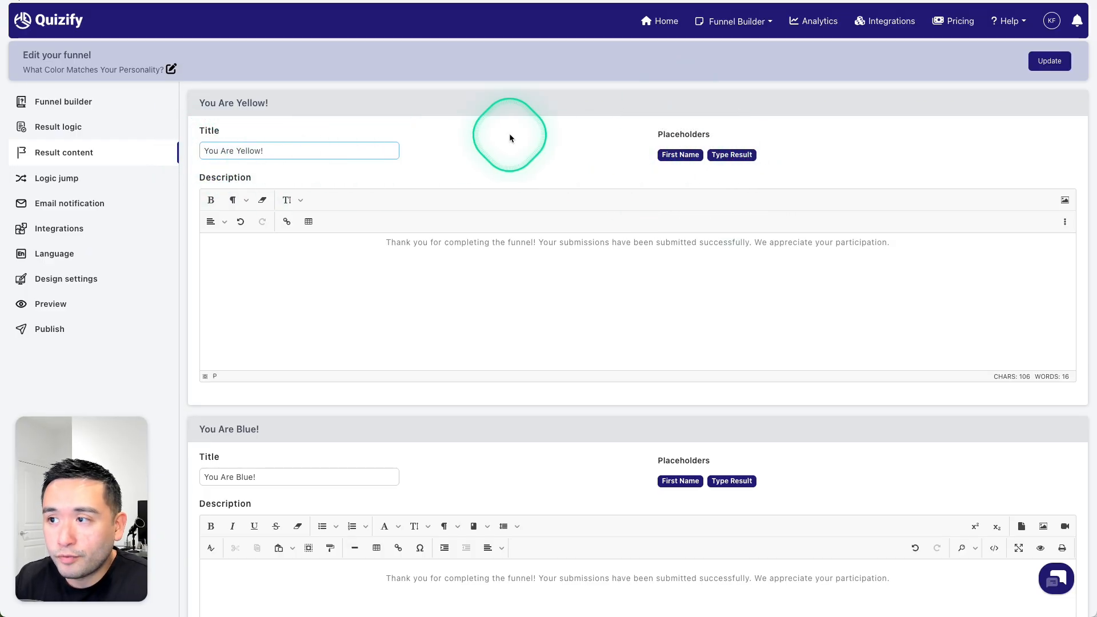
Insert the First Name placeholder in front of "You Are Yellow!" in the Yellow result's title, separated by a space.
{"action": "left_click", "coordinate": [679, 156]}
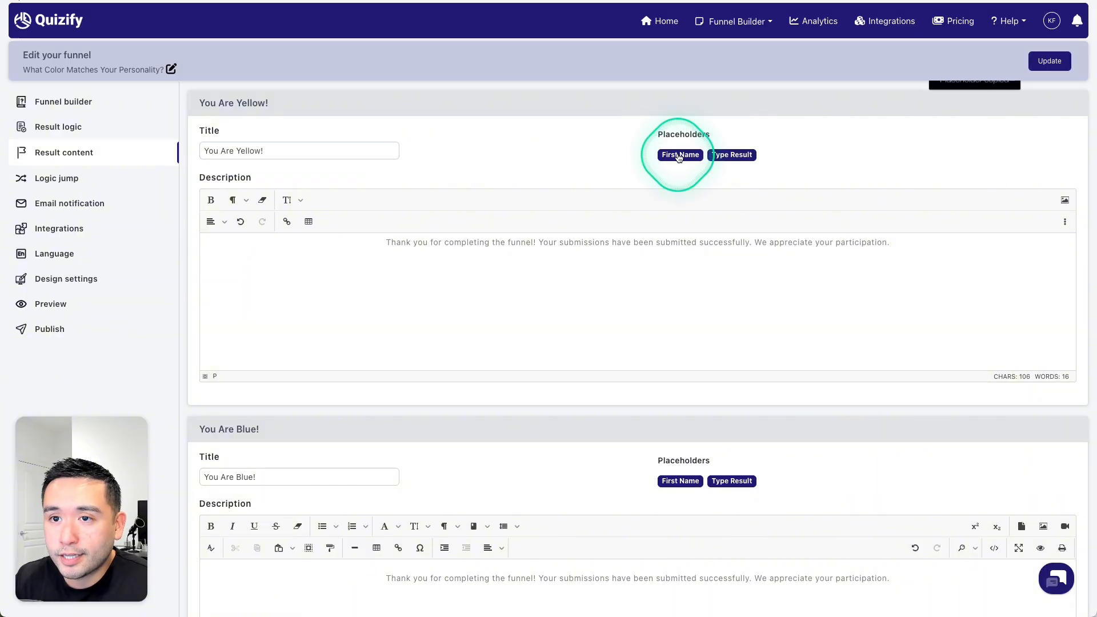
{"action": "left_click", "coordinate": [206, 151]}
{"action": "key", "text": "ctrl+v"}
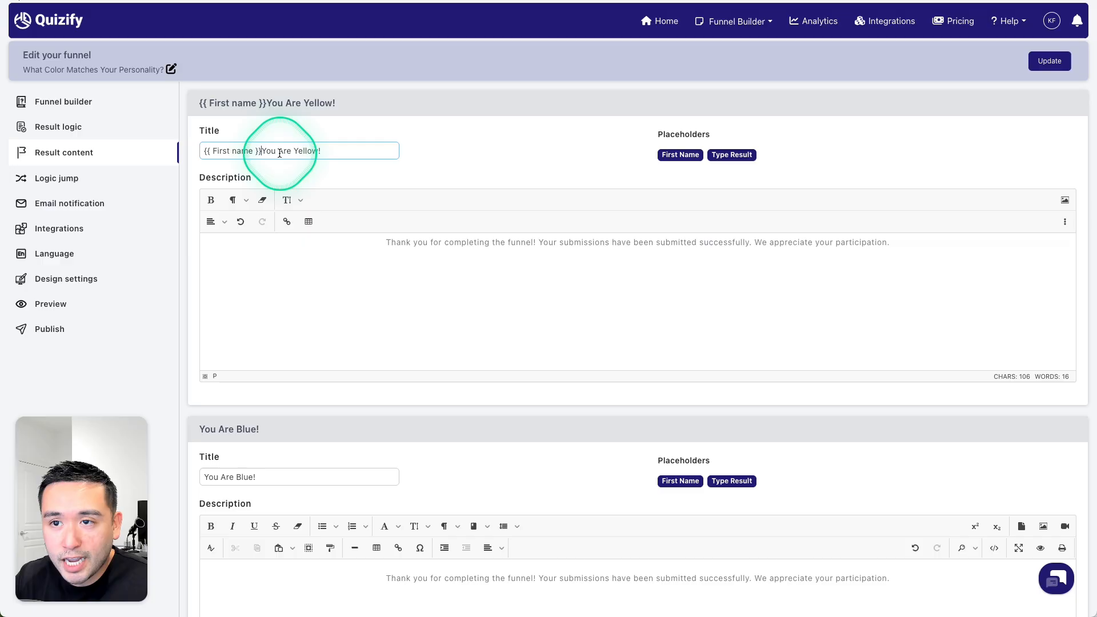
{"action": "left_click", "coordinate": [391, 150]}
{"action": "scroll", "coordinate": [354, 251], "scroll_direction": "down", "scroll_amount": 3}
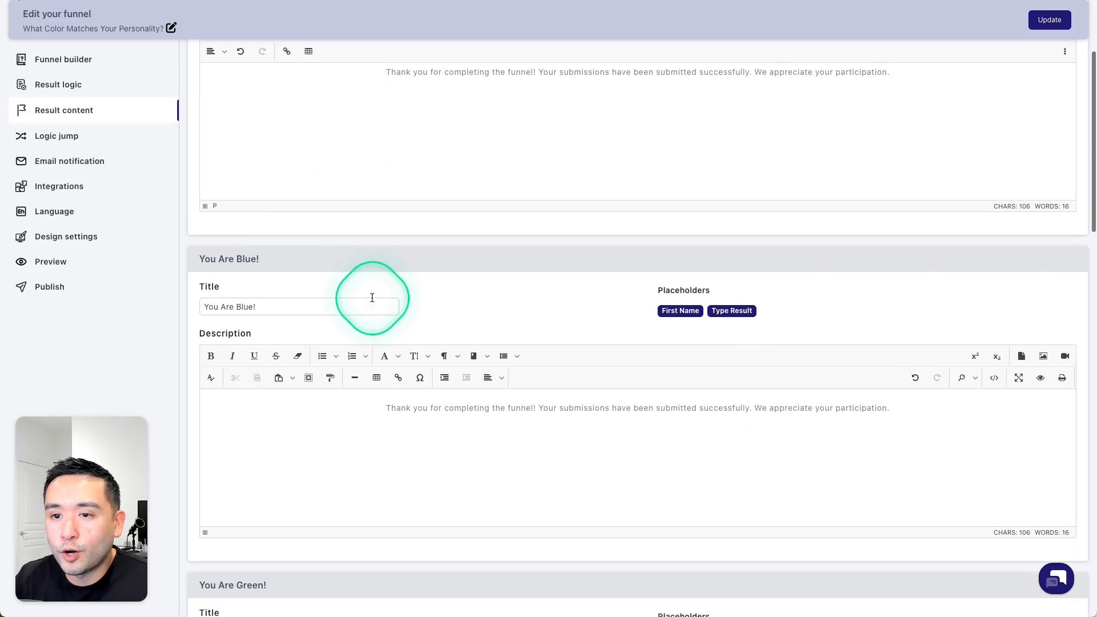
{"action": "scroll", "coordinate": [372, 296], "scroll_direction": "up", "scroll_amount": 3}
Add "You are" with the Type Result placeholder on its own line above the thank-you text in the Yellow result's description.
{"action": "left_click", "coordinate": [650, 277]}
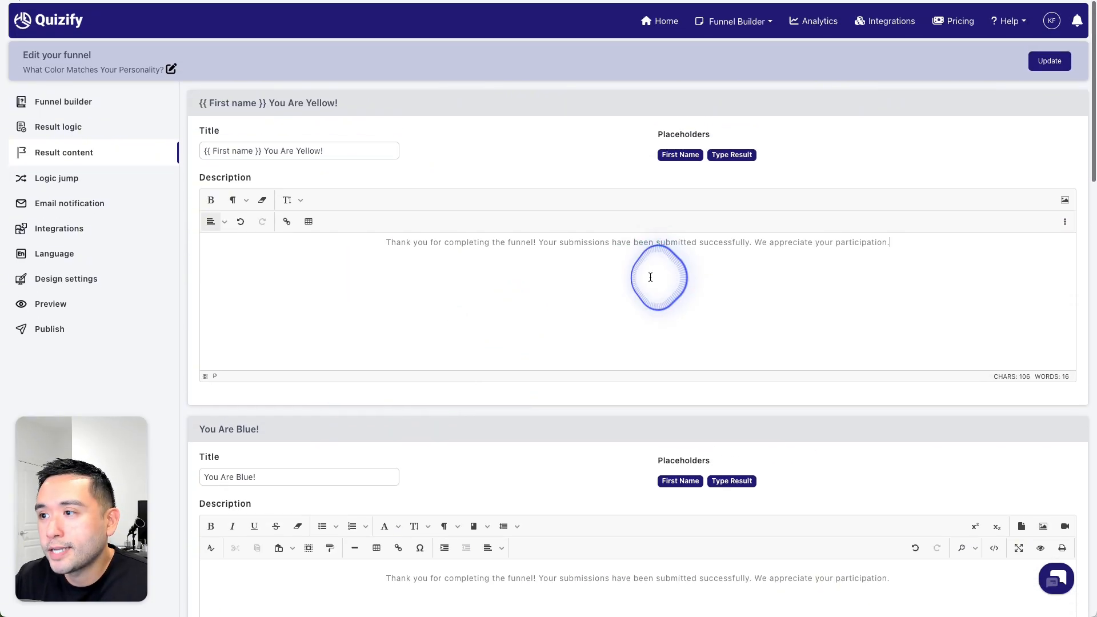
{"action": "left_click", "coordinate": [743, 161]}
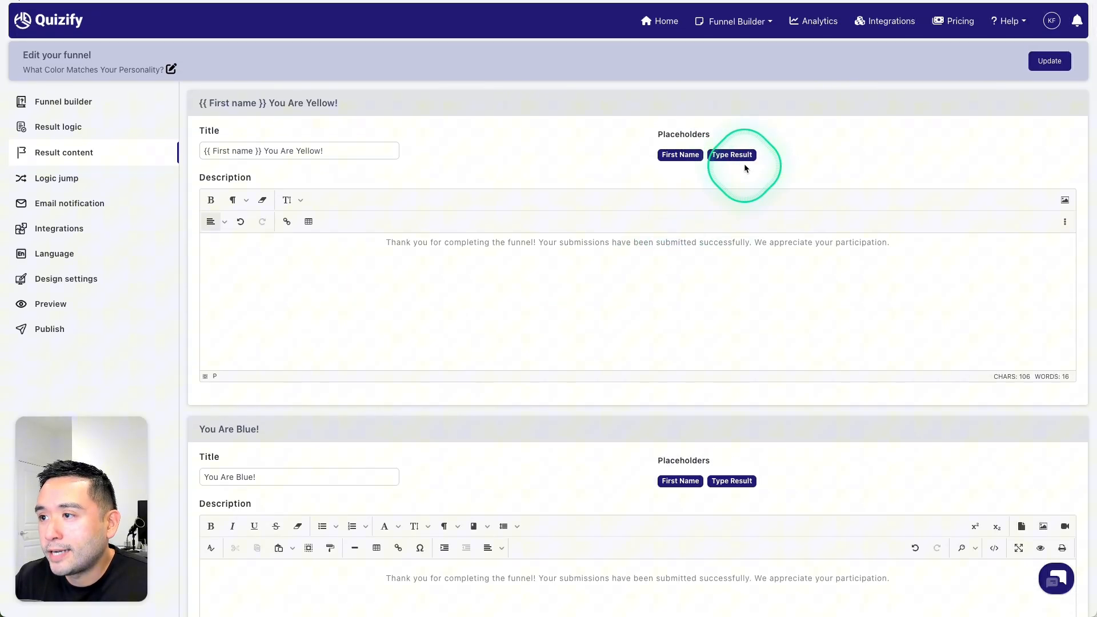
{"action": "left_click", "coordinate": [385, 242]}
{"action": "type", "text": "You are"}
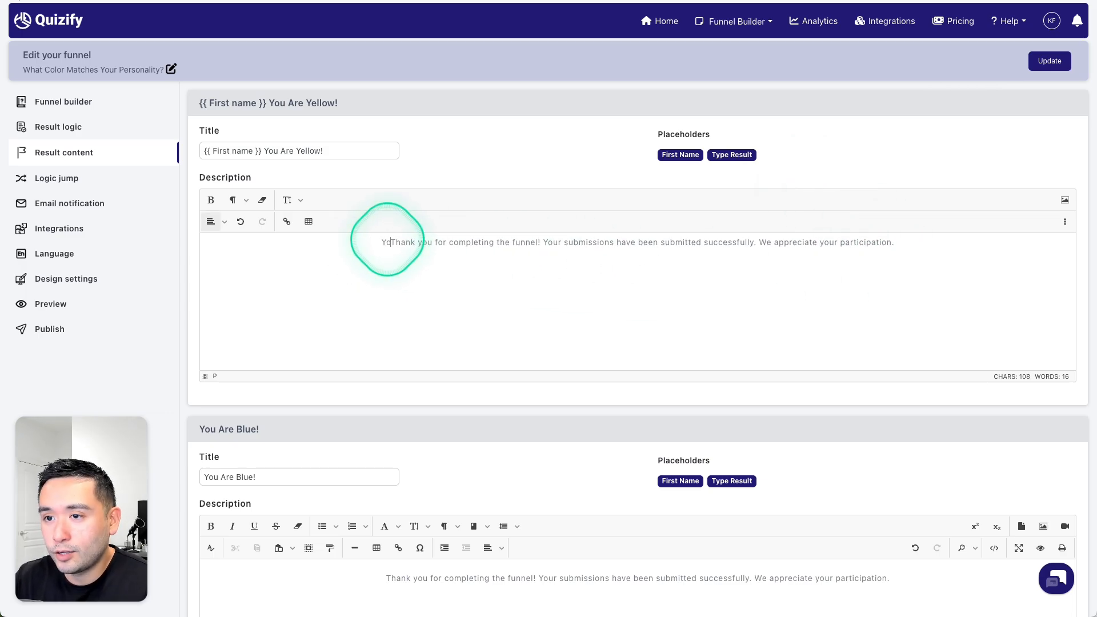
{"action": "key", "text": "ctrl+v"}
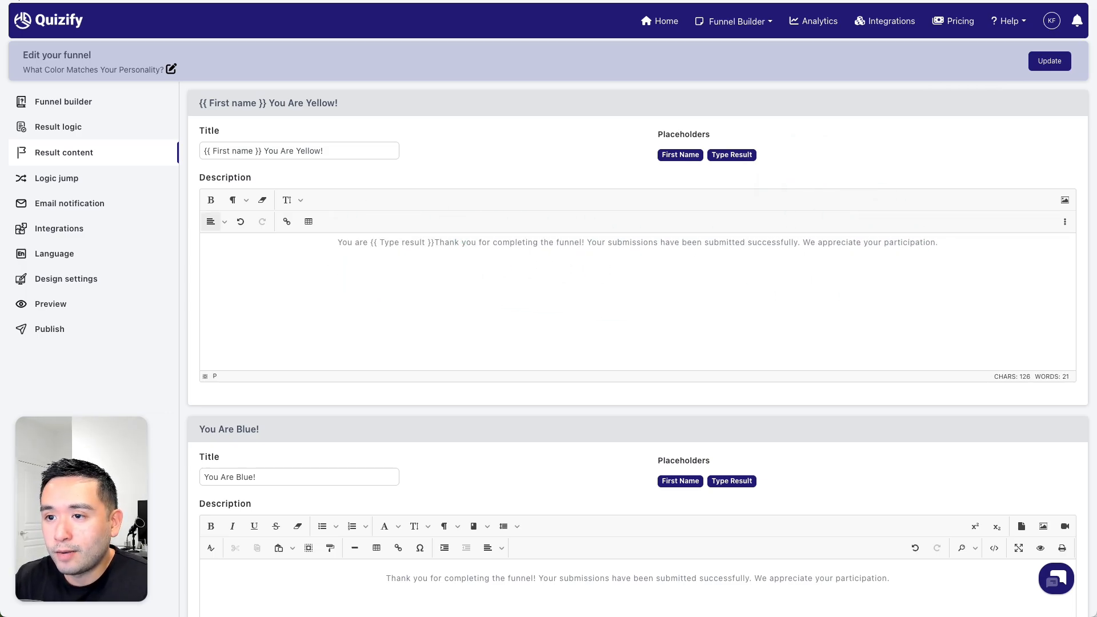
{"action": "key", "text": "Return"}
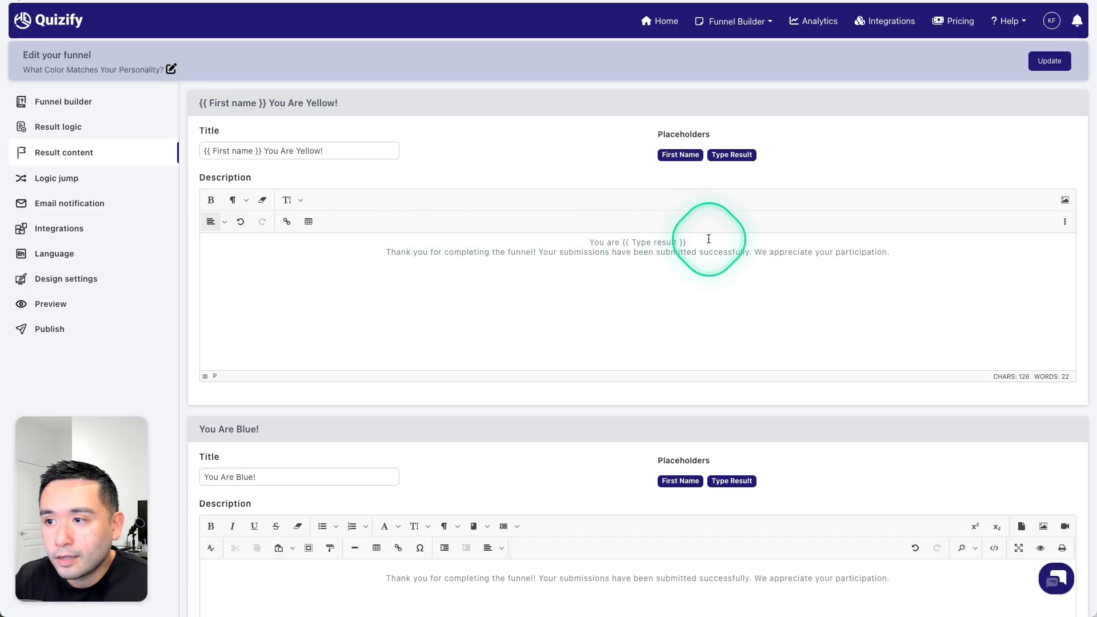
Make the line "You are {{ Type result }}" bold in the Yellow result's description.
{"action": "left_click_drag", "start_coordinate": [690, 242], "coordinate": [588, 244]}
{"action": "left_click", "coordinate": [211, 200]}
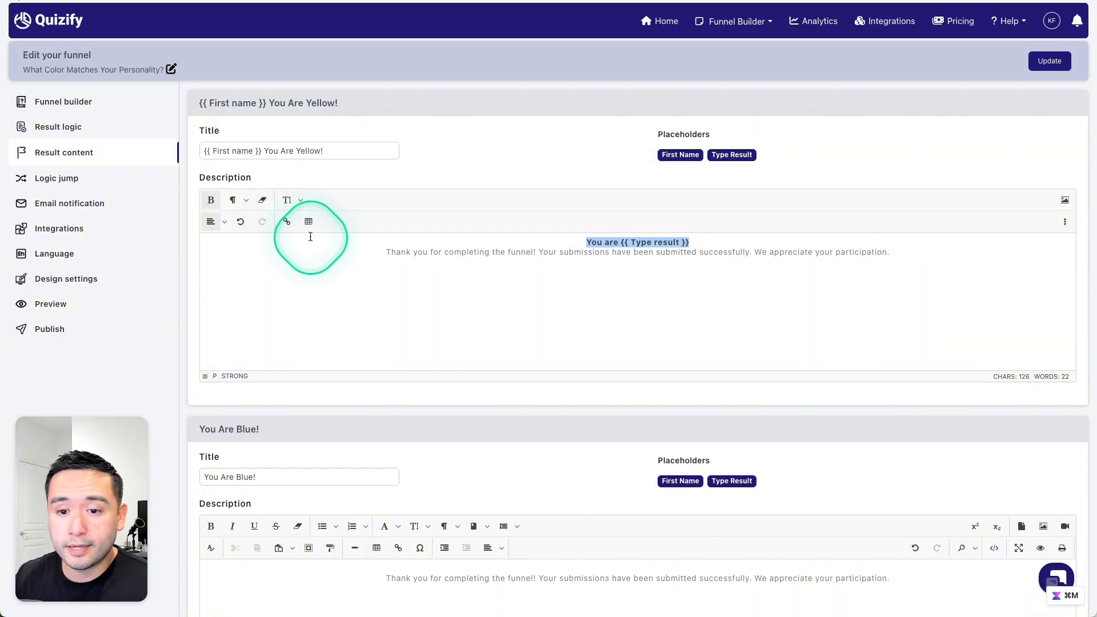
{"action": "left_click", "coordinate": [674, 296]}
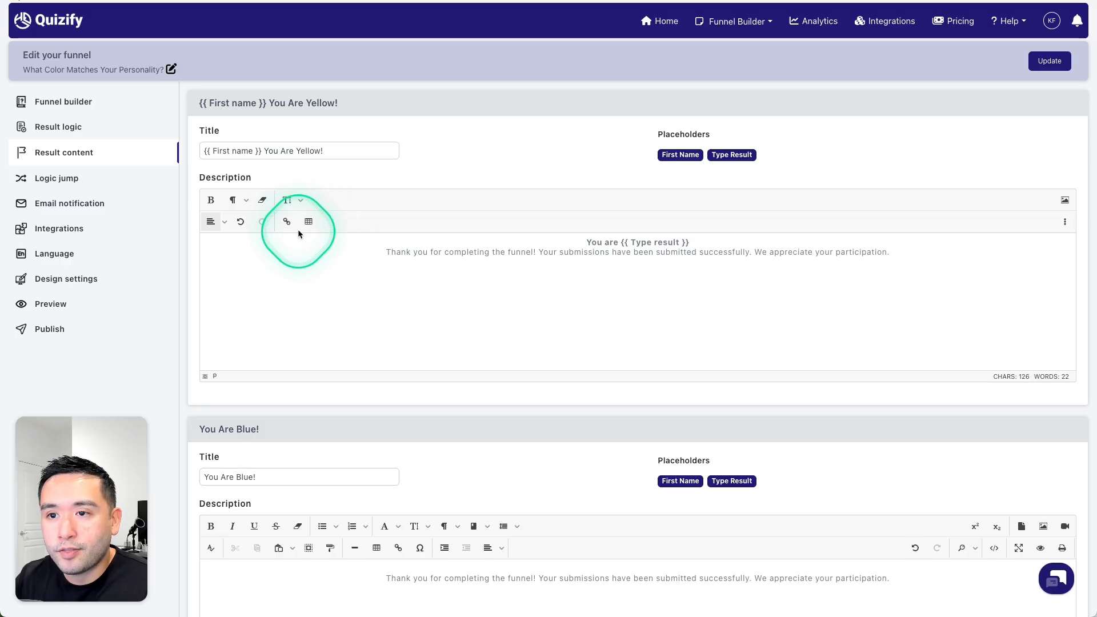
Examine the additional formatting options of the Yellow description editor, including its text style classes, and preview the description.
{"action": "left_click", "coordinate": [1067, 222]}
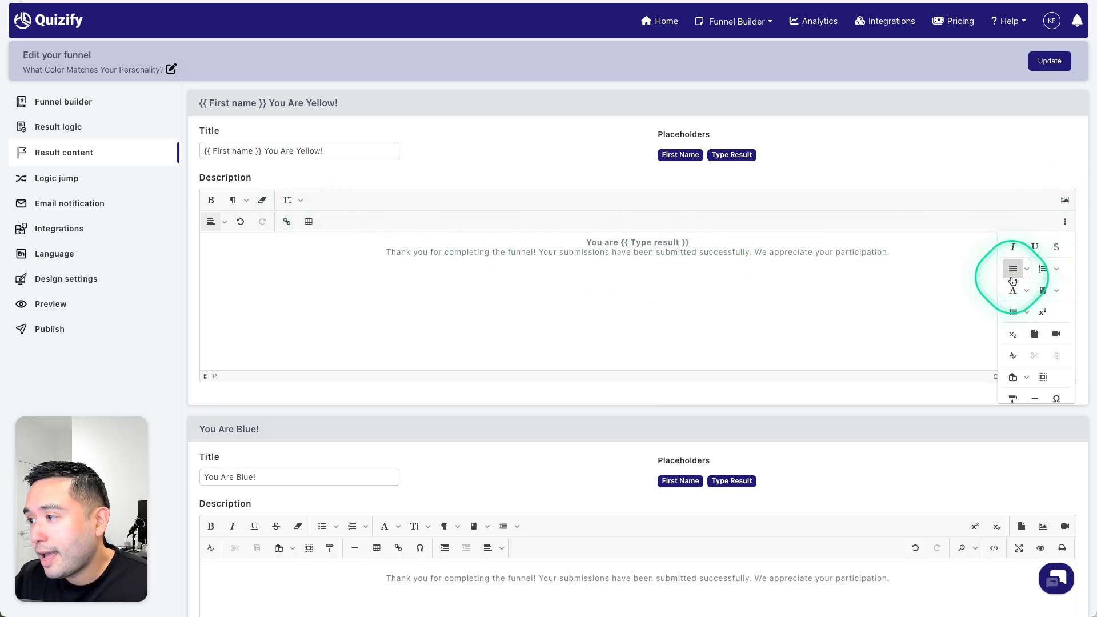
{"action": "scroll", "coordinate": [1020, 277], "scroll_direction": "down", "scroll_amount": 5}
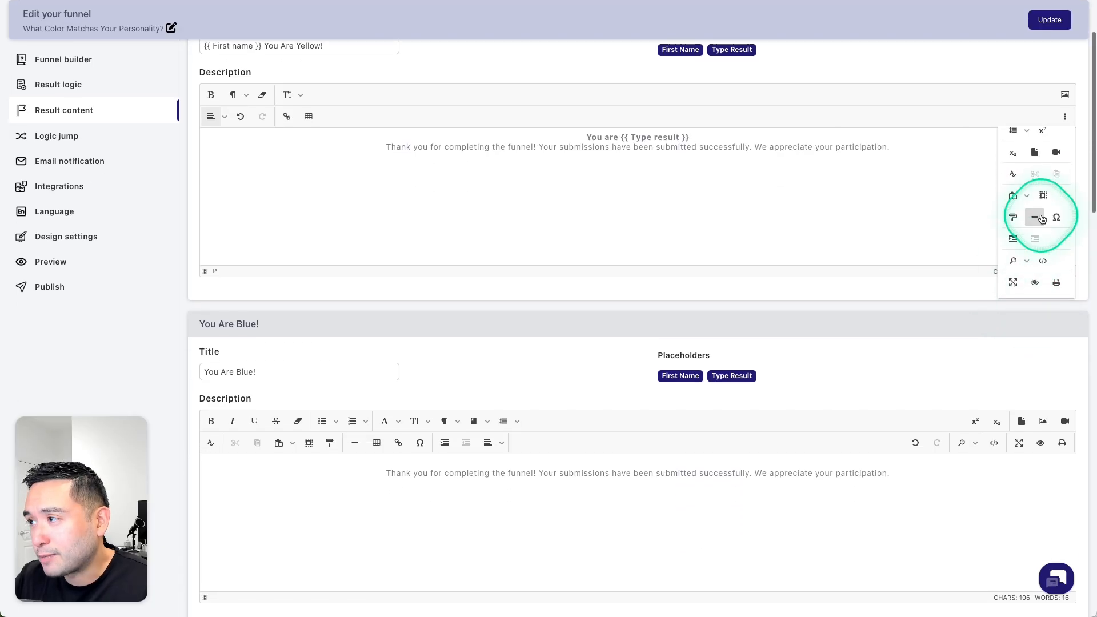
{"action": "scroll", "coordinate": [1046, 172], "scroll_direction": "up", "scroll_amount": 1}
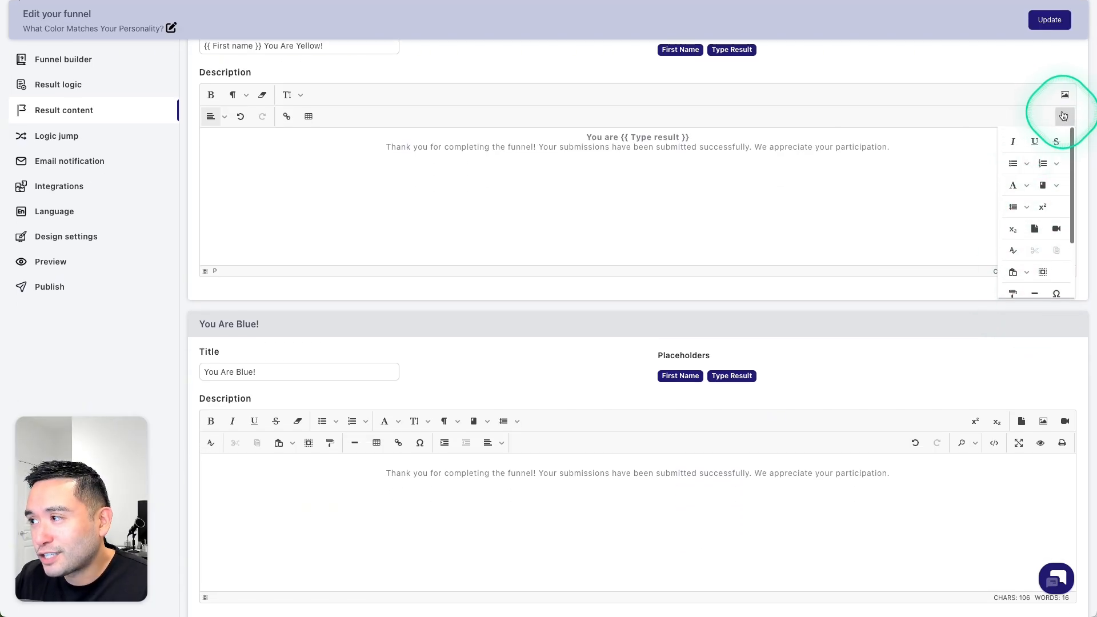
{"action": "scroll", "coordinate": [1033, 171], "scroll_direction": "up", "scroll_amount": 2}
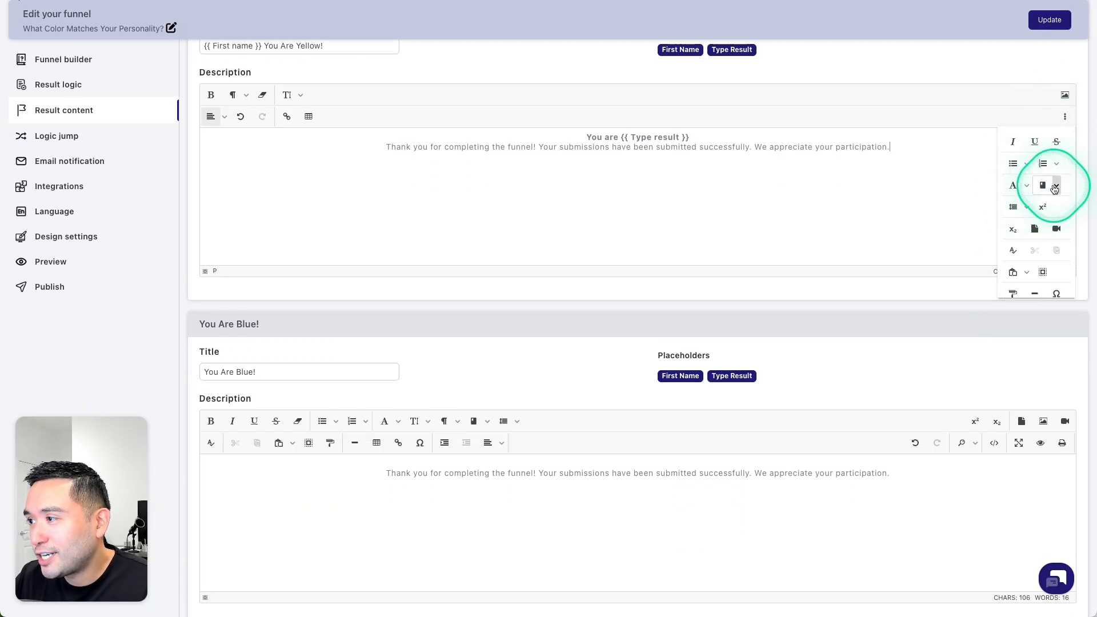
{"action": "left_click", "coordinate": [1055, 185]}
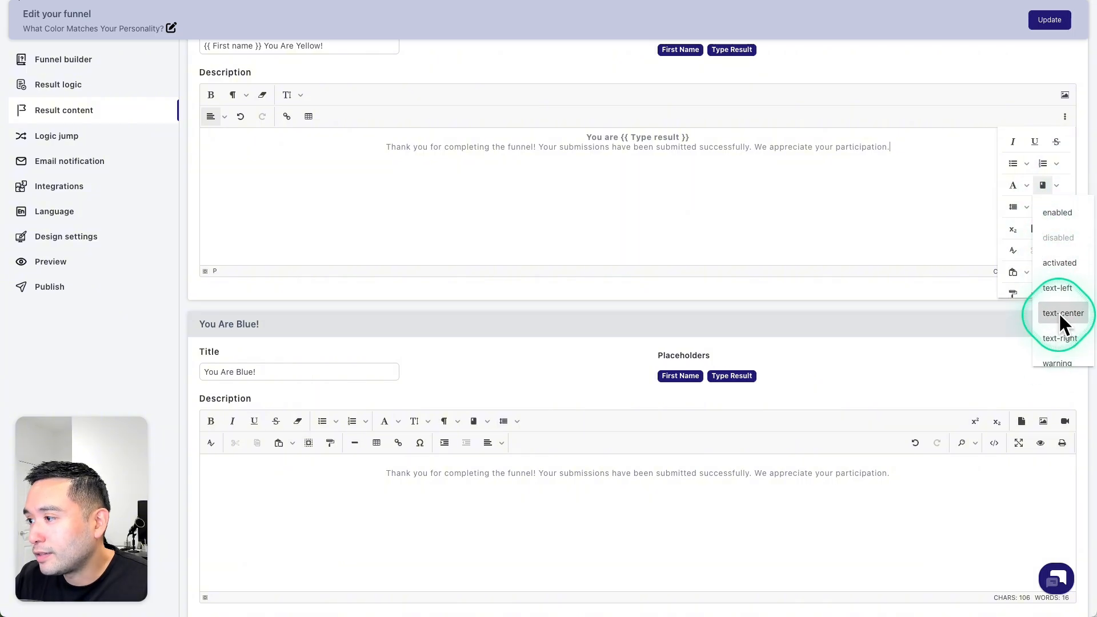
{"action": "left_click", "coordinate": [1065, 184]}
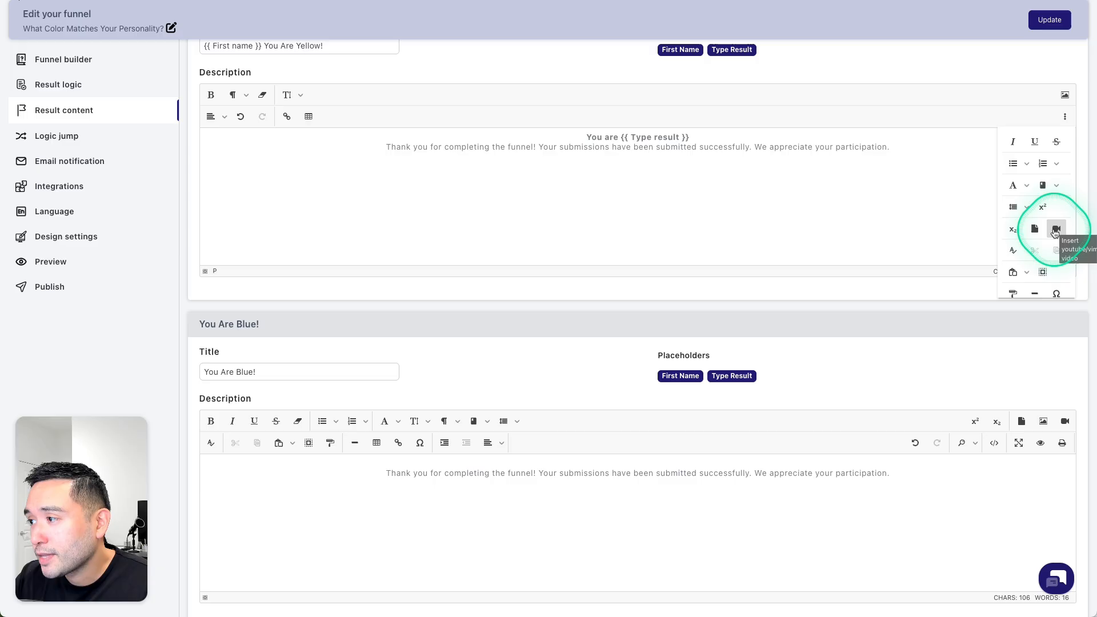
{"action": "scroll", "coordinate": [1040, 246], "scroll_direction": "down", "scroll_amount": 5}
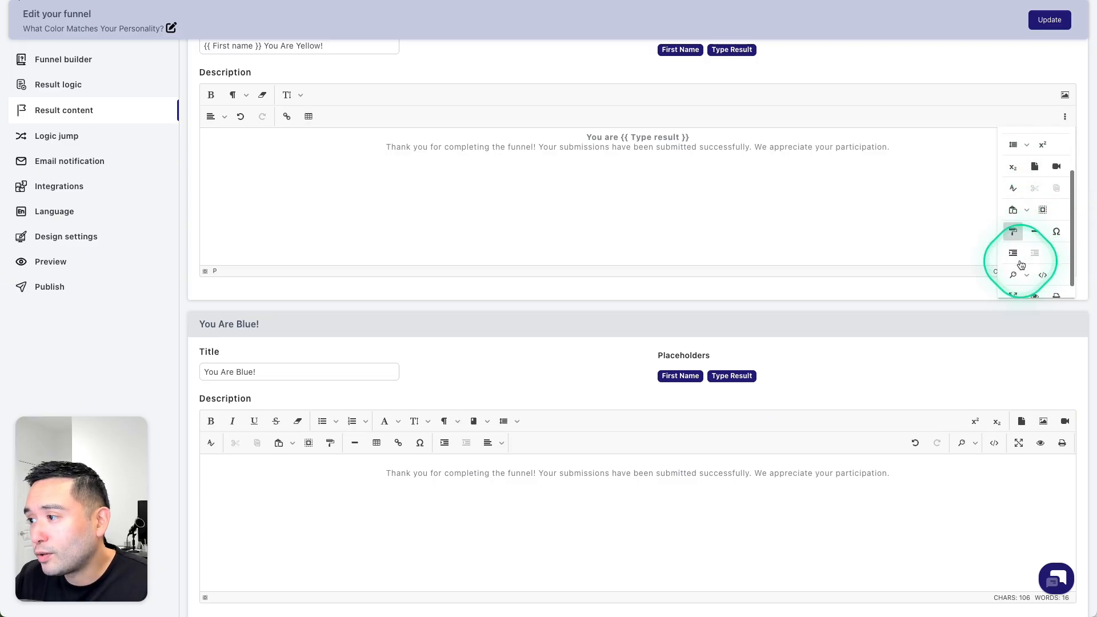
{"action": "scroll", "coordinate": [1036, 261], "scroll_direction": "down", "scroll_amount": 1}
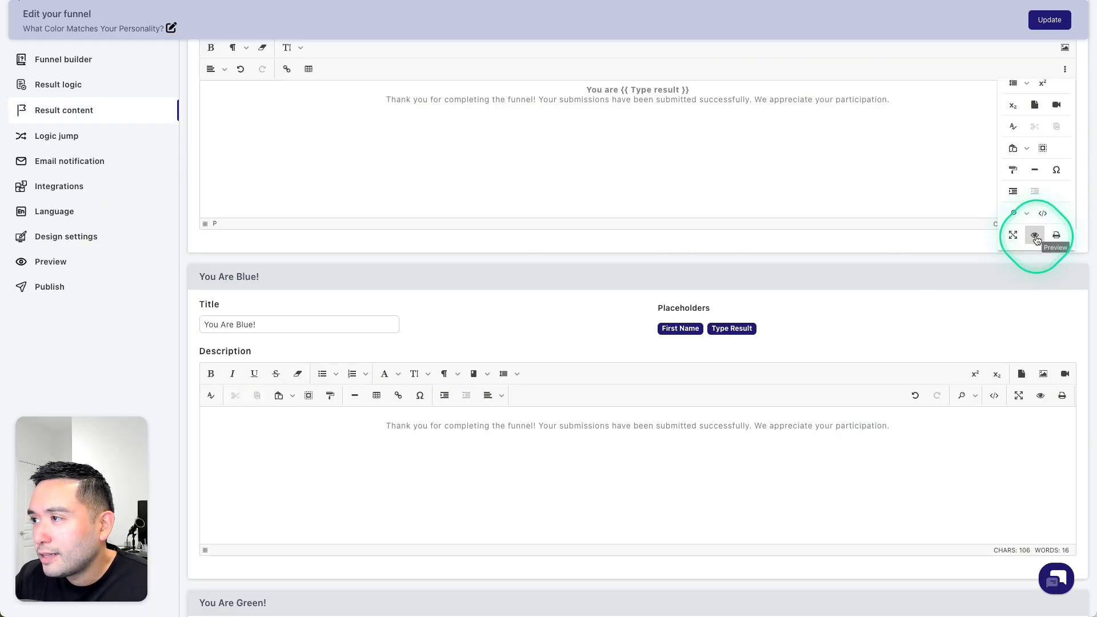
{"action": "left_click", "coordinate": [1036, 237]}
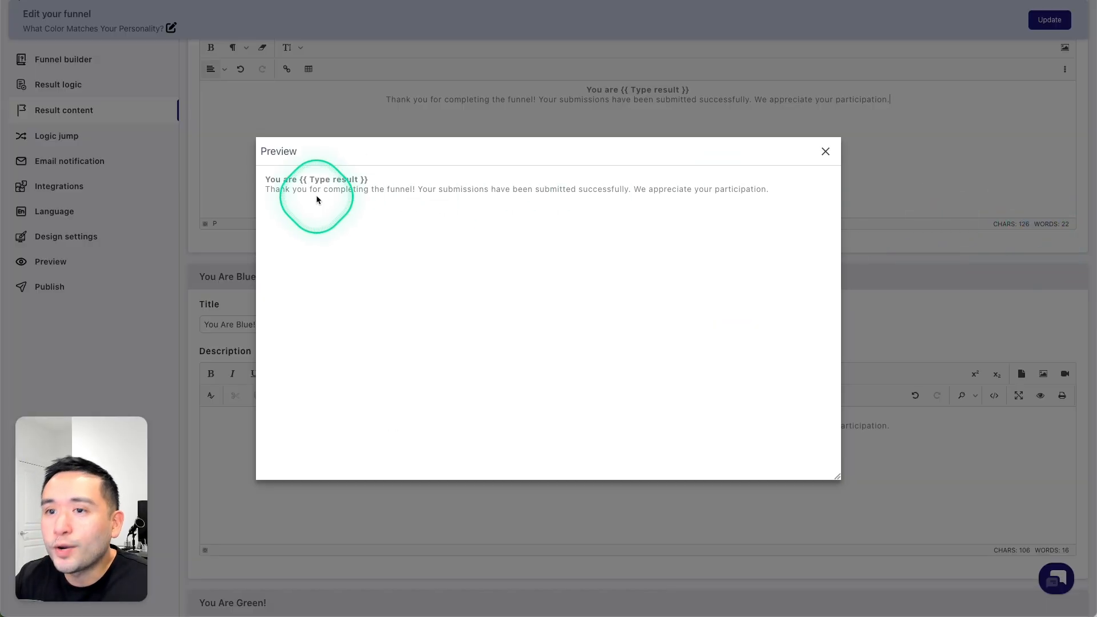
{"action": "left_click", "coordinate": [826, 151]}
Start a logic jump rule for "If you were an animal, which would you be?" with operator "Has a value of" and option "A sassy flamingo".
{"action": "left_click", "coordinate": [114, 136]}
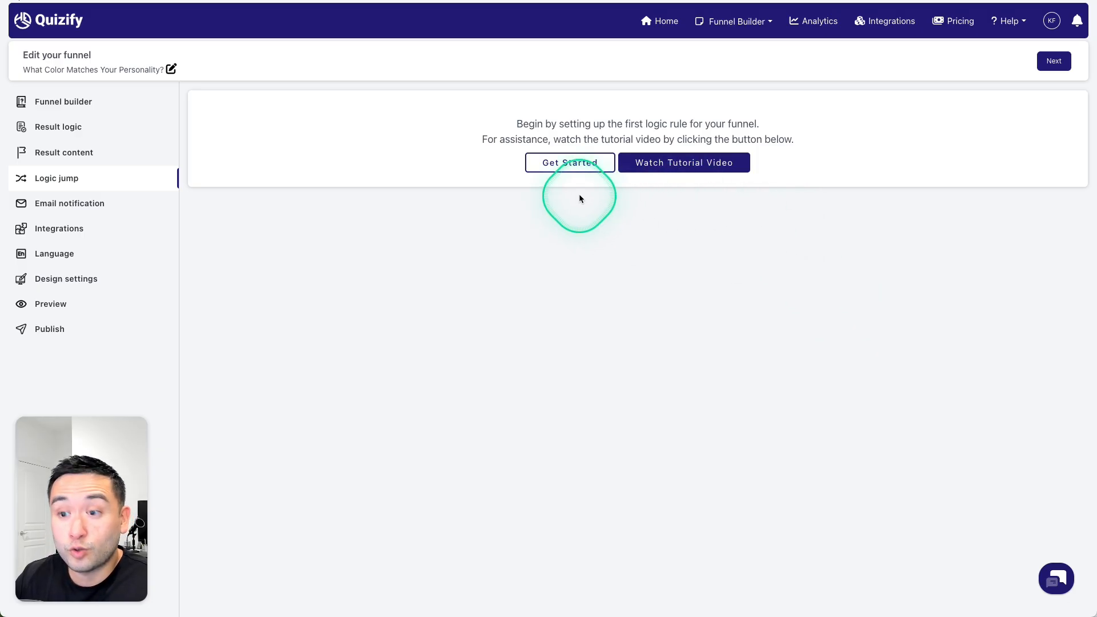
{"action": "left_click", "coordinate": [569, 164]}
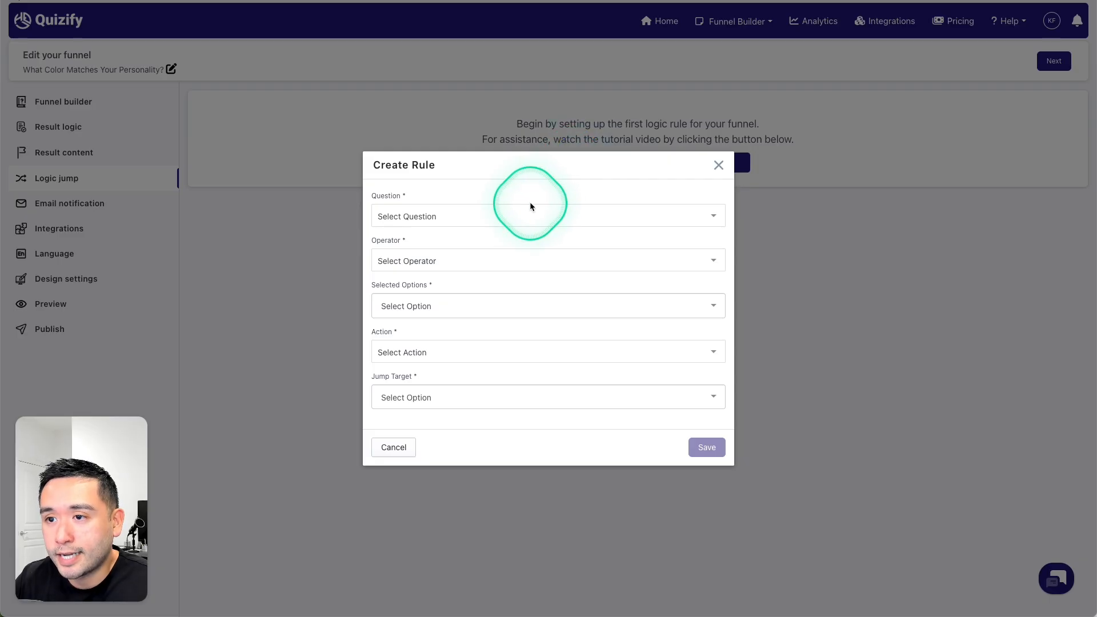
{"action": "left_click", "coordinate": [459, 216]}
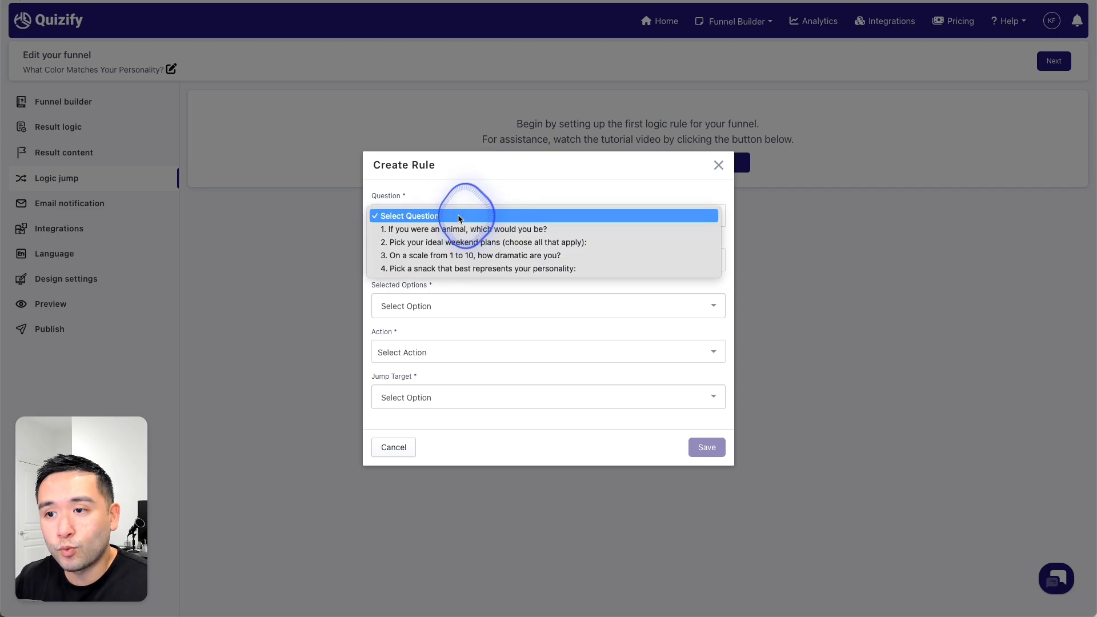
{"action": "left_click", "coordinate": [416, 231]}
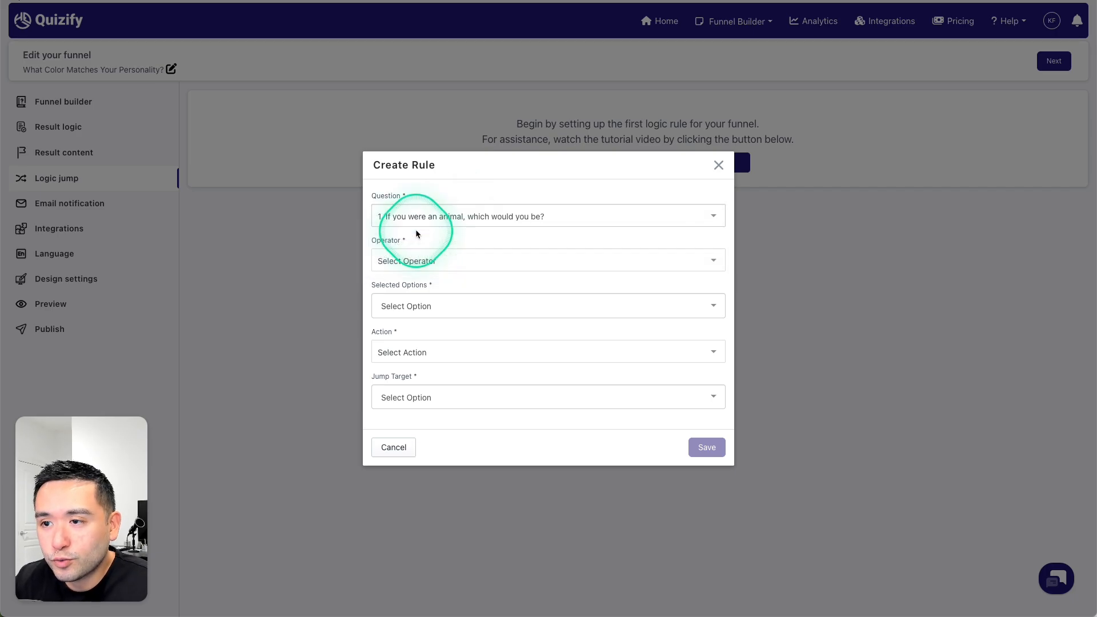
{"action": "left_click", "coordinate": [414, 263]}
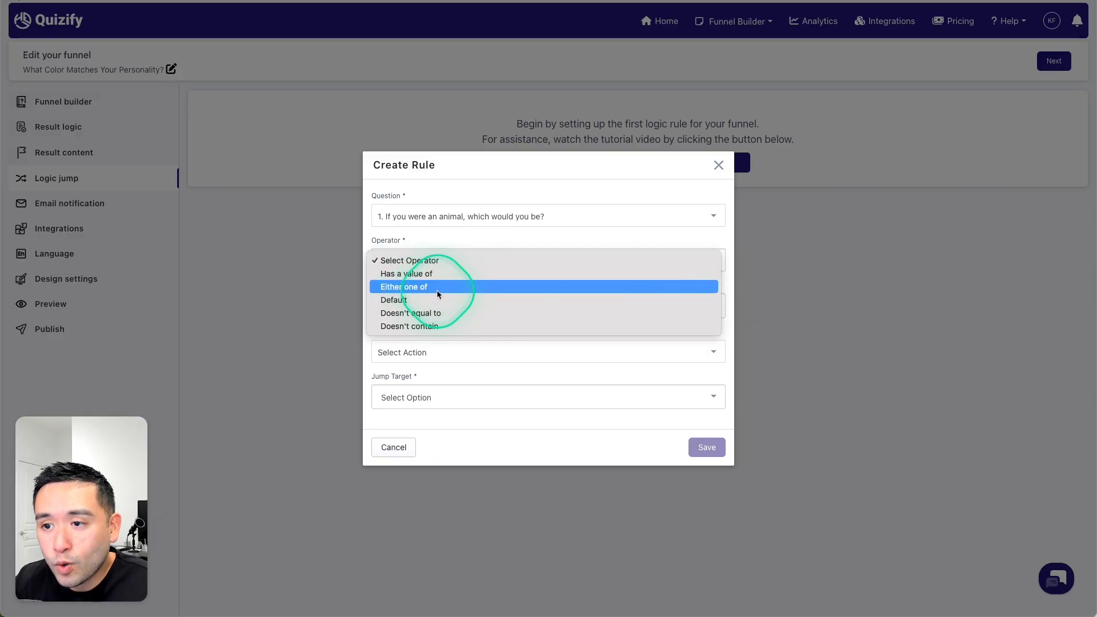
{"action": "left_click", "coordinate": [418, 274]}
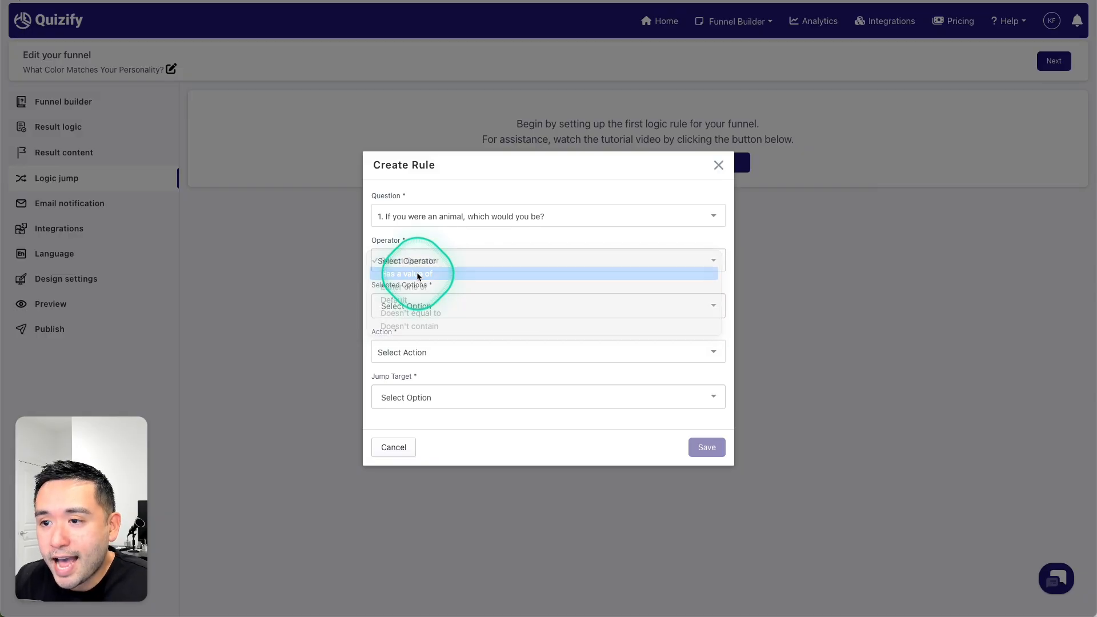
{"action": "left_click", "coordinate": [437, 306]}
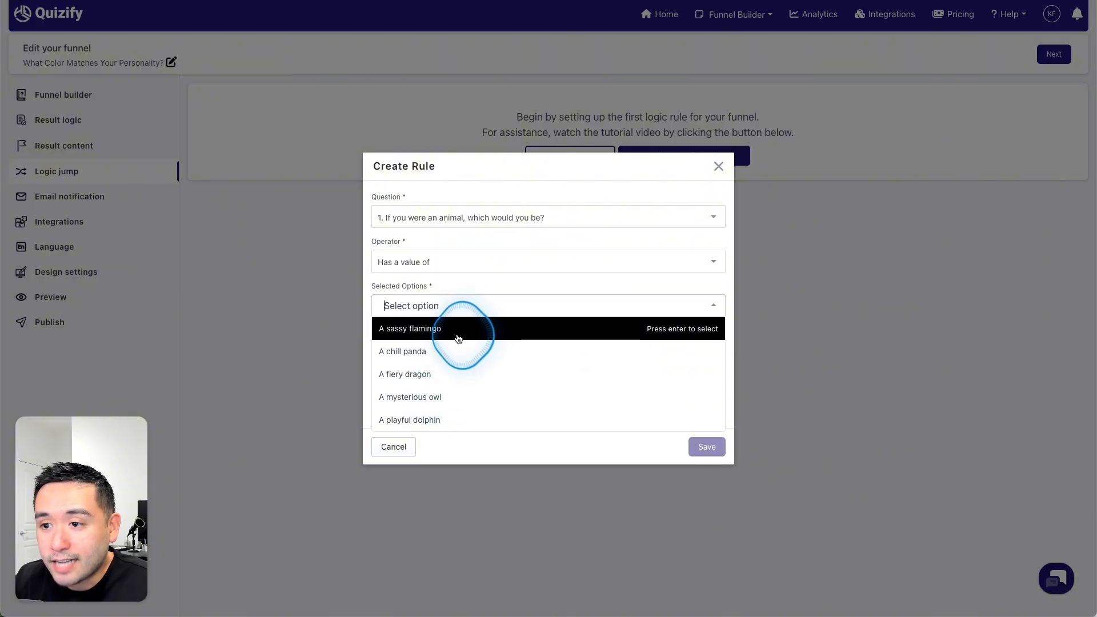
{"action": "left_click", "coordinate": [459, 339]}
Set the rule's action to "Jump to" with question 4, "Pick a snack that best represents your personality:", as target and save it.
{"action": "left_click", "coordinate": [404, 355]}
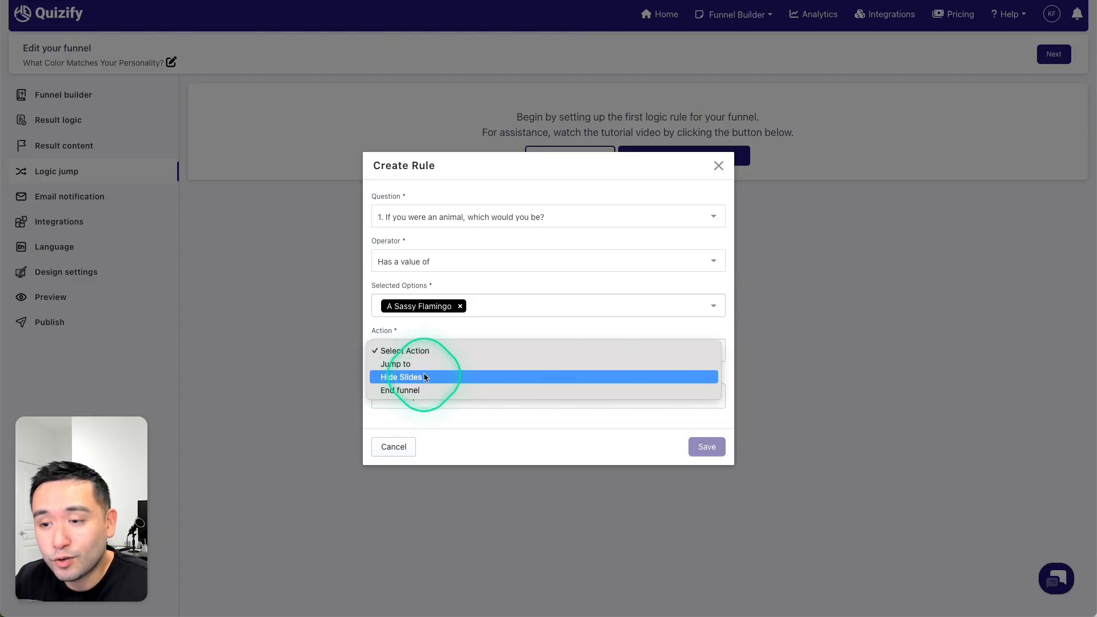
{"action": "left_click", "coordinate": [423, 365]}
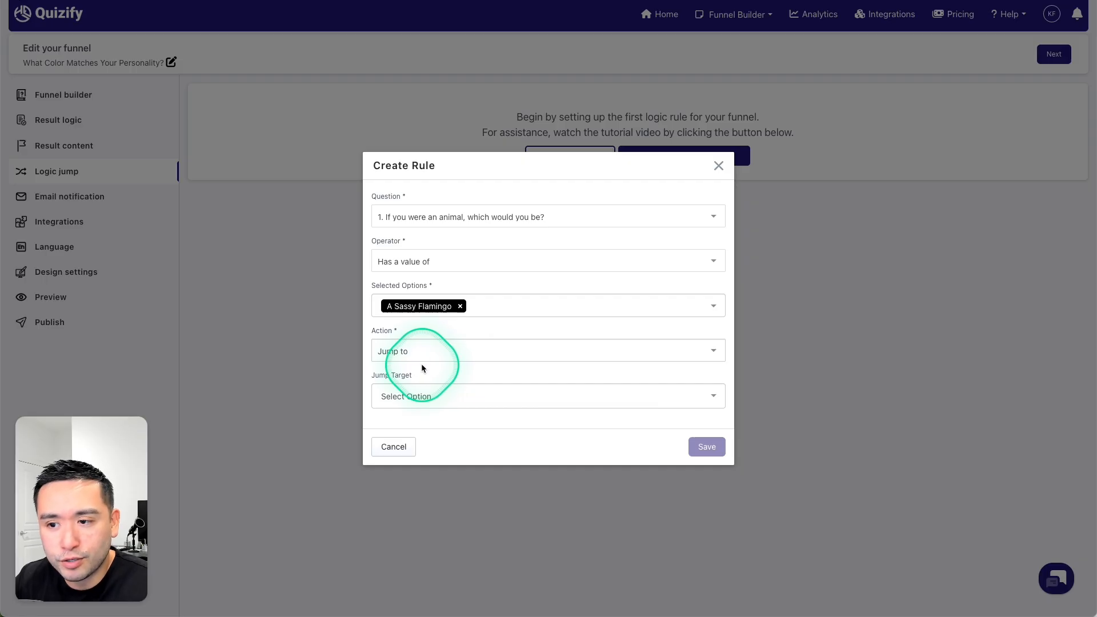
{"action": "left_click", "coordinate": [416, 396]}
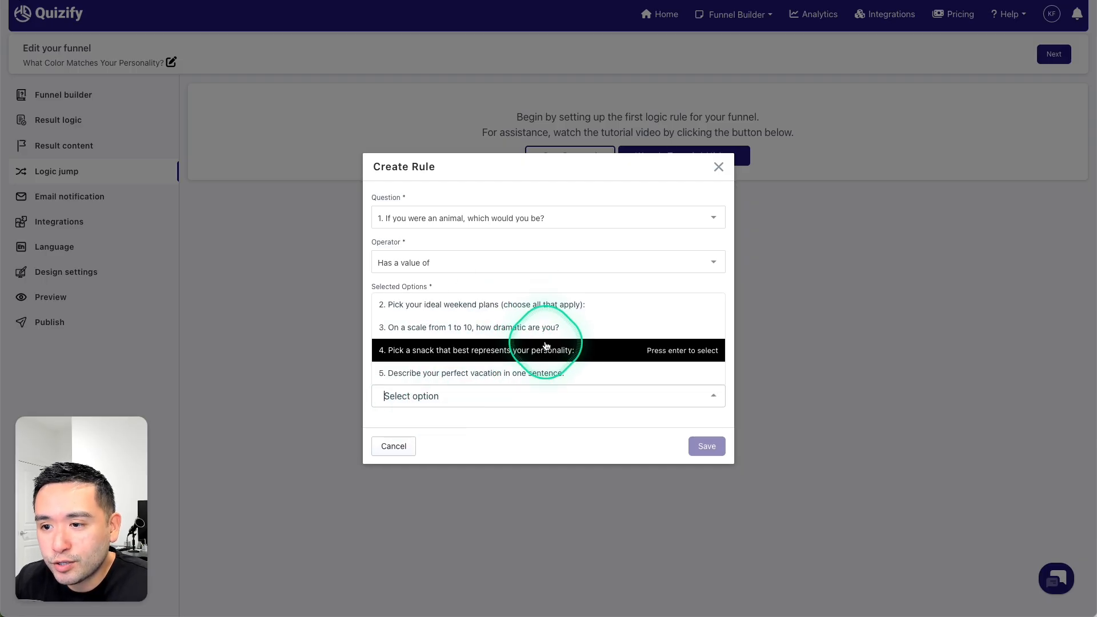
{"action": "left_click", "coordinate": [537, 358]}
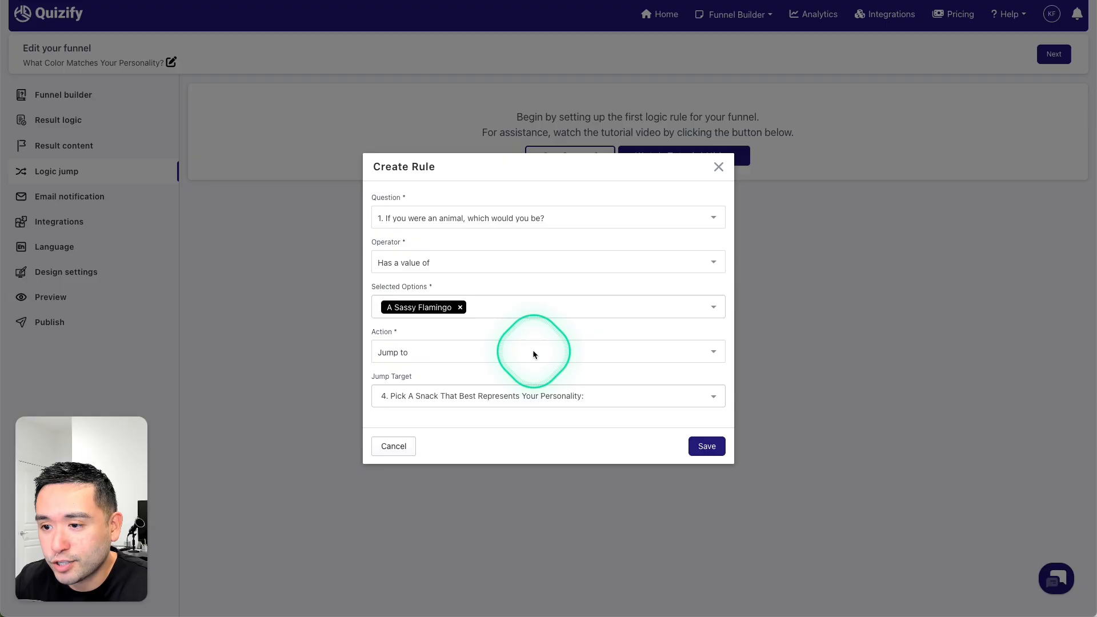
{"action": "left_click", "coordinate": [709, 447]}
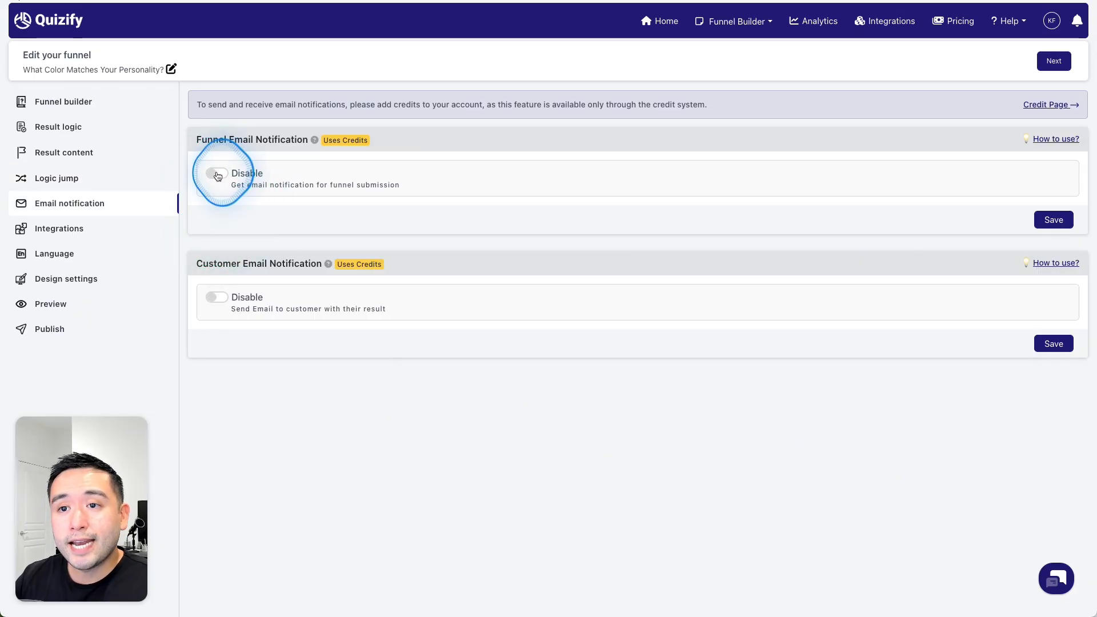
Activate both the funnel email notification and the customer email notification, and look over the customer email's options.
{"action": "left_click", "coordinate": [217, 173]}
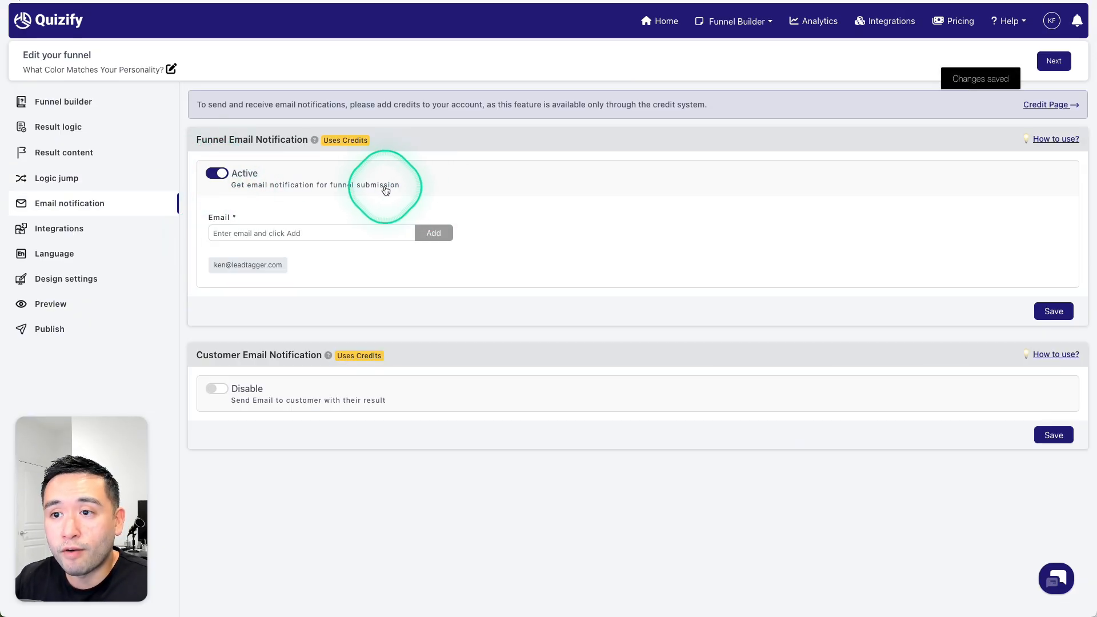
{"action": "left_click", "coordinate": [218, 391]}
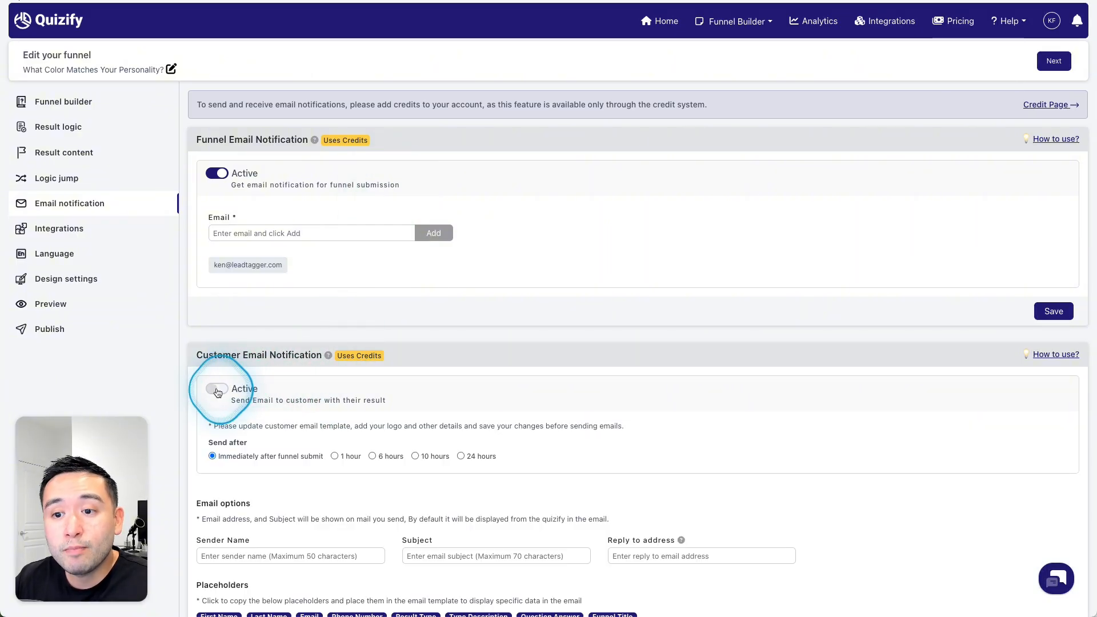
{"action": "scroll", "coordinate": [304, 379], "scroll_direction": "down", "scroll_amount": 5}
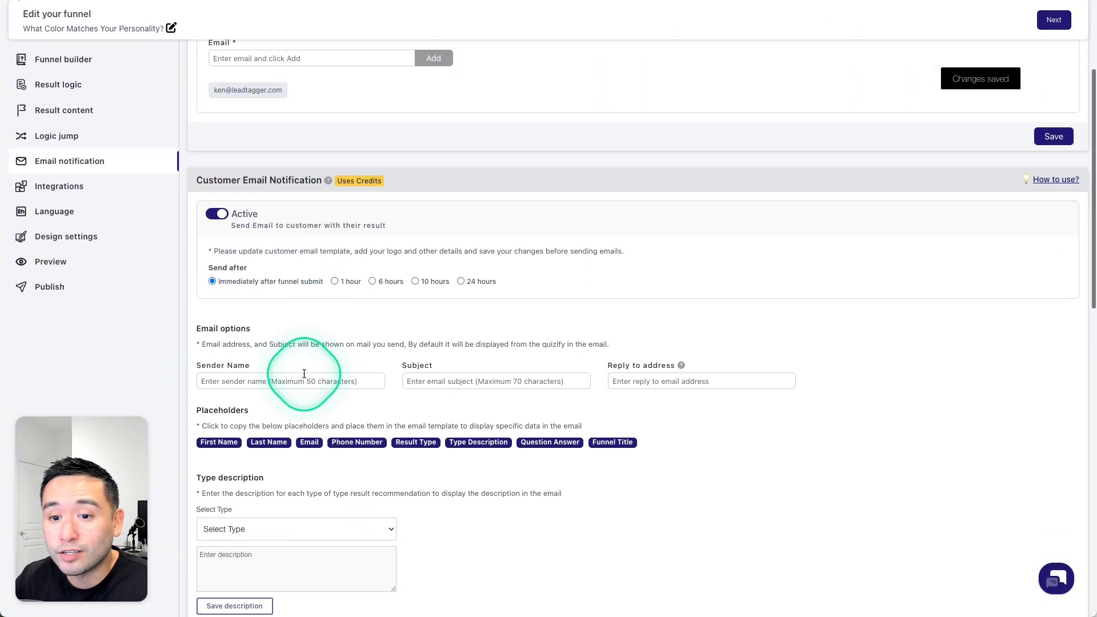
{"action": "scroll", "coordinate": [306, 374], "scroll_direction": "up", "scroll_amount": 5}
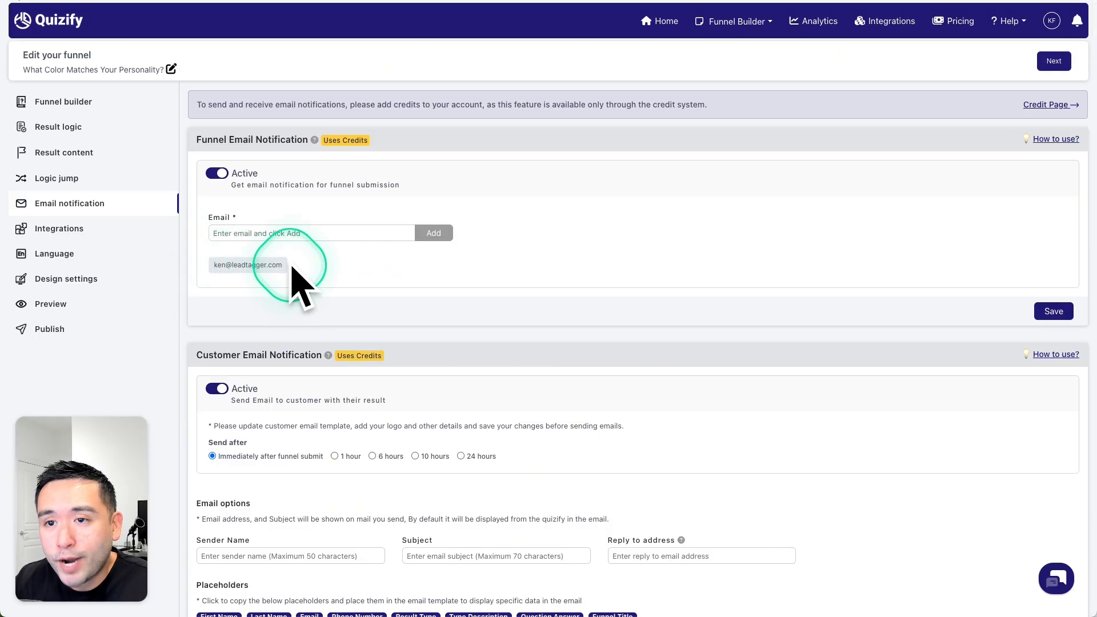
Fill in the customer email's sender name, the subject "This is your color..." and the reply-to email address.
{"action": "scroll", "coordinate": [355, 239], "scroll_direction": "down", "scroll_amount": 2}
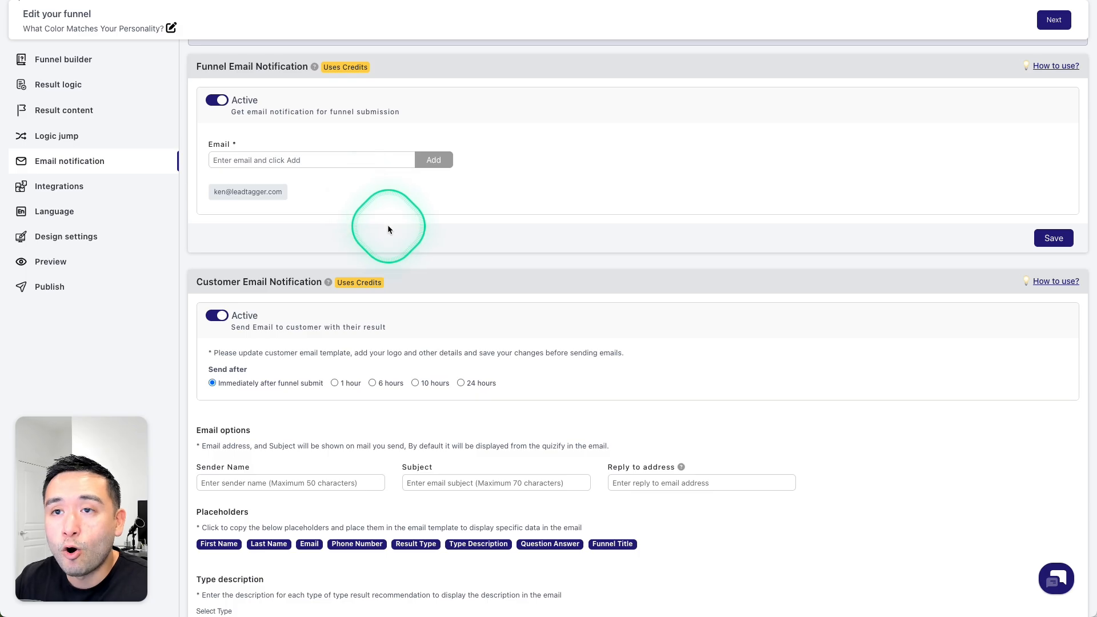
{"action": "scroll", "coordinate": [388, 220], "scroll_direction": "up", "scroll_amount": 2}
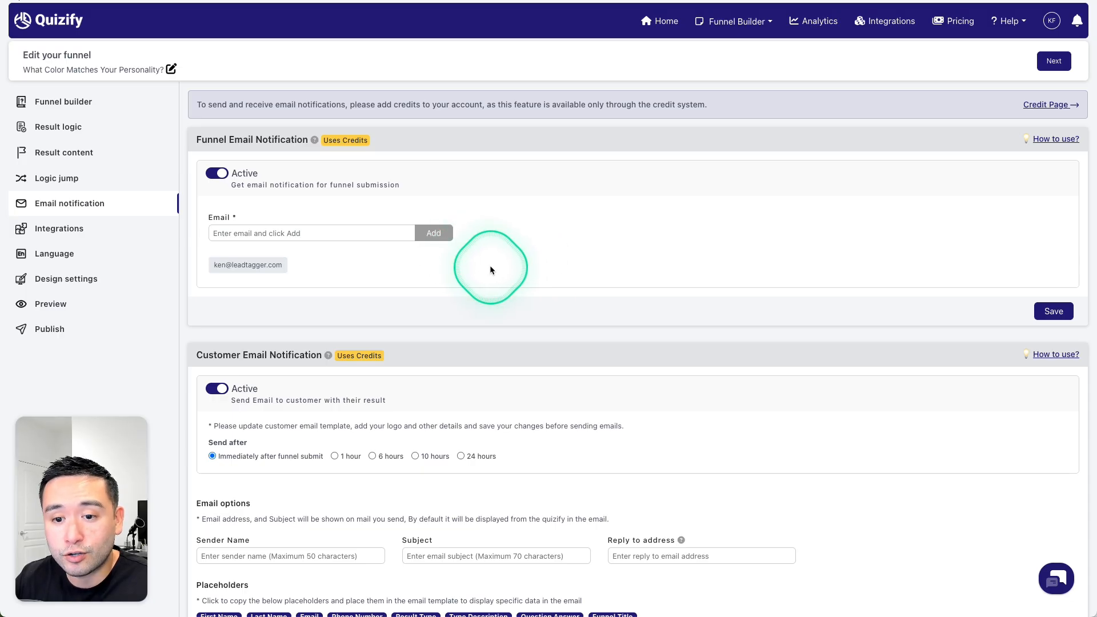
{"action": "scroll", "coordinate": [465, 368], "scroll_direction": "down", "scroll_amount": 5}
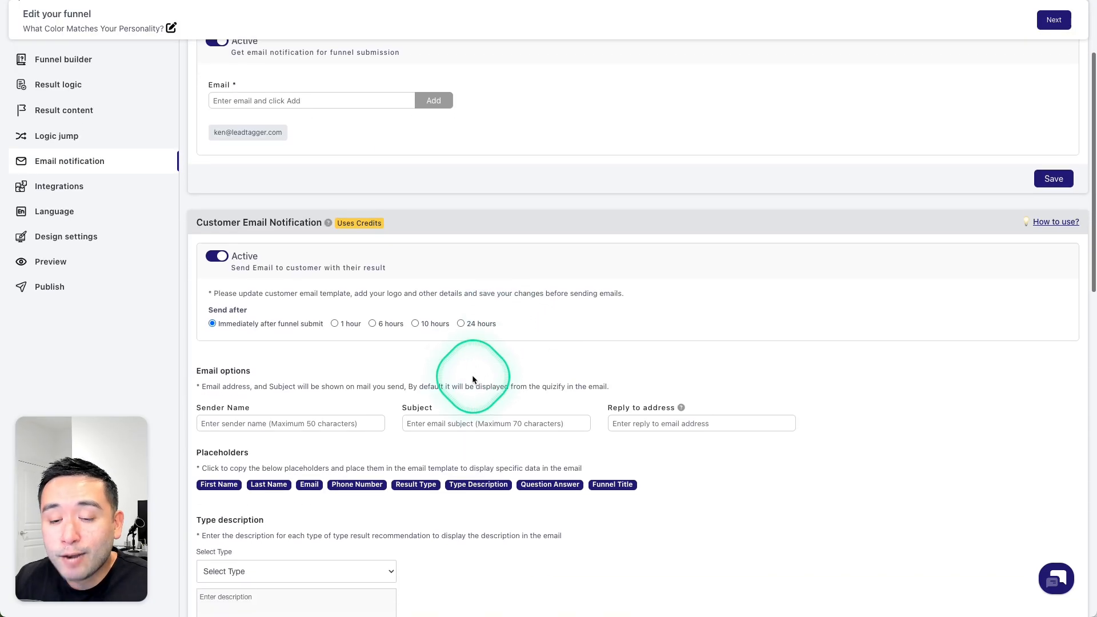
{"action": "scroll", "coordinate": [493, 400], "scroll_direction": "up", "scroll_amount": 1}
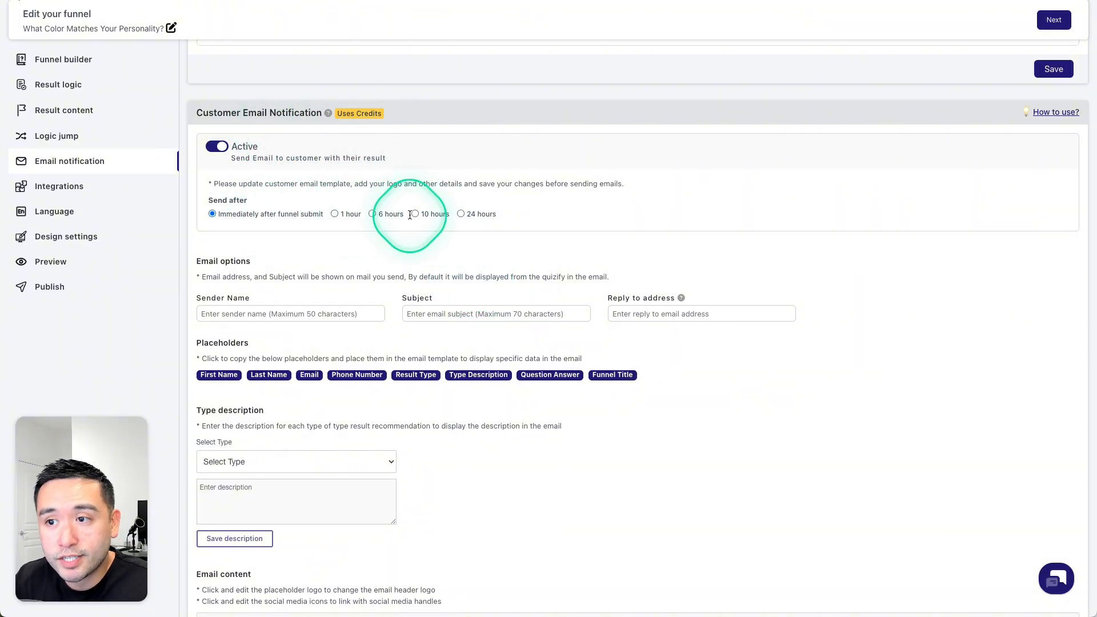
{"action": "scroll", "coordinate": [492, 220], "scroll_direction": "down", "scroll_amount": 2}
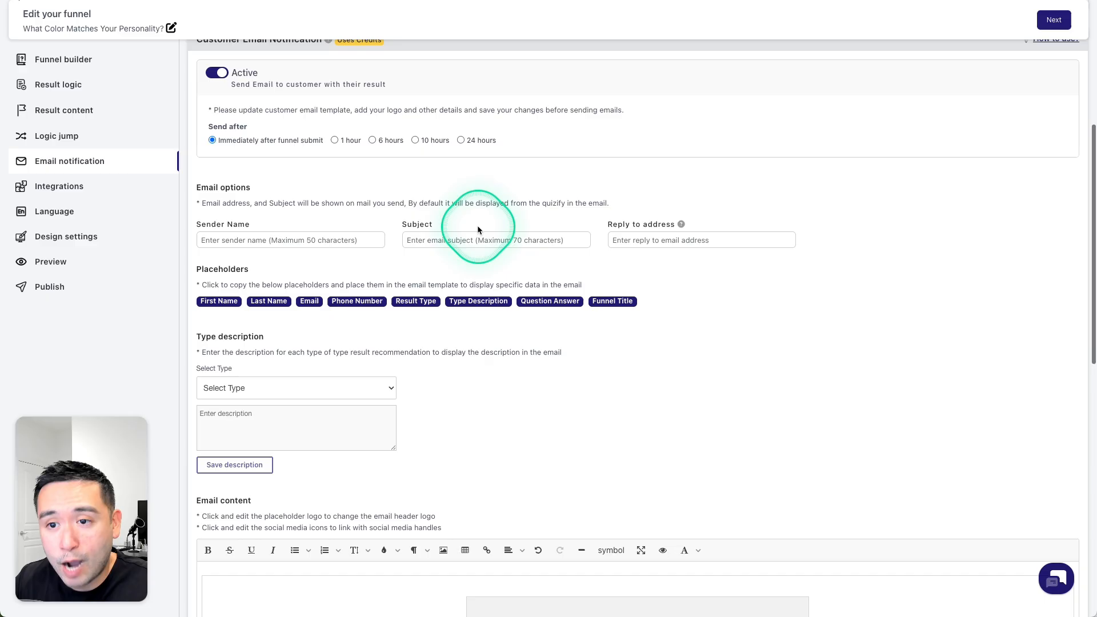
{"action": "scroll", "coordinate": [478, 229], "scroll_direction": "down", "scroll_amount": 1}
{"action": "left_click", "coordinate": [283, 199]}
{"action": "type", "text": "Kenneth Fong"}
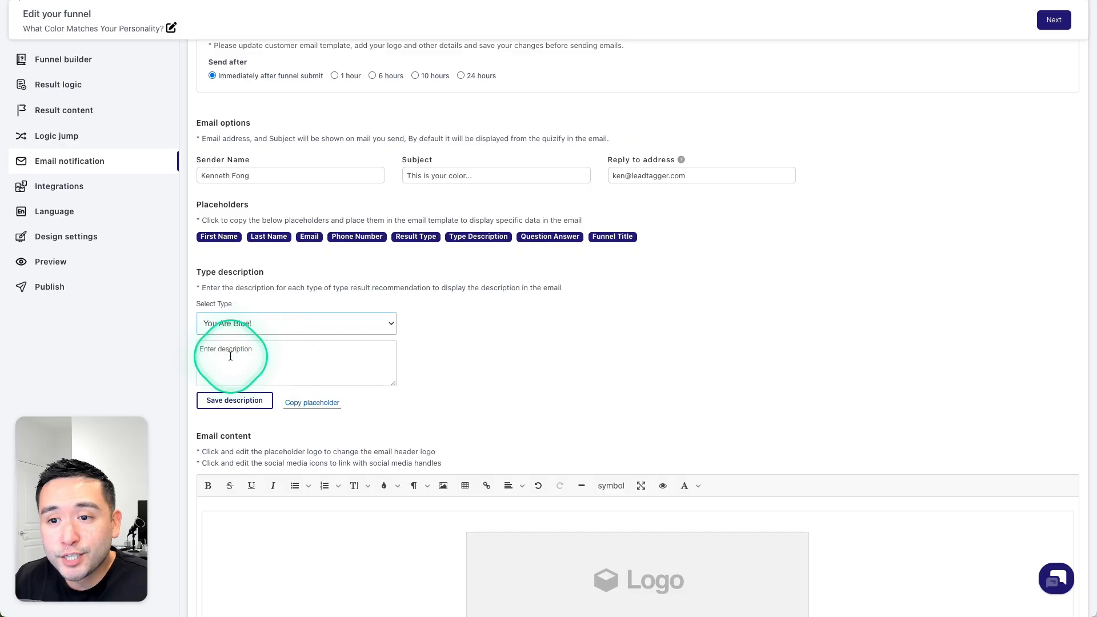
Describe the Yellow type as "You are yellow!" and the Blue type as "You are blue!" for the email, and save the description.
{"action": "left_click", "coordinate": [260, 321]}
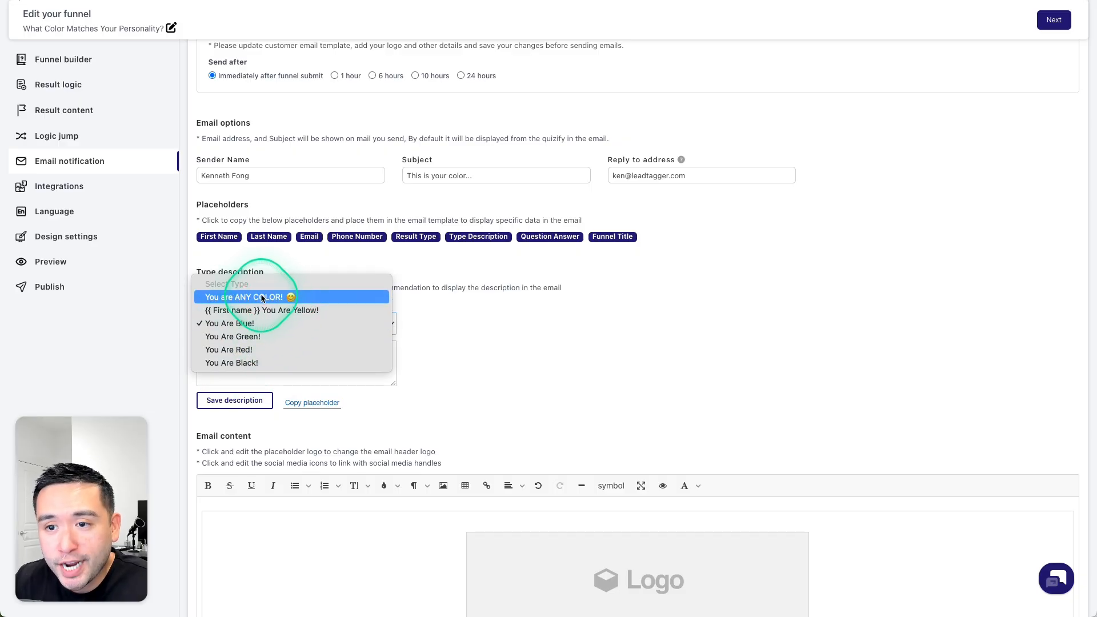
{"action": "left_click", "coordinate": [254, 311]}
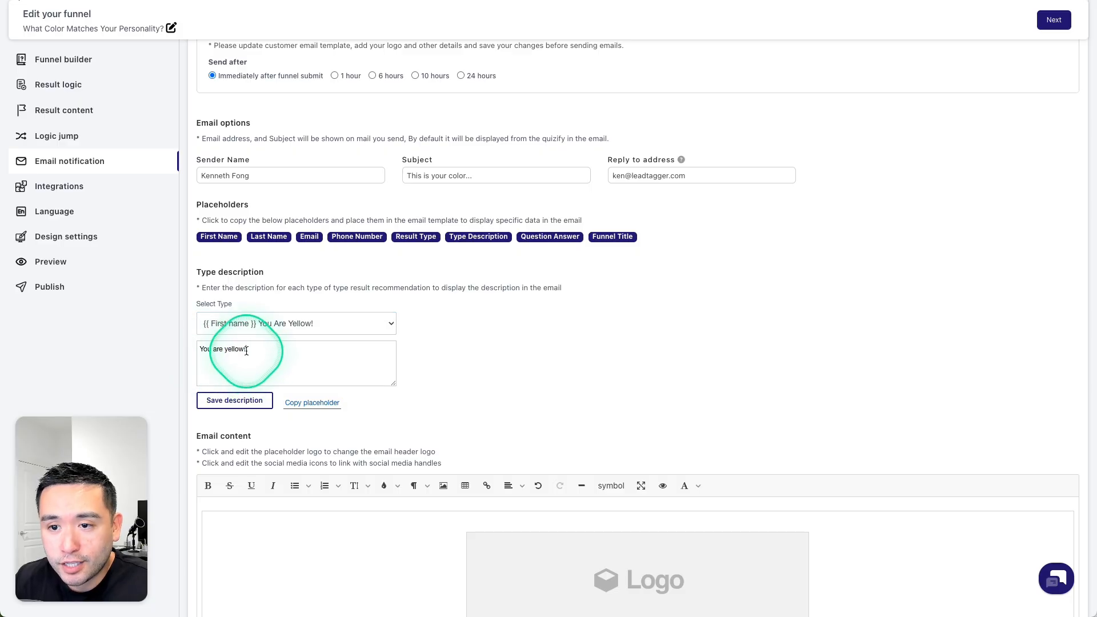
{"action": "left_click", "coordinate": [294, 324]}
{"action": "left_click", "coordinate": [283, 335]}
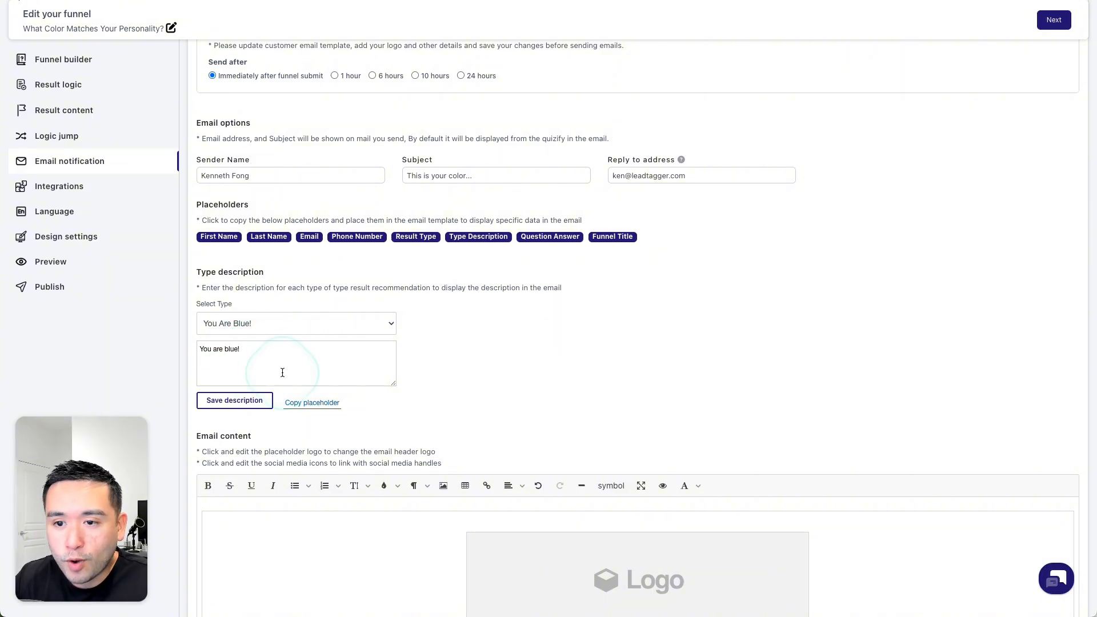
{"action": "left_click", "coordinate": [237, 407]}
Look through the customer email template from the logo header and body text down to the social media links.
{"action": "scroll", "coordinate": [245, 416], "scroll_direction": "down", "scroll_amount": 5}
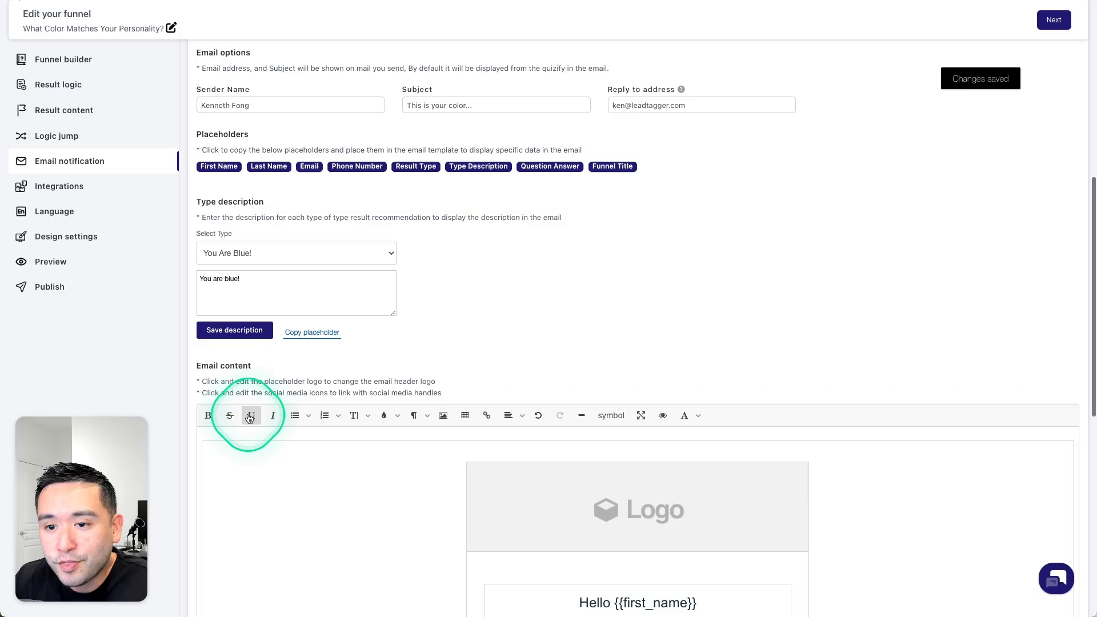
{"action": "scroll", "coordinate": [433, 395], "scroll_direction": "down", "scroll_amount": 2}
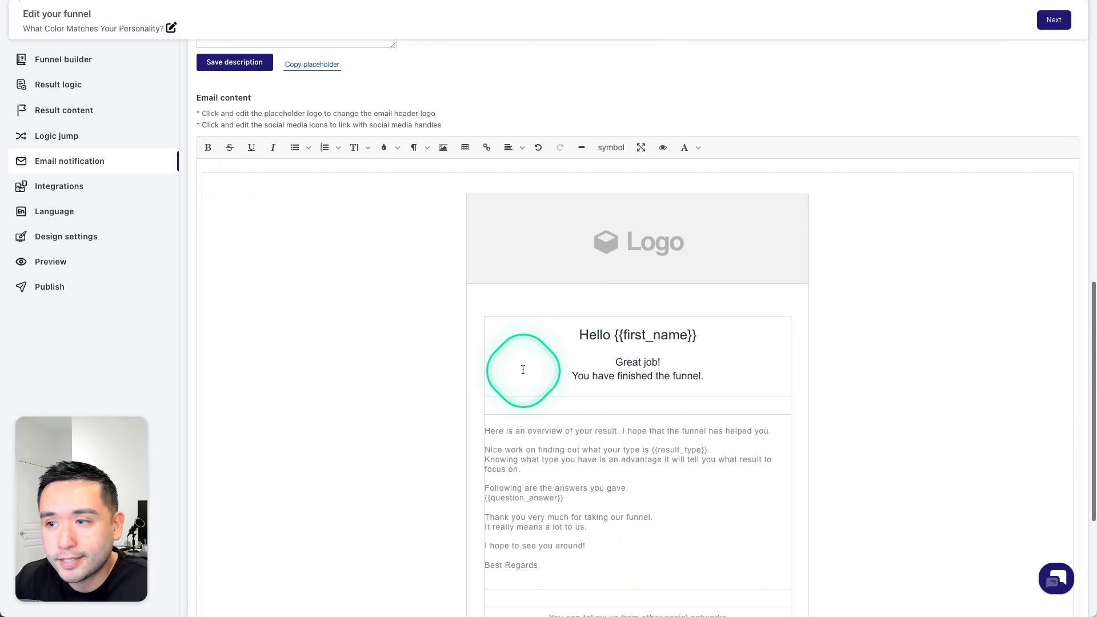
{"action": "left_click", "coordinate": [639, 245]}
{"action": "left_click", "coordinate": [792, 266]}
{"action": "scroll", "coordinate": [771, 269], "scroll_direction": "down", "scroll_amount": 3}
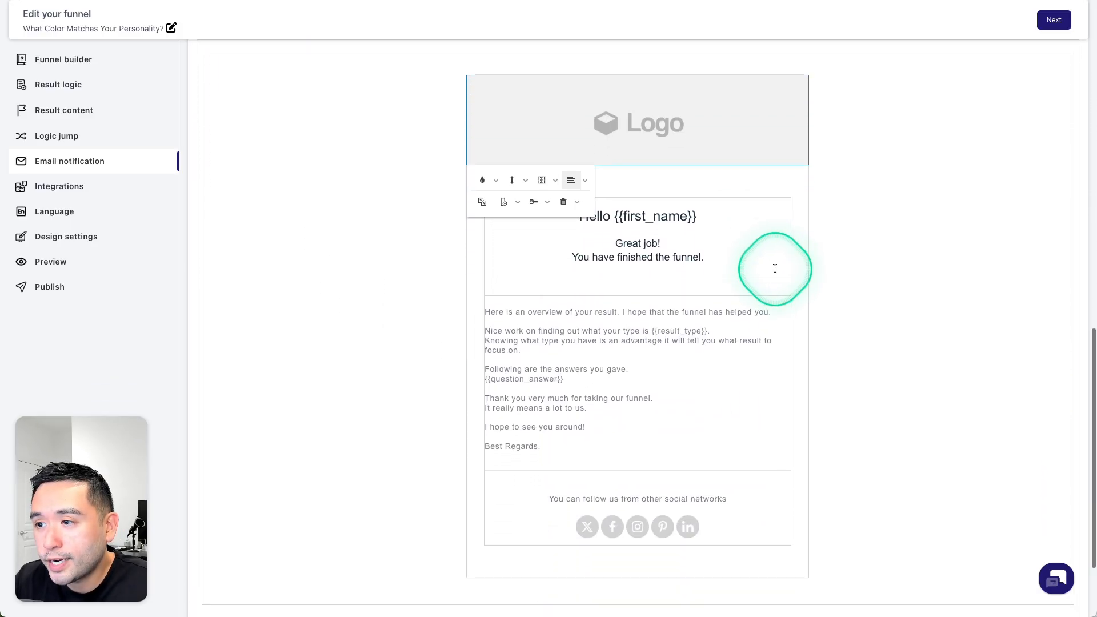
{"action": "left_click", "coordinate": [603, 305]}
{"action": "scroll", "coordinate": [589, 471], "scroll_direction": "down", "scroll_amount": 2}
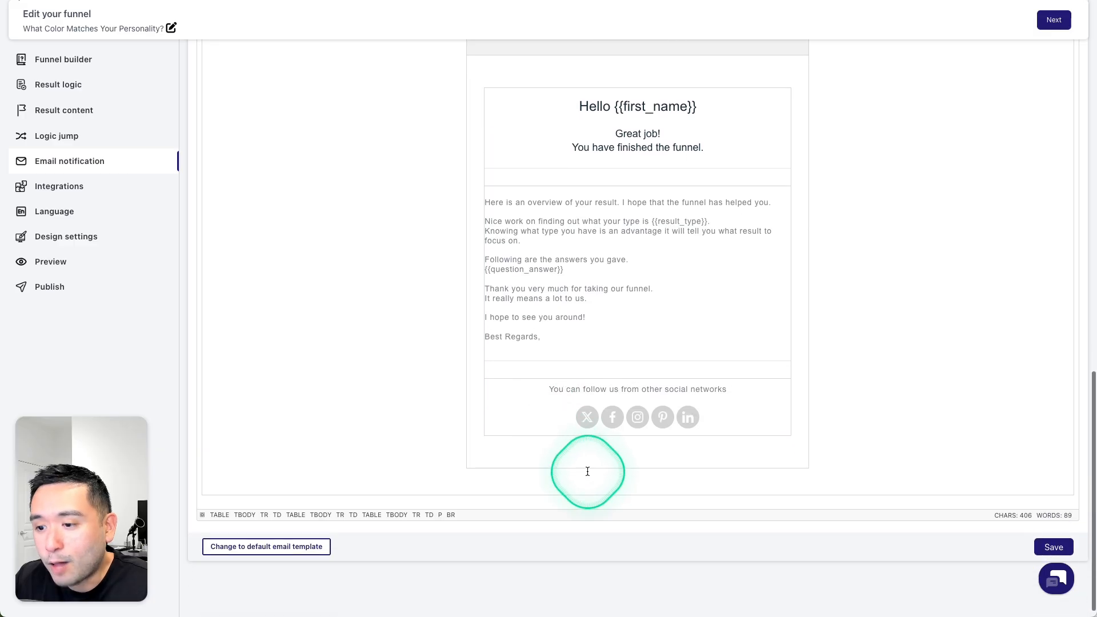
Replace the placeholder logo in the email header with the custom logo by pasting its image URL as the source.
{"action": "scroll", "coordinate": [584, 461], "scroll_direction": "up", "scroll_amount": 5}
{"action": "left_click", "coordinate": [661, 300]}
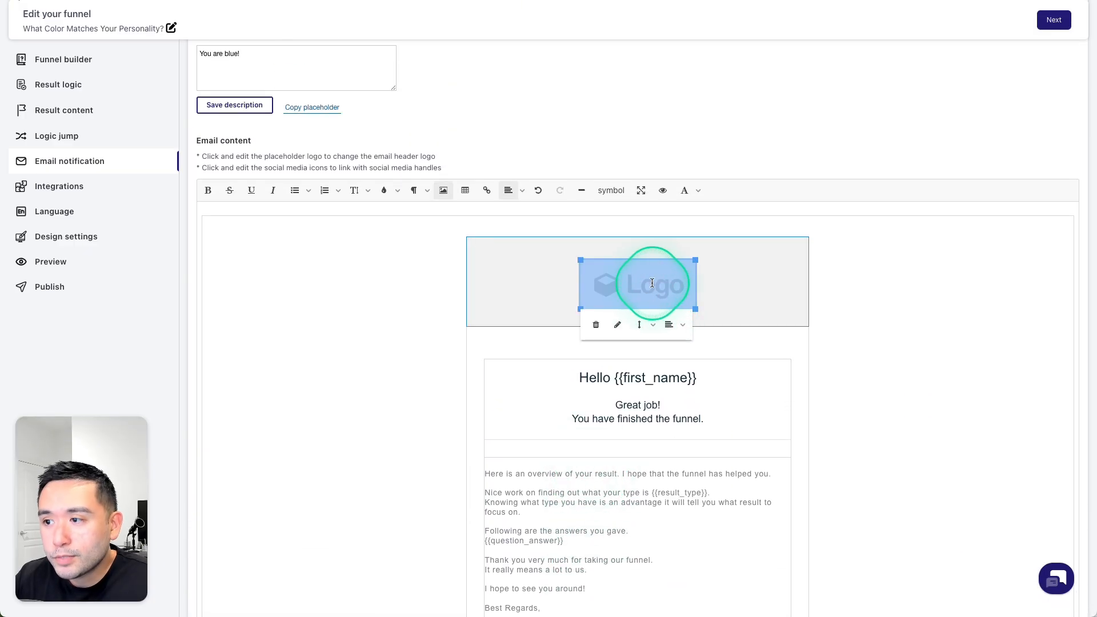
{"action": "left_click", "coordinate": [617, 325]}
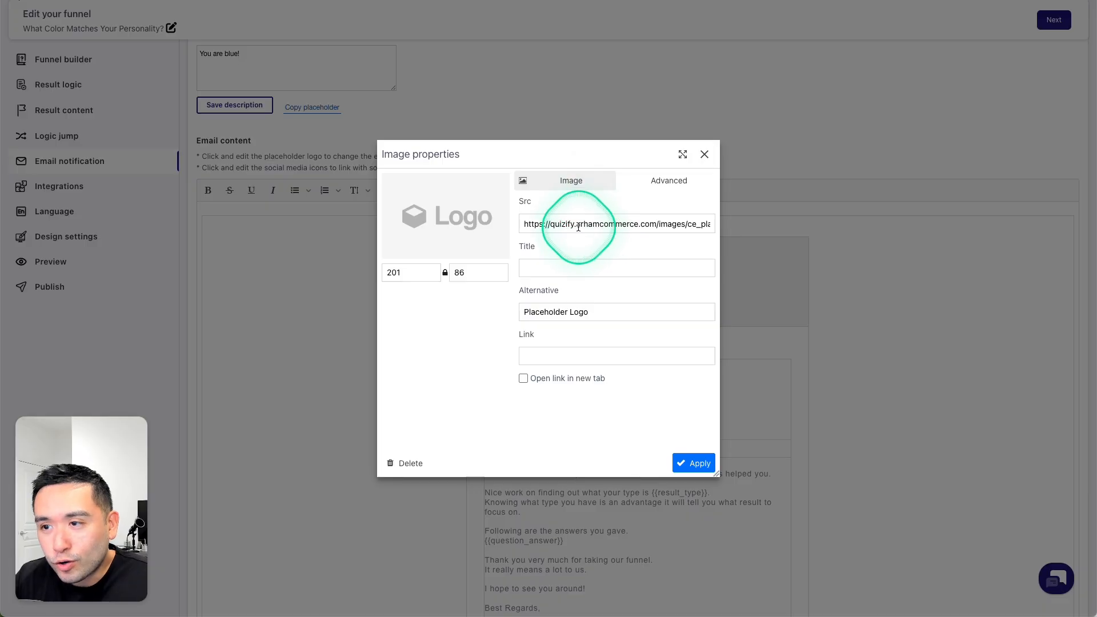
{"action": "key", "text": "super+a"}
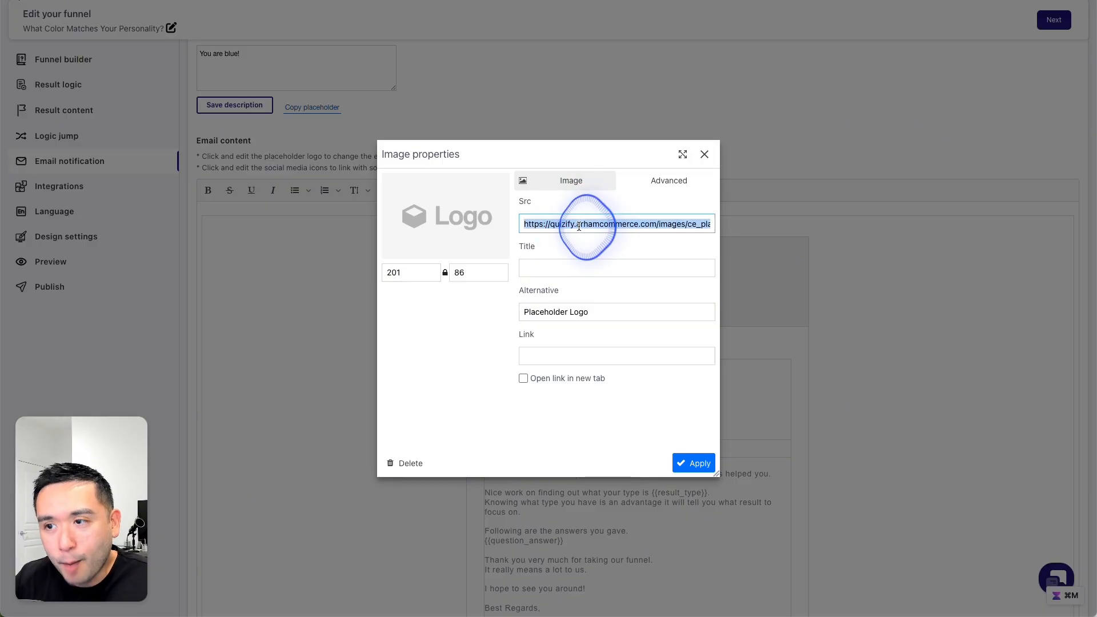
{"action": "key", "text": "super+v"}
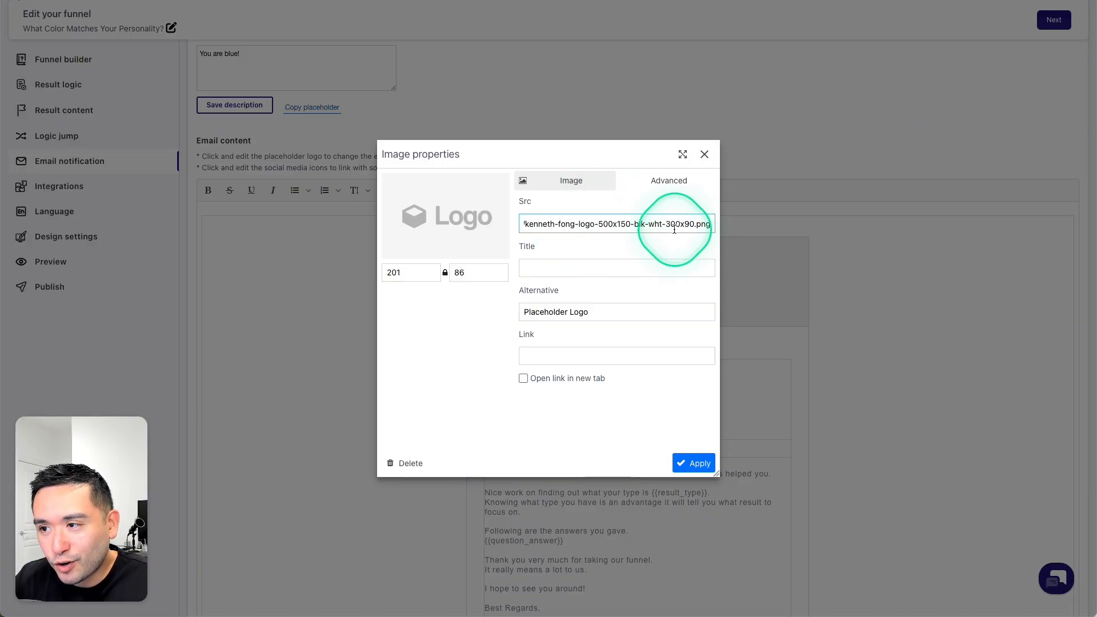
{"action": "left_click", "coordinate": [602, 248]}
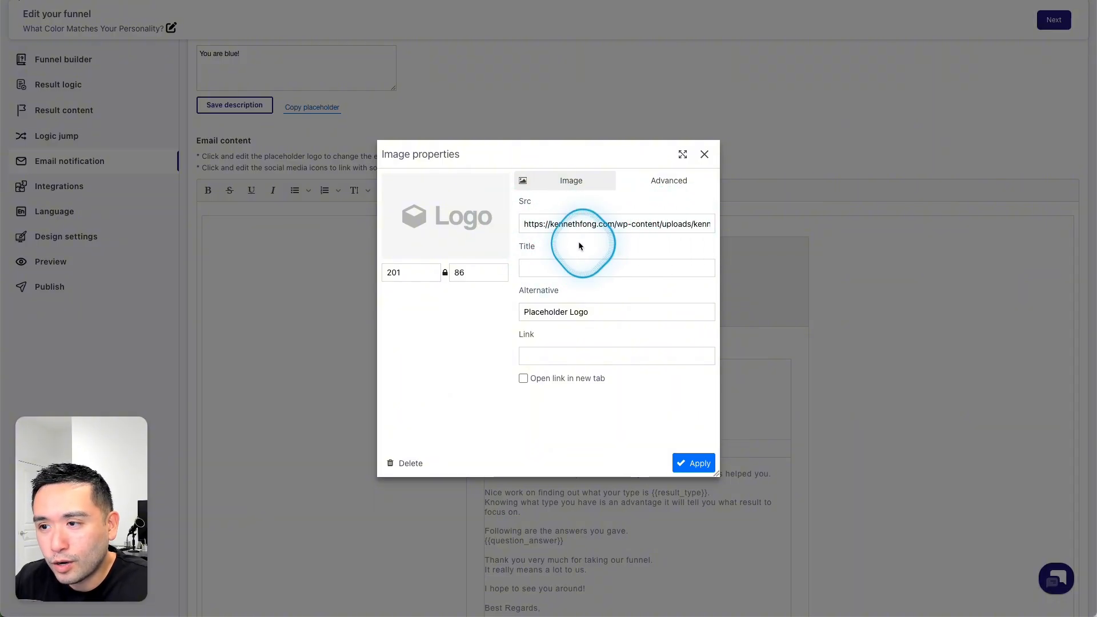
{"action": "left_click", "coordinate": [693, 463]}
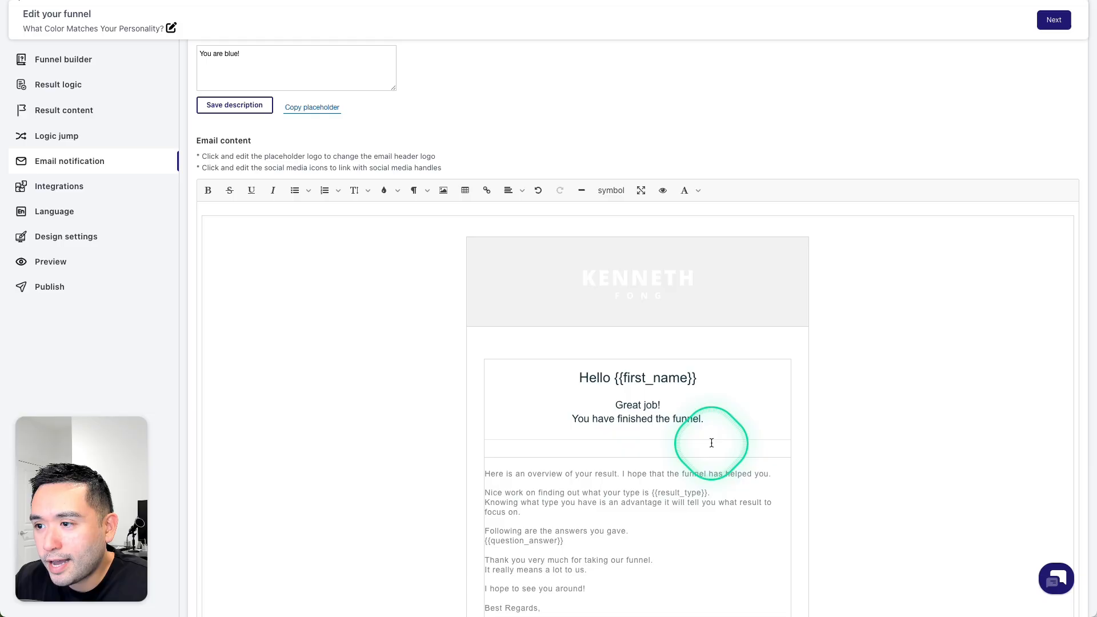
Set the background color of the email's logo header cell to black.
{"action": "left_click", "coordinate": [631, 254]}
{"action": "left_click", "coordinate": [481, 341]}
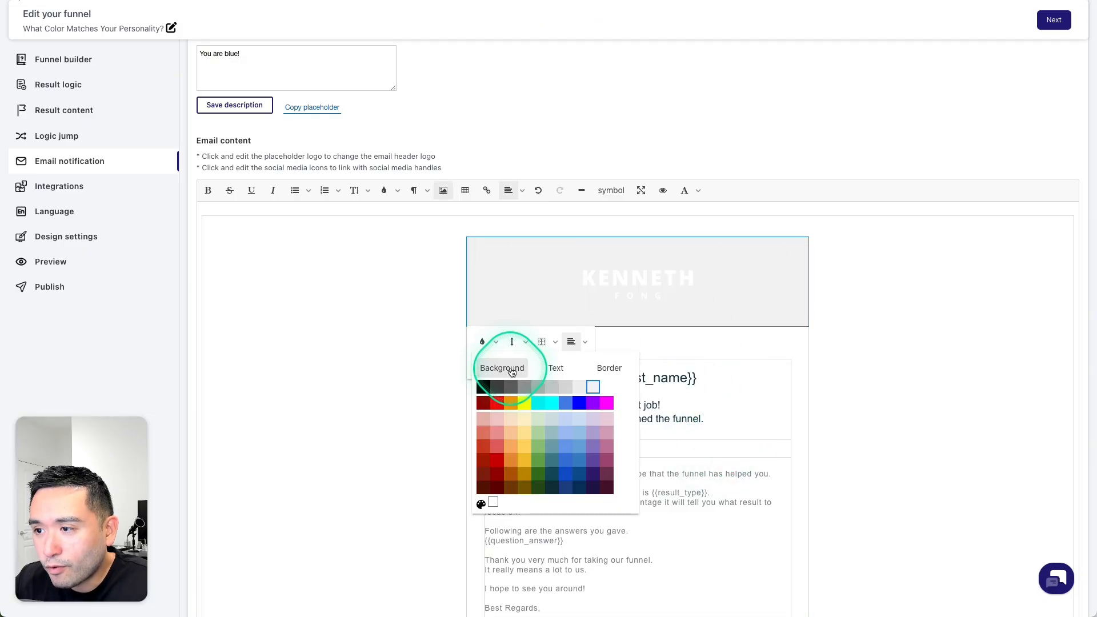
{"action": "left_click", "coordinate": [482, 388]}
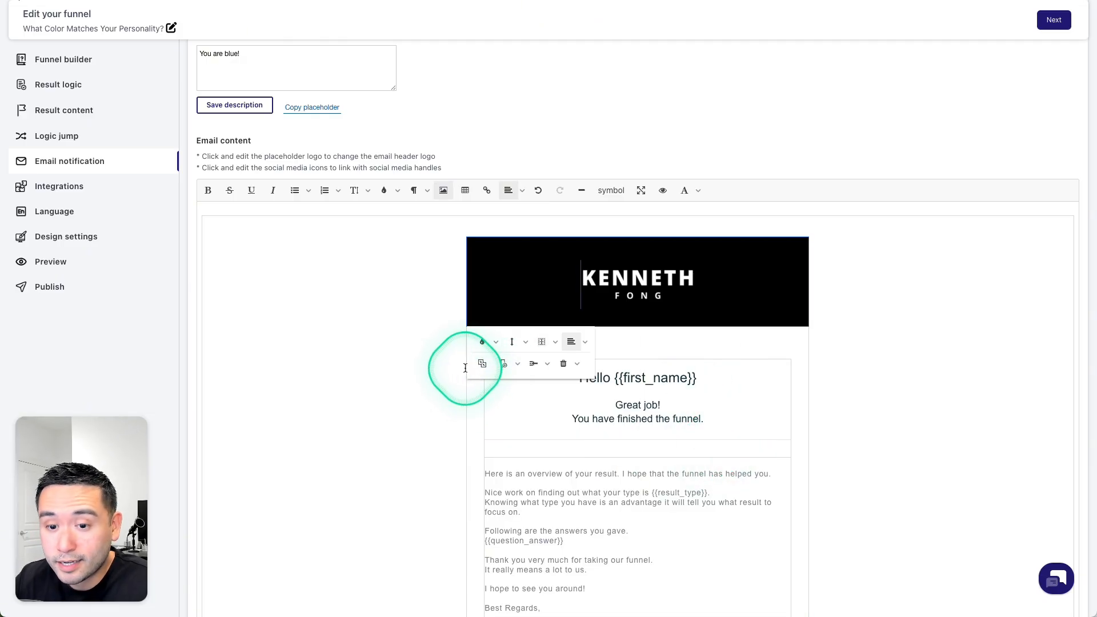
{"action": "left_click", "coordinate": [405, 355]}
Apply a black background to the email's body cell from "Here is an overview" to "Best Regards," and undo it.
{"action": "scroll", "coordinate": [534, 314], "scroll_direction": "down", "scroll_amount": 2}
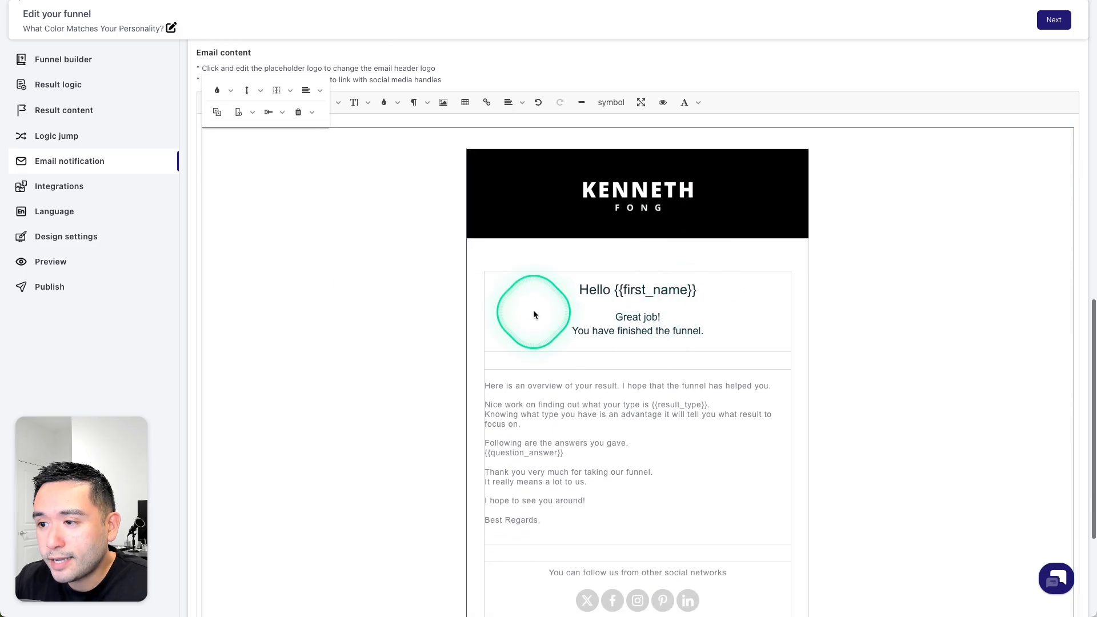
{"action": "scroll", "coordinate": [546, 400], "scroll_direction": "down", "scroll_amount": 3}
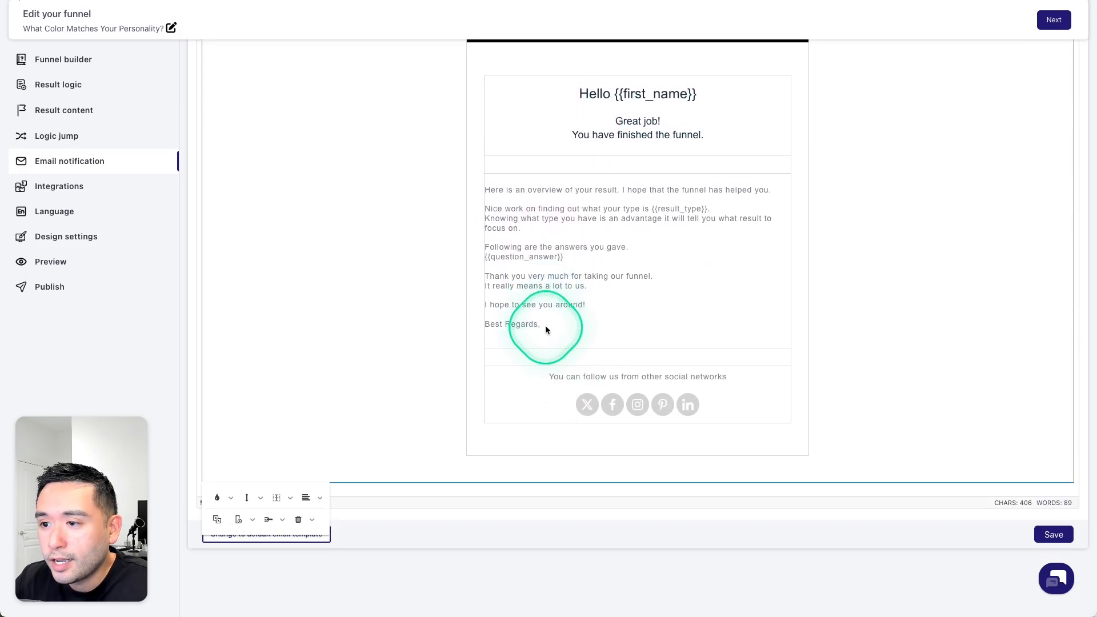
{"action": "left_click", "coordinate": [492, 192]}
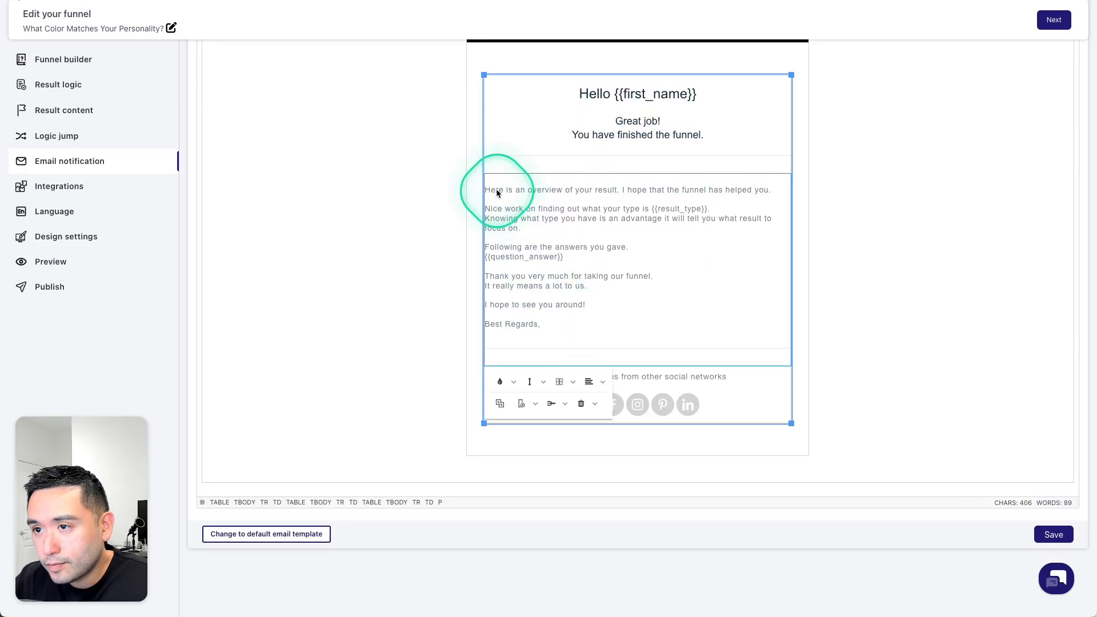
{"action": "left_click_drag", "start_coordinate": [486, 190], "coordinate": [537, 330]}
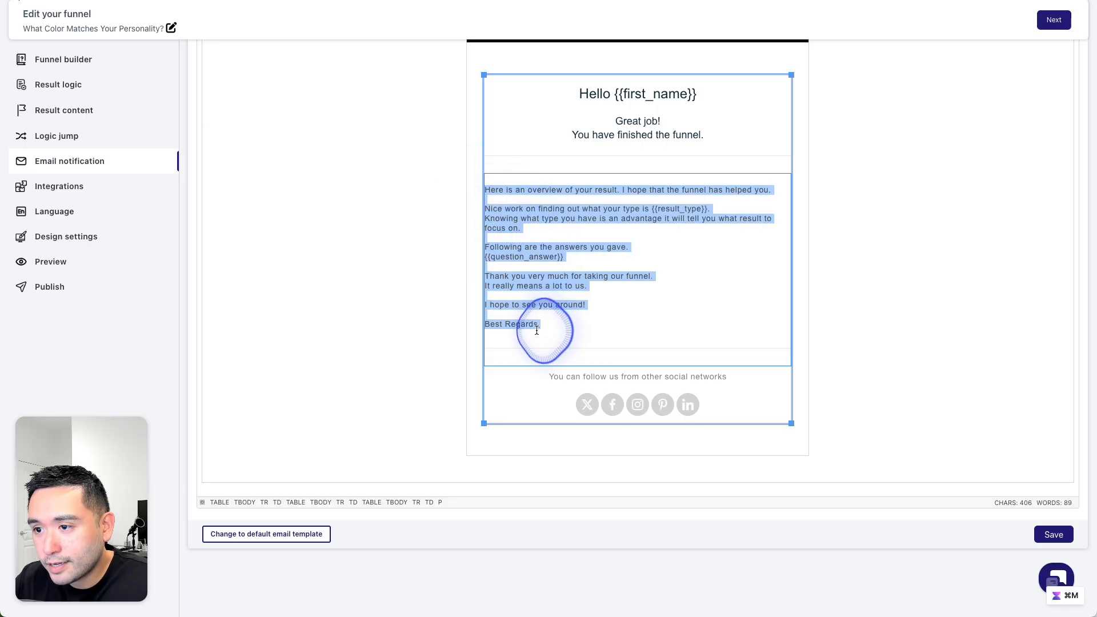
{"action": "left_click", "coordinate": [487, 190]}
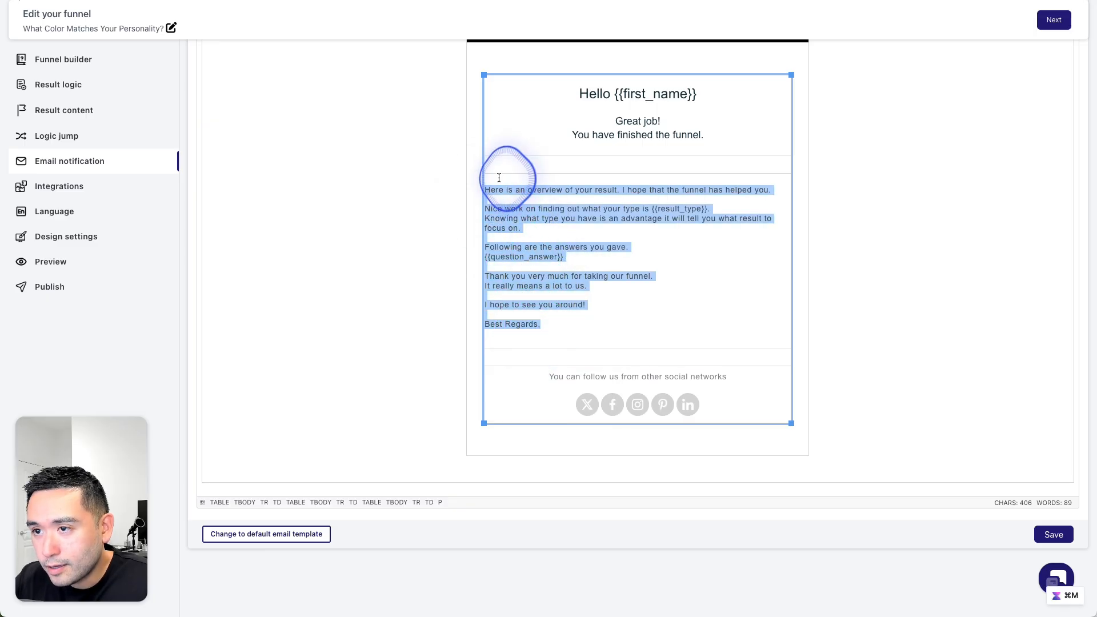
{"action": "left_click_drag", "start_coordinate": [487, 190], "coordinate": [546, 326]}
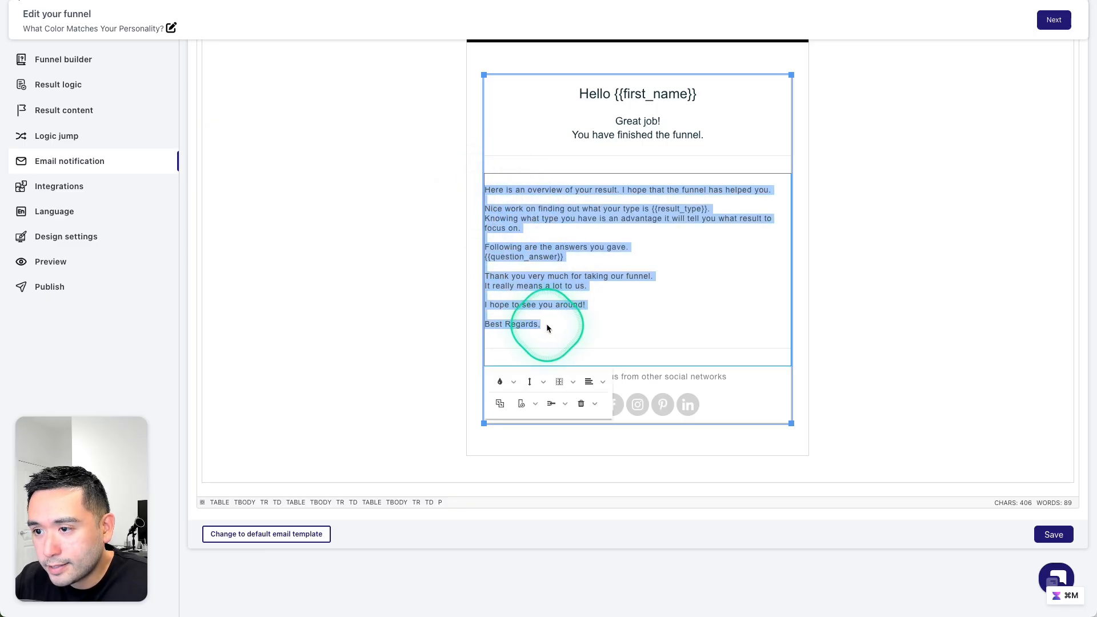
{"action": "left_click", "coordinate": [513, 384]}
{"action": "left_click", "coordinate": [502, 242]}
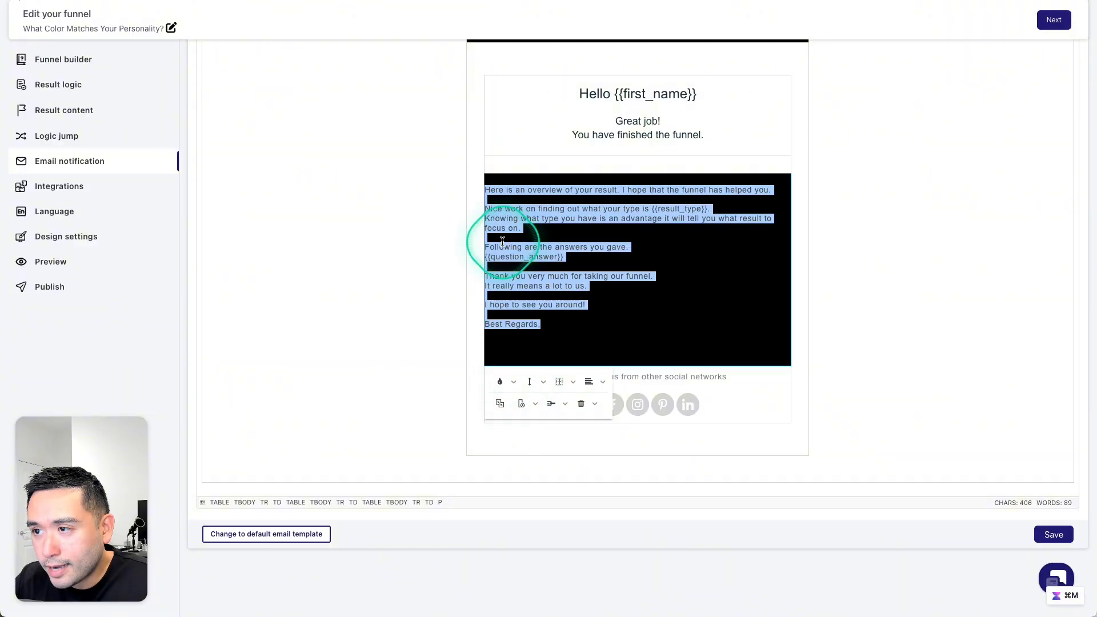
{"action": "key", "text": "super+z"}
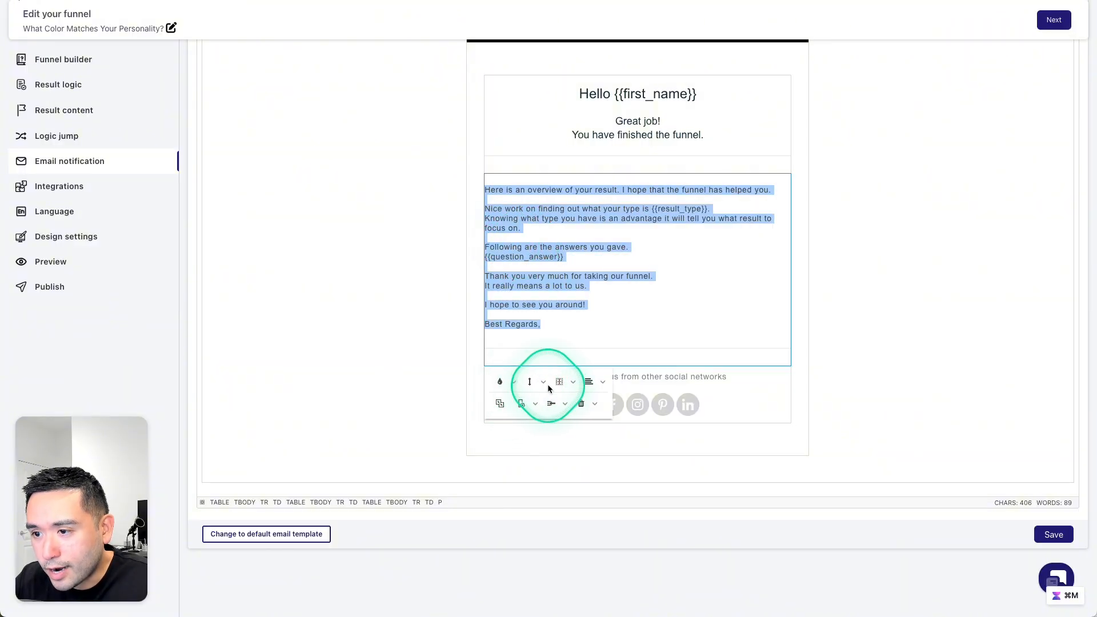
Try to set the text color of the email body from "Here is an overview" to "Best Regards," to black.
{"action": "scroll", "coordinate": [561, 251], "scroll_direction": "up", "scroll_amount": 2}
{"action": "scroll", "coordinate": [560, 251], "scroll_direction": "up", "scroll_amount": 3}
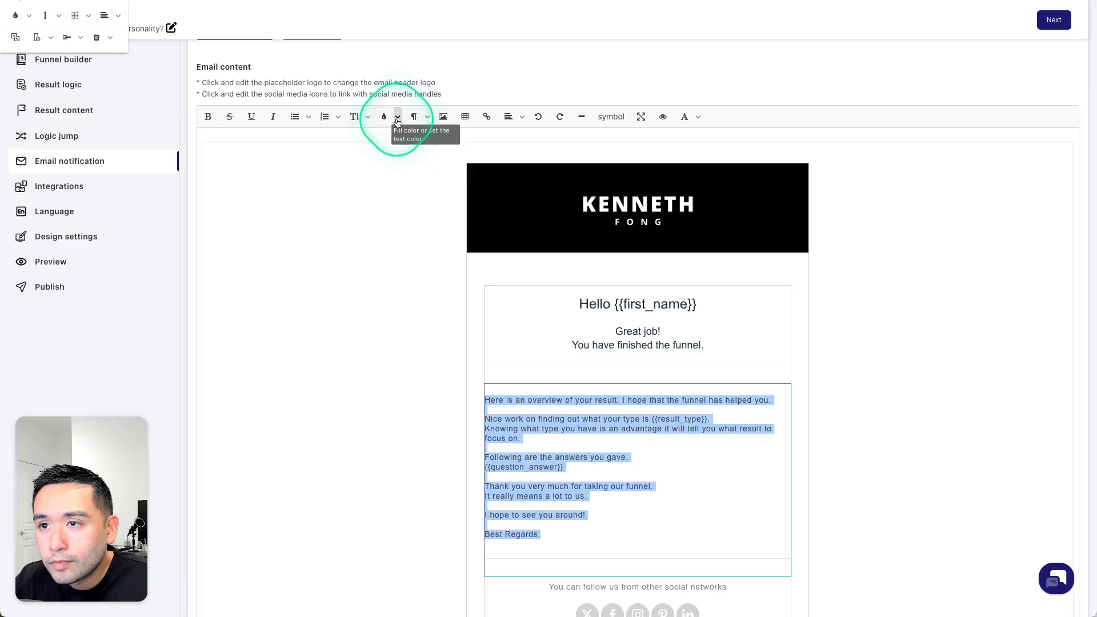
{"action": "left_click", "coordinate": [398, 119]}
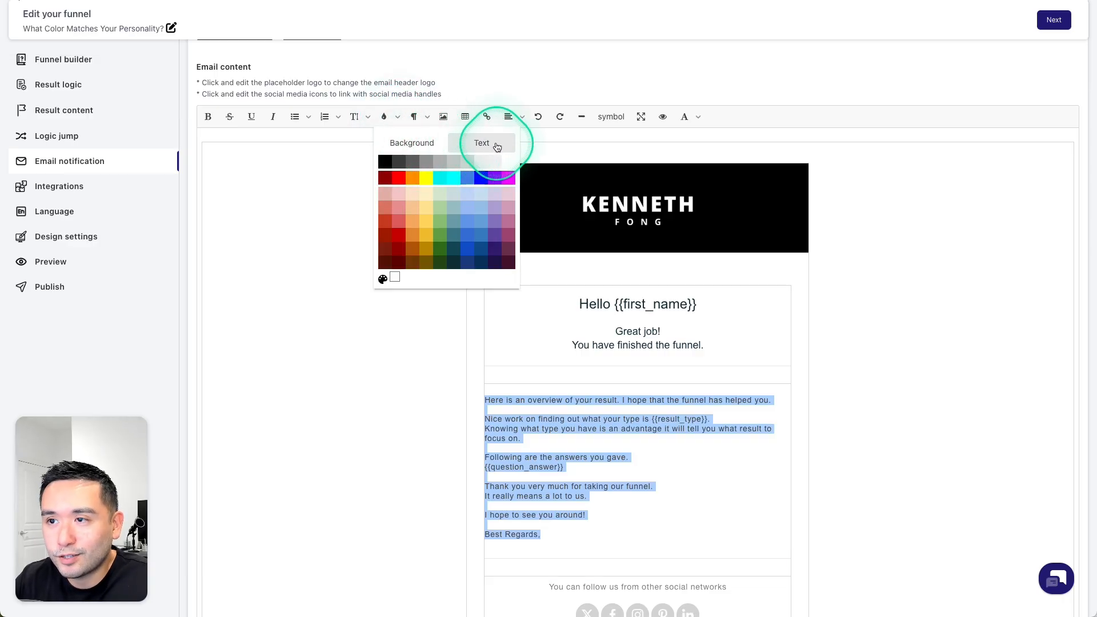
{"action": "left_click", "coordinate": [384, 162]}
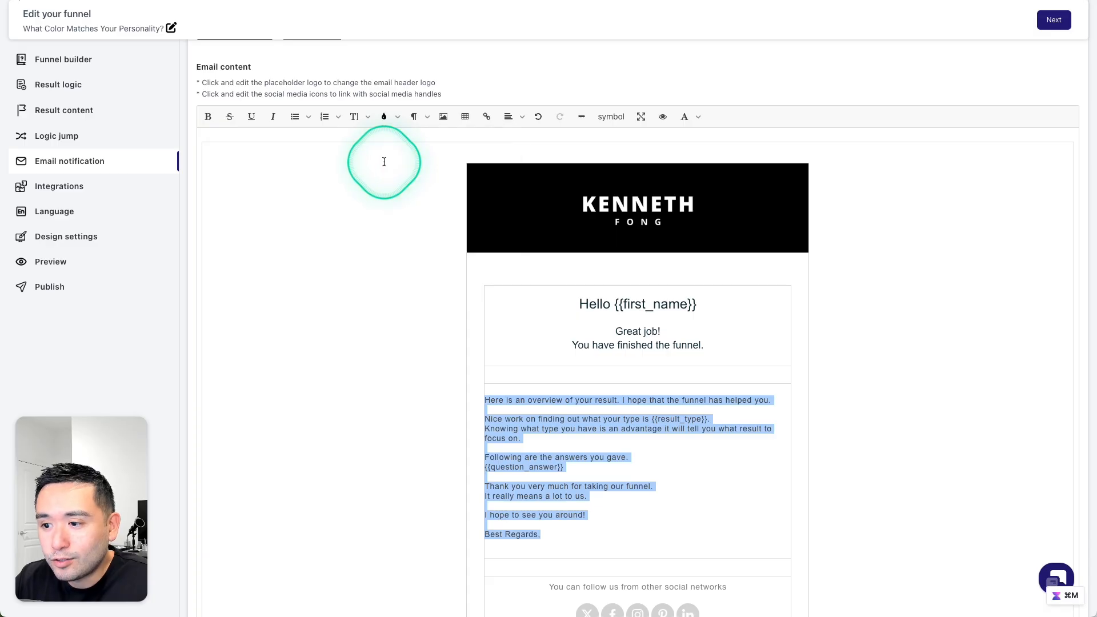
Try to set the text color of the email's body cell to black through the cell's color options.
{"action": "triple_click", "coordinate": [515, 408]}
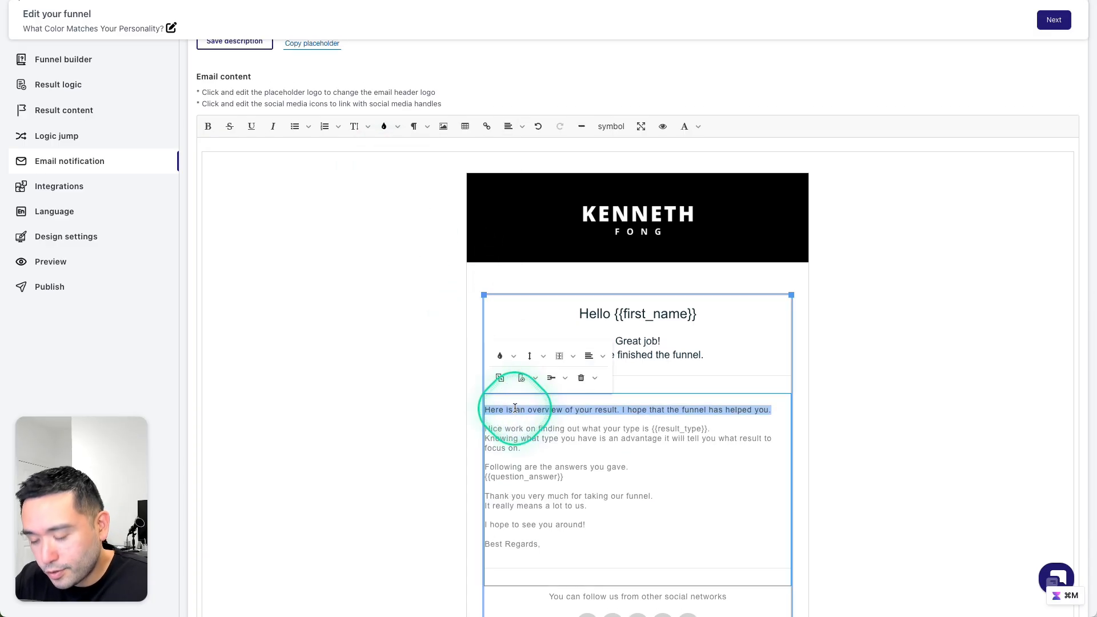
{"action": "left_click", "coordinate": [508, 356]}
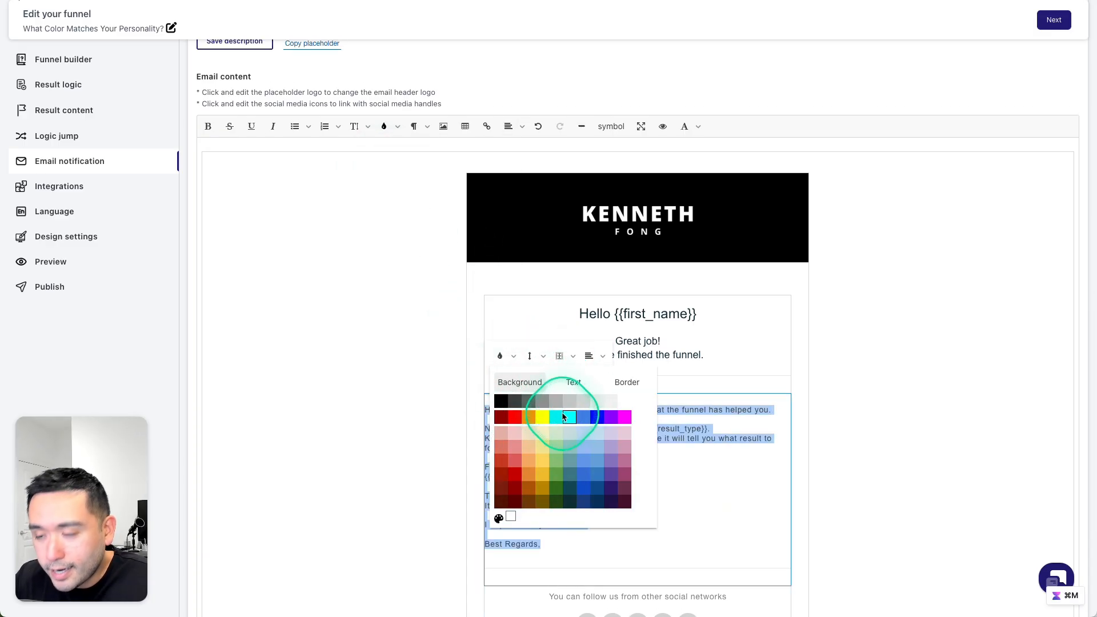
{"action": "left_click", "coordinate": [550, 530]}
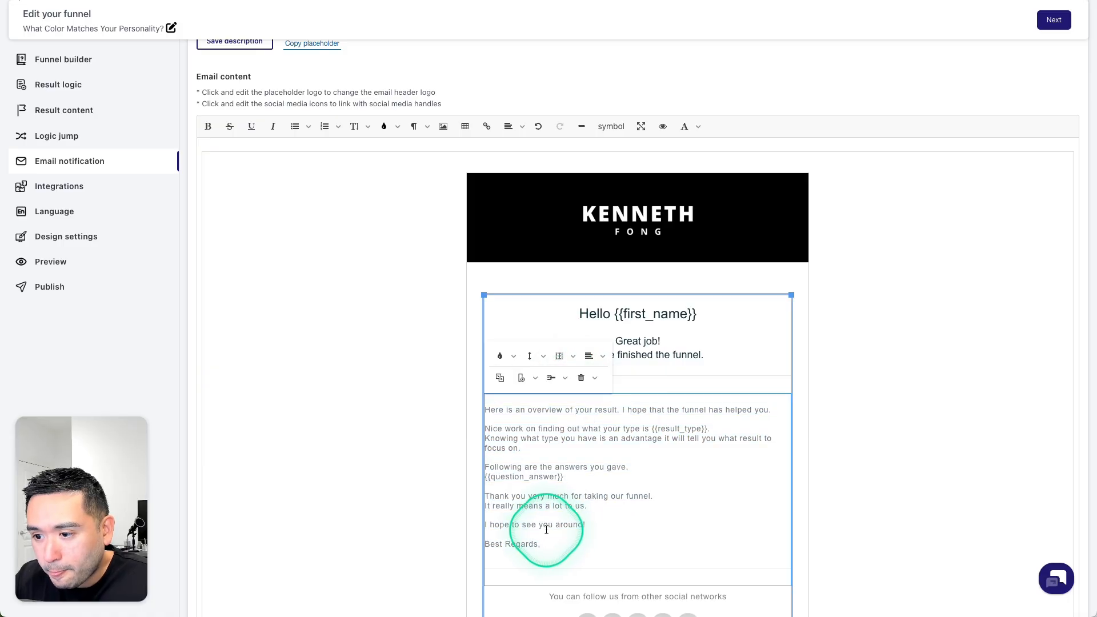
{"action": "left_click_drag", "start_coordinate": [543, 543], "coordinate": [487, 411]}
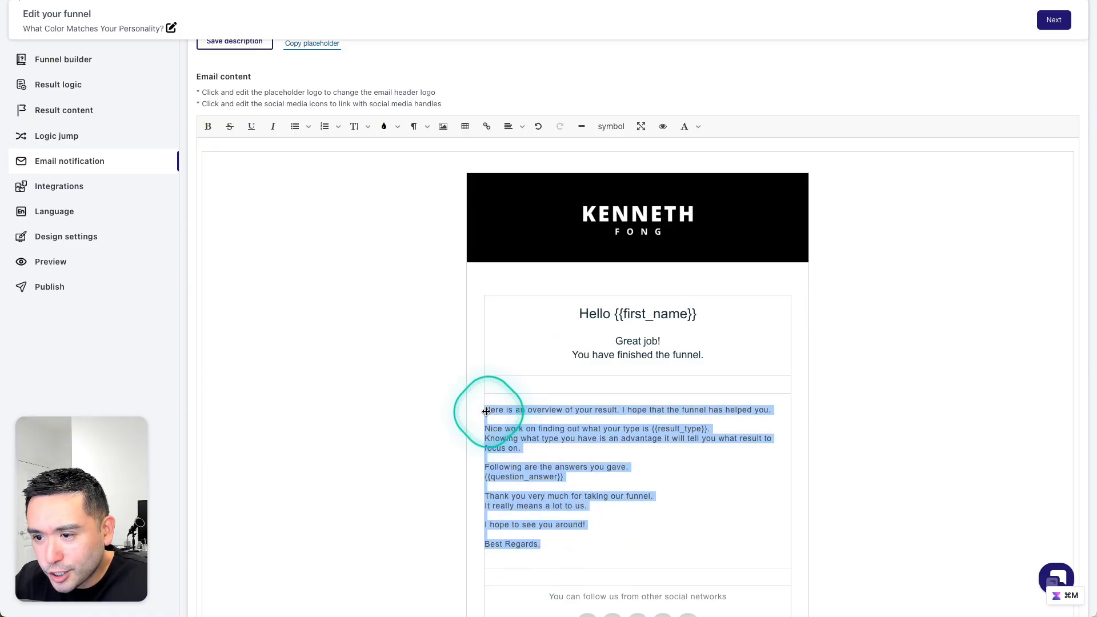
{"action": "left_click", "coordinate": [501, 356]}
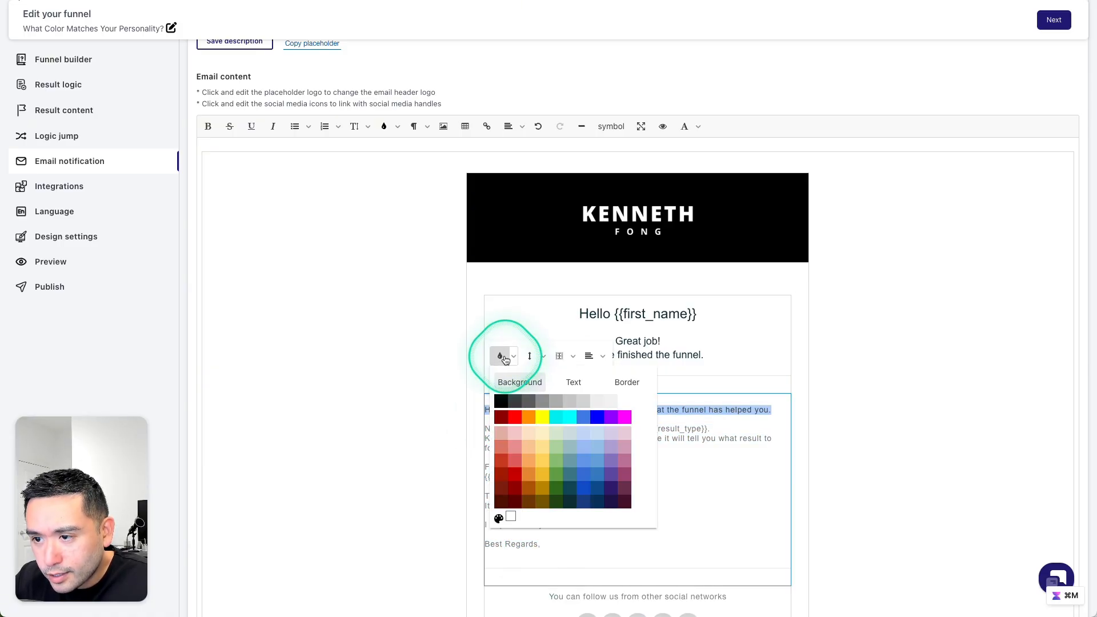
{"action": "left_click", "coordinate": [574, 383]}
{"action": "left_click", "coordinate": [505, 407]}
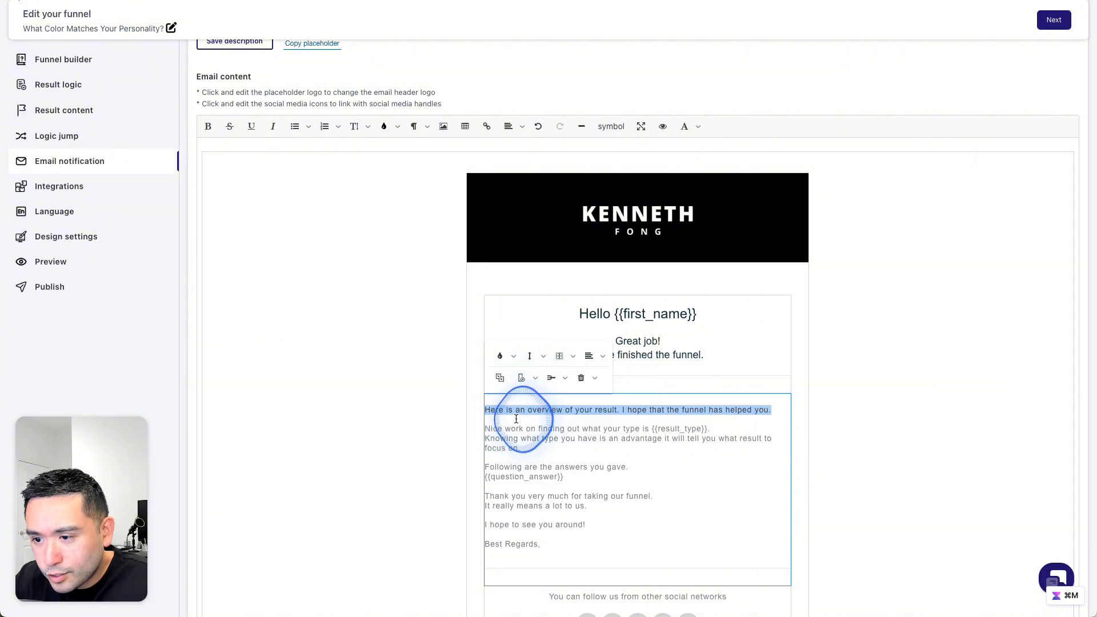
Try to color the "Here is an overview of your result" line blue through the cell's text color options.
{"action": "left_click", "coordinate": [529, 417]}
{"action": "triple_click", "coordinate": [533, 409]}
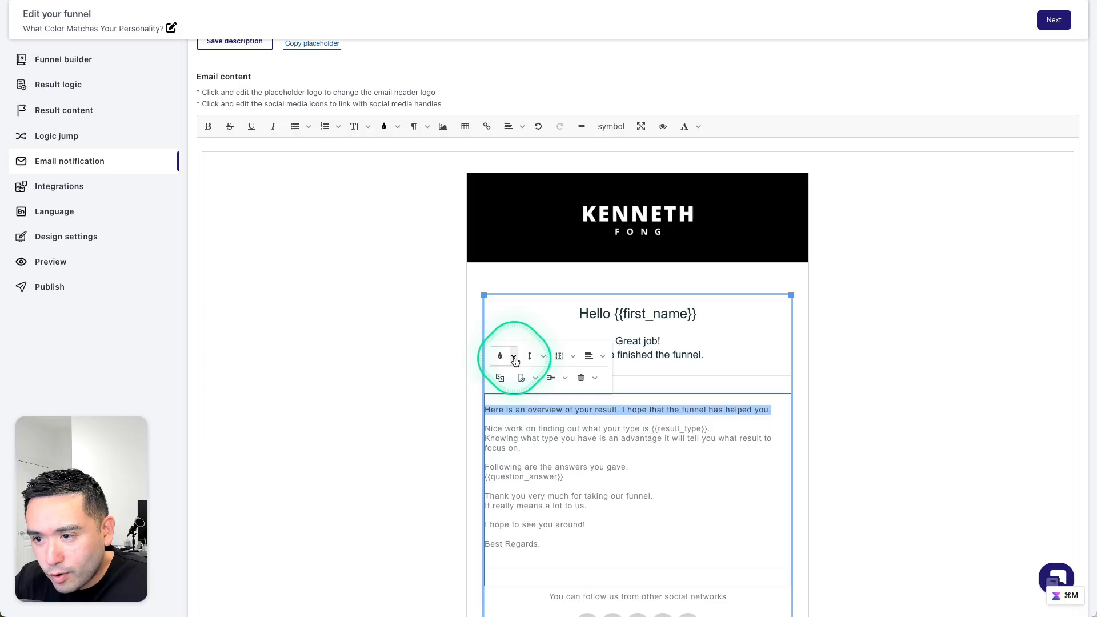
{"action": "left_click", "coordinate": [514, 357]}
{"action": "left_click", "coordinate": [570, 391]}
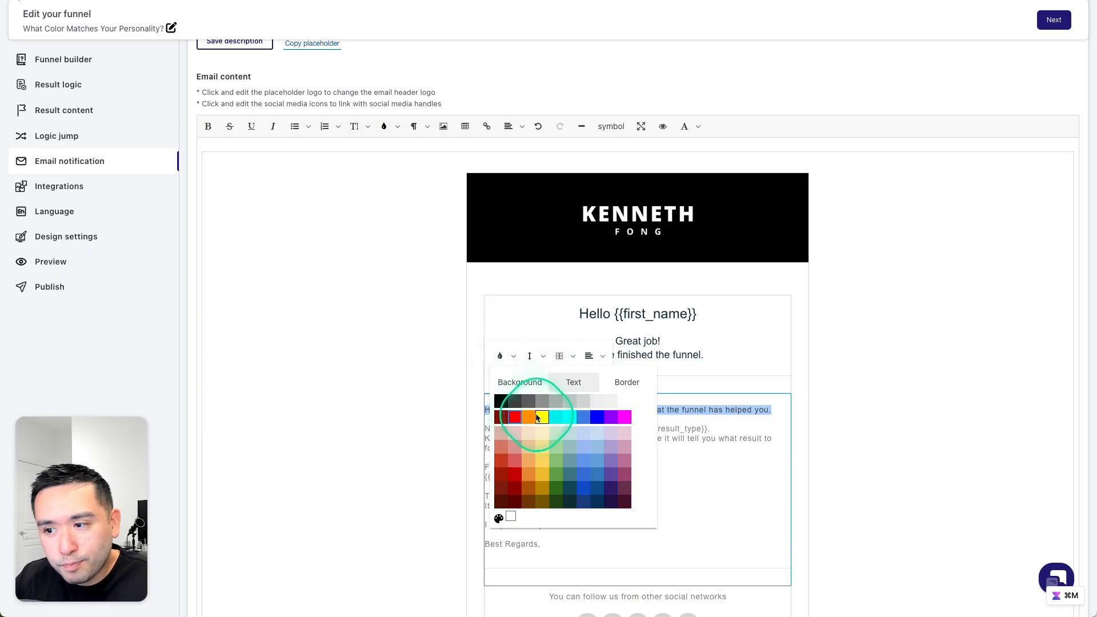
{"action": "left_click", "coordinate": [594, 420]}
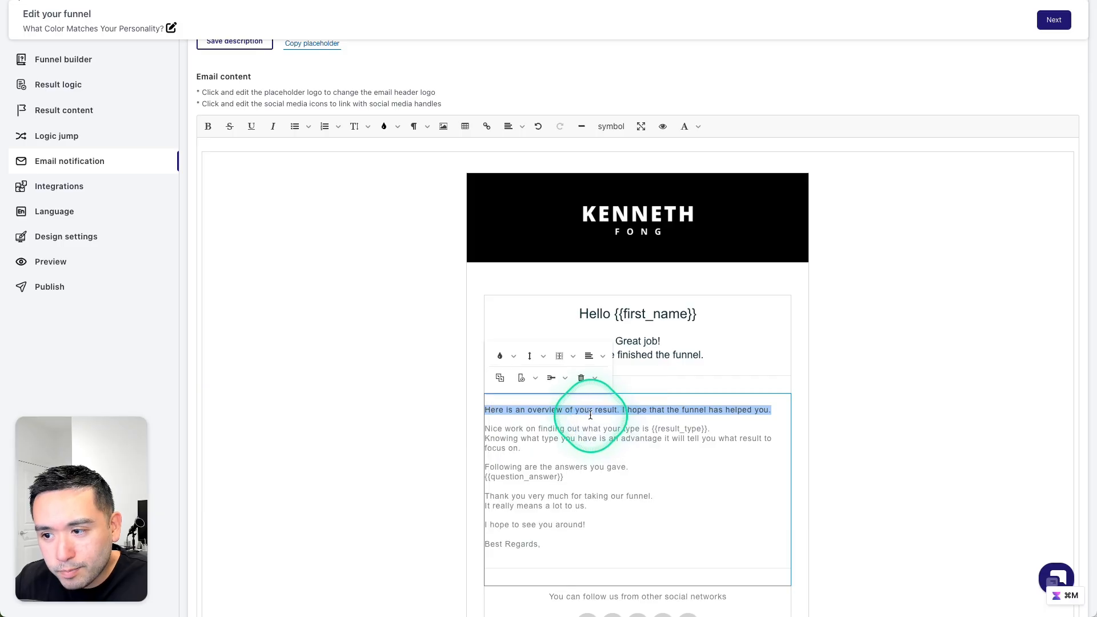
Set the text color of the email body from "Here is an overview" through "focus on." to magenta.
{"action": "left_click", "coordinate": [533, 434]}
{"action": "scroll", "coordinate": [534, 435], "scroll_direction": "down", "scroll_amount": 4}
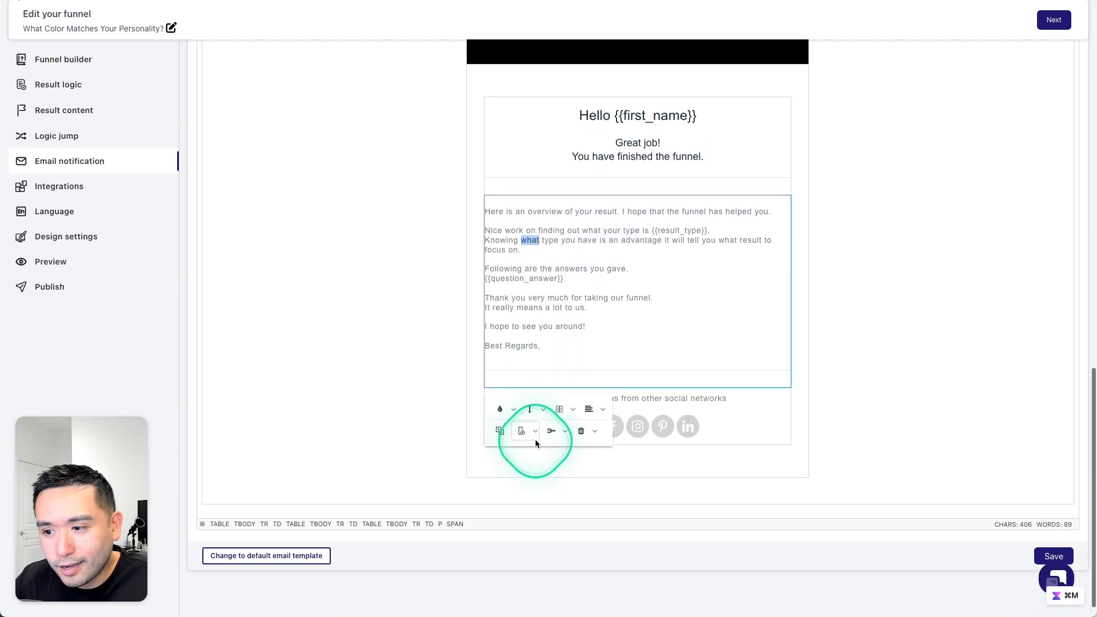
{"action": "left_click", "coordinate": [539, 350]}
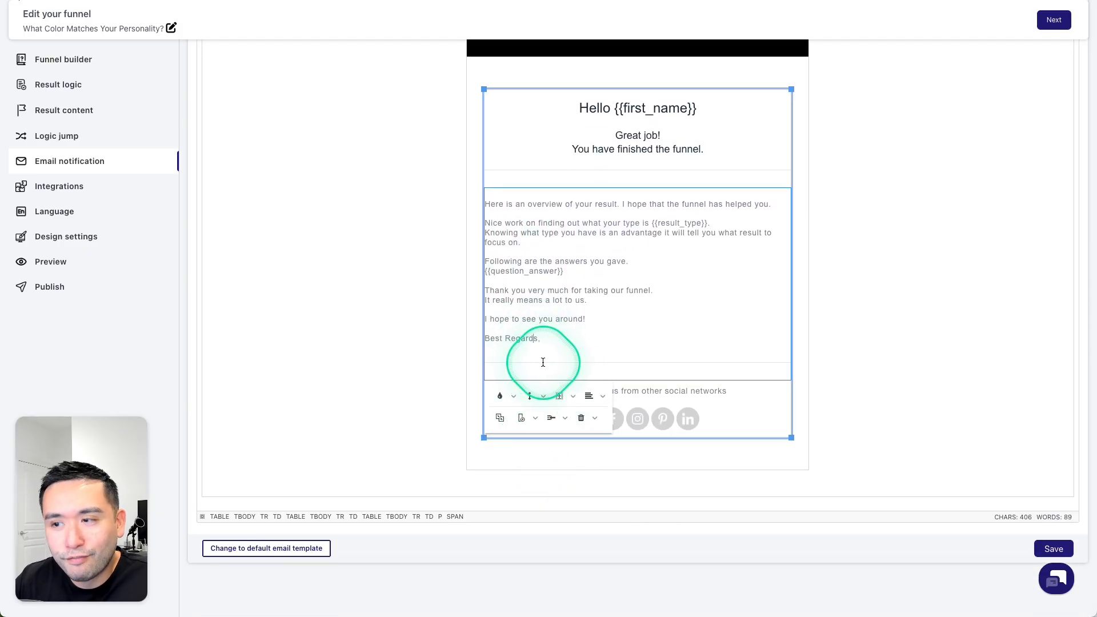
{"action": "scroll", "coordinate": [543, 362], "scroll_direction": "up", "scroll_amount": 3}
{"action": "left_click_drag", "start_coordinate": [520, 413], "coordinate": [487, 375]}
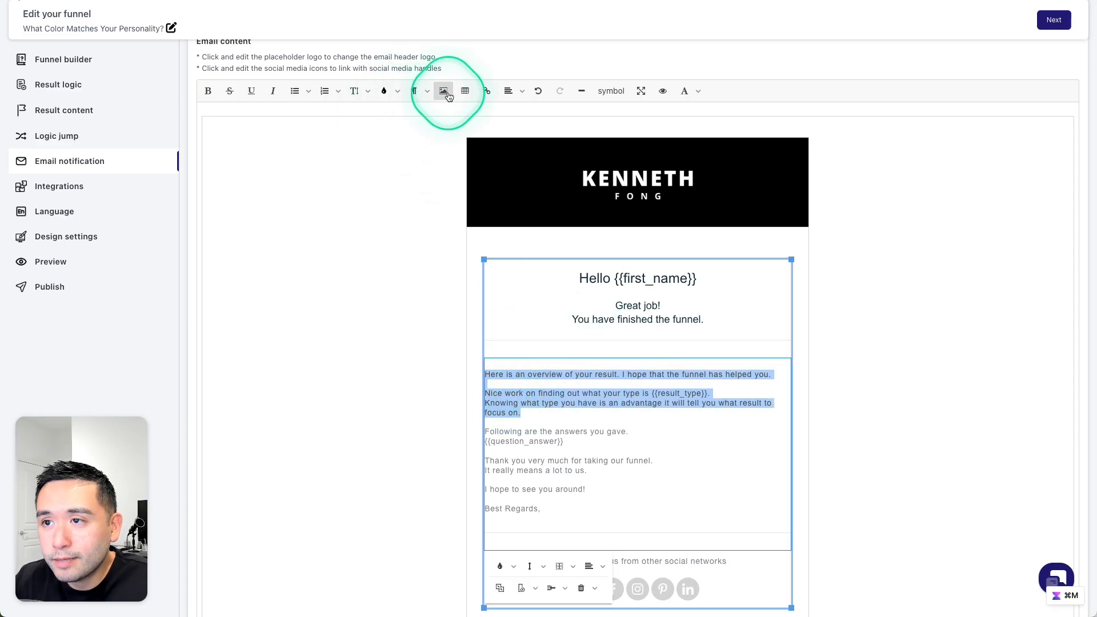
{"action": "left_click", "coordinate": [382, 95]}
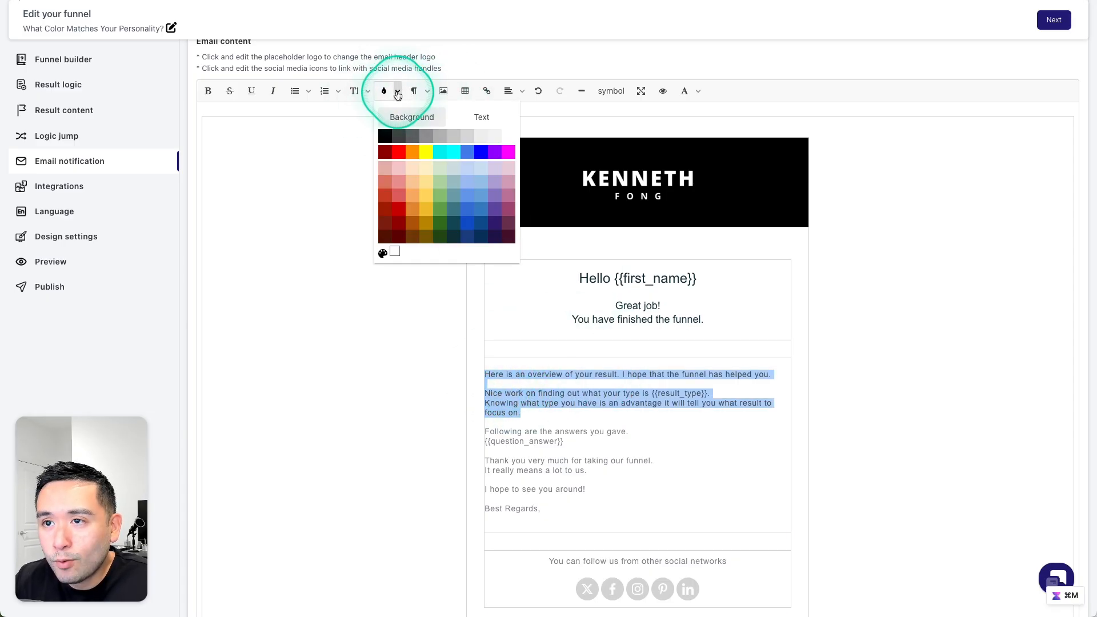
{"action": "left_click", "coordinate": [480, 119]}
{"action": "left_click", "coordinate": [508, 152]}
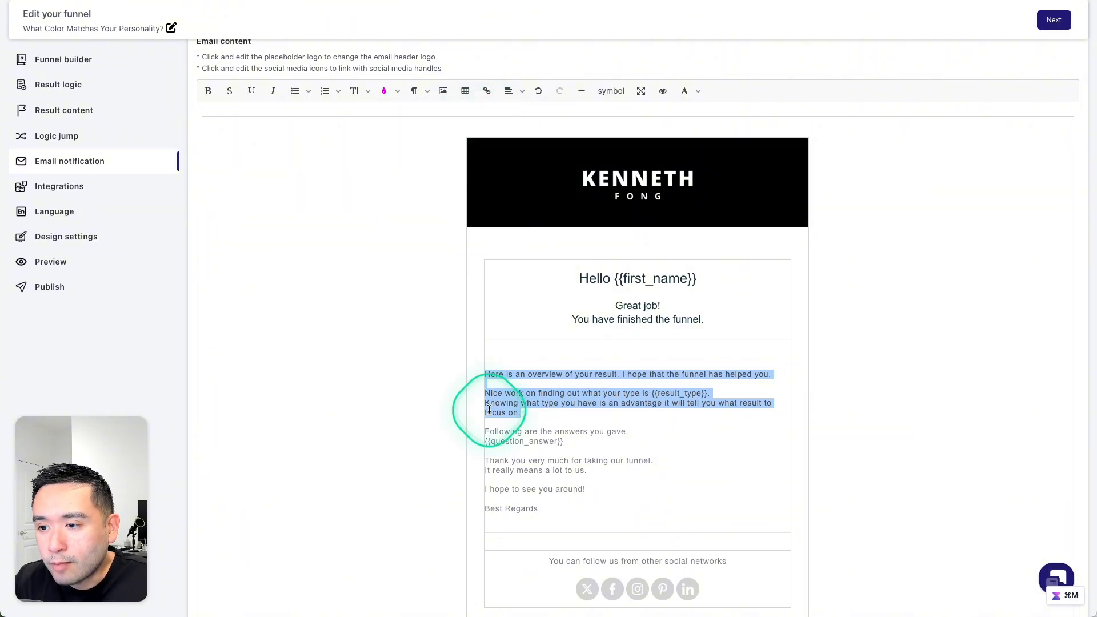
{"action": "left_click", "coordinate": [487, 412]}
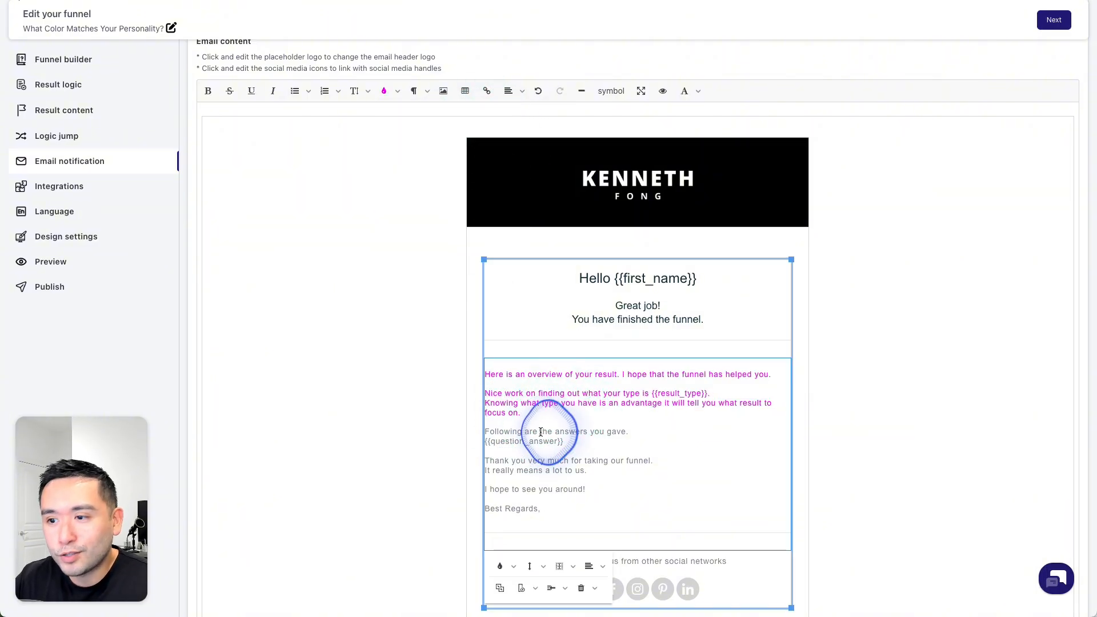
Try red and white color swatches on the email text from "Following are the answers you gave" through "Best Regards,".
{"action": "left_click_drag", "start_coordinate": [540, 509], "coordinate": [487, 432]}
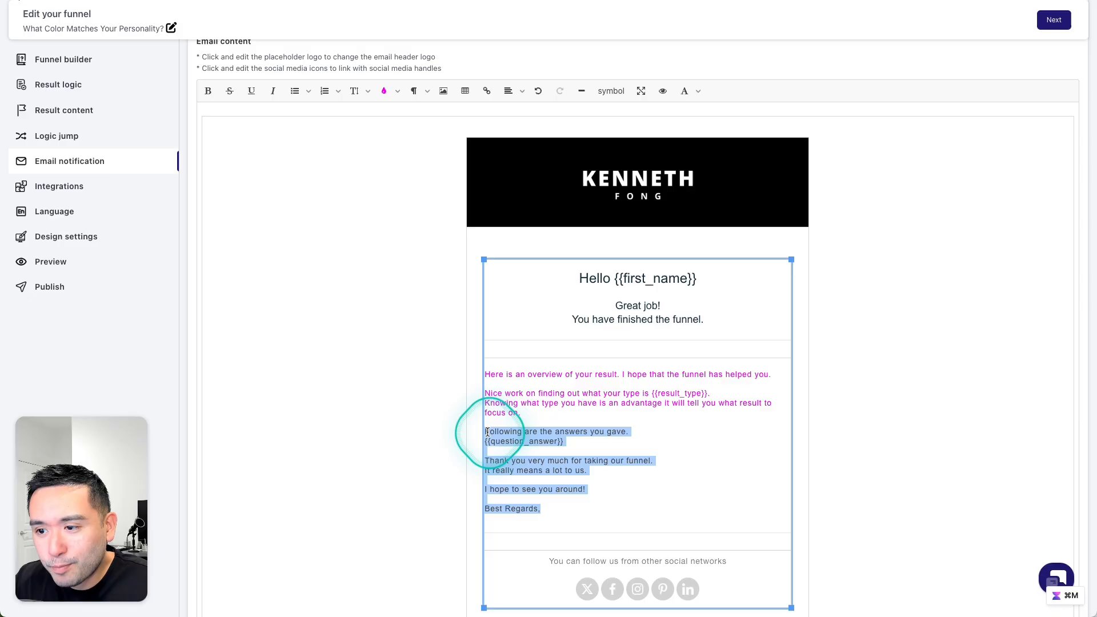
{"action": "left_click", "coordinate": [400, 94]}
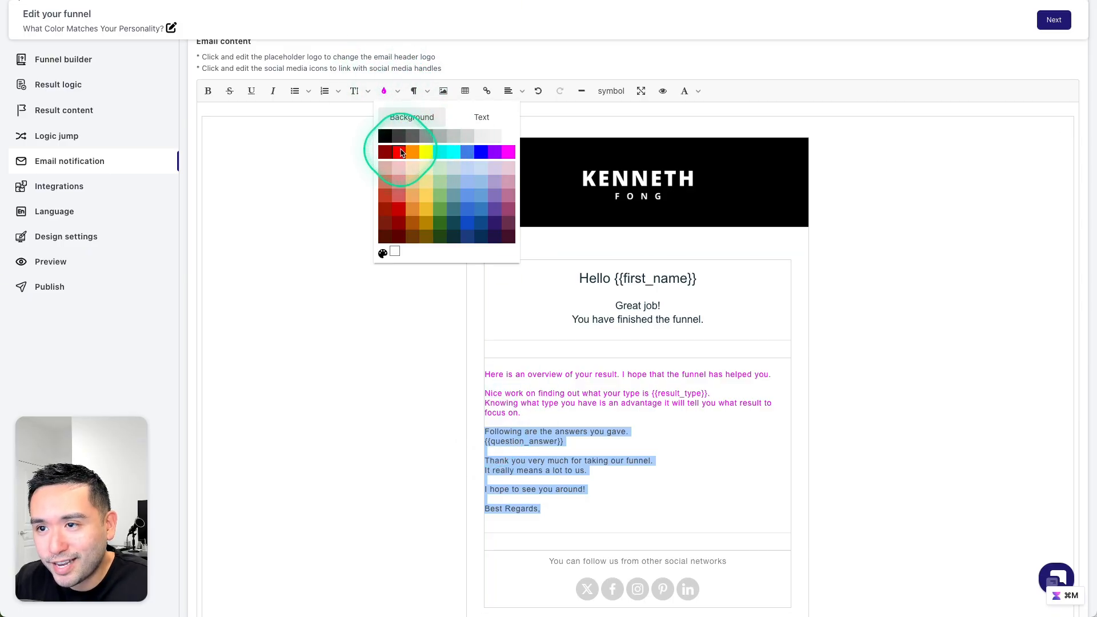
{"action": "left_click", "coordinate": [402, 153]}
{"action": "left_click", "coordinate": [562, 513]}
{"action": "left_click_drag", "start_coordinate": [562, 513], "coordinate": [487, 429]}
{"action": "left_click", "coordinate": [400, 92]}
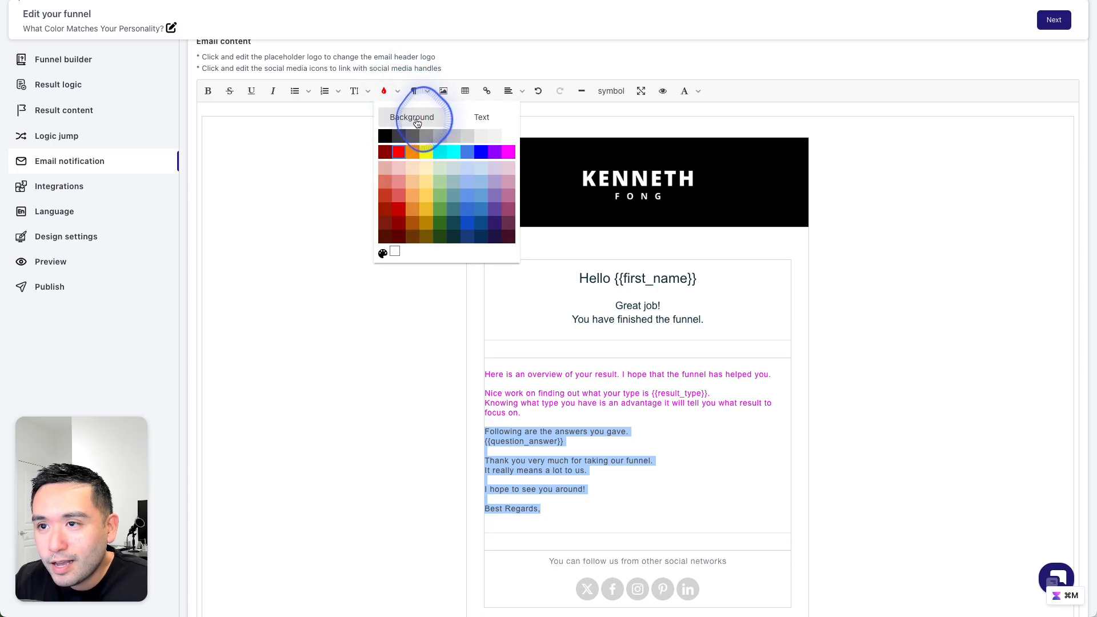
{"action": "left_click", "coordinate": [510, 136]}
Set the text color of the selected lines, from "Following are the answers you gave" through "Best Regards,", to red.
{"action": "left_click", "coordinate": [371, 92]}
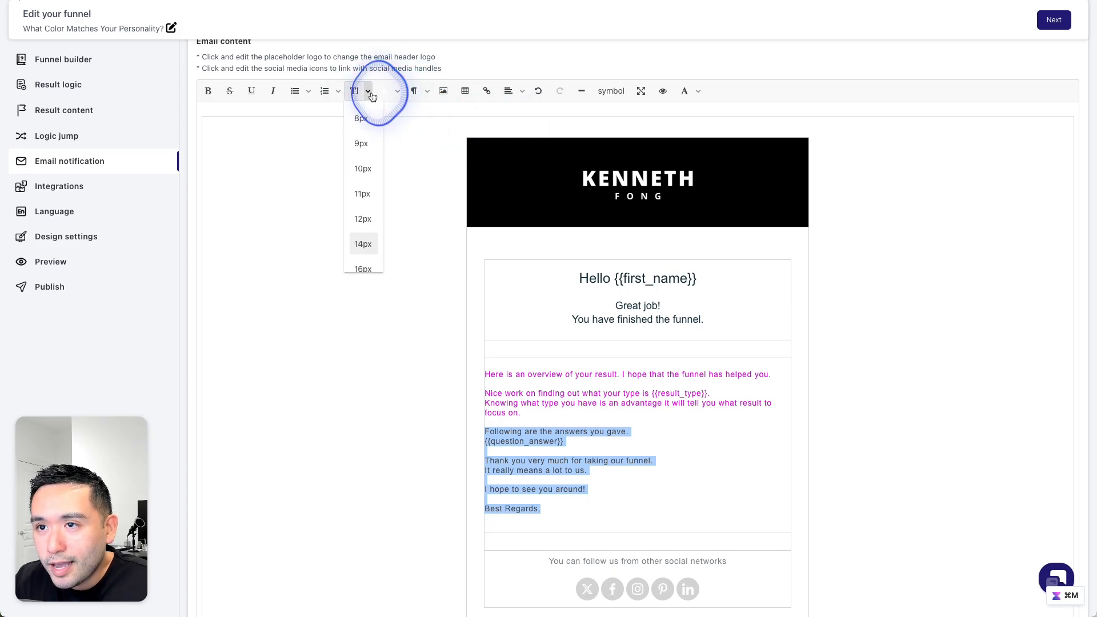
{"action": "left_click", "coordinate": [396, 94]}
{"action": "left_click", "coordinate": [485, 120]}
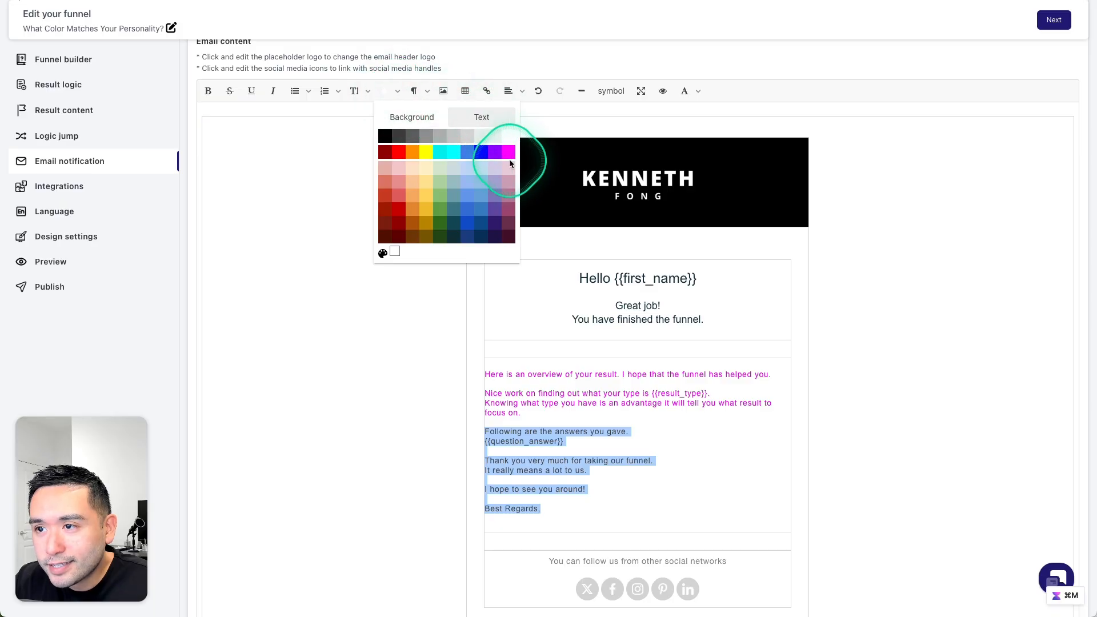
{"action": "left_click", "coordinate": [393, 153]}
{"action": "left_click", "coordinate": [417, 189]}
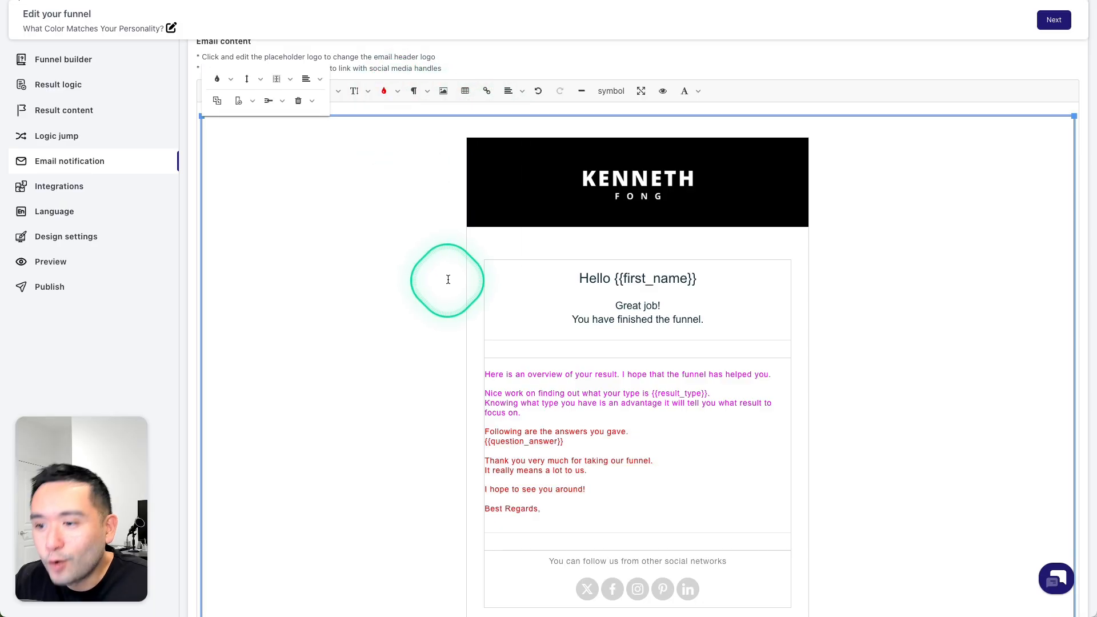
Save the customized customer email template.
{"action": "left_click", "coordinate": [593, 365]}
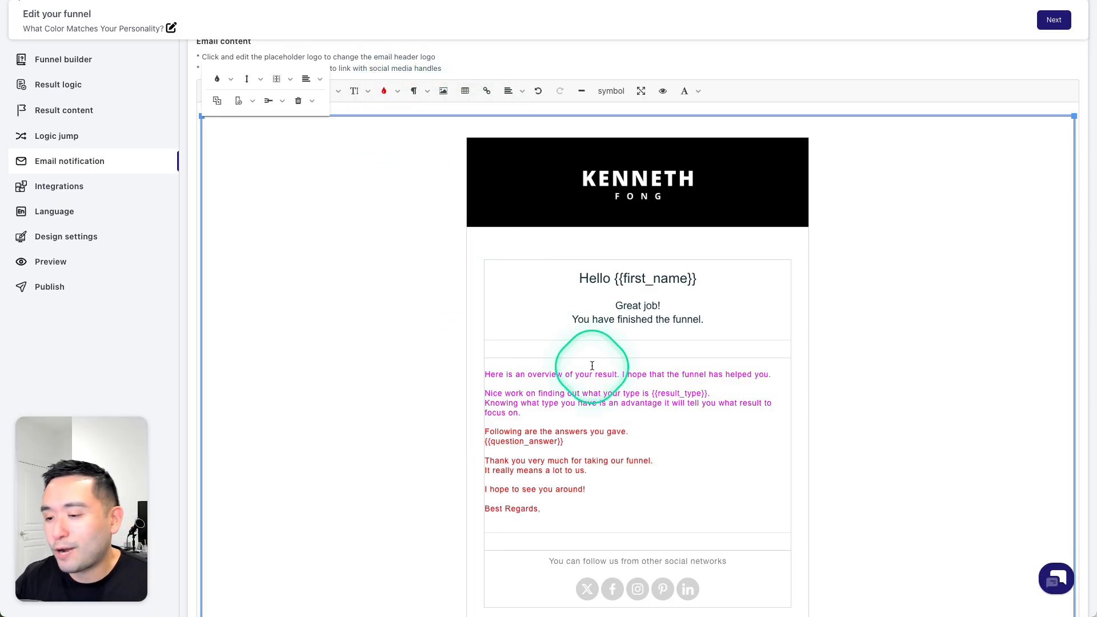
{"action": "left_click", "coordinate": [522, 337]}
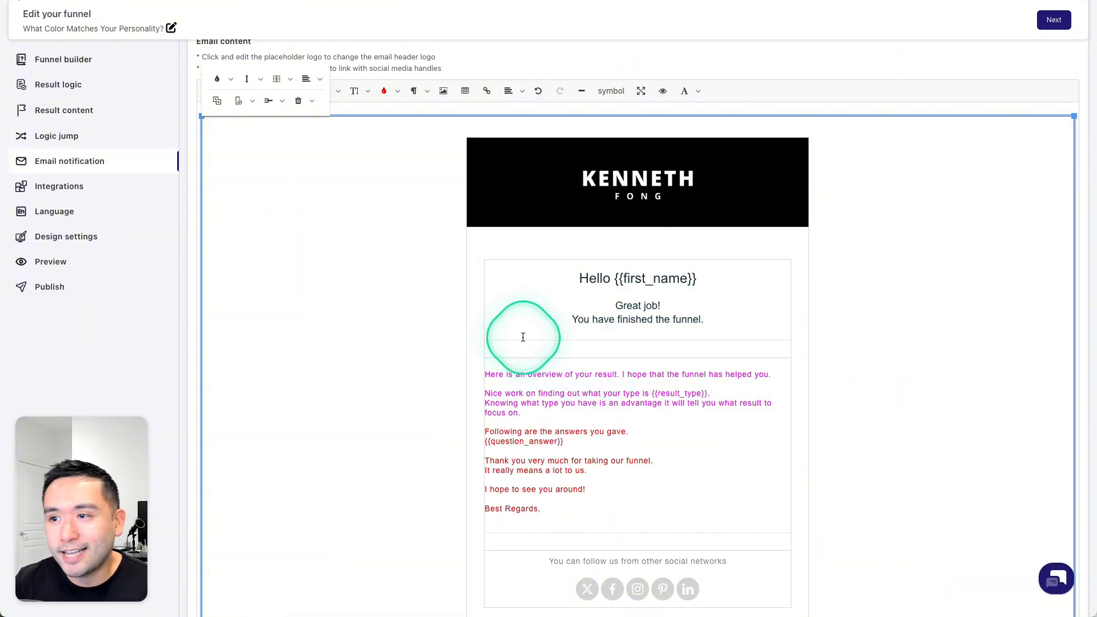
{"action": "left_click", "coordinate": [813, 374]}
{"action": "scroll", "coordinate": [915, 446], "scroll_direction": "down", "scroll_amount": 3}
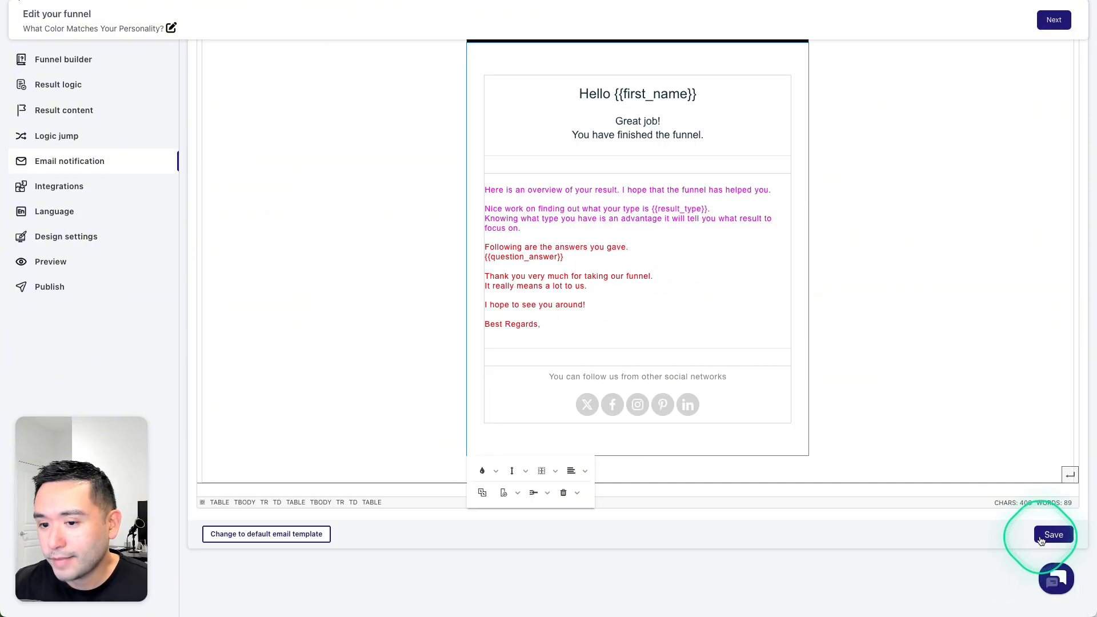
{"action": "left_click", "coordinate": [1052, 536]}
Look through the funnel's available integrations for email marketing, automation, tracking and scheduling.
{"action": "left_click", "coordinate": [80, 185]}
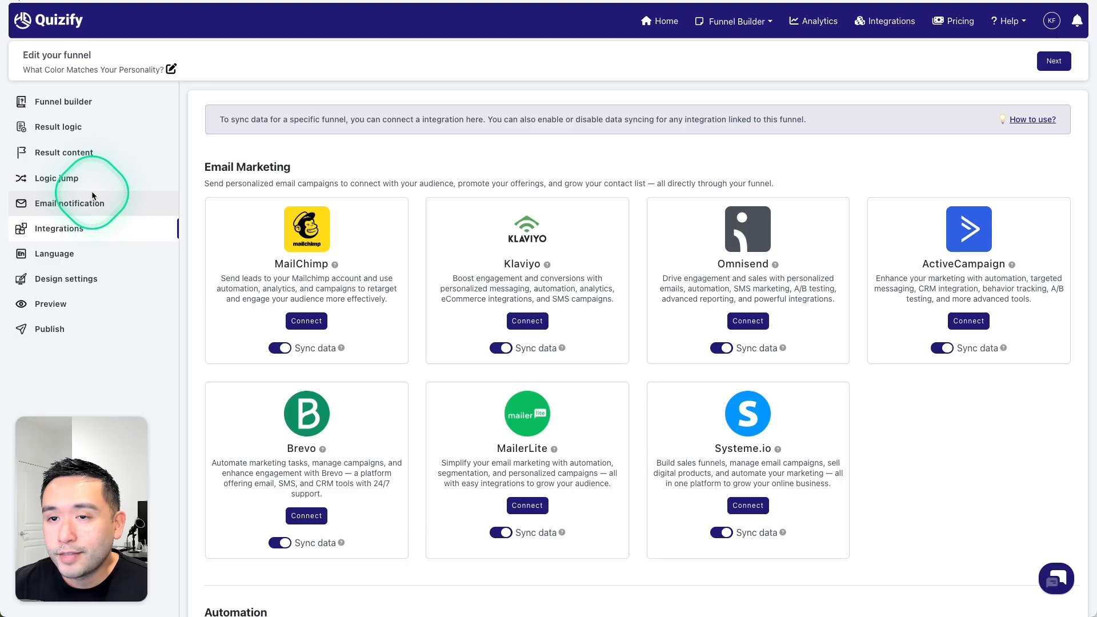
{"action": "scroll", "coordinate": [342, 177], "scroll_direction": "down", "scroll_amount": 3}
{"action": "scroll", "coordinate": [400, 243], "scroll_direction": "up", "scroll_amount": 1}
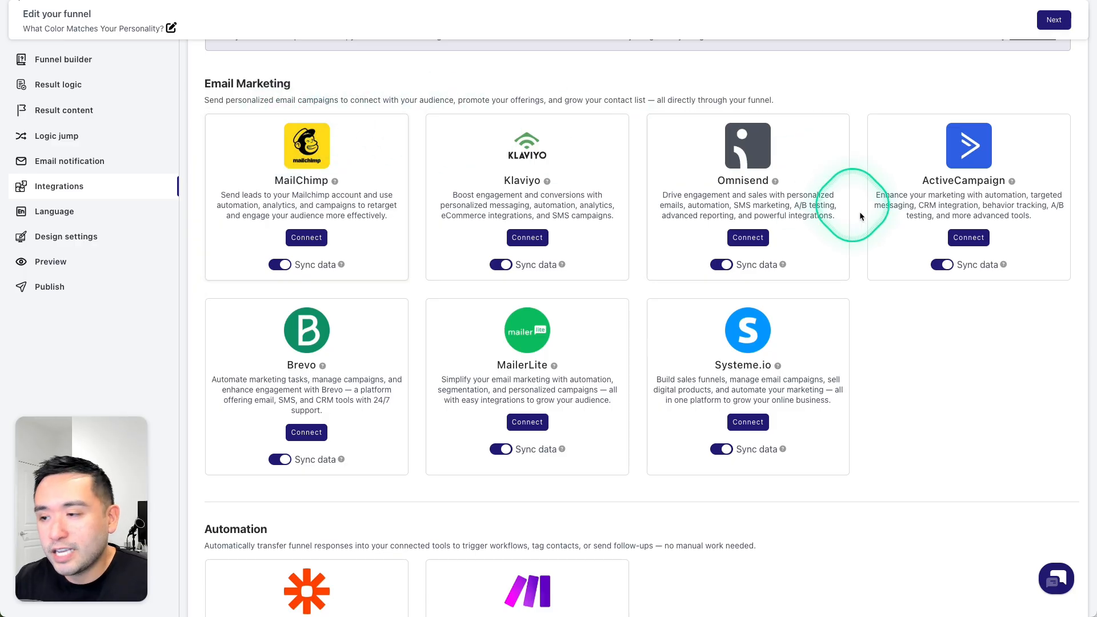
{"action": "scroll", "coordinate": [448, 359], "scroll_direction": "down", "scroll_amount": 2}
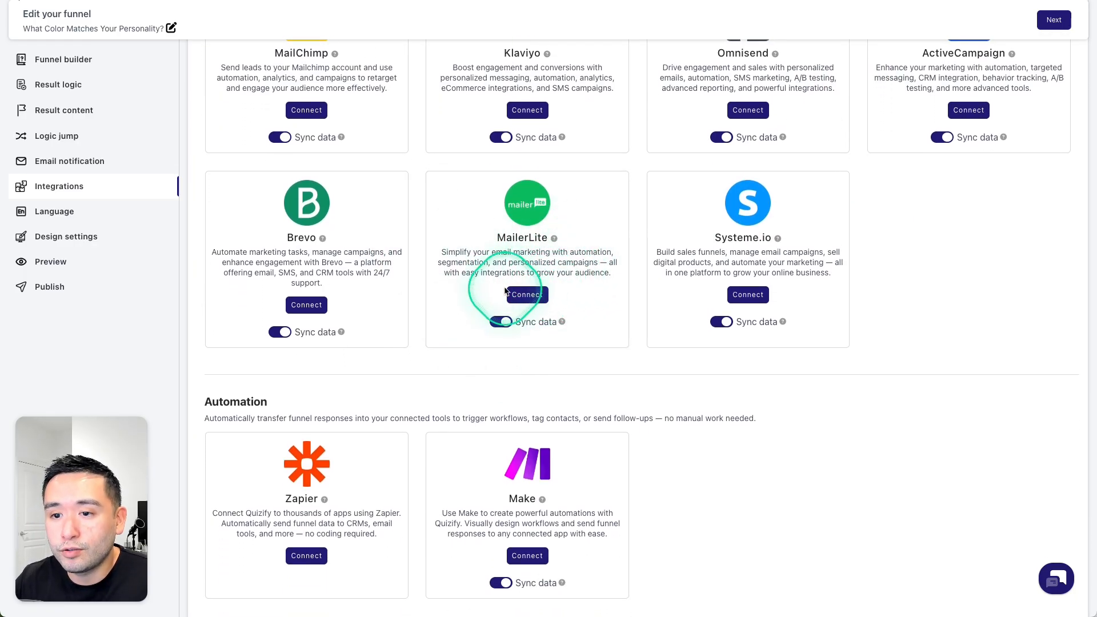
{"action": "scroll", "coordinate": [428, 343], "scroll_direction": "down", "scroll_amount": 1}
{"action": "scroll", "coordinate": [526, 295], "scroll_direction": "down", "scroll_amount": 3}
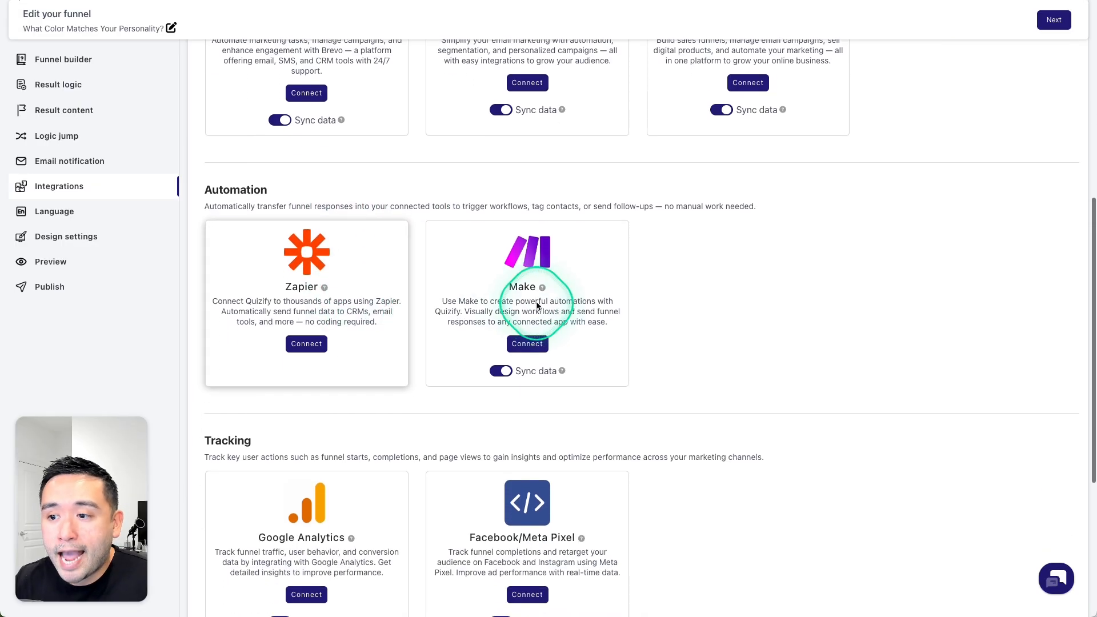
{"action": "scroll", "coordinate": [384, 308], "scroll_direction": "down", "scroll_amount": 2}
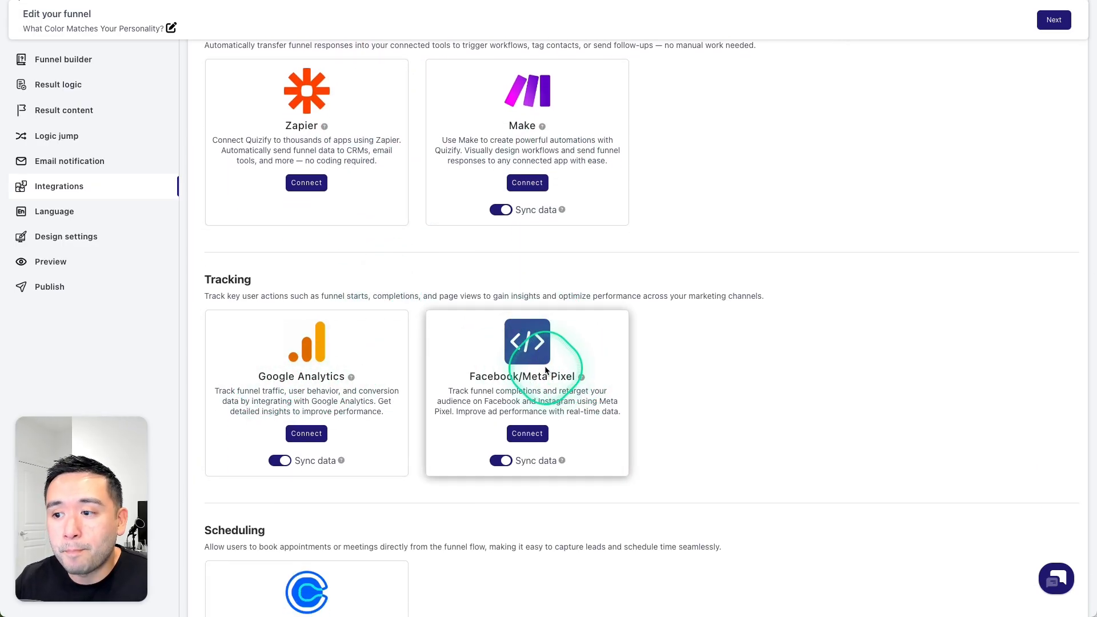
{"action": "scroll", "coordinate": [548, 371], "scroll_direction": "down", "scroll_amount": 2}
{"action": "scroll", "coordinate": [538, 369], "scroll_direction": "down", "scroll_amount": 1}
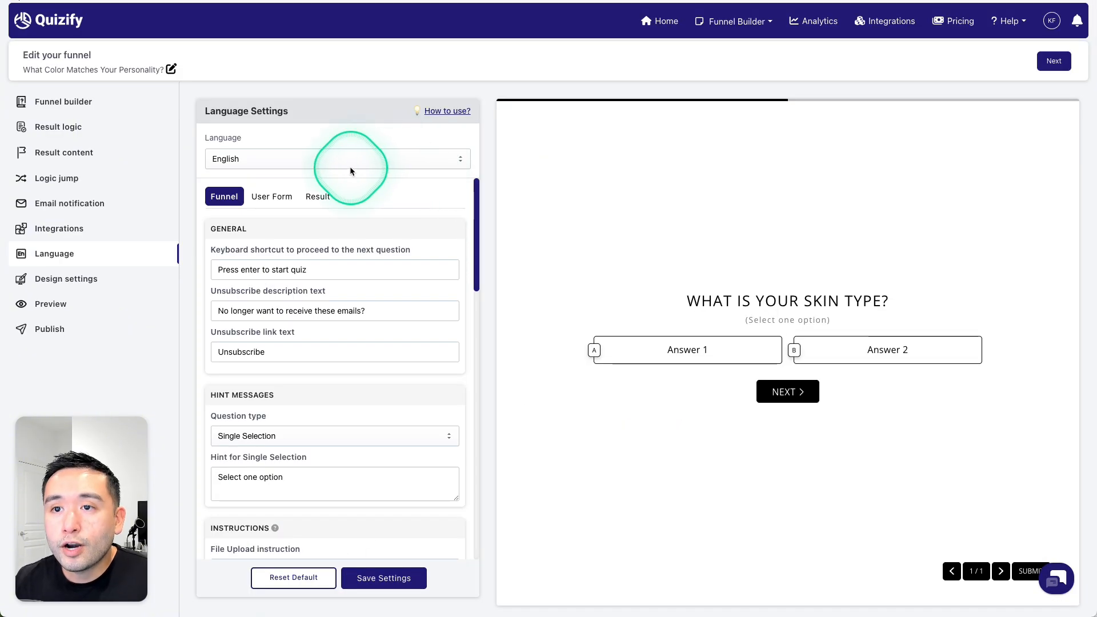
Review the available funnel languages, keeping English, and open the design settings.
{"action": "left_click", "coordinate": [354, 165]}
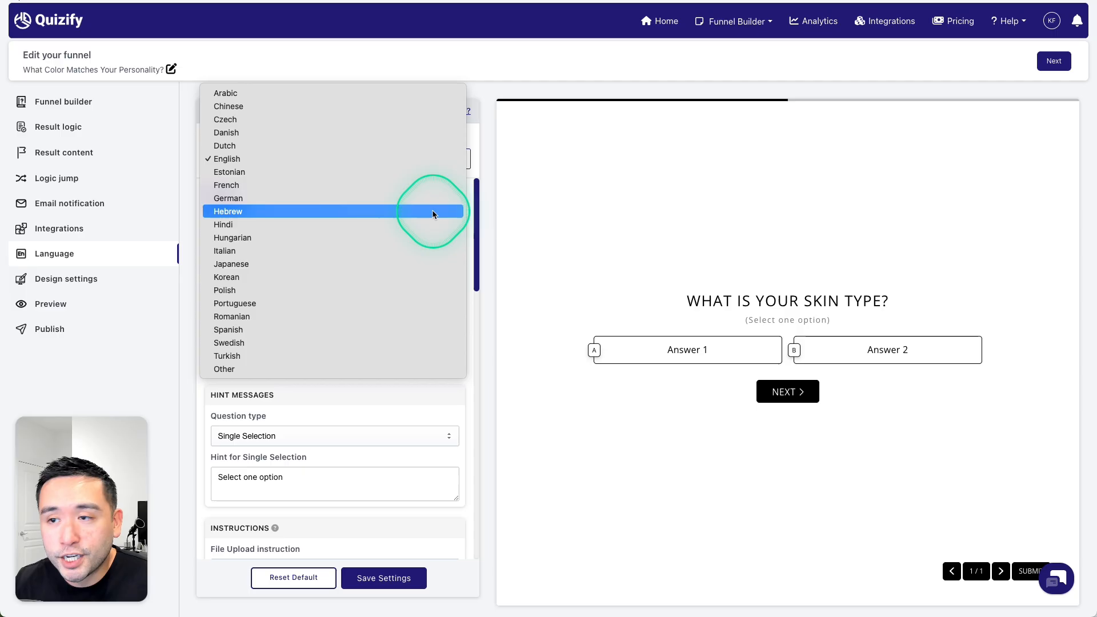
{"action": "left_click", "coordinate": [474, 175]}
{"action": "left_click", "coordinate": [423, 159]}
{"action": "left_click", "coordinate": [93, 285]}
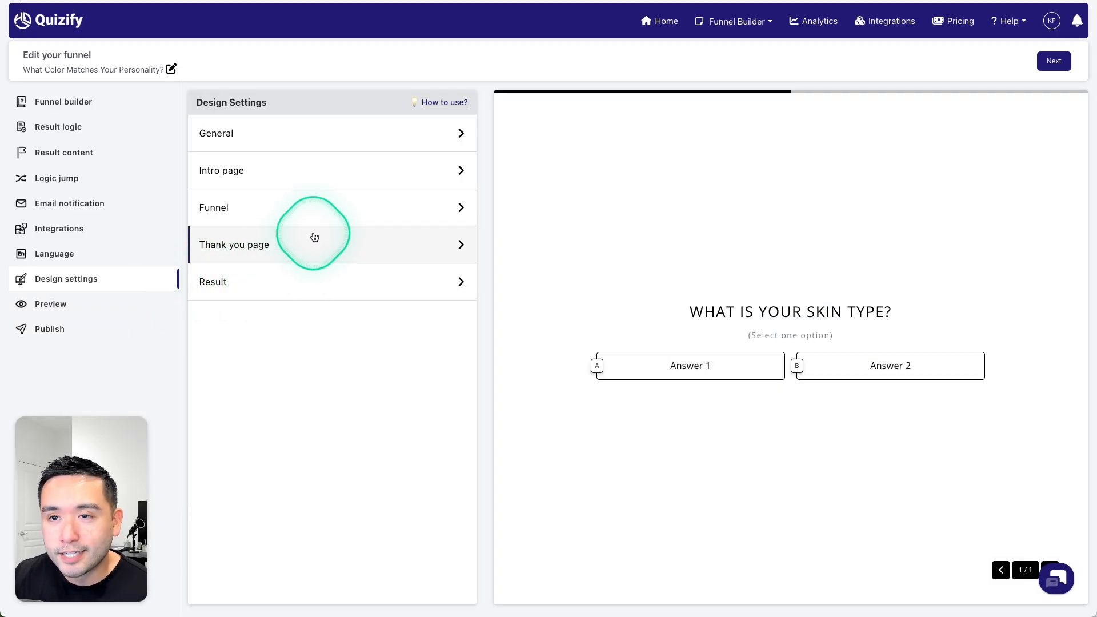
Replace the funnel's theme with Mystic Twilight in the general design settings and confirm the replacement.
{"action": "left_click", "coordinate": [299, 142]}
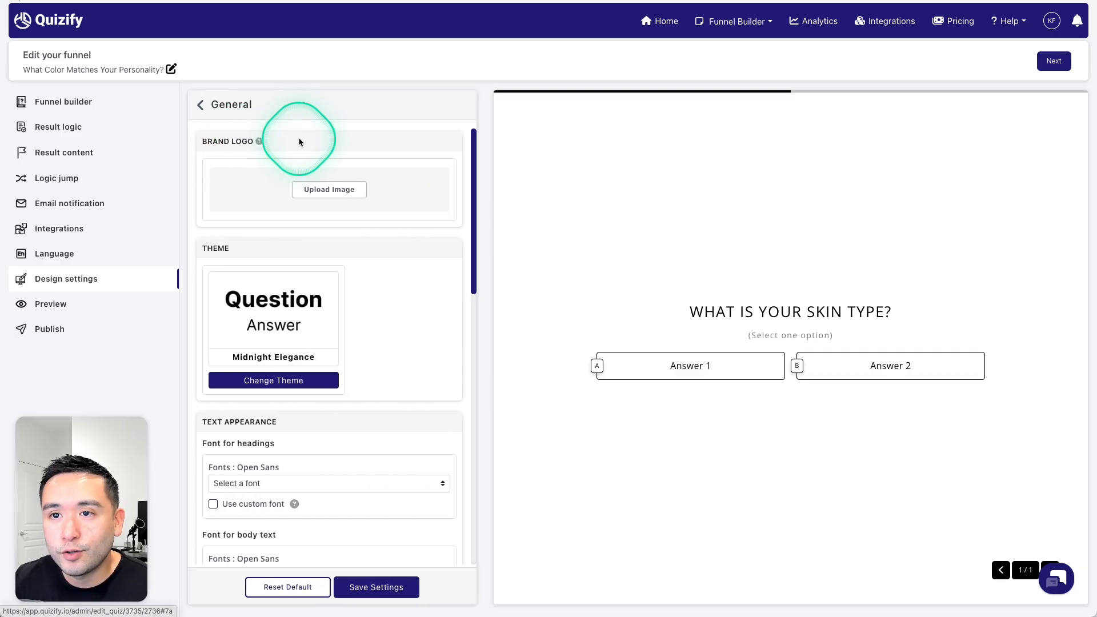
{"action": "left_click", "coordinate": [326, 190]}
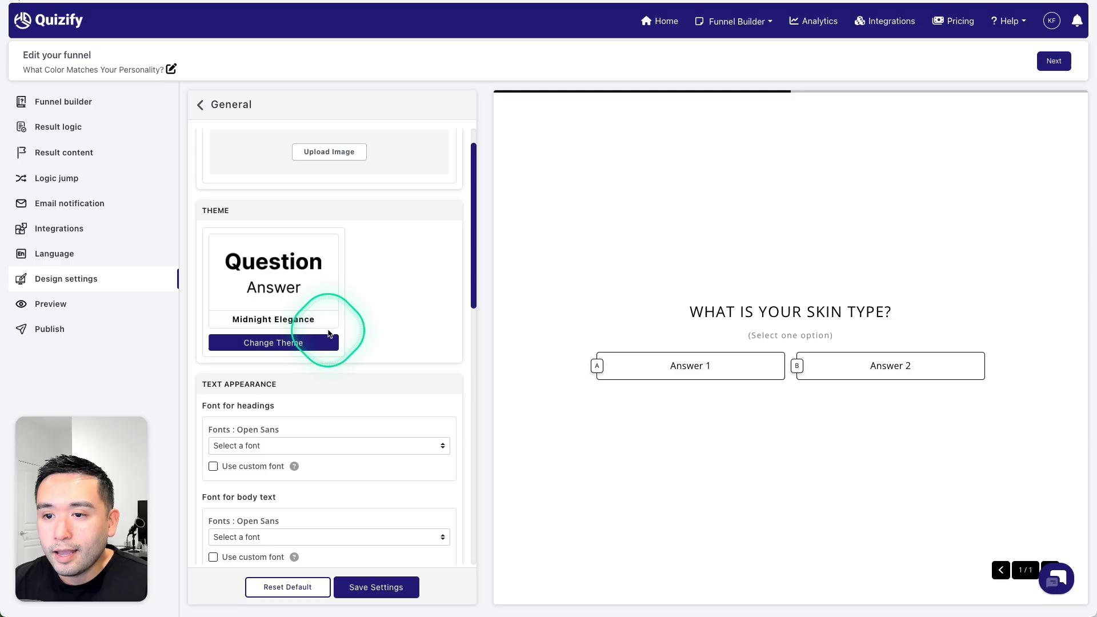
{"action": "left_click", "coordinate": [291, 343]}
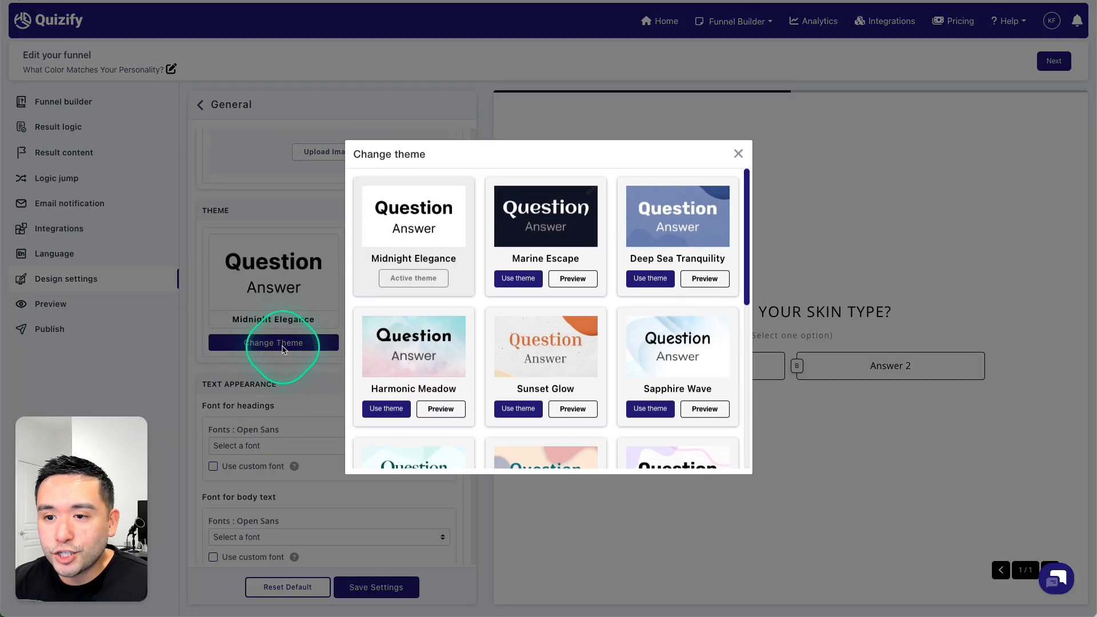
{"action": "scroll", "coordinate": [573, 277], "scroll_direction": "down", "scroll_amount": 3}
{"action": "scroll", "coordinate": [569, 320], "scroll_direction": "up", "scroll_amount": 3}
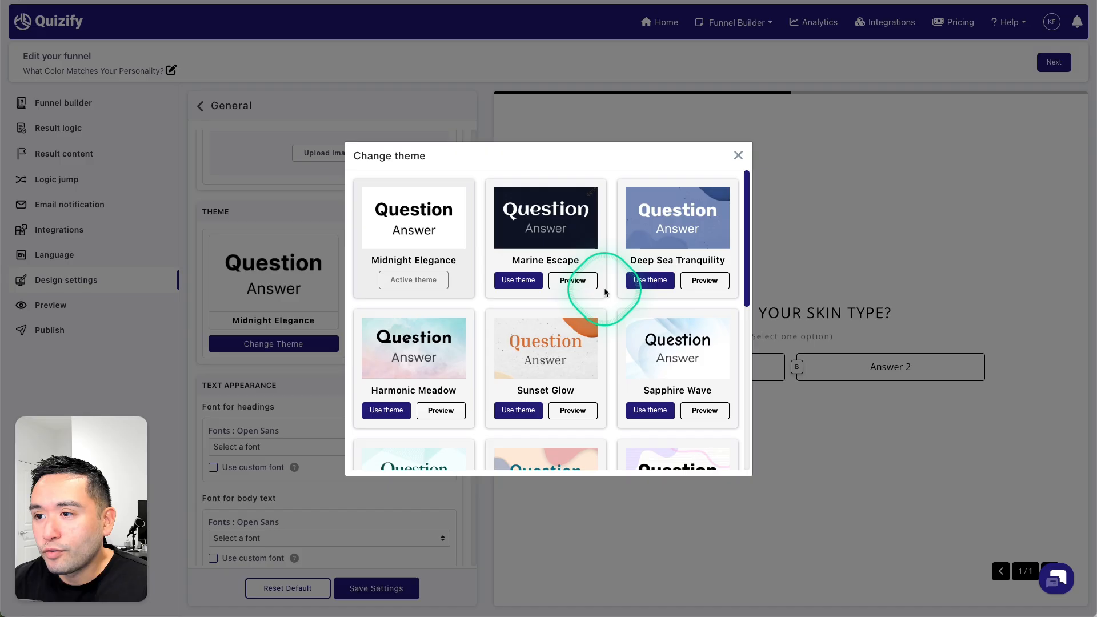
{"action": "scroll", "coordinate": [600, 252], "scroll_direction": "down", "scroll_amount": 6}
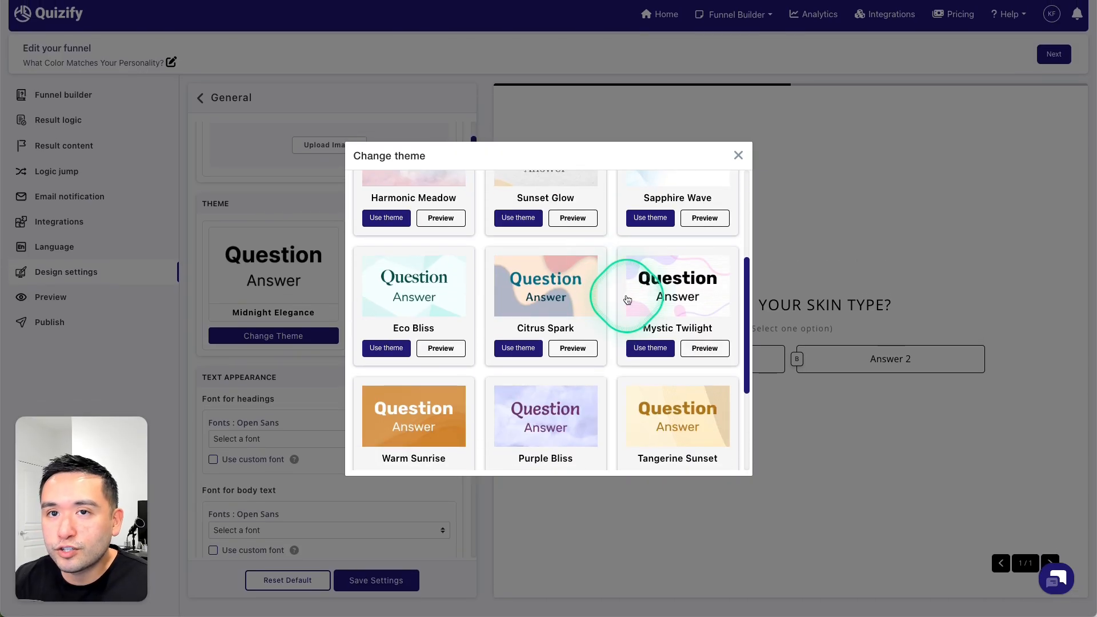
{"action": "scroll", "coordinate": [686, 309], "scroll_direction": "down", "scroll_amount": 1}
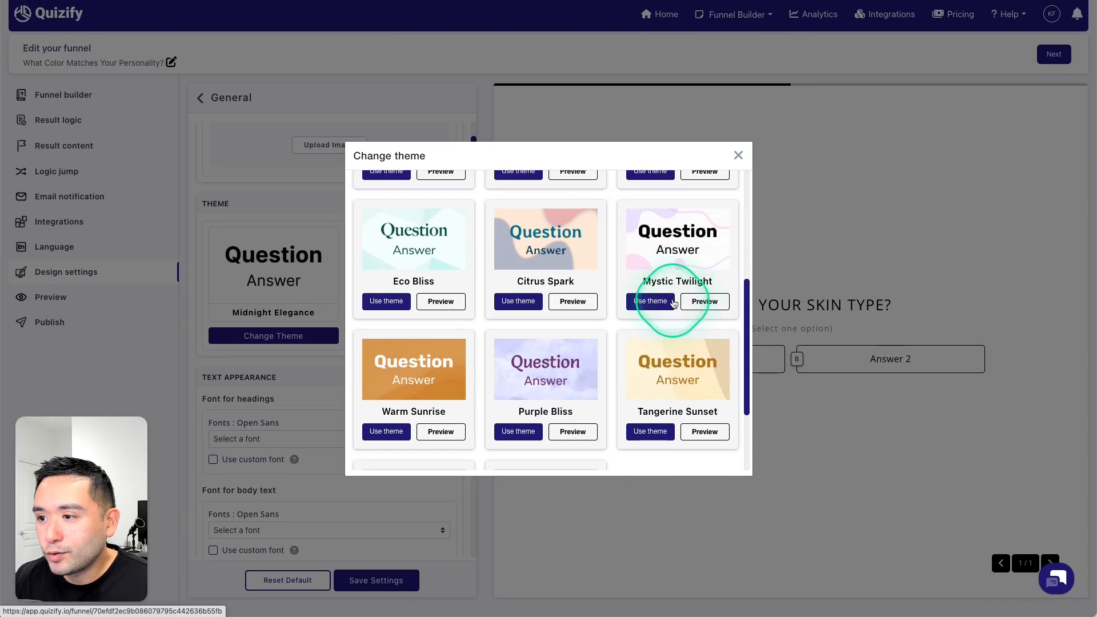
{"action": "left_click", "coordinate": [653, 304]}
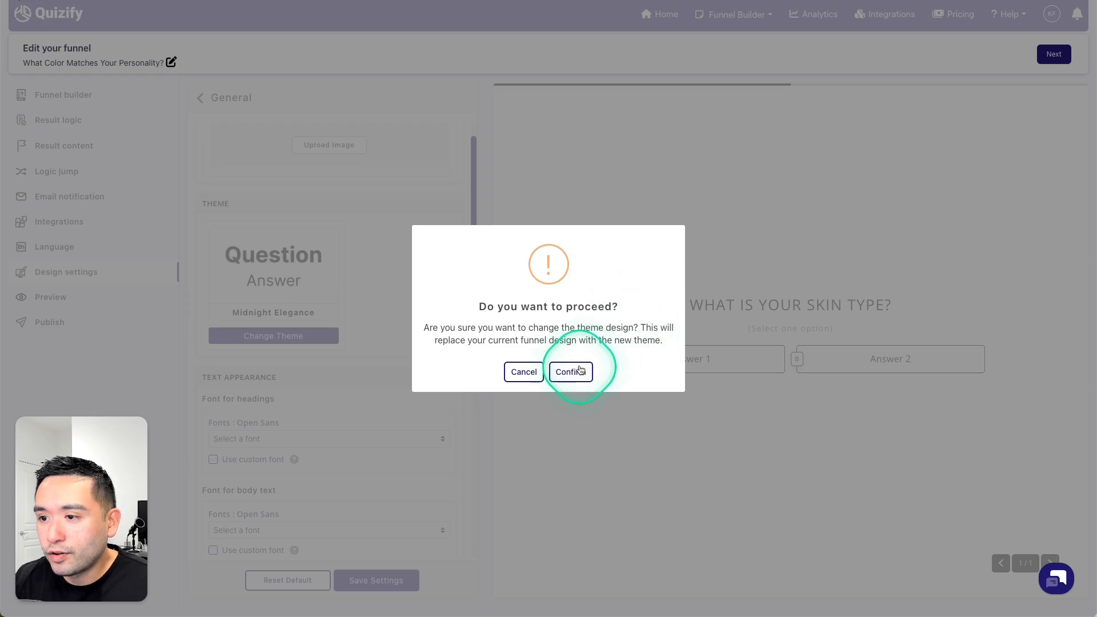
{"action": "left_click", "coordinate": [568, 372]}
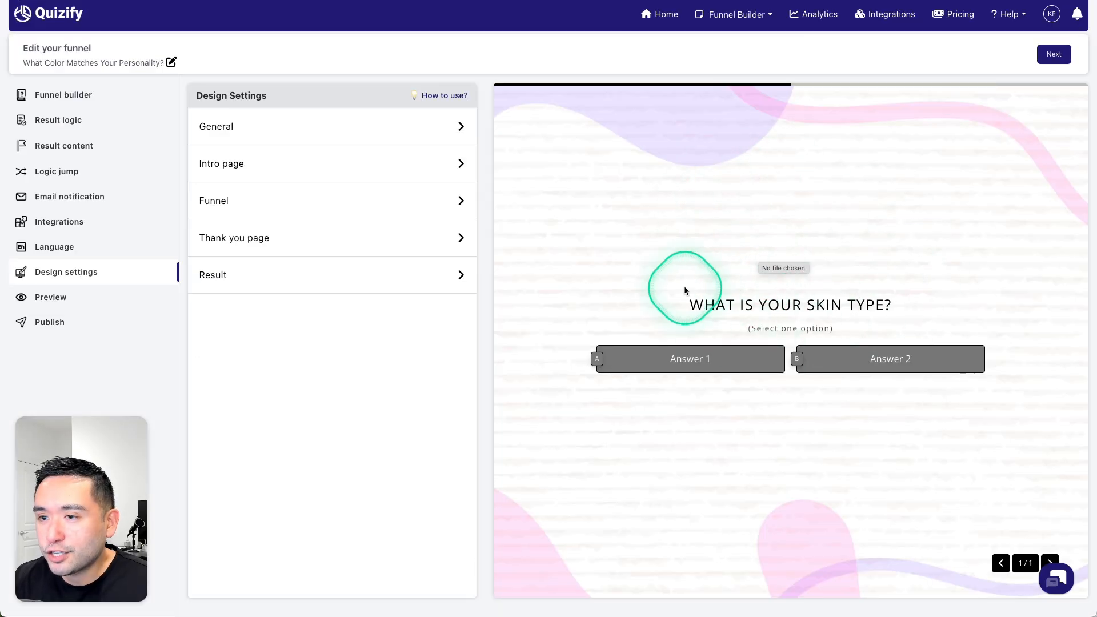
Try the different desktop background image layouts on the intro page and return to the full-background layout.
{"action": "left_click", "coordinate": [416, 169]}
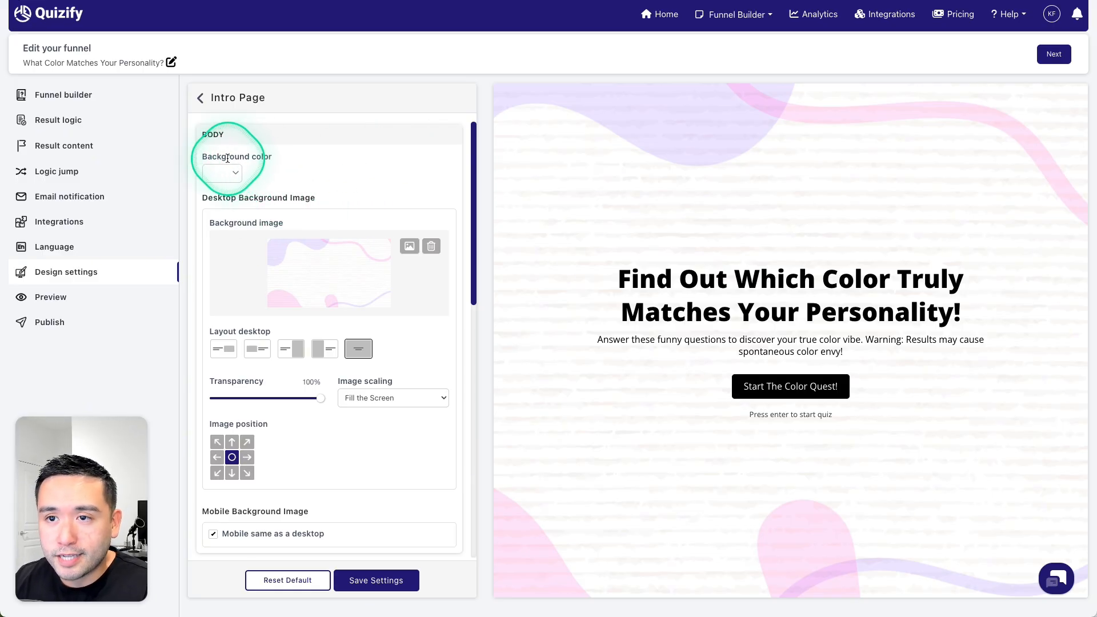
{"action": "left_click_drag", "start_coordinate": [227, 158], "coordinate": [264, 158]}
{"action": "scroll", "coordinate": [366, 260], "scroll_direction": "down", "scroll_amount": 2}
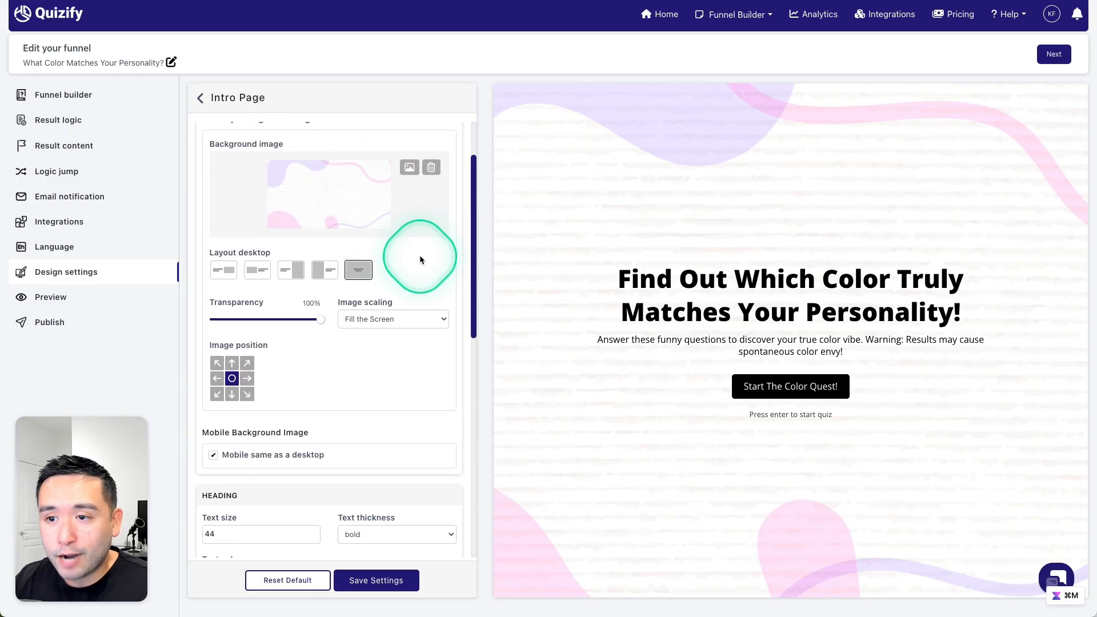
{"action": "scroll", "coordinate": [371, 240], "scroll_direction": "down", "scroll_amount": 2}
{"action": "left_click", "coordinate": [223, 210]}
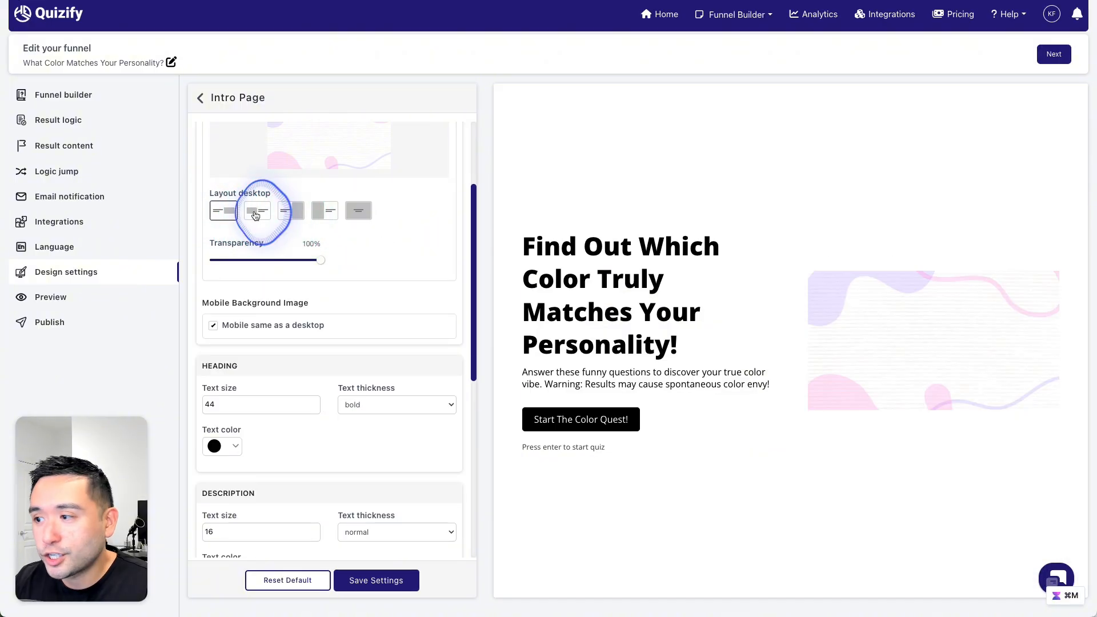
{"action": "left_click", "coordinate": [256, 212]}
{"action": "left_click", "coordinate": [292, 211]}
{"action": "left_click", "coordinate": [323, 218]}
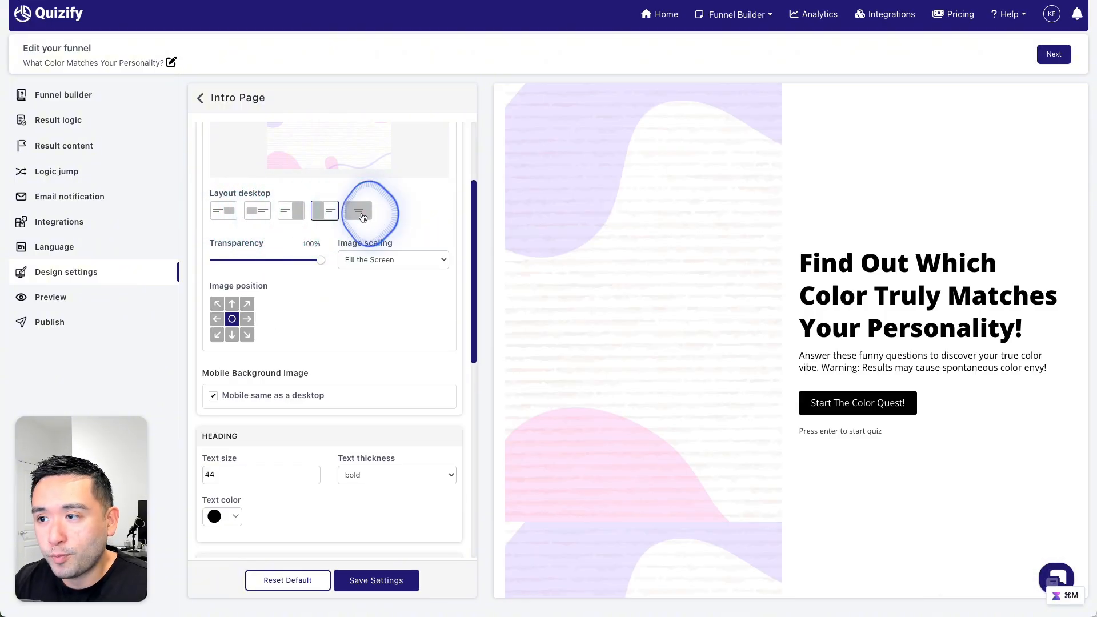
{"action": "left_click", "coordinate": [359, 211]}
Check the separate mobile background options, keep mobile the same as desktop, and save the intro page settings.
{"action": "scroll", "coordinate": [417, 229], "scroll_direction": "down", "scroll_amount": 2}
{"action": "left_click", "coordinate": [226, 306]}
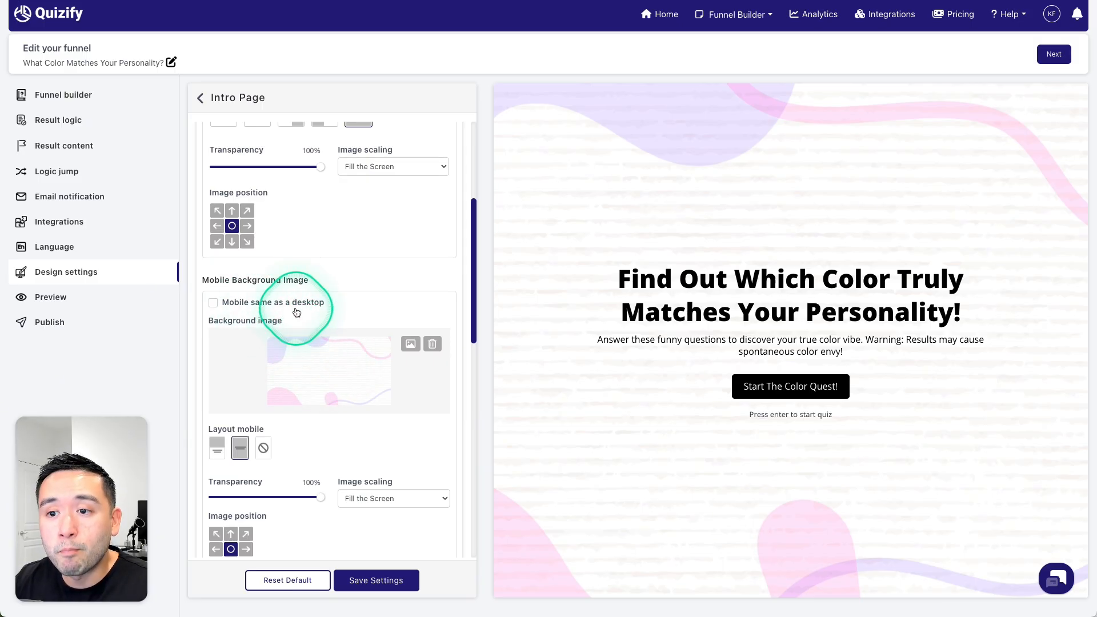
{"action": "left_click", "coordinate": [214, 303]}
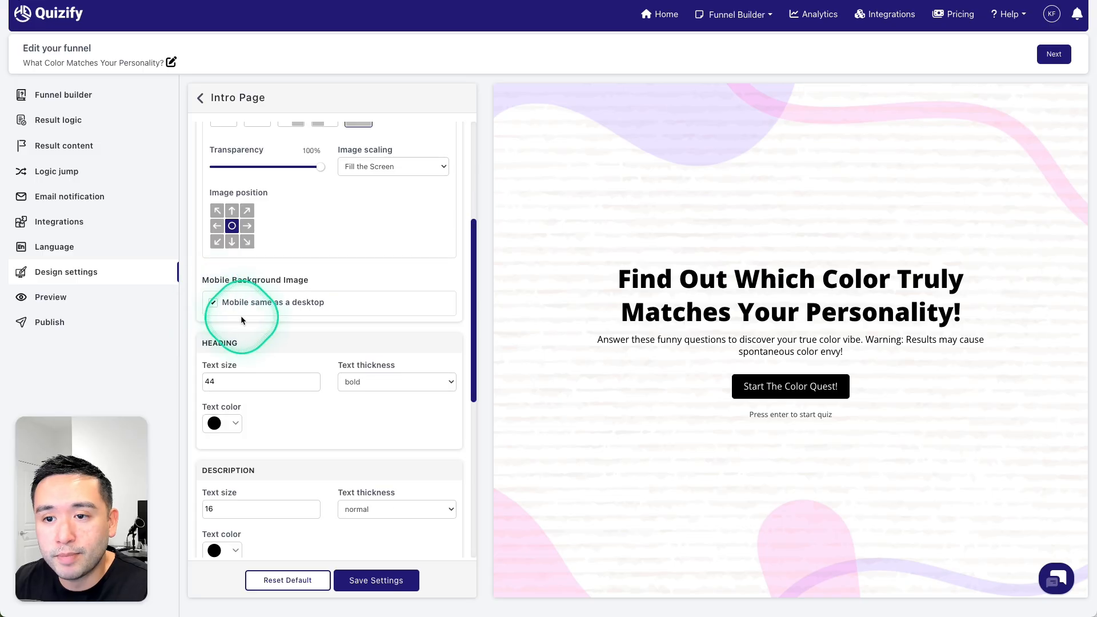
{"action": "scroll", "coordinate": [295, 277], "scroll_direction": "down", "scroll_amount": 2}
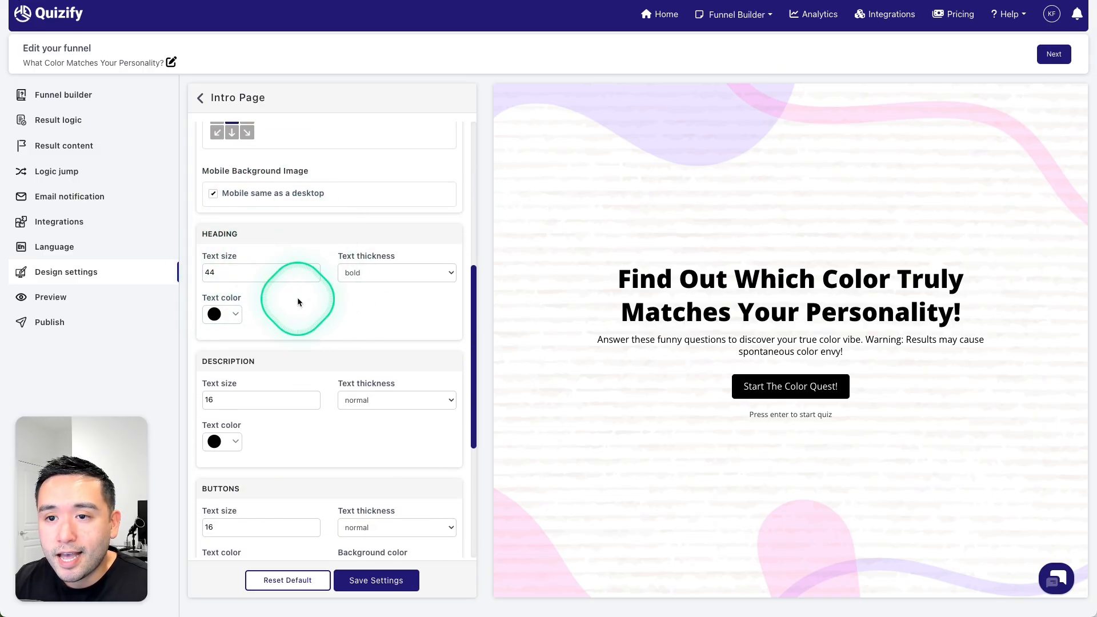
{"action": "scroll", "coordinate": [311, 301], "scroll_direction": "down", "scroll_amount": 5}
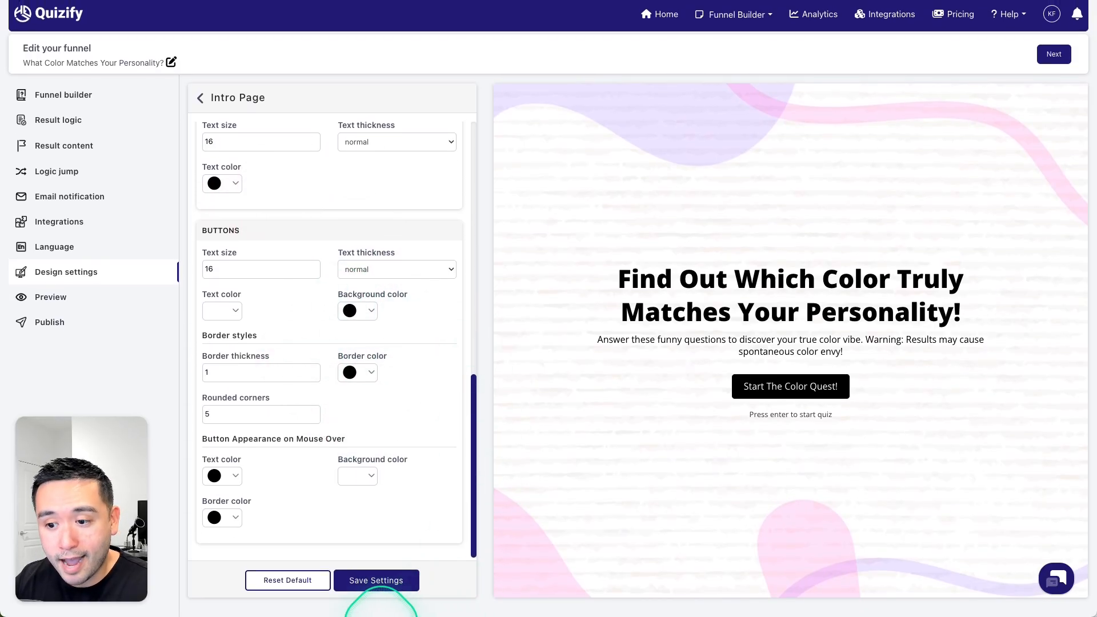
{"action": "left_click", "coordinate": [374, 585]}
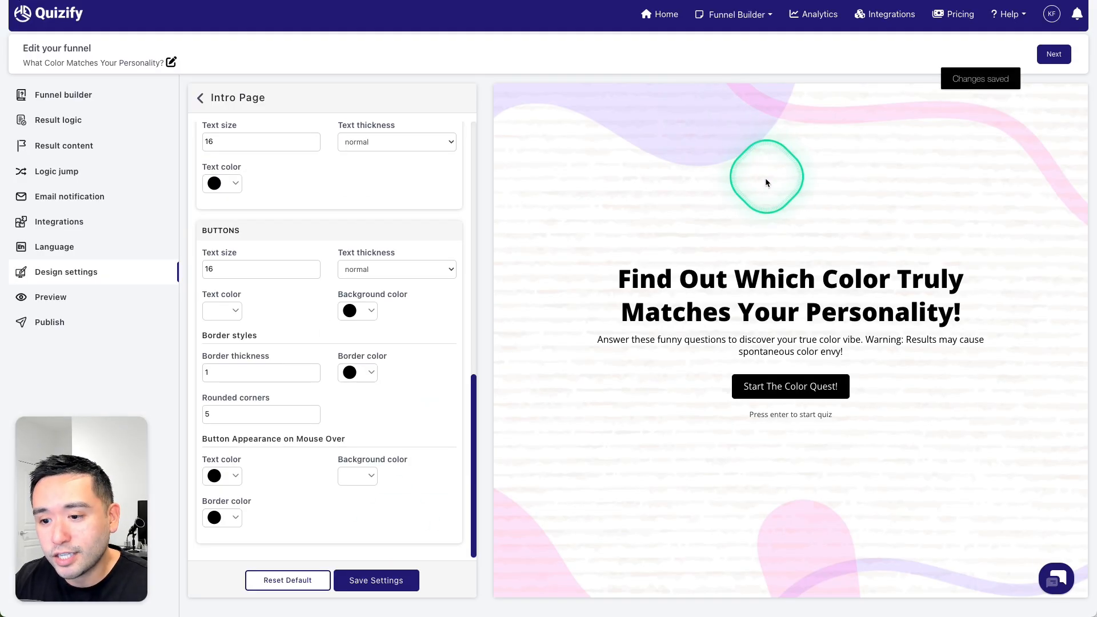
Review the design settings for the funnel questions, thank you page and result page.
{"action": "scroll", "coordinate": [427, 245], "scroll_direction": "up", "scroll_amount": 6}
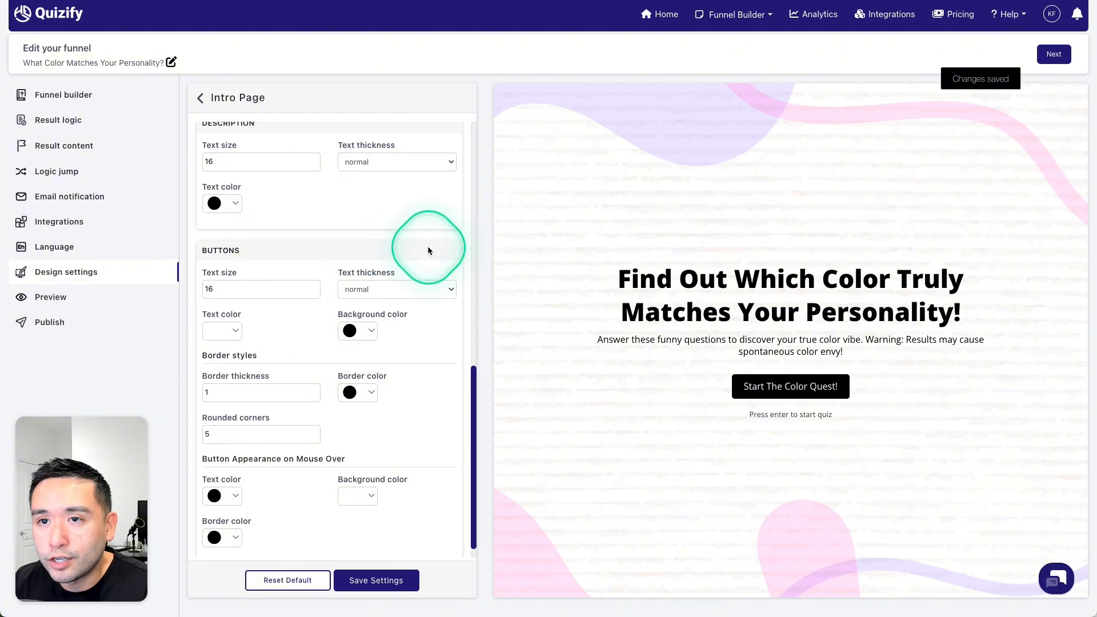
{"action": "left_click", "coordinate": [202, 98]}
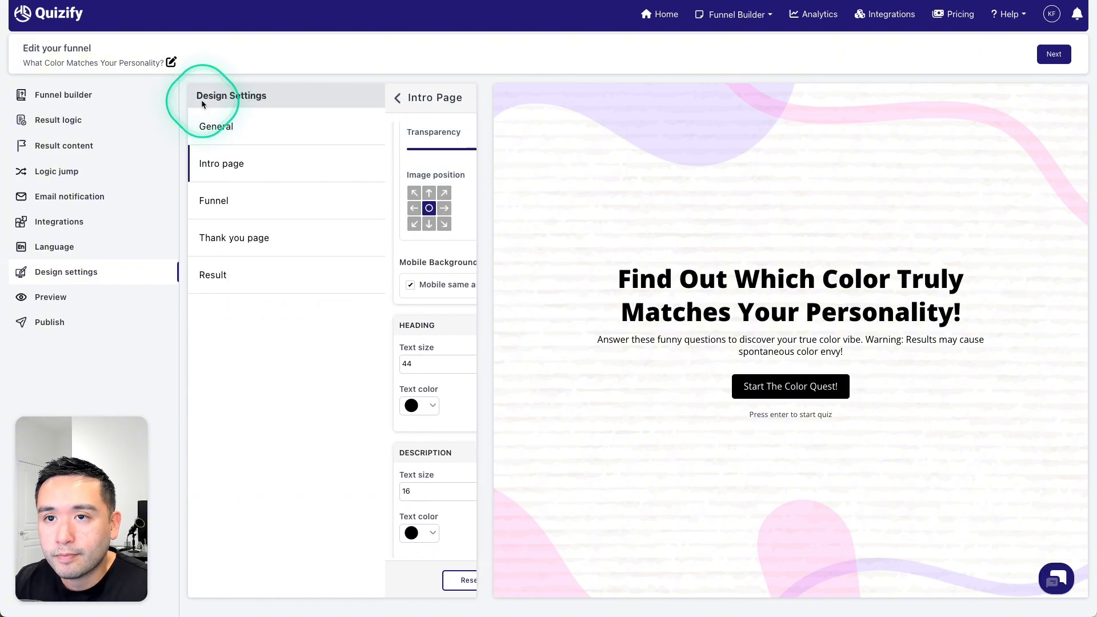
{"action": "left_click", "coordinate": [305, 208]}
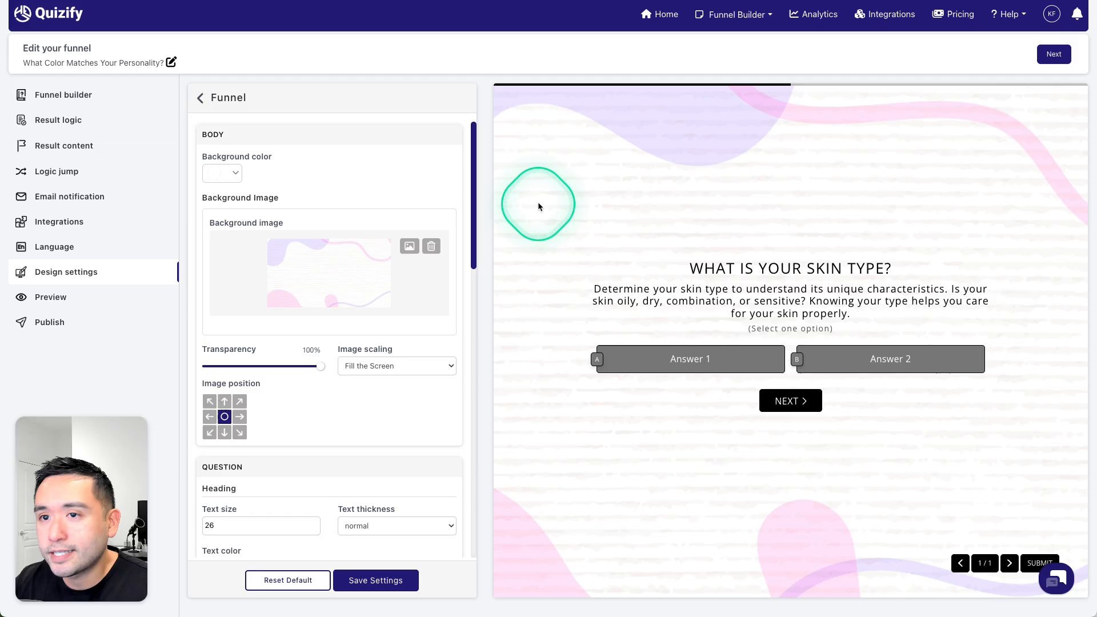
{"action": "left_click", "coordinate": [206, 106]}
{"action": "left_click", "coordinate": [234, 240]}
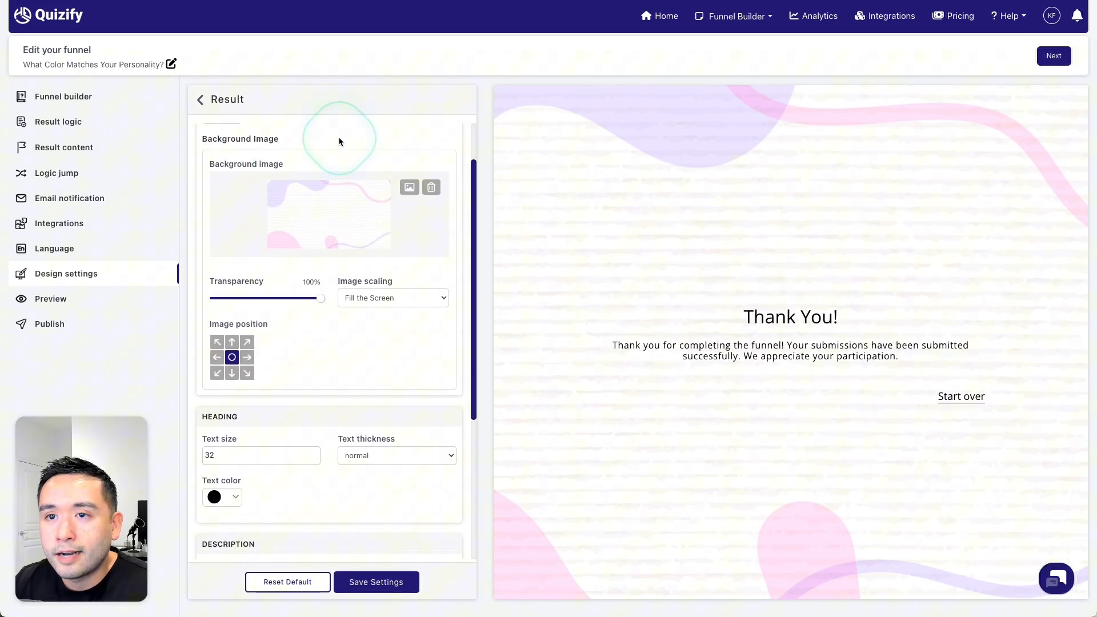
{"action": "scroll", "coordinate": [331, 189], "scroll_direction": "down", "scroll_amount": 4}
Publish the funnel by turning on its visibility, and review the webpage, iframe and popup embed options.
{"action": "left_click", "coordinate": [108, 324]}
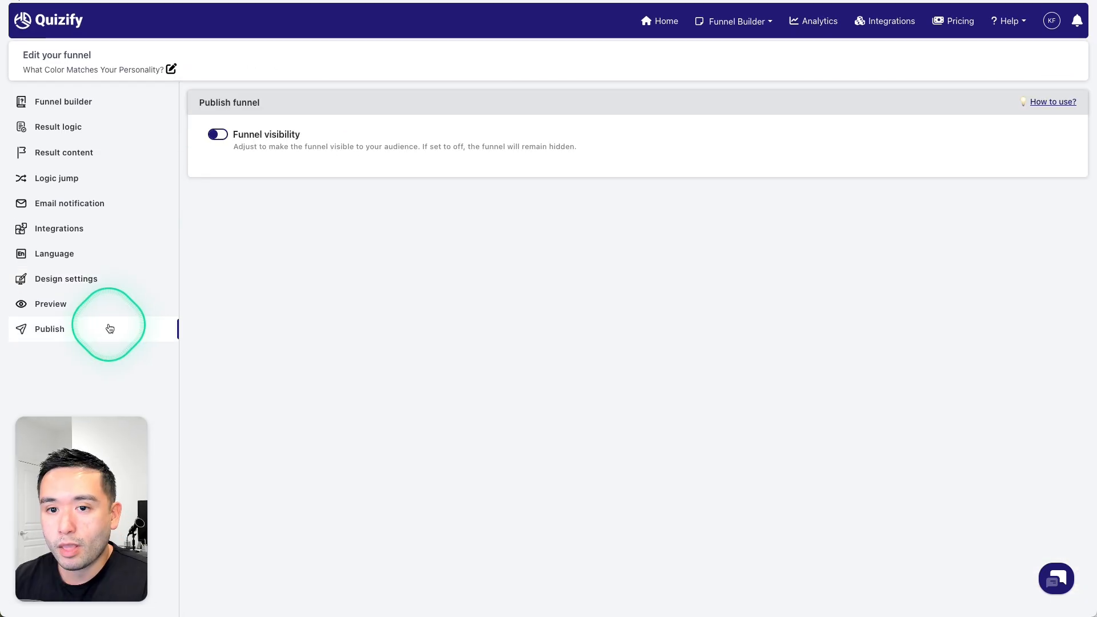
{"action": "left_click", "coordinate": [218, 136]}
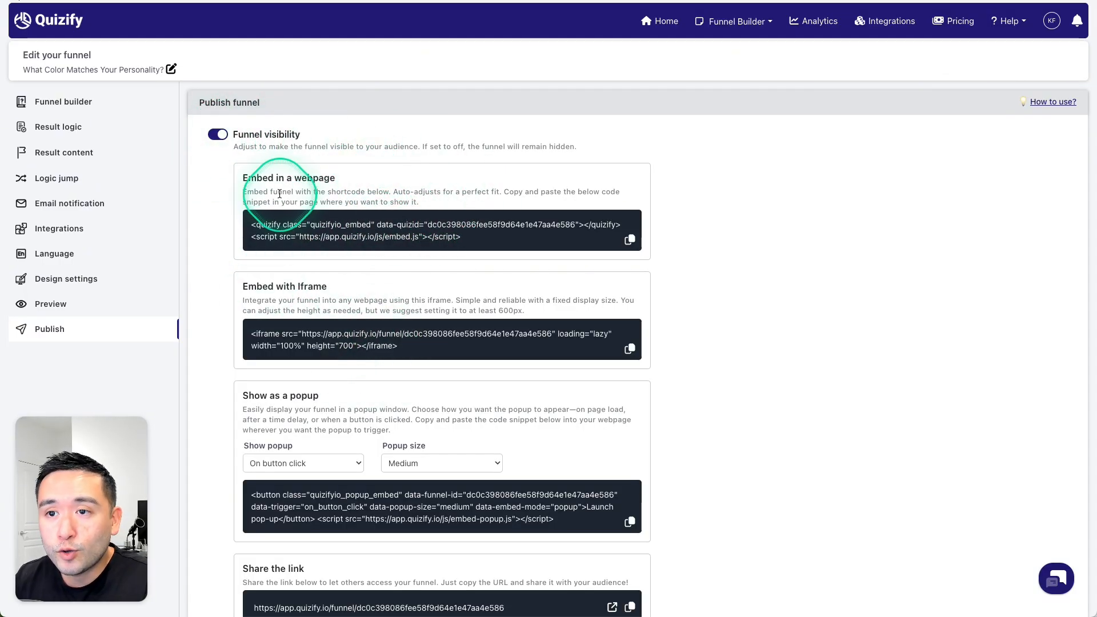
{"action": "left_click_drag", "start_coordinate": [244, 178], "coordinate": [385, 178]}
{"action": "left_click_drag", "start_coordinate": [284, 287], "coordinate": [336, 295]}
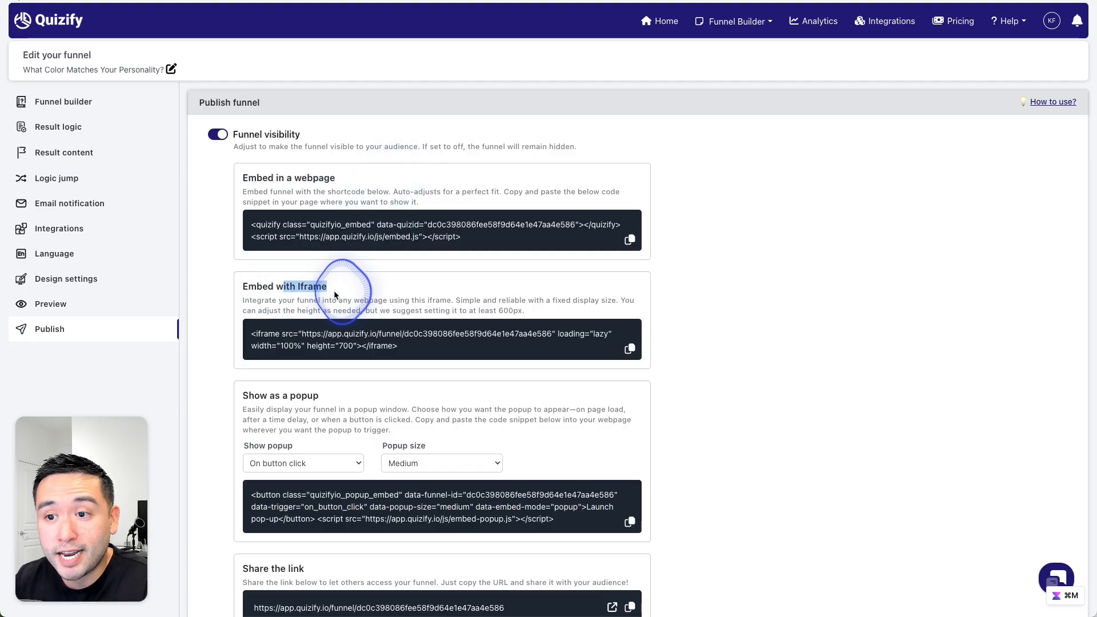
{"action": "scroll", "coordinate": [337, 297], "scroll_direction": "down", "scroll_amount": 3}
{"action": "left_click_drag", "start_coordinate": [268, 269], "coordinate": [311, 283]}
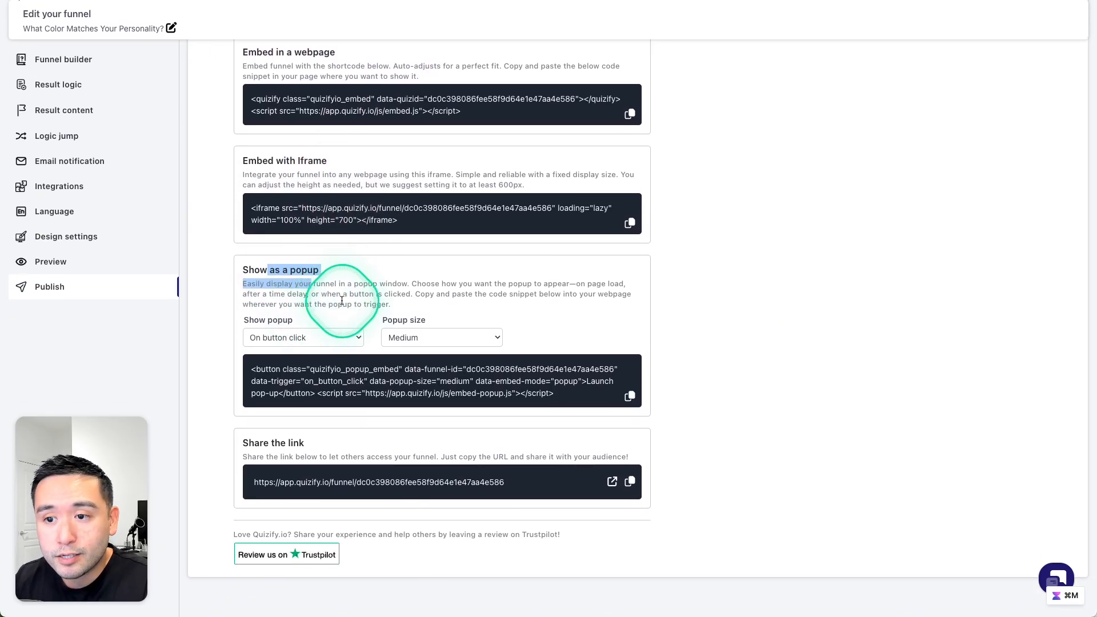
Try the popup triggers "On page load" and "After time delay", and return the setting to "On button click".
{"action": "left_click", "coordinate": [327, 336]}
{"action": "left_click", "coordinate": [330, 325]}
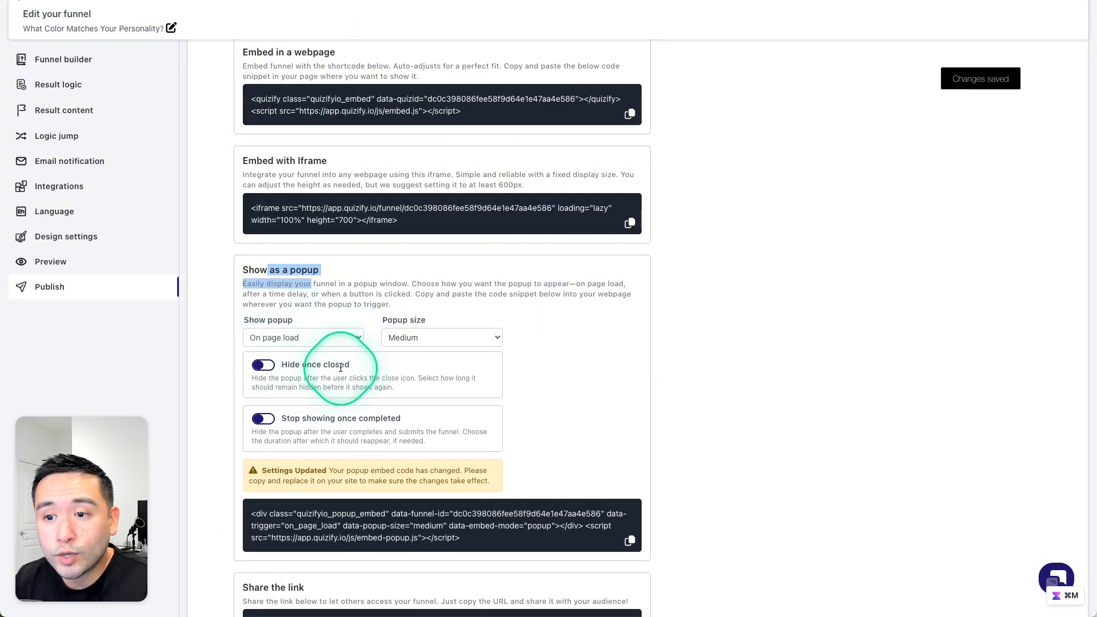
{"action": "left_click", "coordinate": [329, 338]}
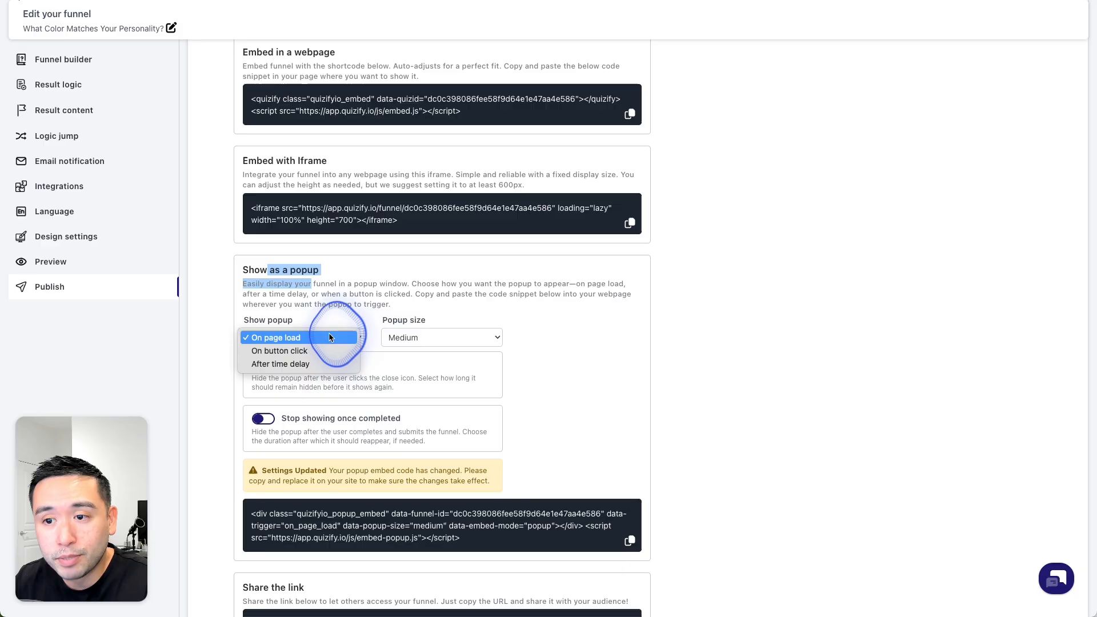
{"action": "left_click", "coordinate": [295, 362]}
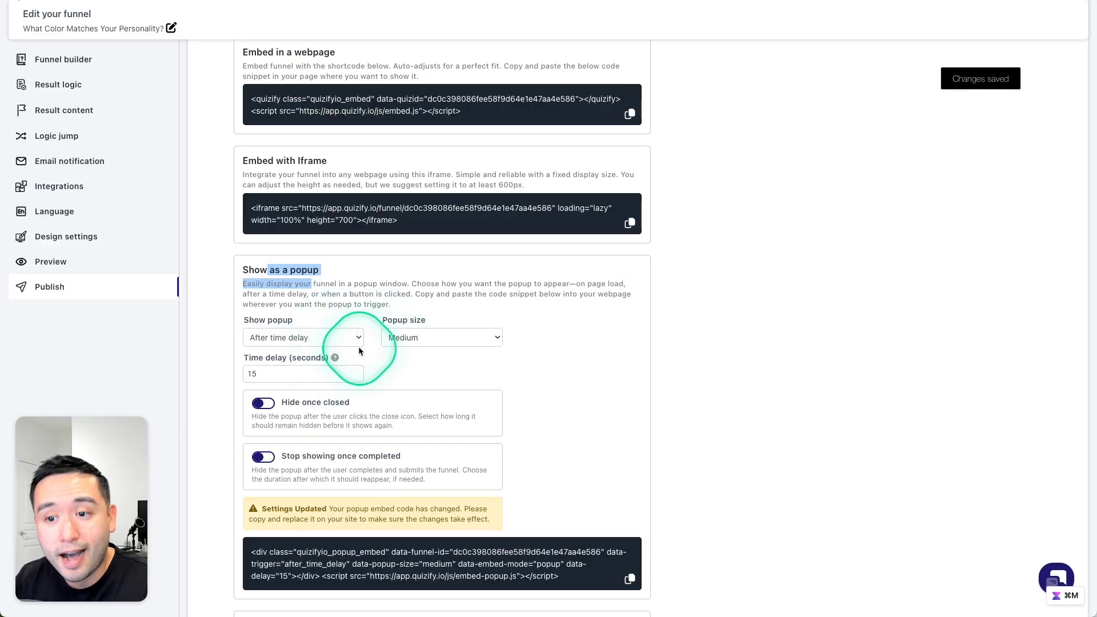
{"action": "scroll", "coordinate": [286, 371], "scroll_direction": "down", "scroll_amount": 1}
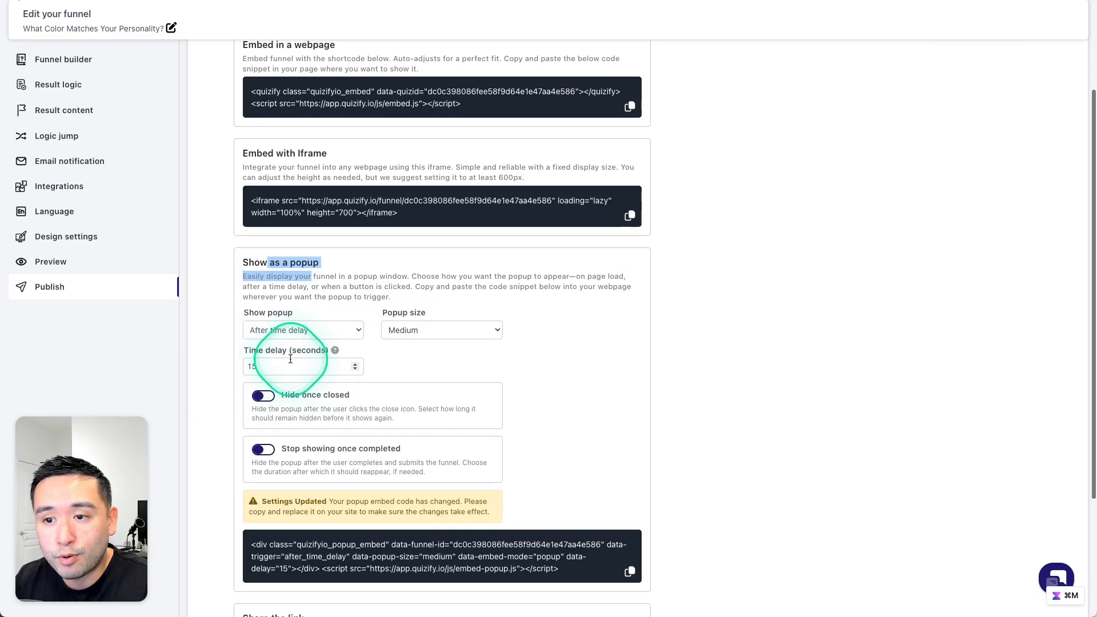
{"action": "left_click", "coordinate": [293, 331]}
{"action": "left_click", "coordinate": [297, 317]}
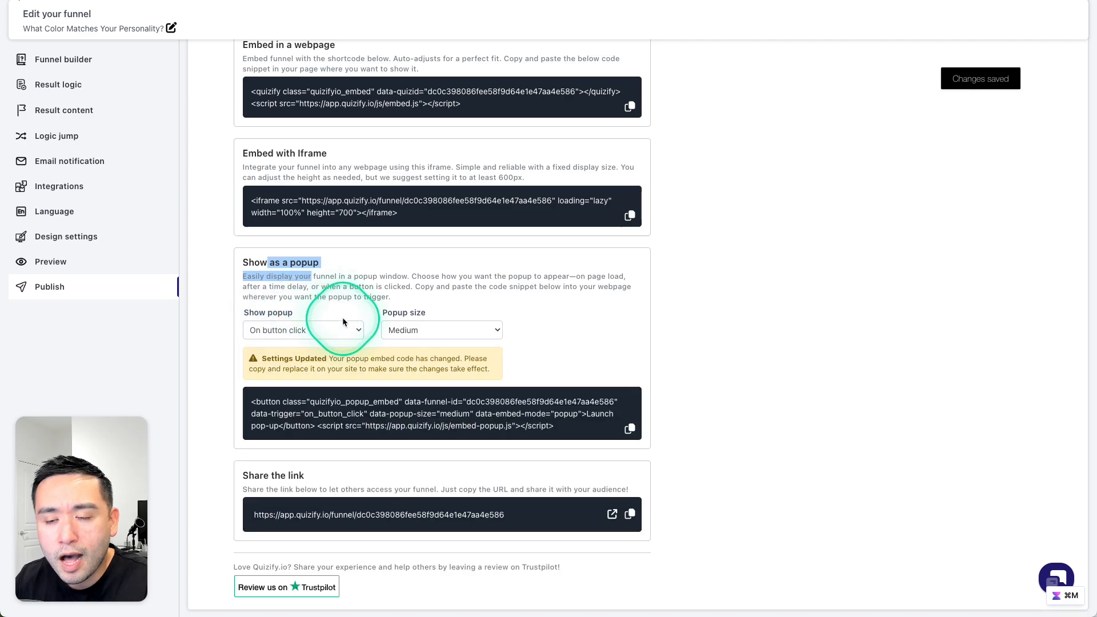
Open the published quiz from its share link.
{"action": "scroll", "coordinate": [347, 317], "scroll_direction": "up", "scroll_amount": 3}
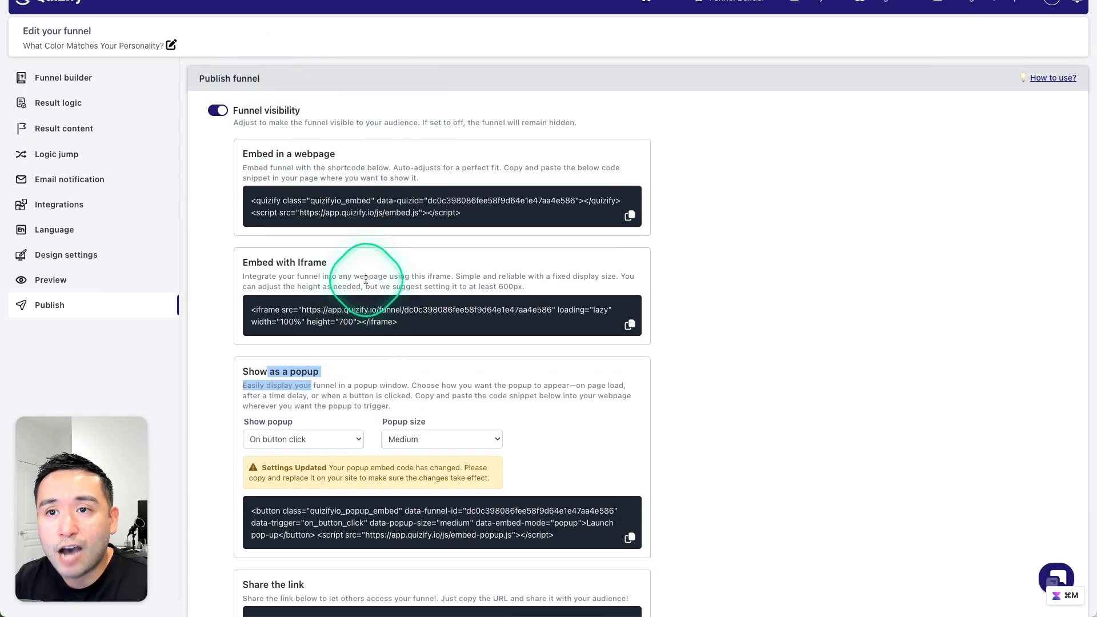
{"action": "scroll", "coordinate": [311, 220], "scroll_direction": "down", "scroll_amount": 4}
{"action": "scroll", "coordinate": [393, 314], "scroll_direction": "down", "scroll_amount": 1}
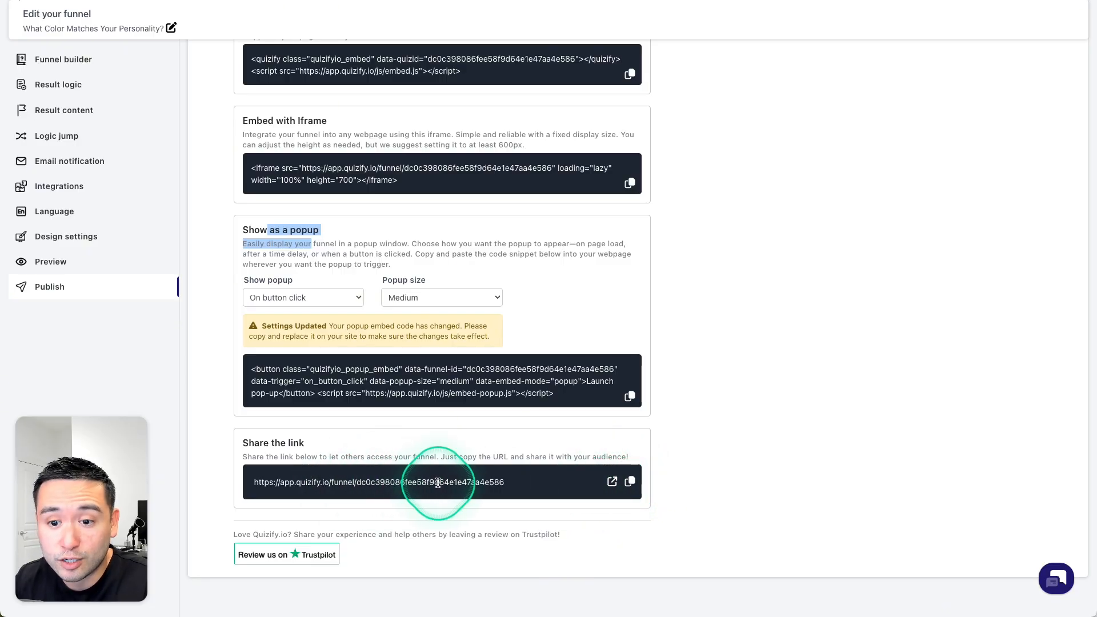
{"action": "left_click", "coordinate": [612, 483]}
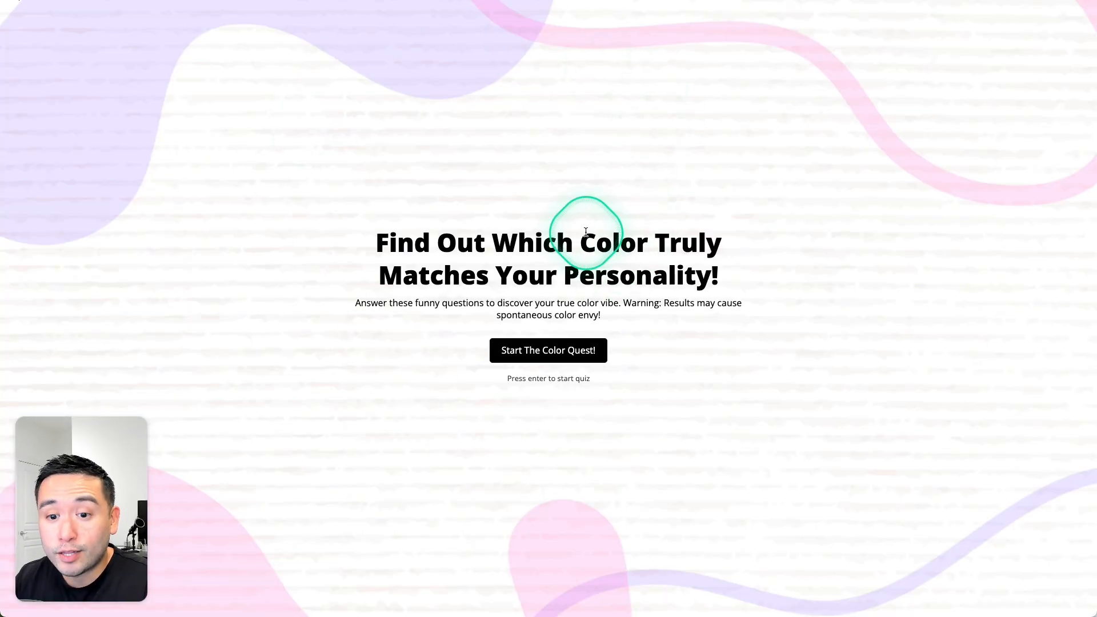
Start the quiz and answer the animal question with "A fiery dragon" and the weekend plans question with "Dancing like nobody's watching".
{"action": "left_click", "coordinate": [544, 353]}
{"action": "left_click", "coordinate": [466, 322]}
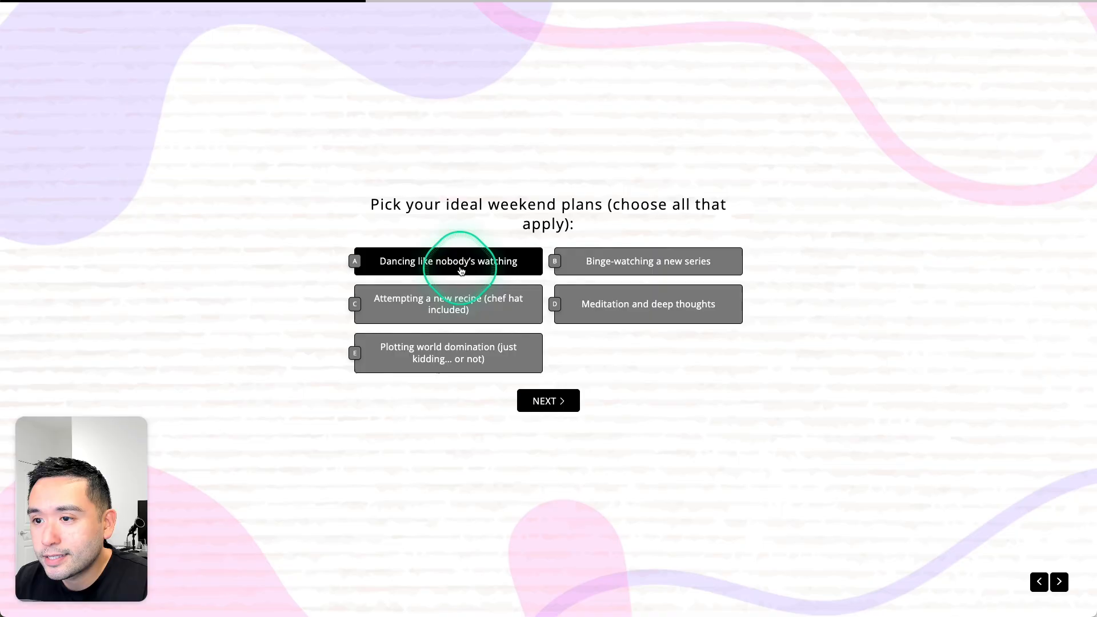
{"action": "left_click", "coordinate": [427, 267]}
{"action": "left_click", "coordinate": [545, 394]}
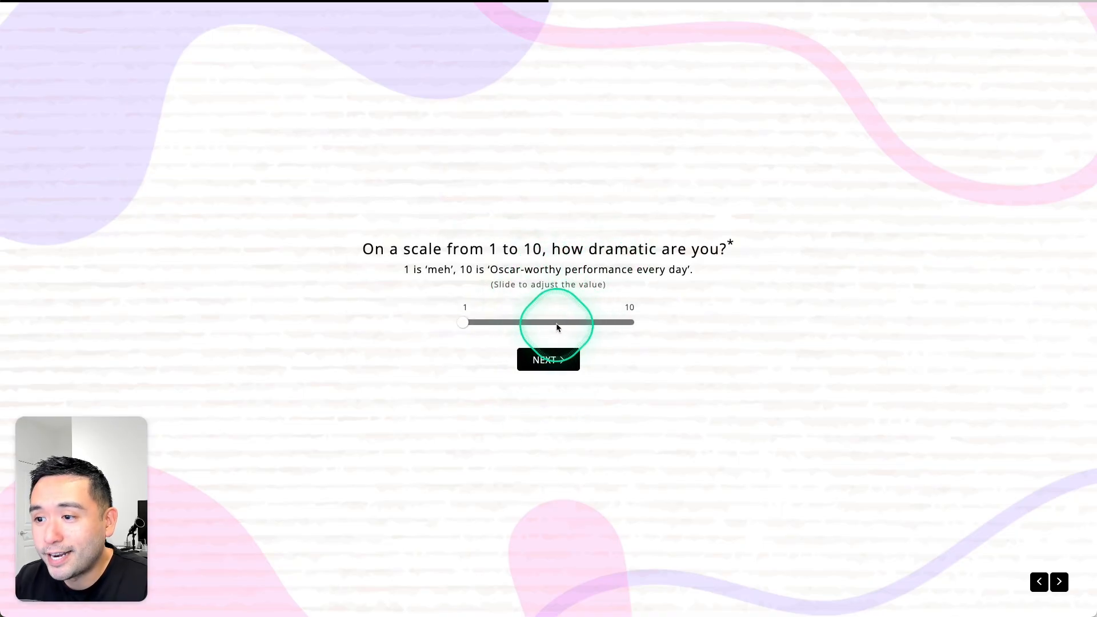
Rate the drama level as 10 and choose "Sour gummy worms (quirky and fun)" as the snack.
{"action": "left_click", "coordinate": [627, 324]}
{"action": "left_click", "coordinate": [546, 360]}
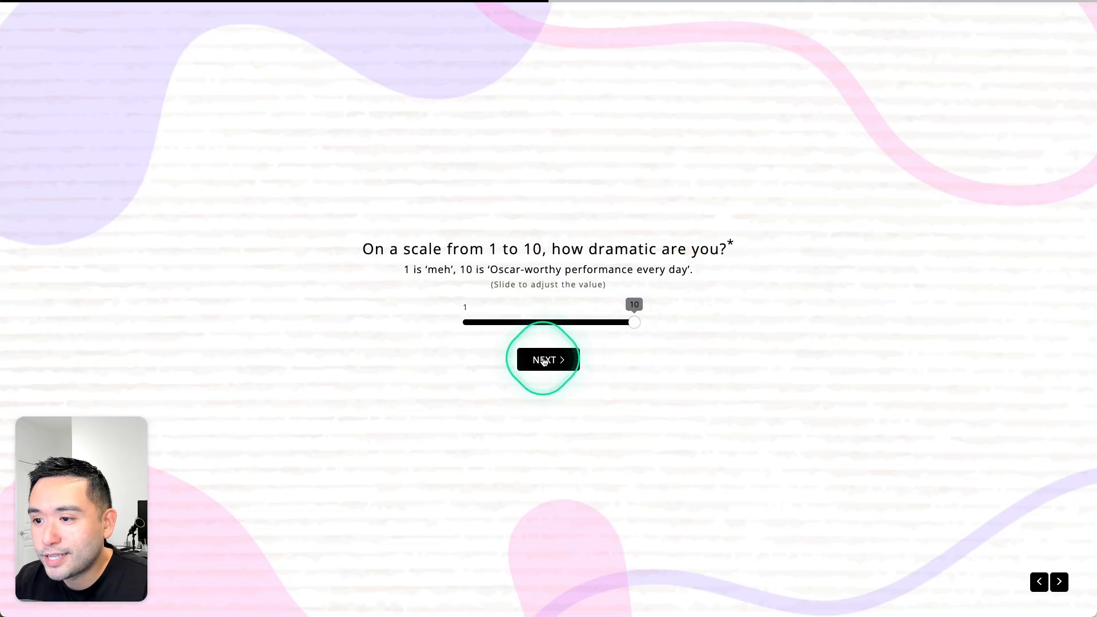
{"action": "left_click", "coordinate": [494, 257]}
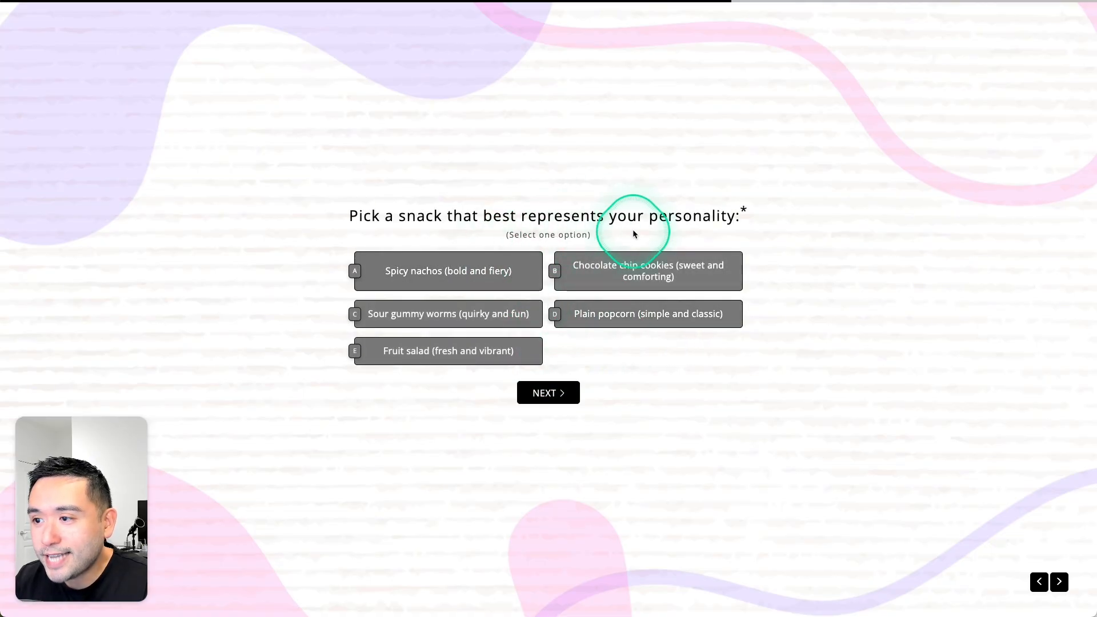
{"action": "left_click", "coordinate": [442, 317]}
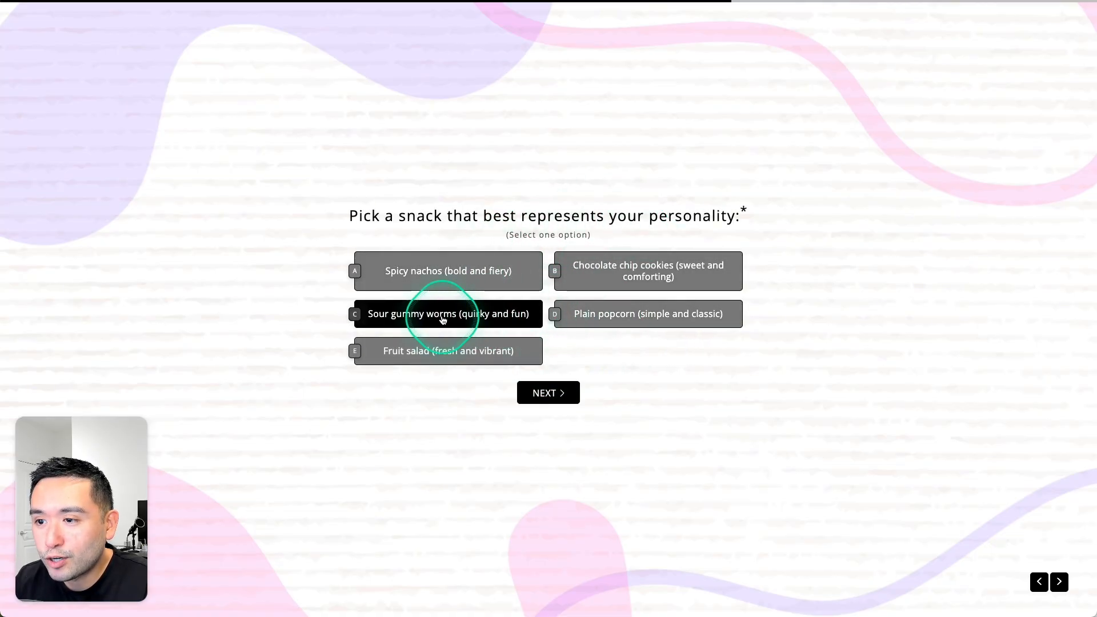
{"action": "left_click", "coordinate": [552, 400]}
Answer the perfect vacation question with "Exploring a new city" and continue to the contact form.
{"action": "left_click", "coordinate": [617, 306]}
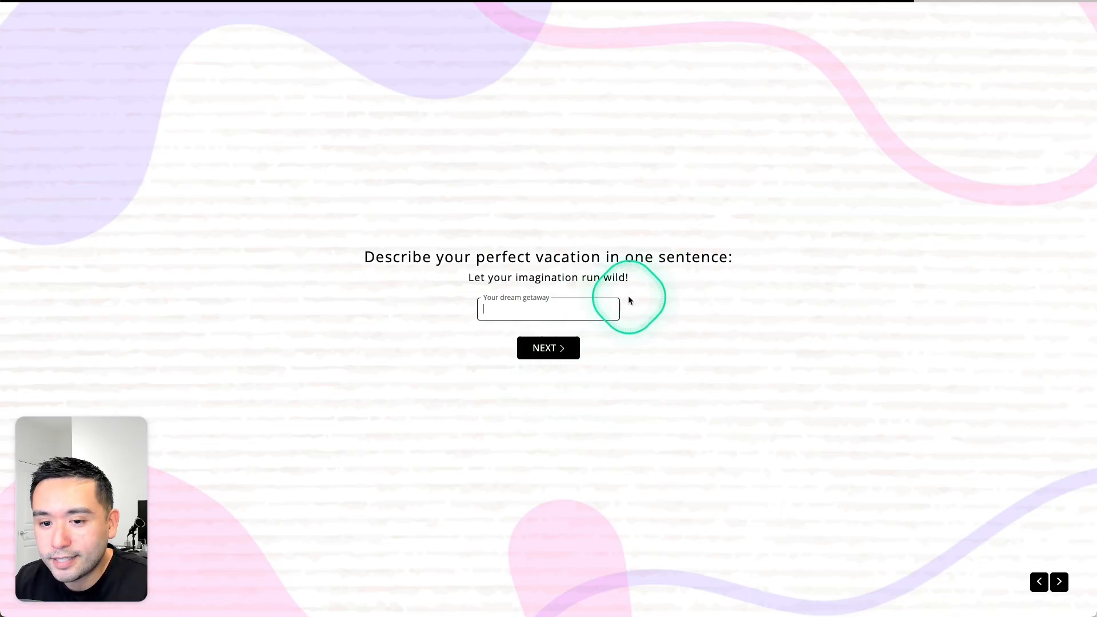
{"action": "type", "text": "Exploring a new city"}
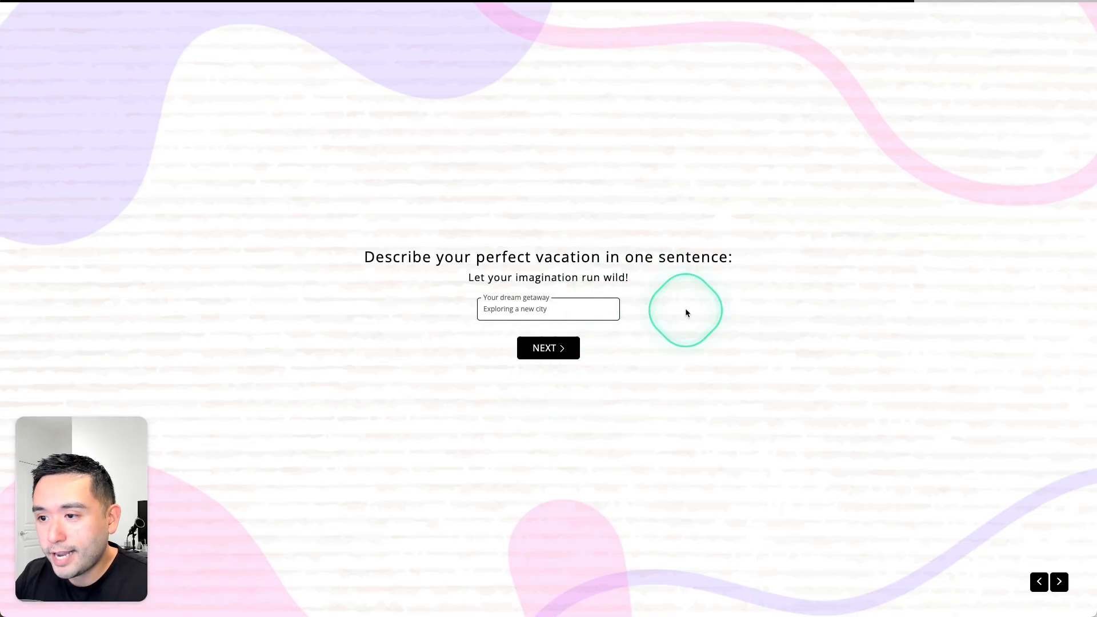
{"action": "left_click", "coordinate": [577, 347]}
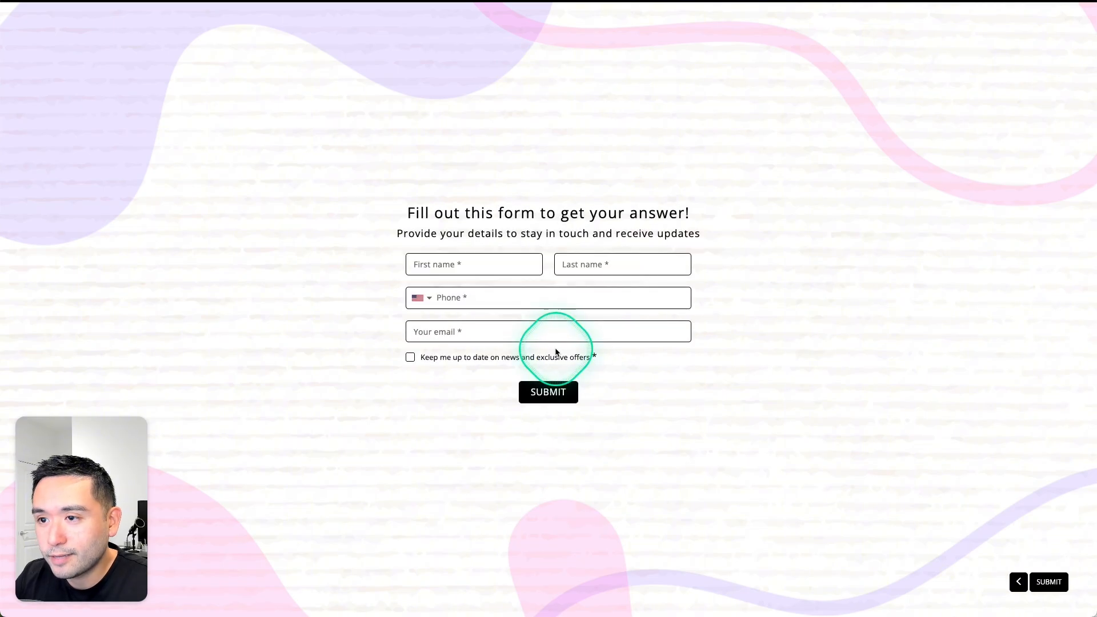
Complete the contact form with name, phone and marketing consent, replace the e-mail with another address, and submit the quiz.
{"action": "left_click", "coordinate": [558, 396]}
{"action": "left_click", "coordinate": [443, 348]}
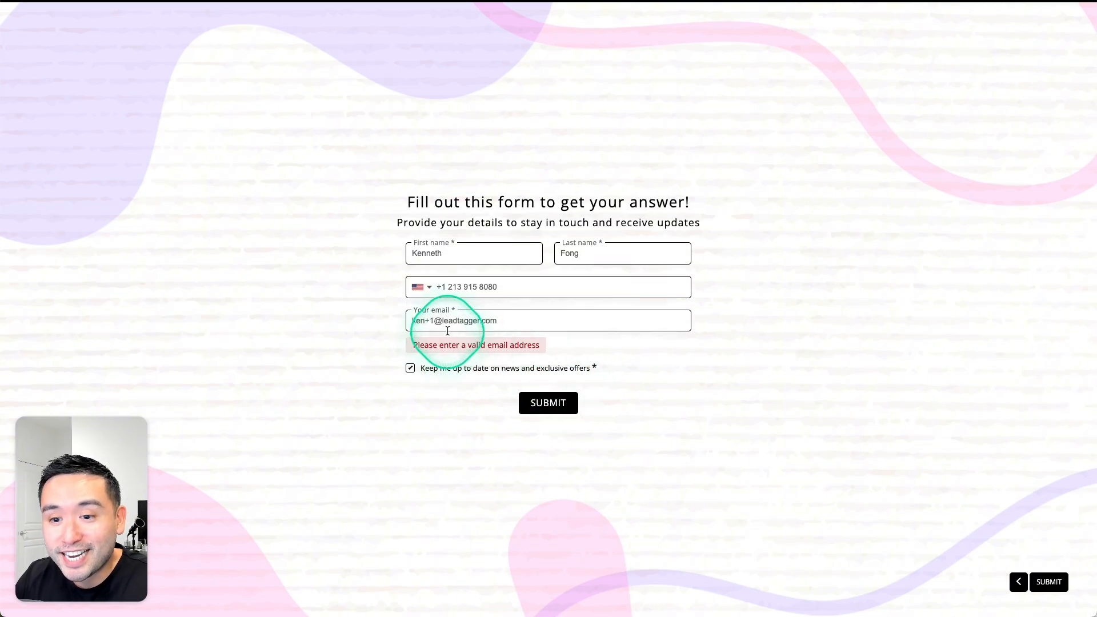
{"action": "left_click", "coordinate": [440, 329]}
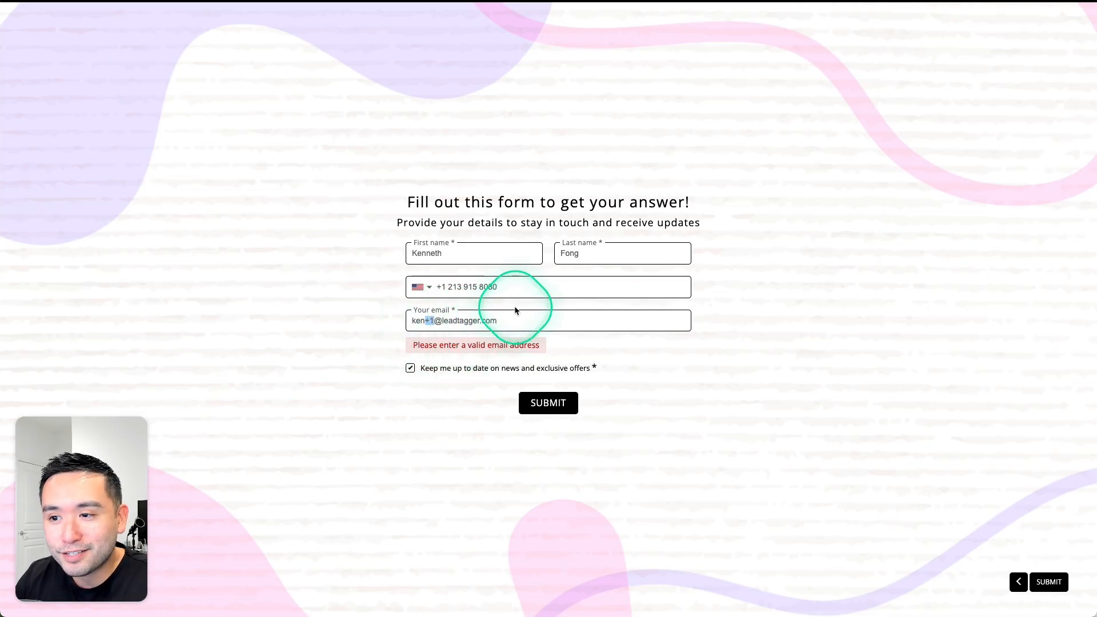
{"action": "key", "text": "ctrl+a"}
{"action": "key", "text": "BackSpace"}
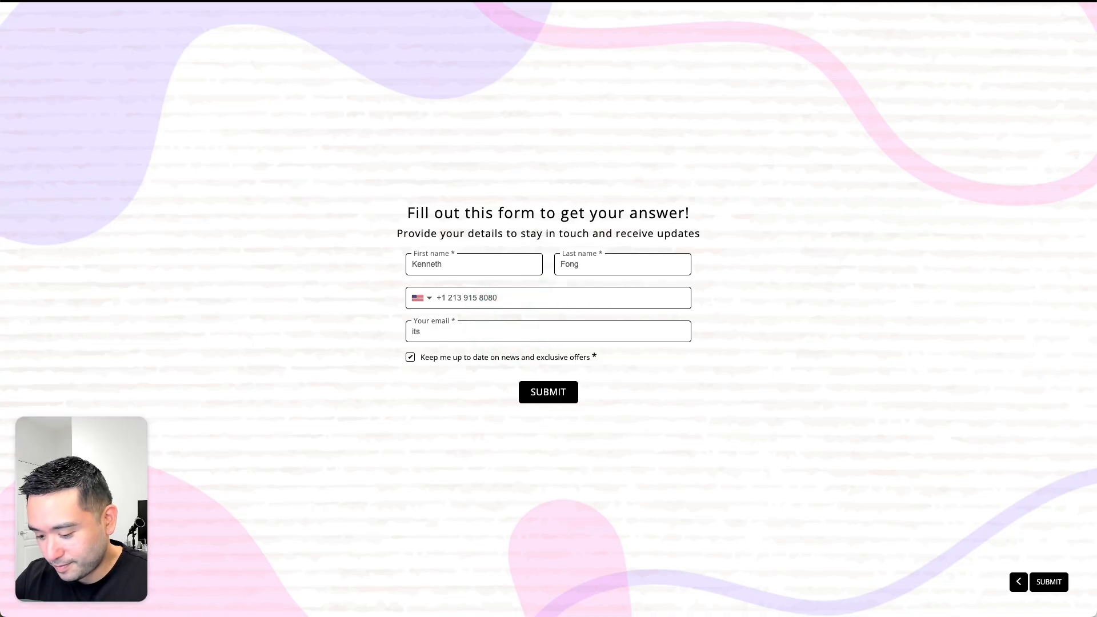
{"action": "left_click", "coordinate": [554, 394]}
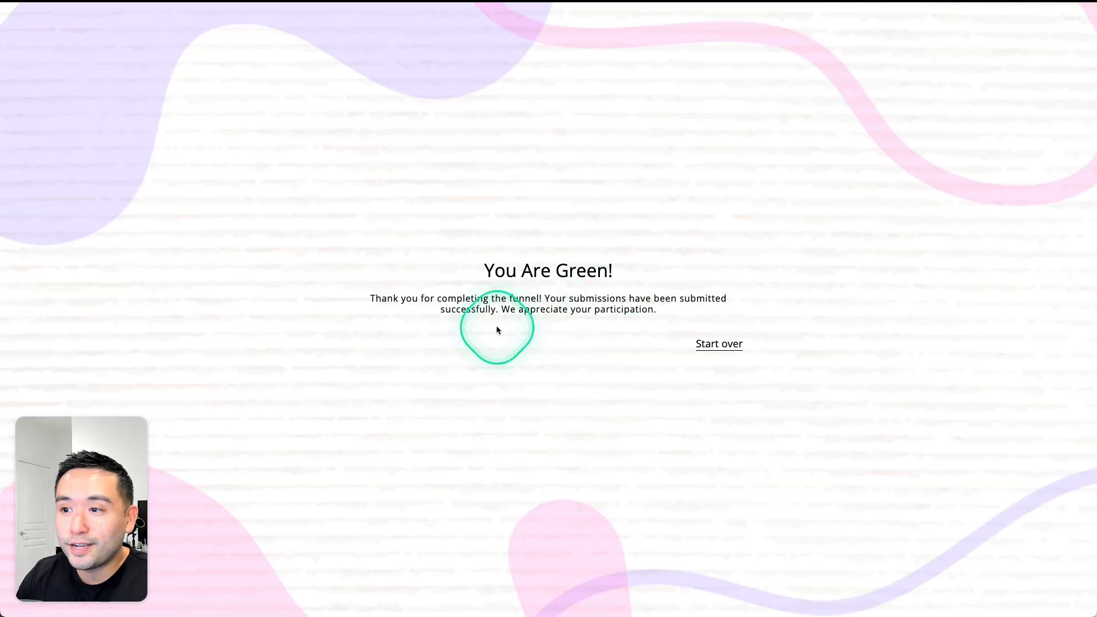
Examine the color result on the thank you page and start the quiz over.
{"action": "left_click_drag", "start_coordinate": [495, 271], "coordinate": [622, 274]}
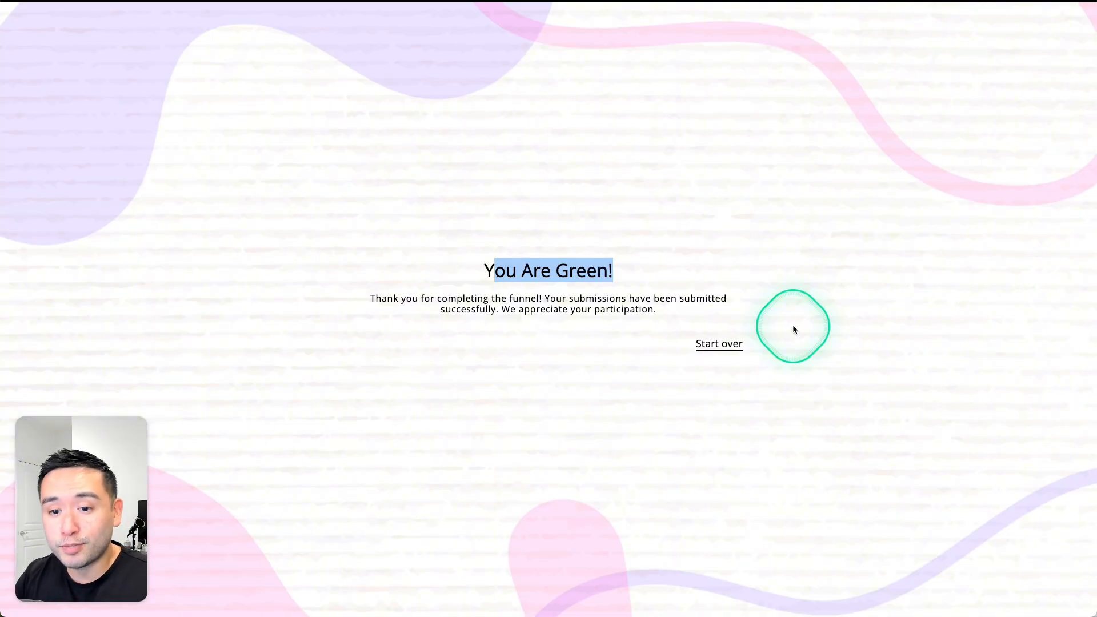
{"action": "left_click", "coordinate": [722, 348]}
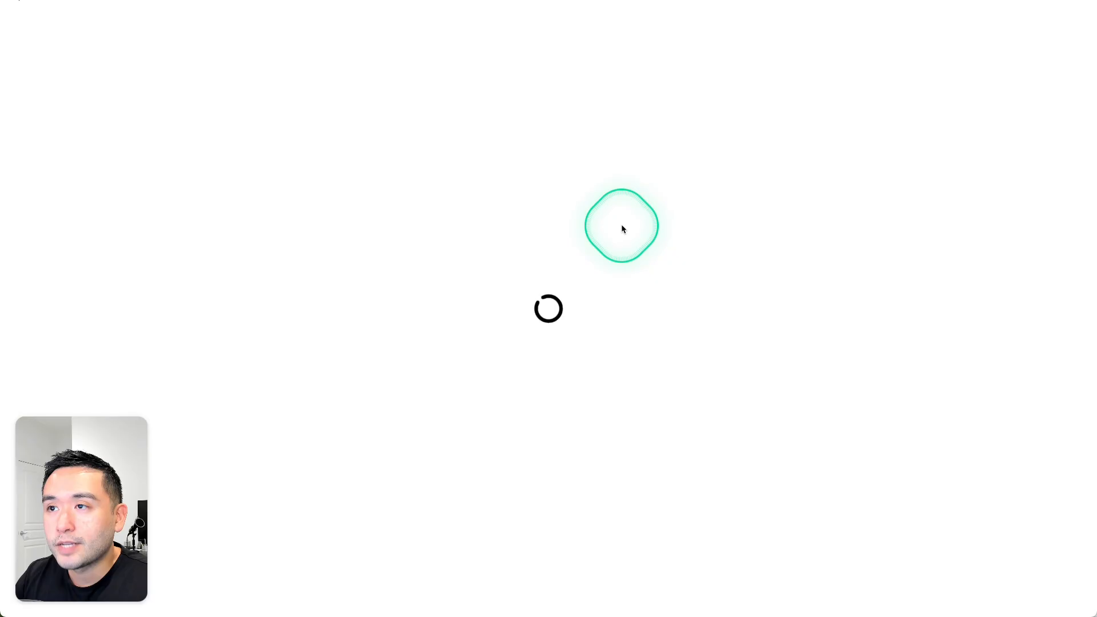
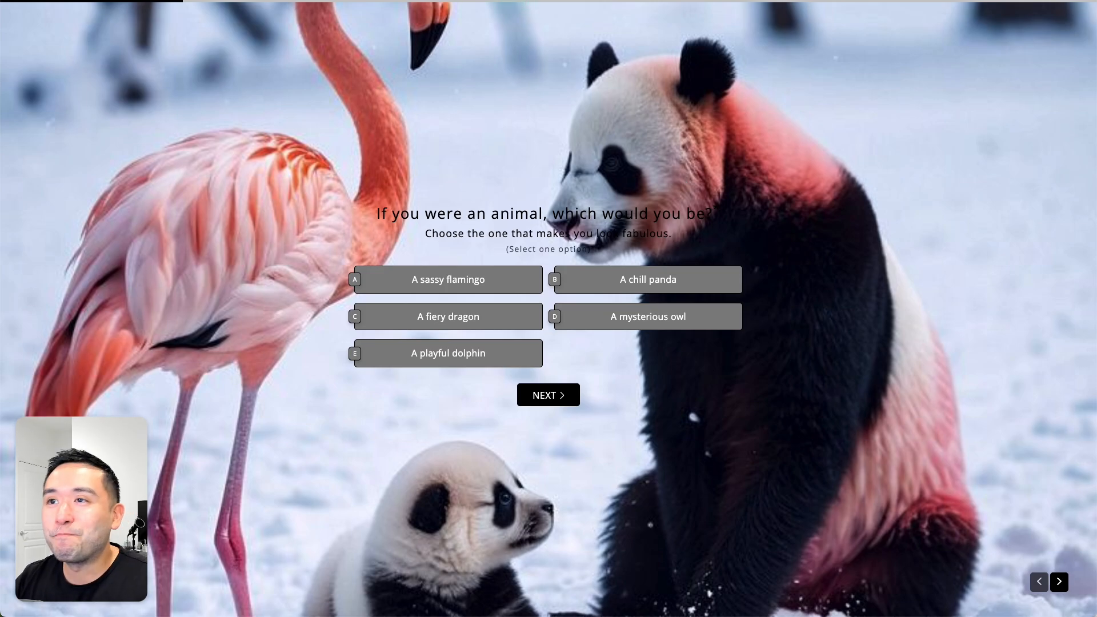
{"action": "left_click", "coordinate": [543, 202]}
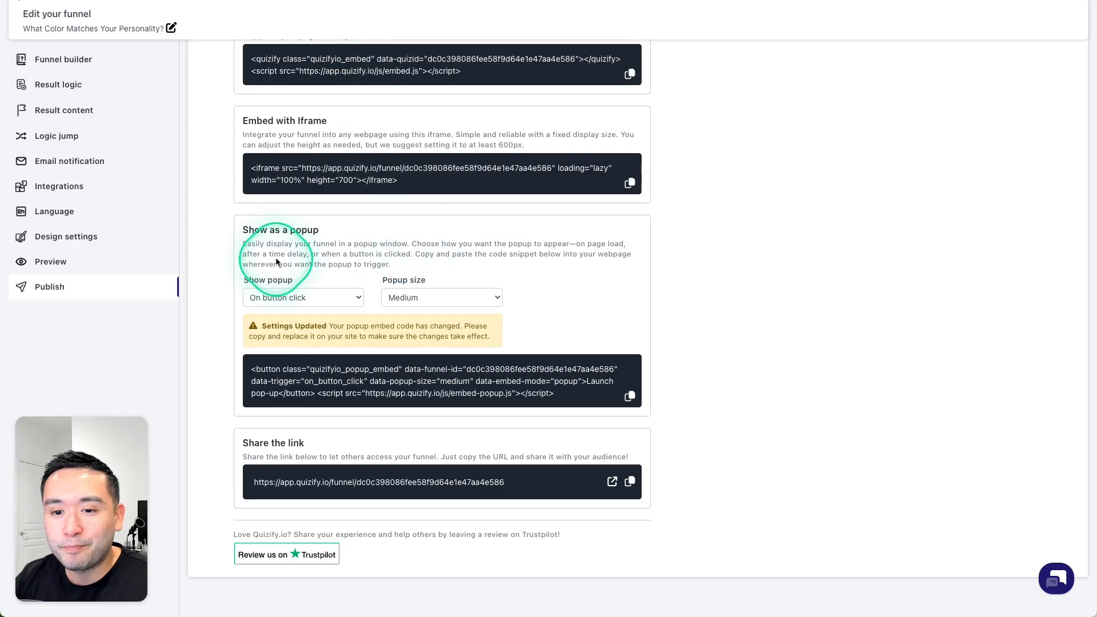
Return to the funnel's publish page, and open Analytics to examine the overview and summary statistics.
{"action": "scroll", "coordinate": [215, 285], "scroll_direction": "up", "scroll_amount": 5}
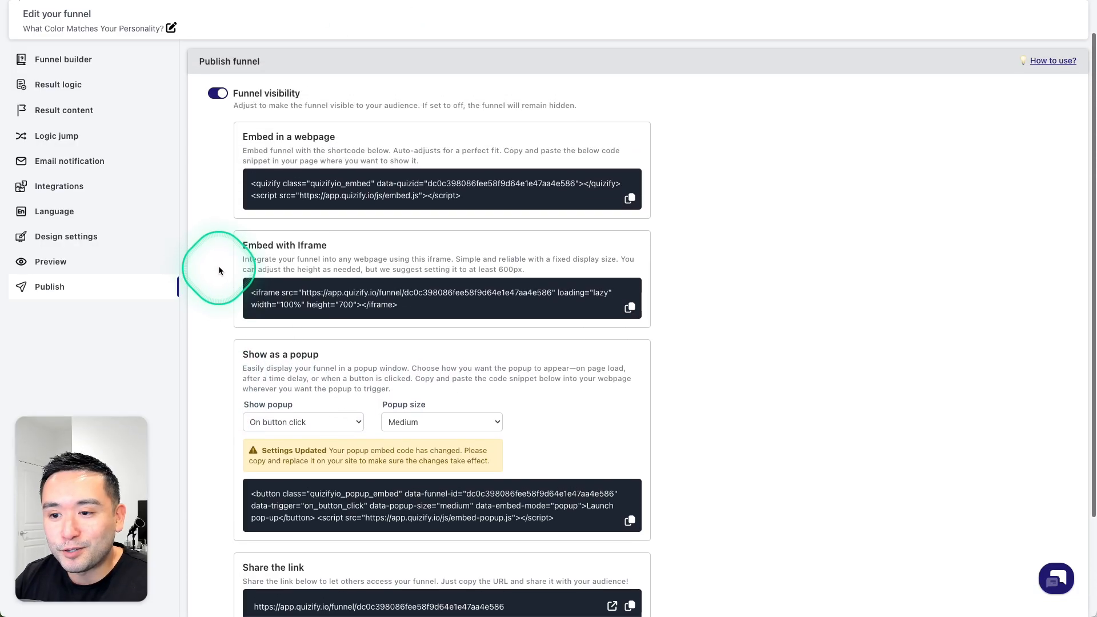
{"action": "scroll", "coordinate": [218, 267], "scroll_direction": "down", "scroll_amount": 1}
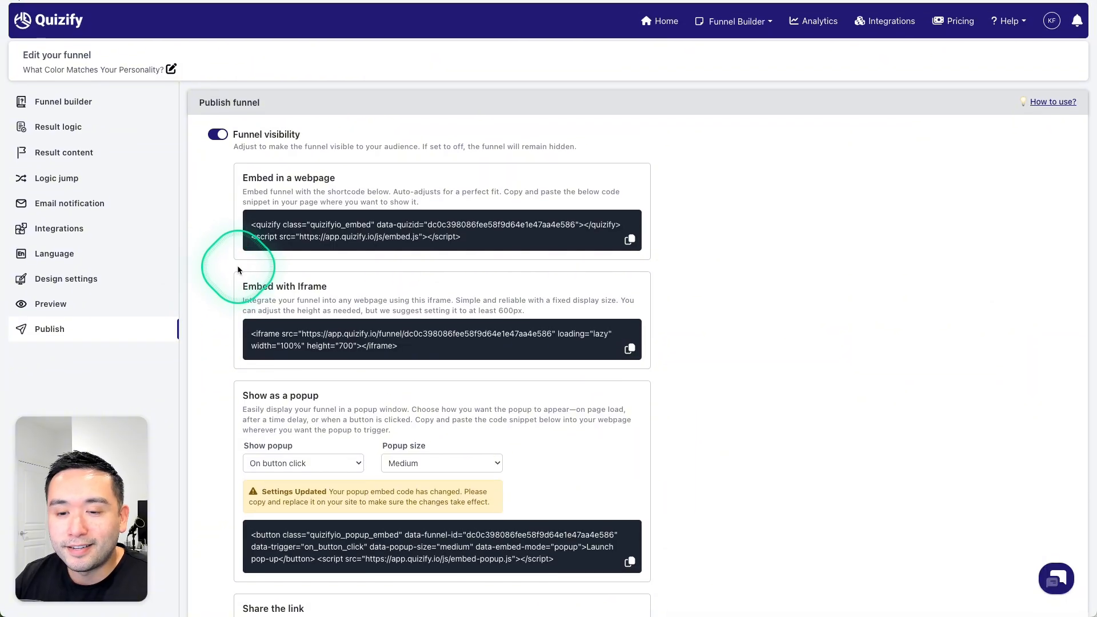
{"action": "scroll", "coordinate": [235, 264], "scroll_direction": "up", "scroll_amount": 1}
{"action": "scroll", "coordinate": [252, 263], "scroll_direction": "down", "scroll_amount": 1}
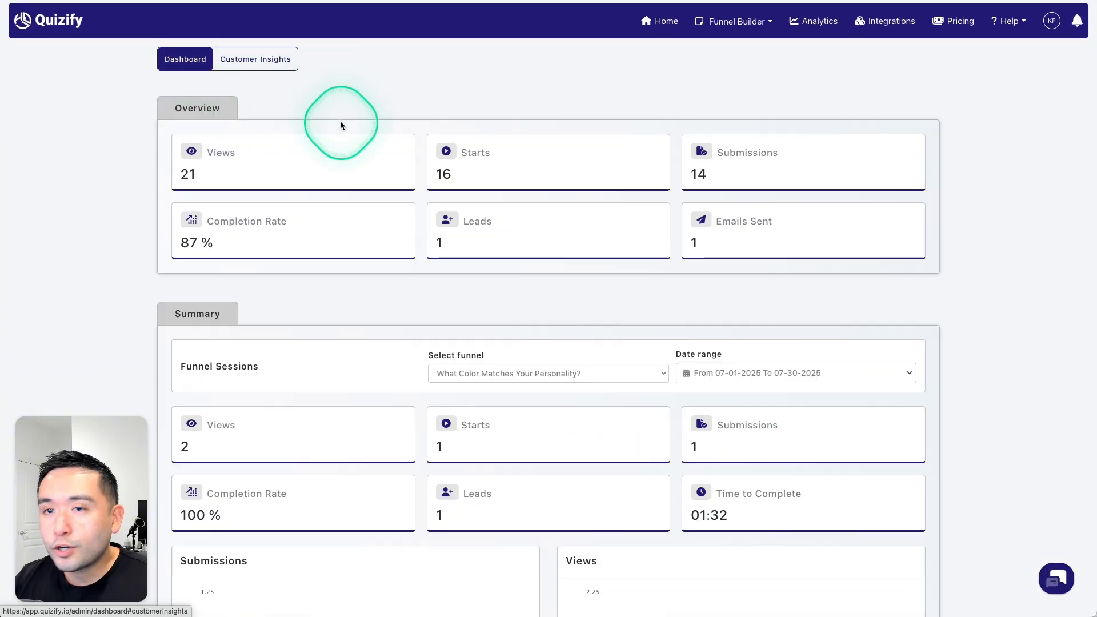
{"action": "scroll", "coordinate": [344, 163], "scroll_direction": "down", "scroll_amount": 5}
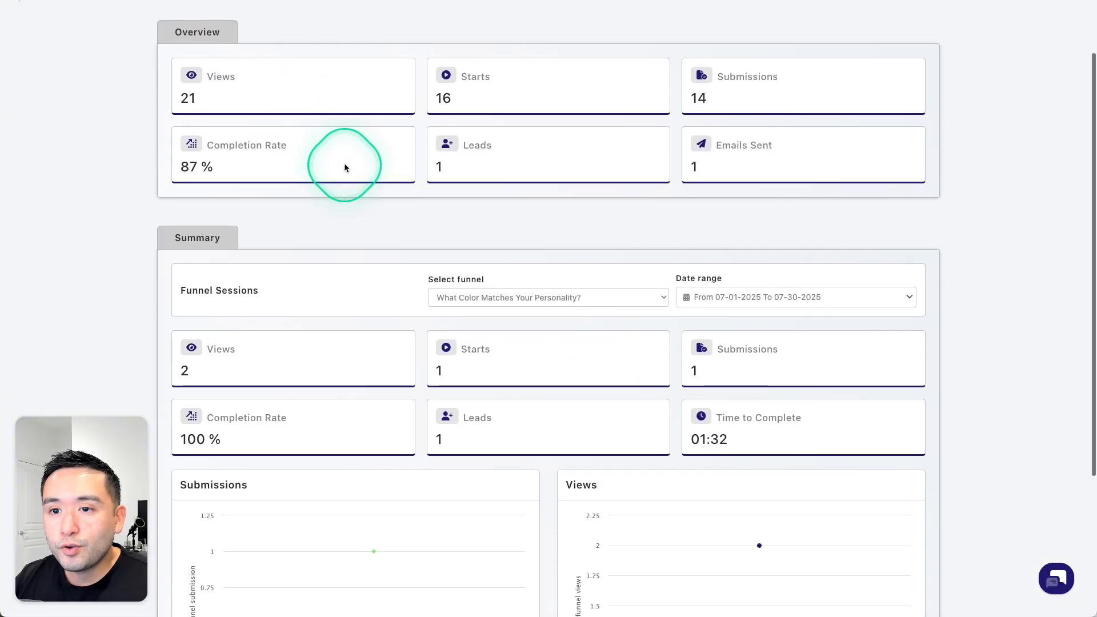
{"action": "scroll", "coordinate": [348, 169], "scroll_direction": "up", "scroll_amount": 5}
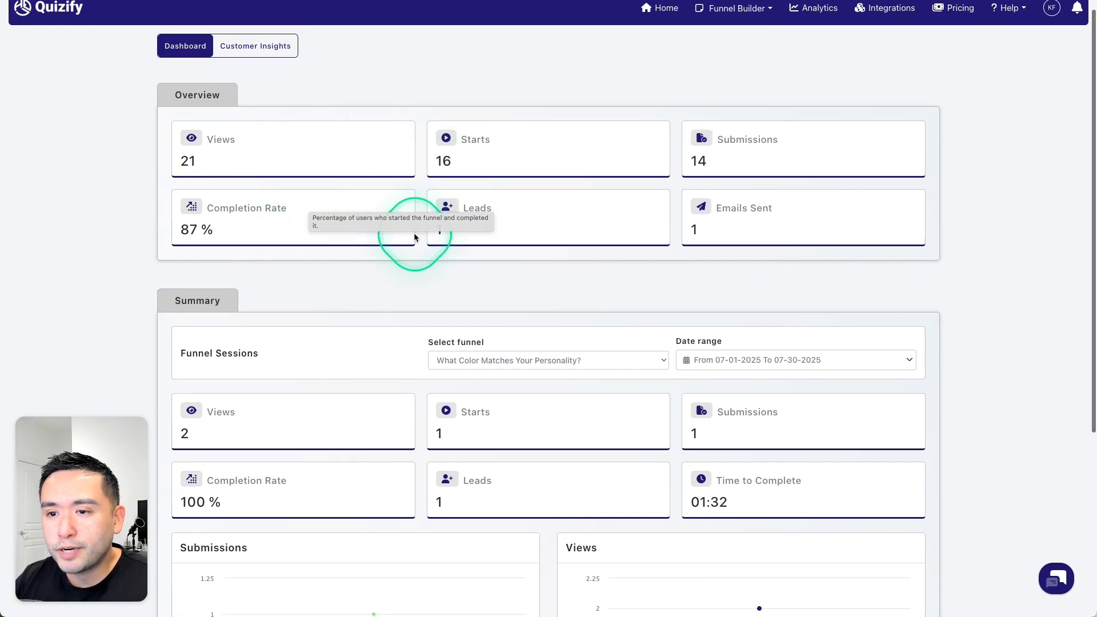
{"action": "scroll", "coordinate": [534, 300], "scroll_direction": "down", "scroll_amount": 1}
Filter the analytics summary by "What Color Best Fits Your Personality?", and switch it back to "What Color Matches Your Personality?".
{"action": "left_click", "coordinate": [523, 323]}
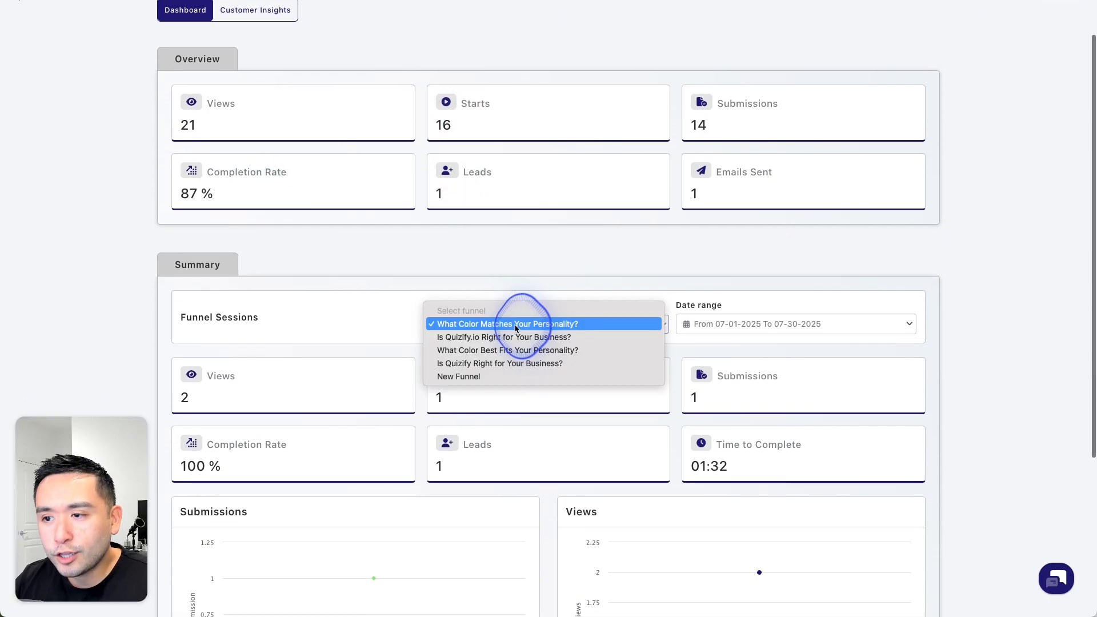
{"action": "left_click", "coordinate": [510, 350]}
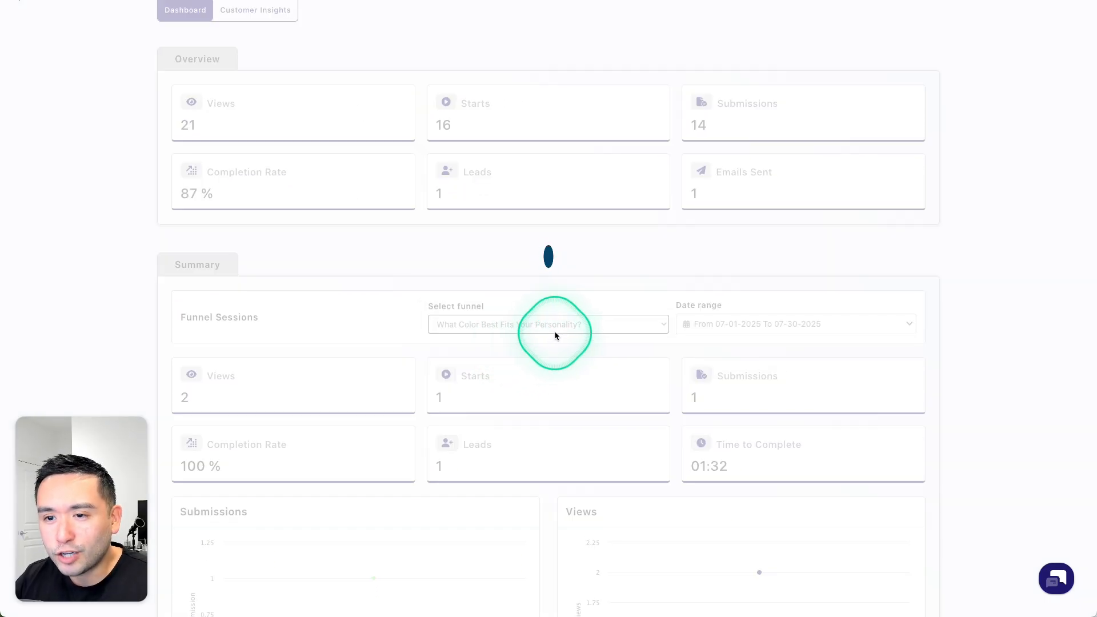
{"action": "scroll", "coordinate": [605, 423], "scroll_direction": "down", "scroll_amount": 2}
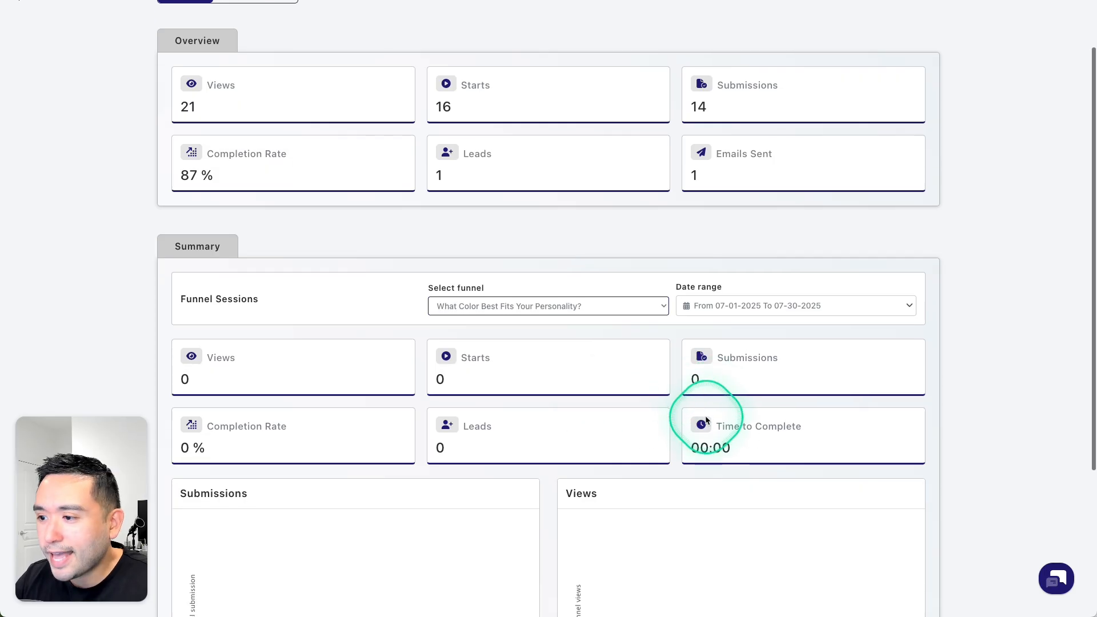
{"action": "left_click", "coordinate": [595, 267]}
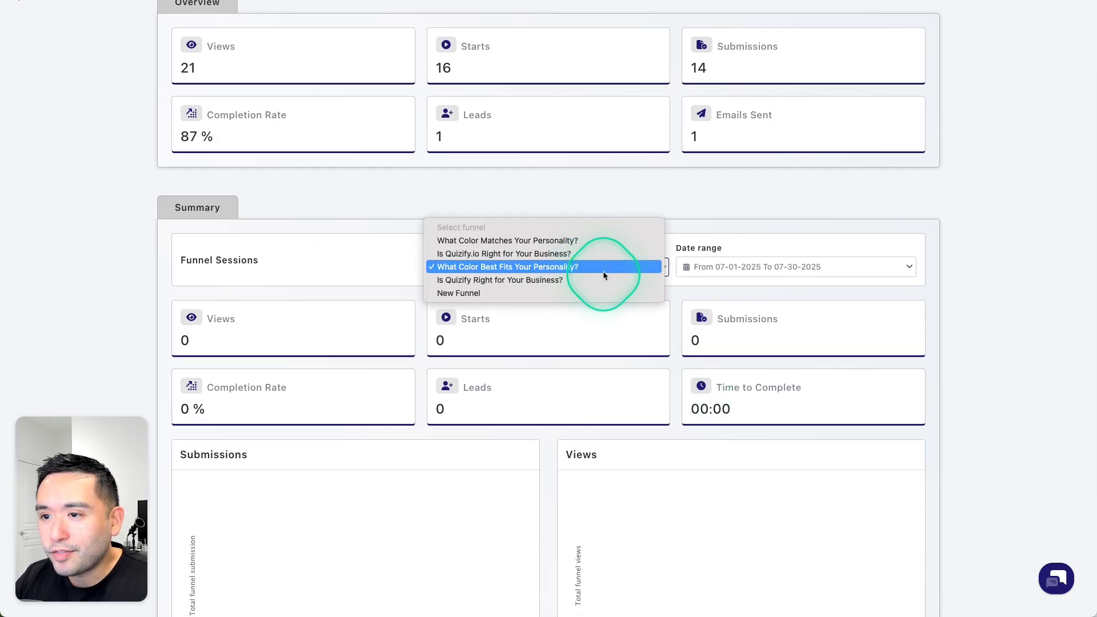
{"action": "left_click", "coordinate": [567, 241]}
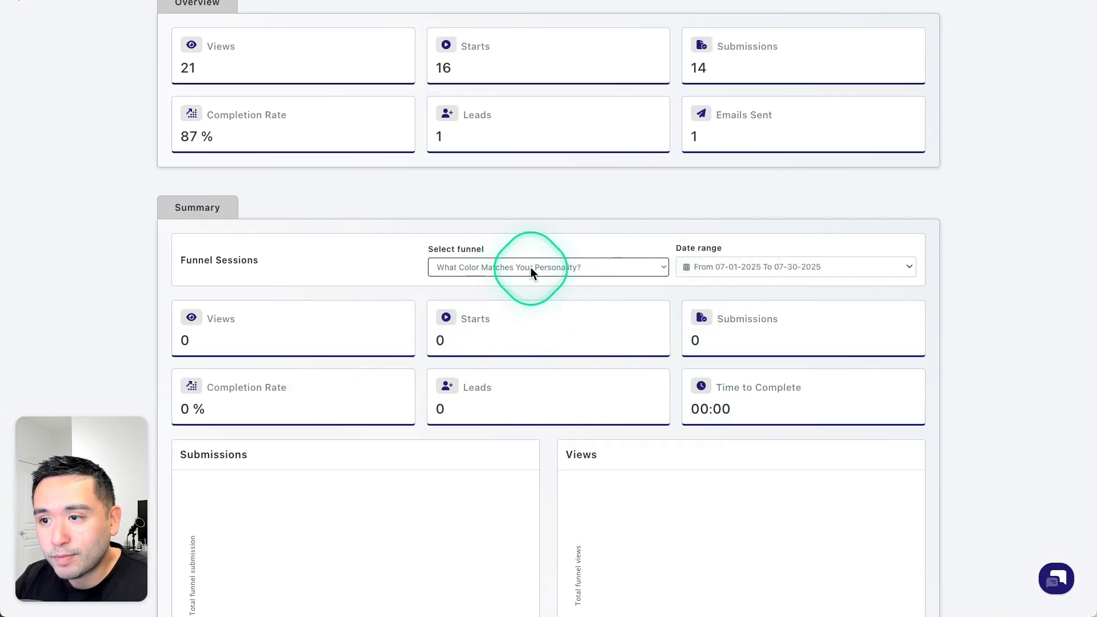
{"action": "scroll", "coordinate": [749, 276], "scroll_direction": "up", "scroll_amount": 3}
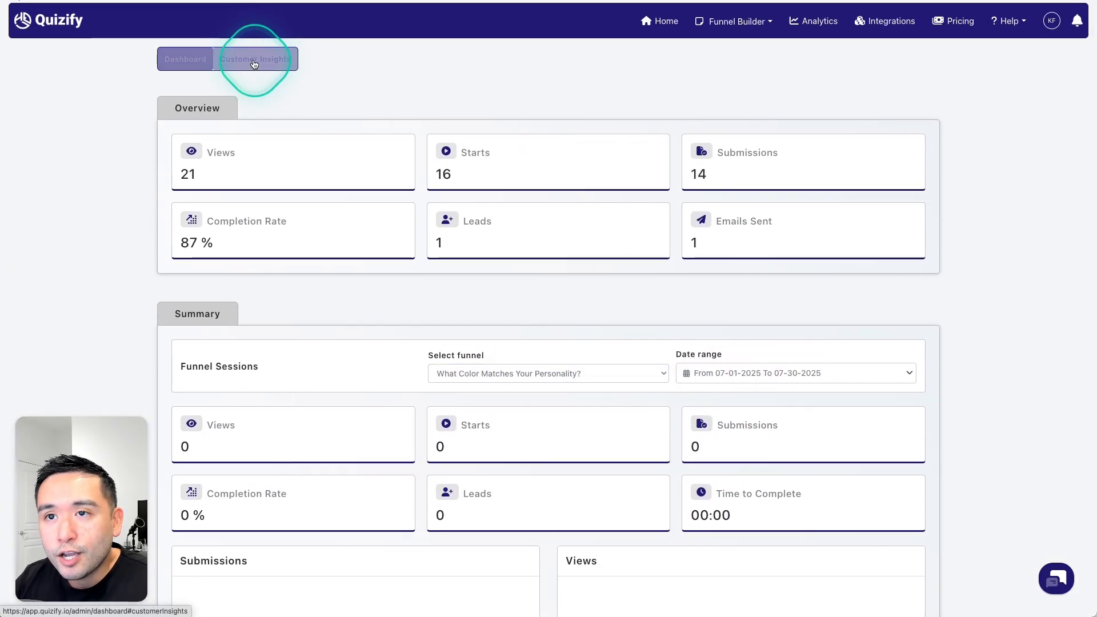
Open Customer Insights and examine the answer charts for the funnel "What Color Best Fits Your Personality?".
{"action": "left_click", "coordinate": [254, 64]}
{"action": "left_click", "coordinate": [393, 167]}
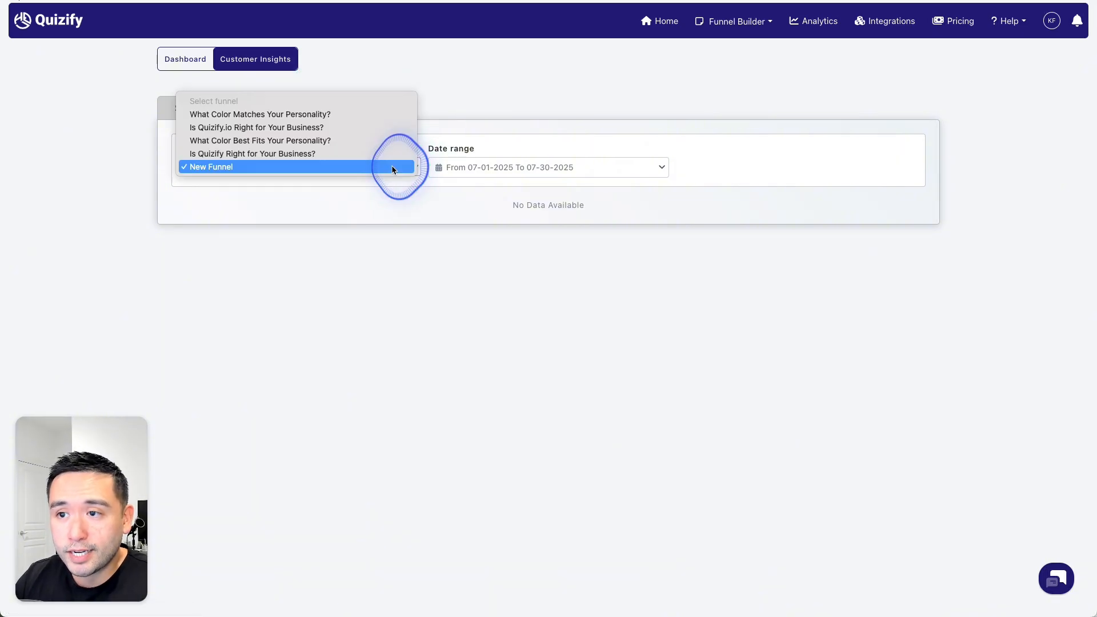
{"action": "left_click", "coordinate": [403, 137]}
{"action": "scroll", "coordinate": [290, 165], "scroll_direction": "down", "scroll_amount": 4}
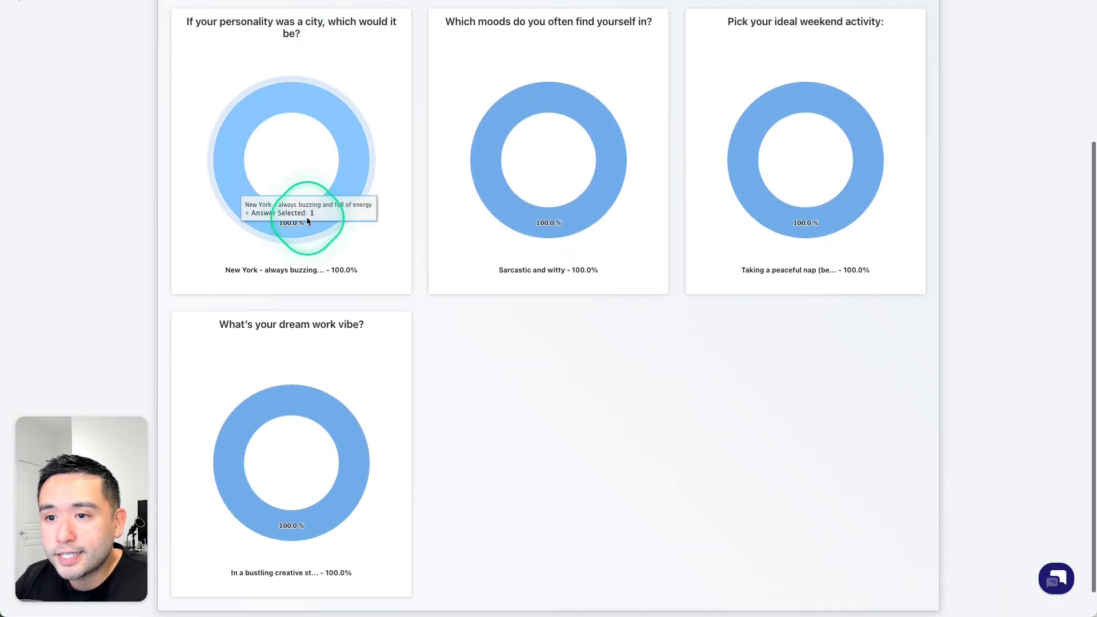
{"action": "scroll", "coordinate": [439, 131], "scroll_direction": "up", "scroll_amount": 2}
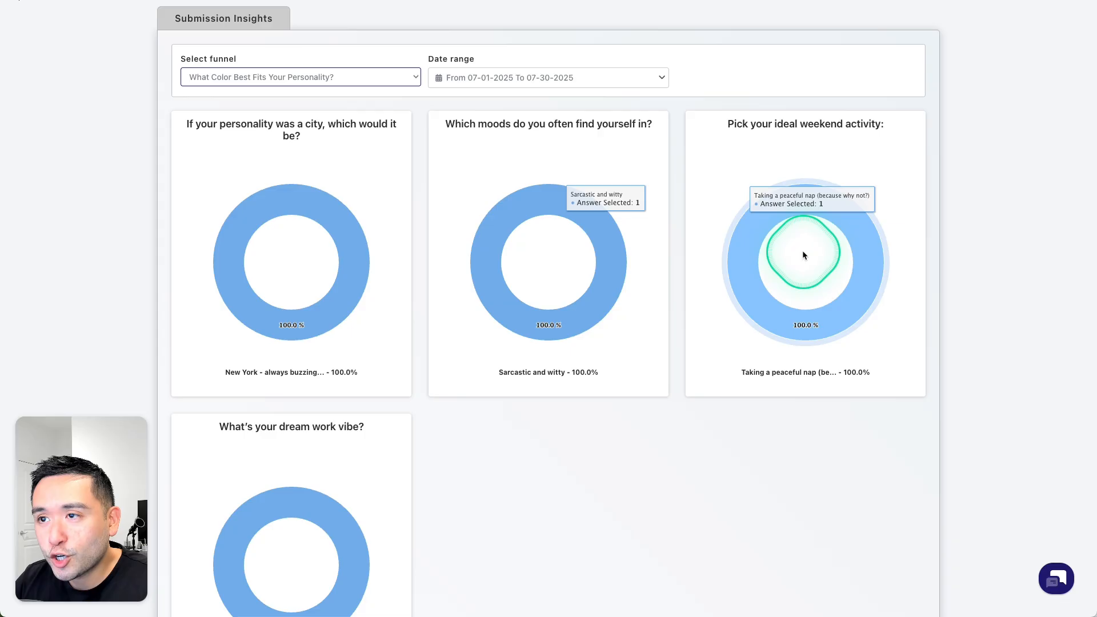
{"action": "scroll", "coordinate": [435, 255], "scroll_direction": "up", "scroll_amount": 2}
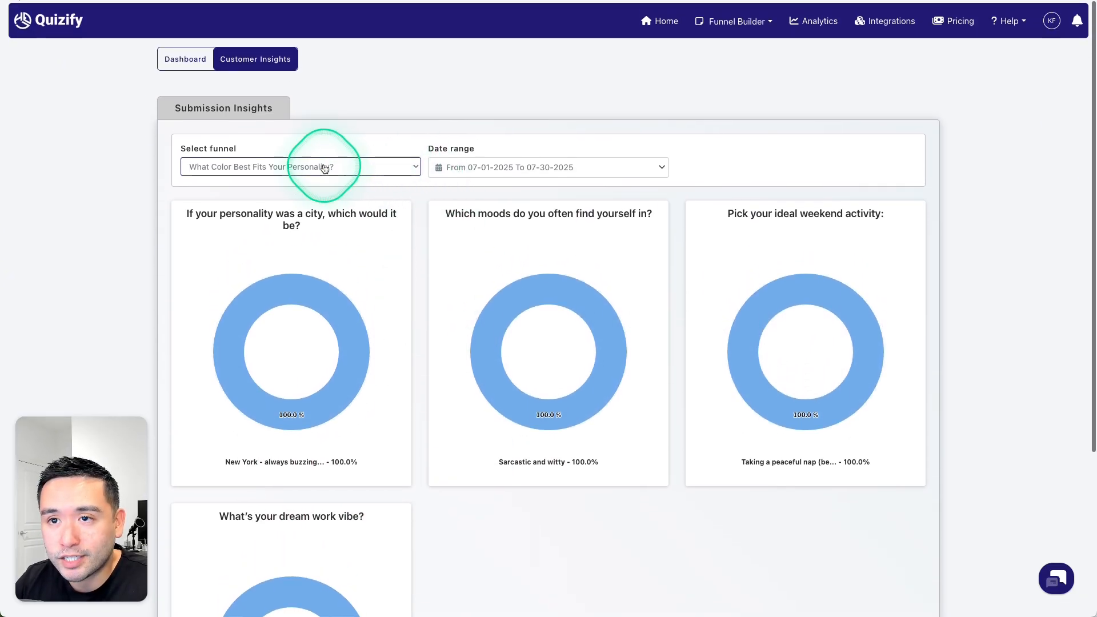
{"action": "left_click", "coordinate": [415, 166]}
{"action": "left_click", "coordinate": [353, 209]}
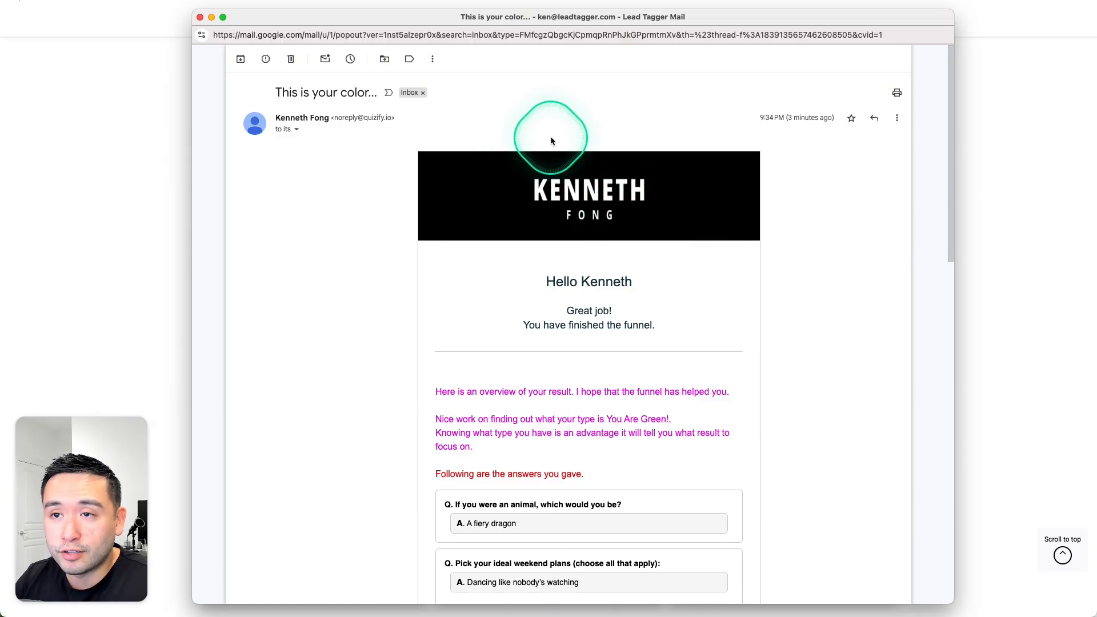
Review the "This is your color..." notification e-mail in Gmail, checking its subject, result message and list of given answers.
{"action": "left_click_drag", "start_coordinate": [287, 92], "coordinate": [368, 93]}
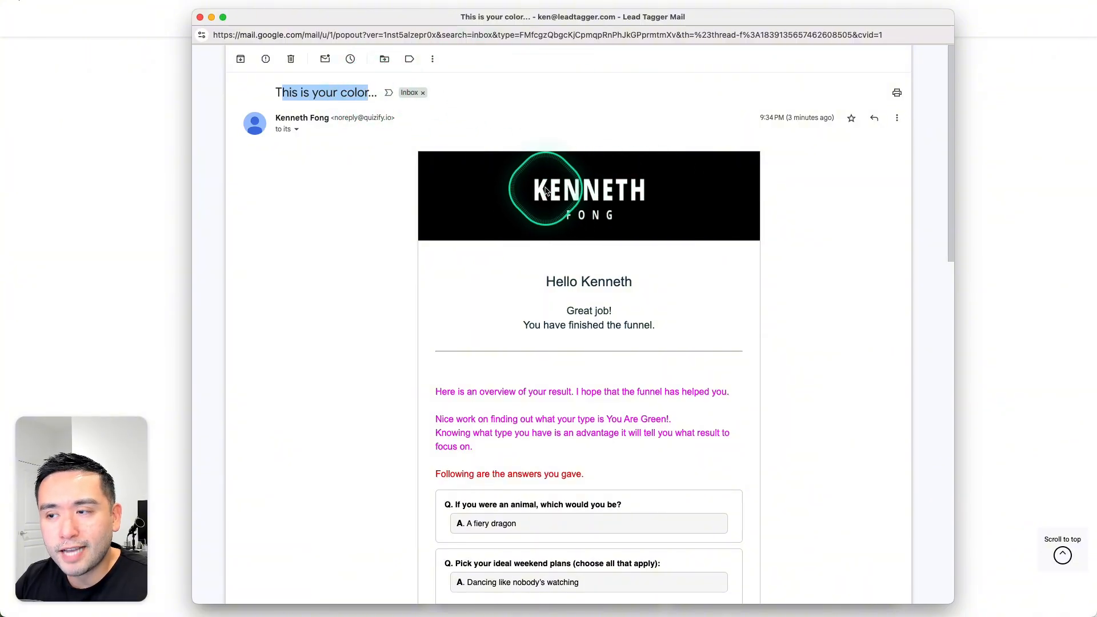
{"action": "scroll", "coordinate": [565, 176], "scroll_direction": "down", "scroll_amount": 4}
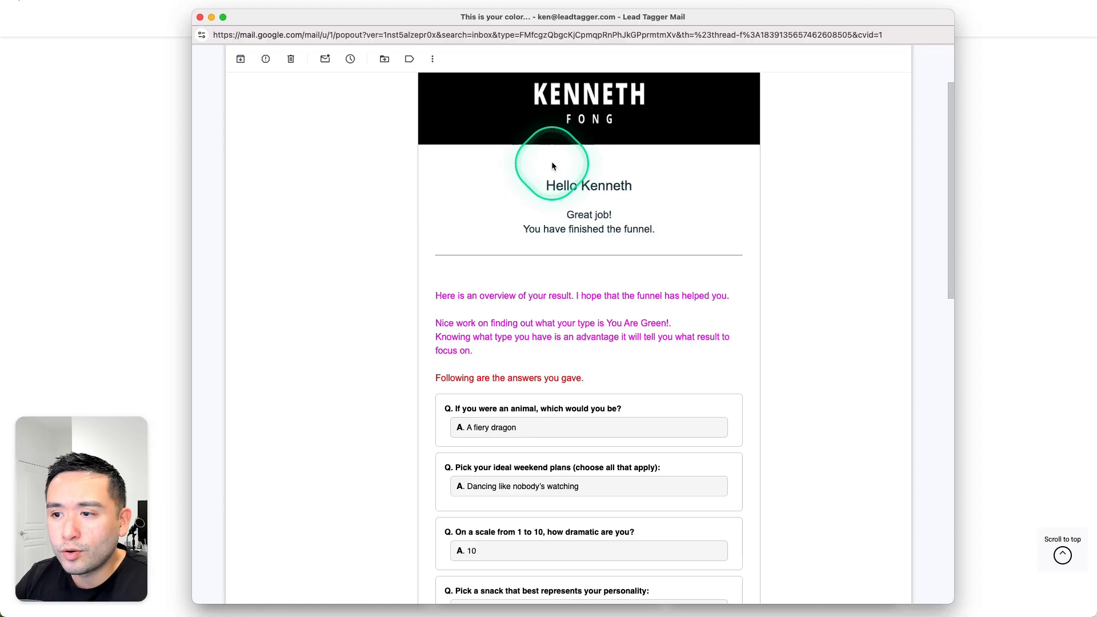
{"action": "left_click_drag", "start_coordinate": [457, 281], "coordinate": [542, 364]}
{"action": "scroll", "coordinate": [538, 368], "scroll_direction": "down", "scroll_amount": 1}
{"action": "scroll", "coordinate": [539, 369], "scroll_direction": "down", "scroll_amount": 5}
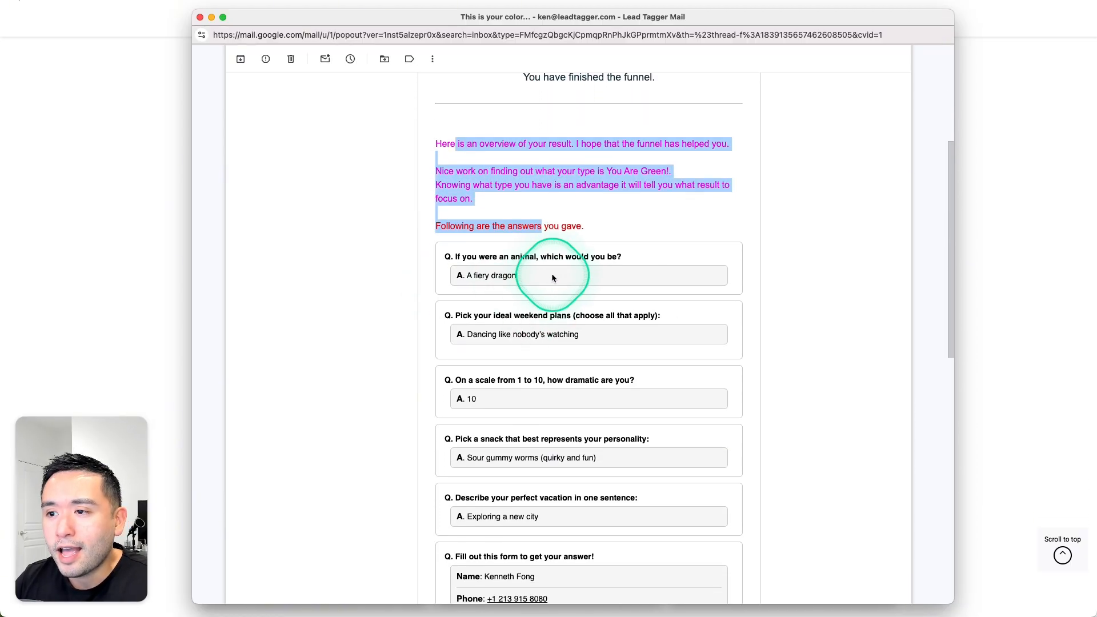
Read the result e-mail through to its closing message, and review the answers and contact details in the "New Funnel Submission Received" e-mail.
{"action": "scroll", "coordinate": [510, 215], "scroll_direction": "down", "scroll_amount": 8}
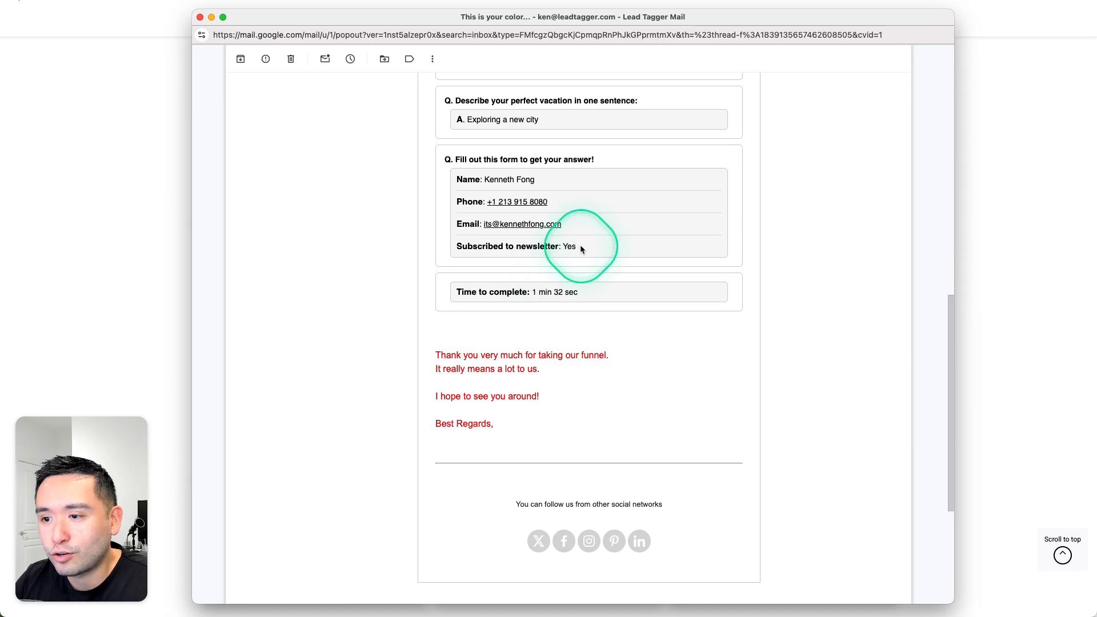
{"action": "scroll", "coordinate": [588, 245], "scroll_direction": "up", "scroll_amount": 6}
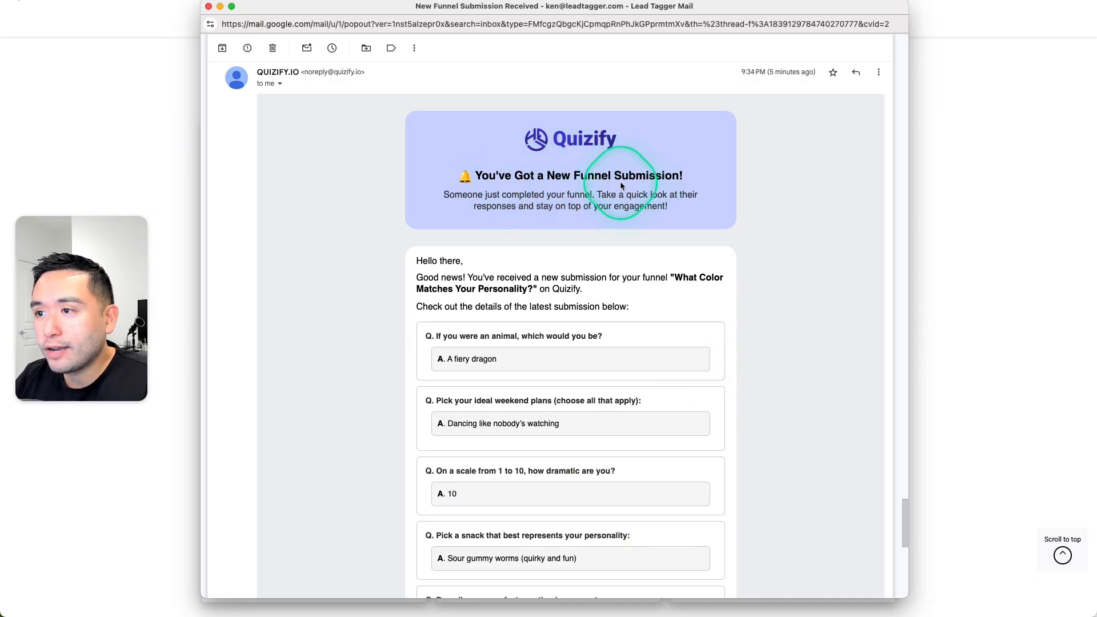
{"action": "scroll", "coordinate": [600, 206], "scroll_direction": "down", "scroll_amount": 3}
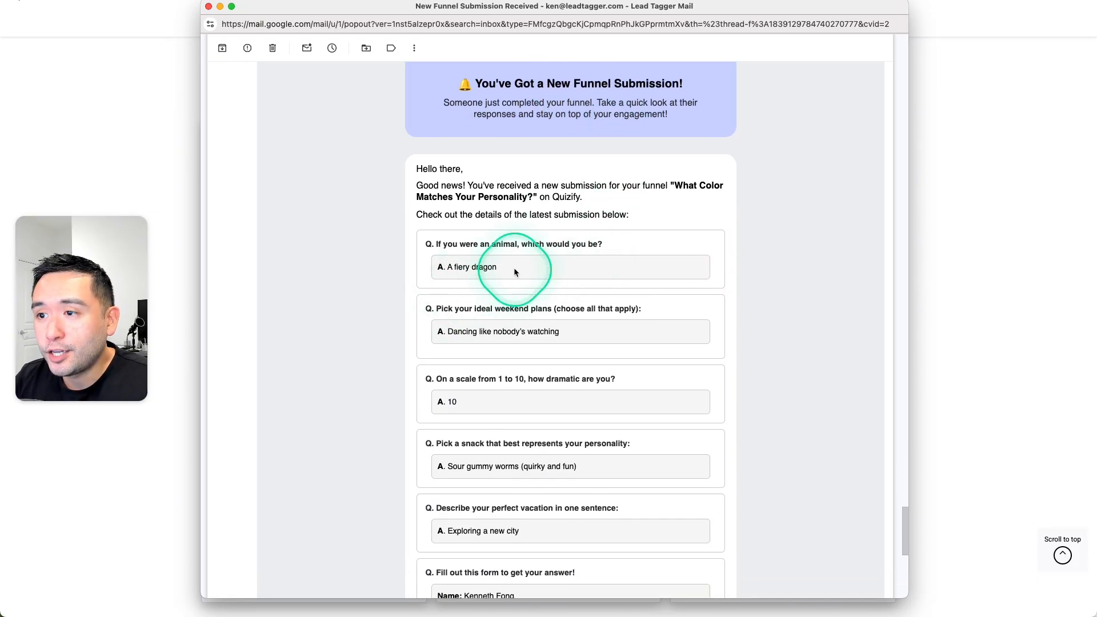
{"action": "scroll", "coordinate": [503, 366], "scroll_direction": "down", "scroll_amount": 10}
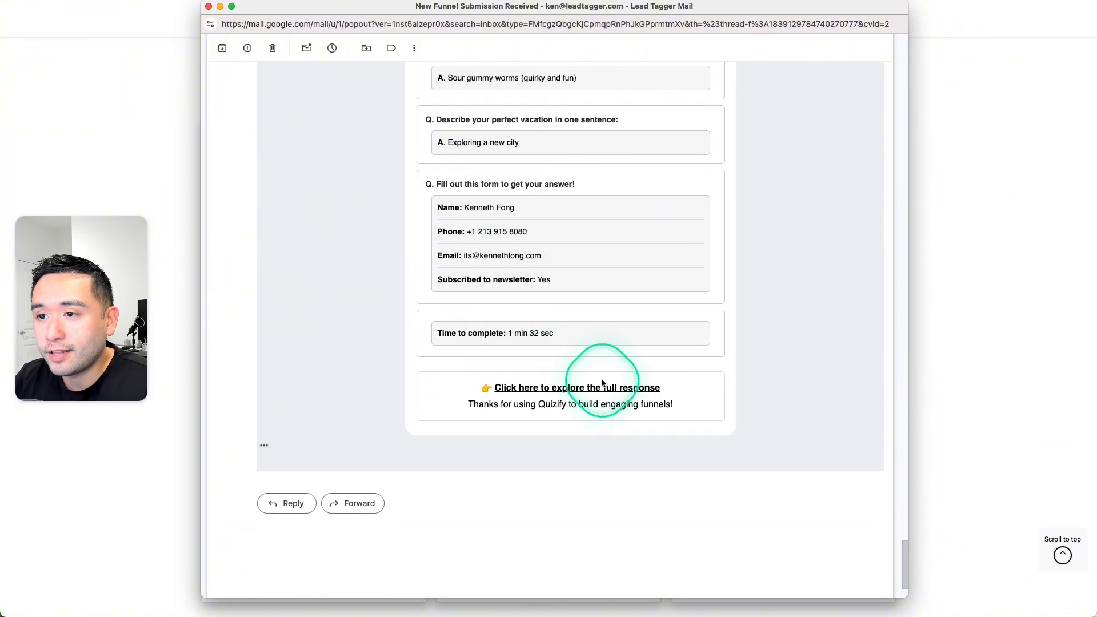
{"action": "scroll", "coordinate": [603, 383], "scroll_direction": "up", "scroll_amount": 10}
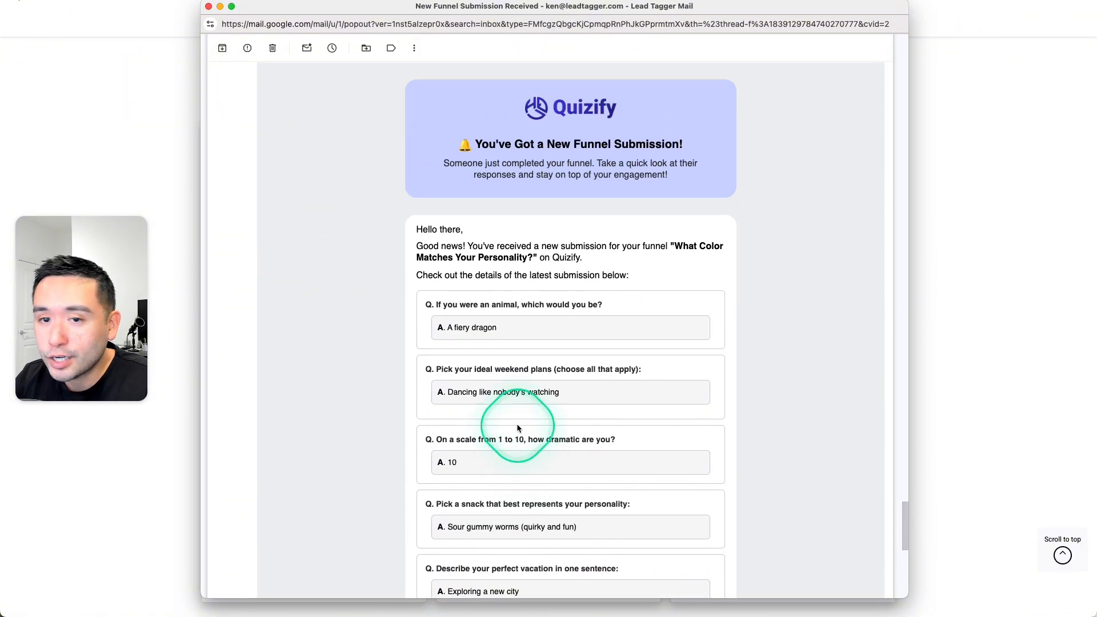
{"action": "scroll", "coordinate": [517, 428], "scroll_direction": "up", "scroll_amount": 4}
{"action": "scroll", "coordinate": [588, 404], "scroll_direction": "down", "scroll_amount": 4}
{"action": "scroll", "coordinate": [595, 453], "scroll_direction": "up", "scroll_amount": 2}
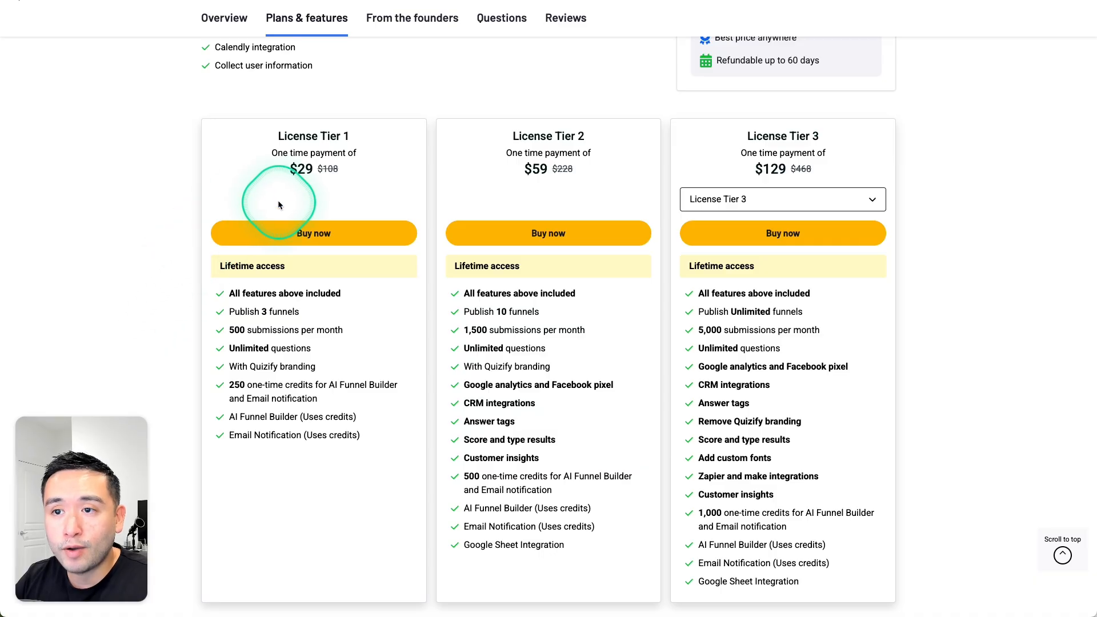
Switch to Quizify's AppSumo plans and examine the License Tier 1 price, funnel limit and included features.
{"action": "left_click_drag", "start_coordinate": [292, 170], "coordinate": [311, 168]}
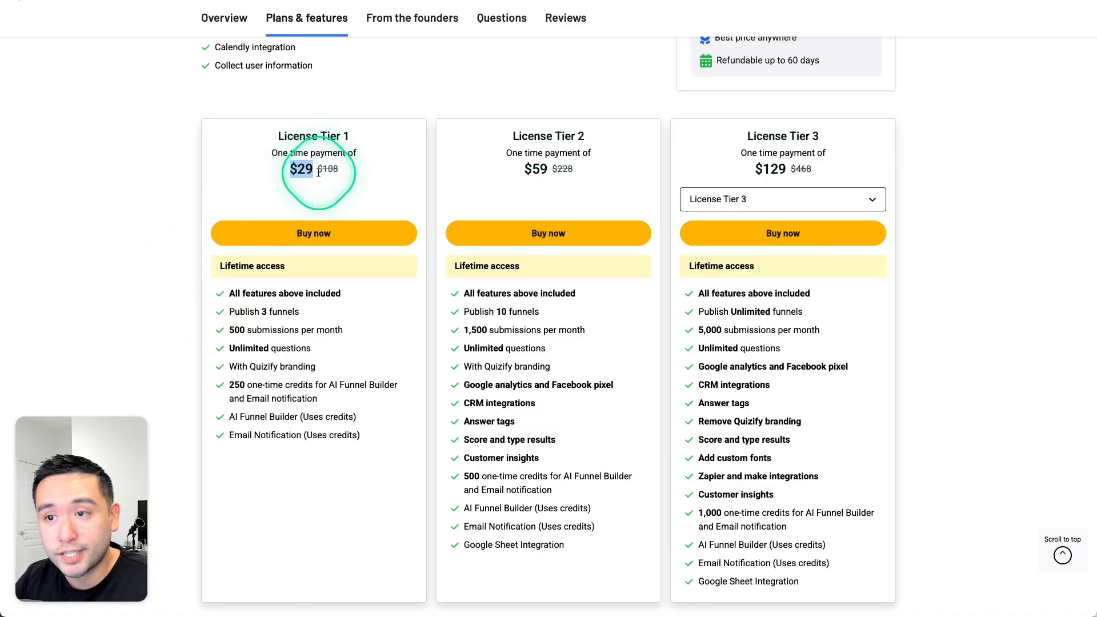
{"action": "scroll", "coordinate": [318, 173], "scroll_direction": "up", "scroll_amount": 1}
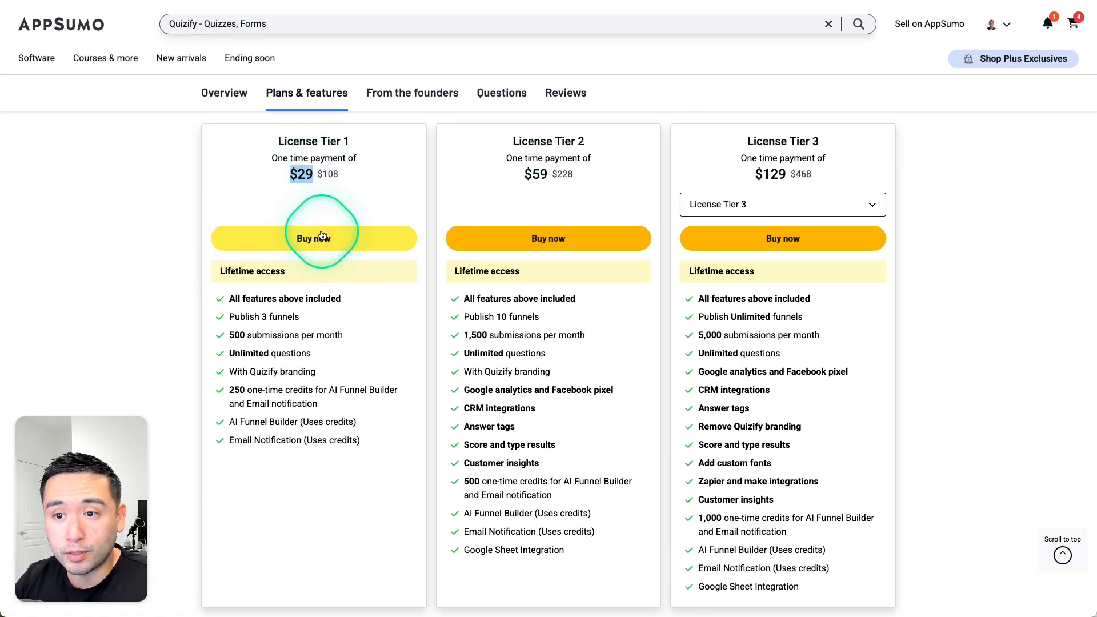
{"action": "left_click_drag", "start_coordinate": [229, 336], "coordinate": [354, 469]}
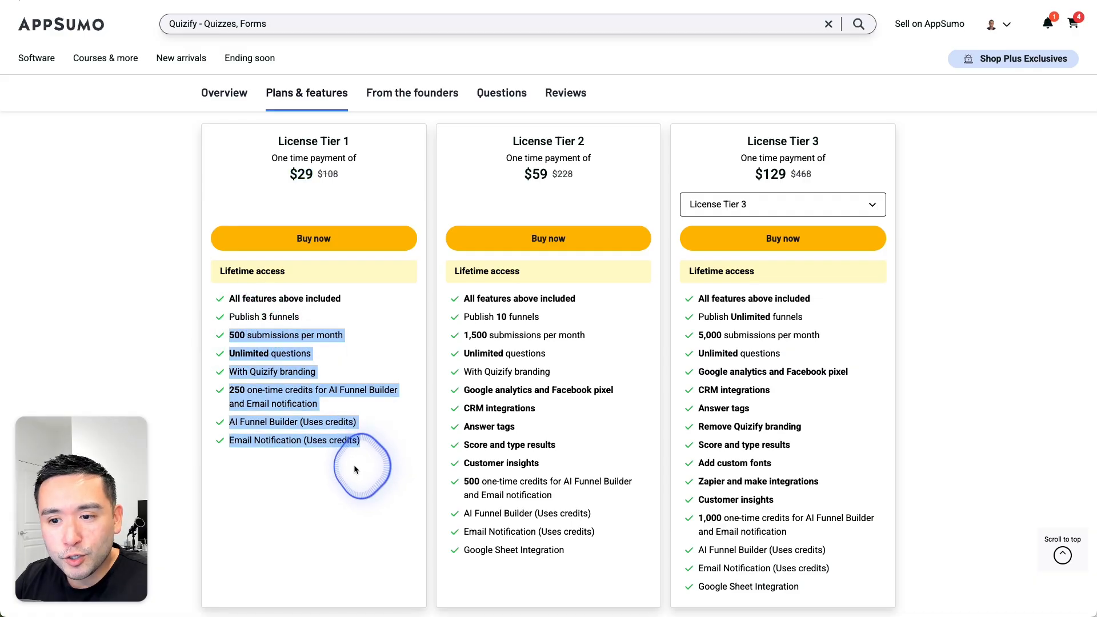
{"action": "left_click", "coordinate": [355, 460]}
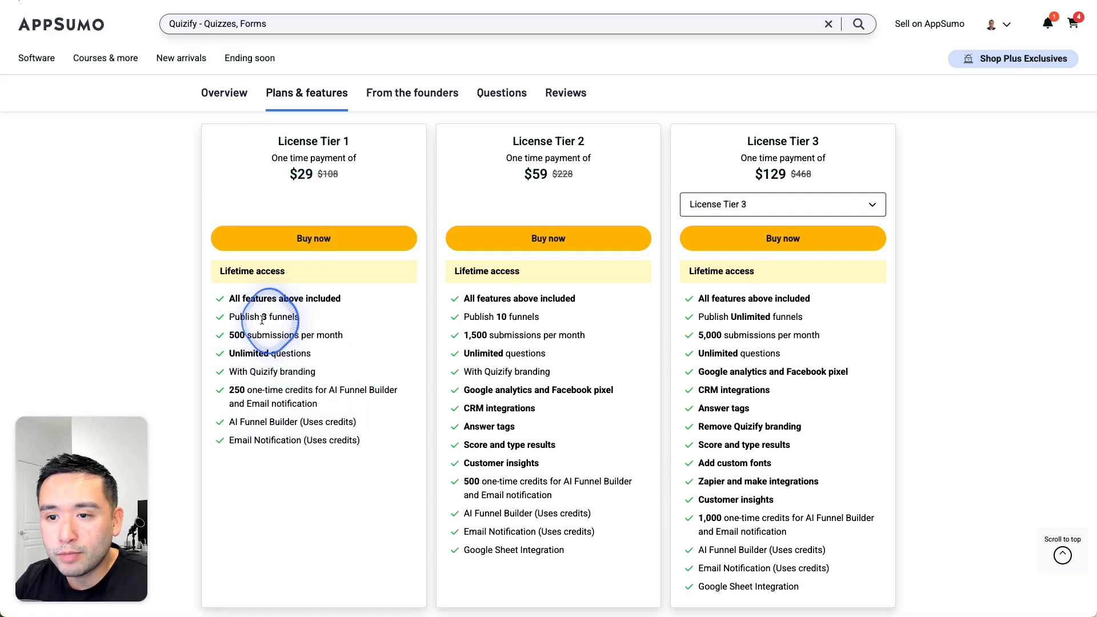
{"action": "left_click_drag", "start_coordinate": [261, 317], "coordinate": [313, 325]}
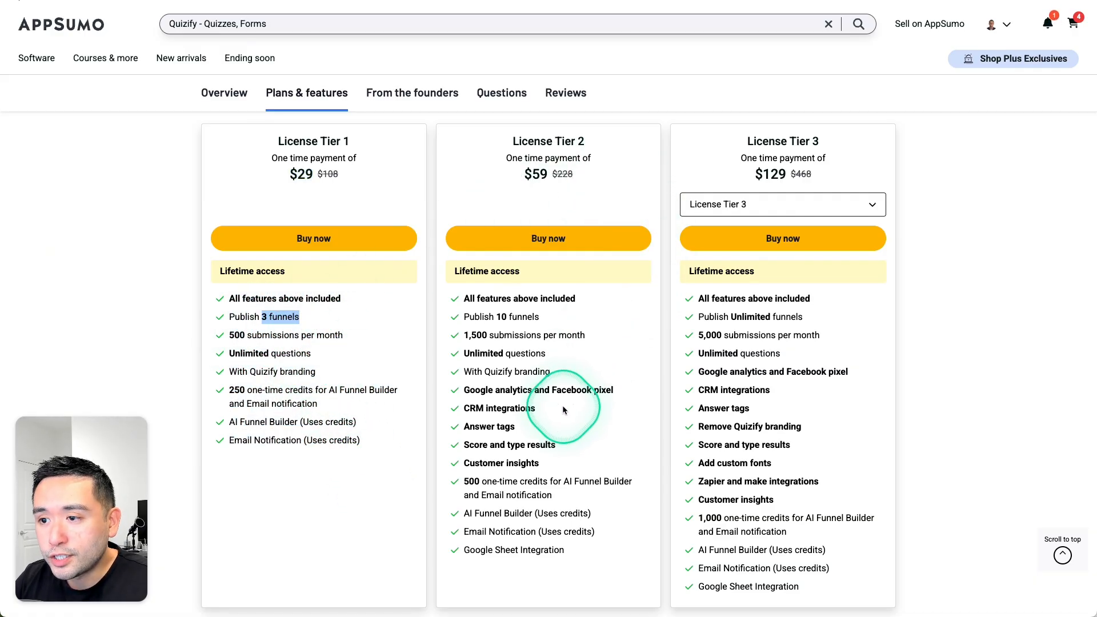
Examine the License Tier 2 features, from the funnel and submission limits to the integrations, customer insights and credits.
{"action": "left_click_drag", "start_coordinate": [572, 364], "coordinate": [490, 329]}
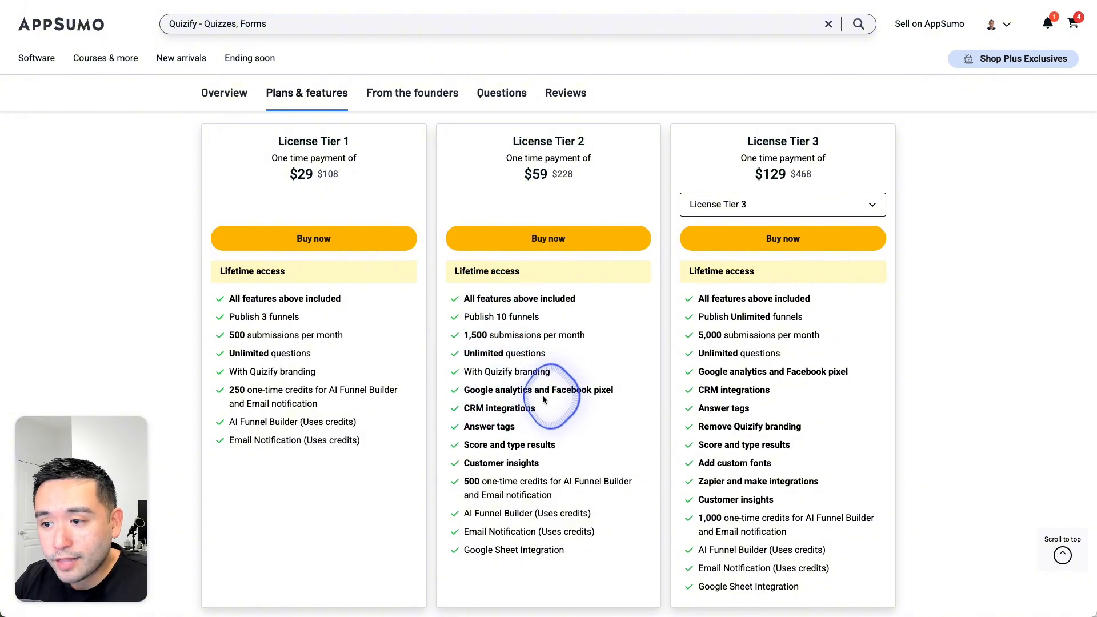
{"action": "left_click_drag", "start_coordinate": [481, 391], "coordinate": [564, 544]}
{"action": "left_click", "coordinate": [778, 285]}
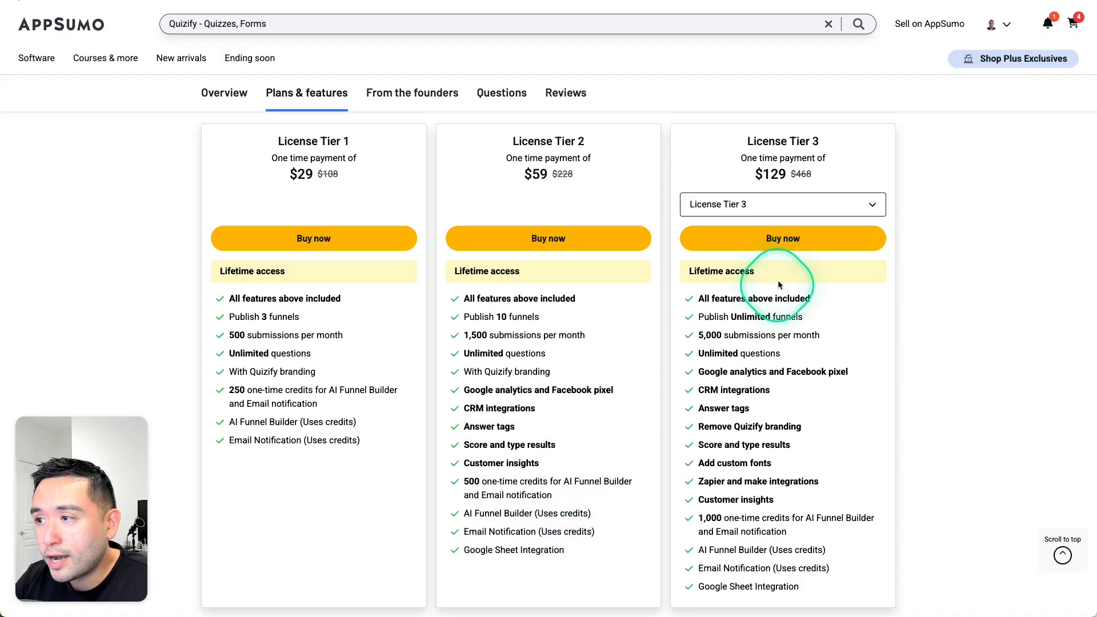
Examine License Tier 3's branding removal, custom fonts, customer insights and one-time credits, comparing its score and type results with License Tier 2.
{"action": "scroll", "coordinate": [761, 227], "scroll_direction": "down", "scroll_amount": 2}
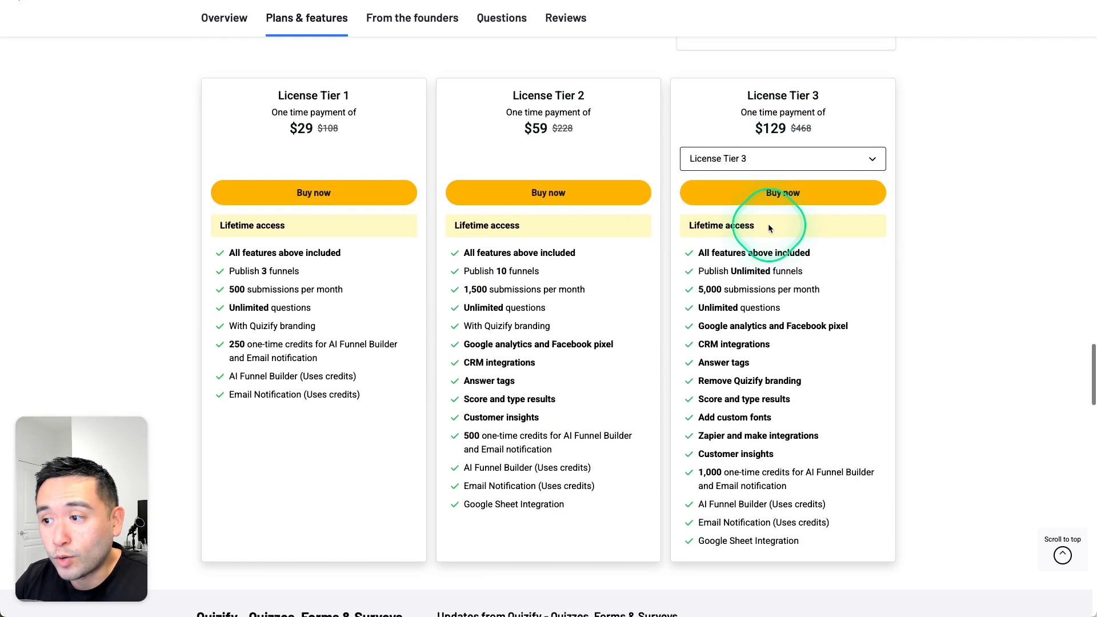
{"action": "scroll", "coordinate": [769, 227], "scroll_direction": "down", "scroll_amount": 1}
{"action": "left_click_drag", "start_coordinate": [705, 343], "coordinate": [775, 343]}
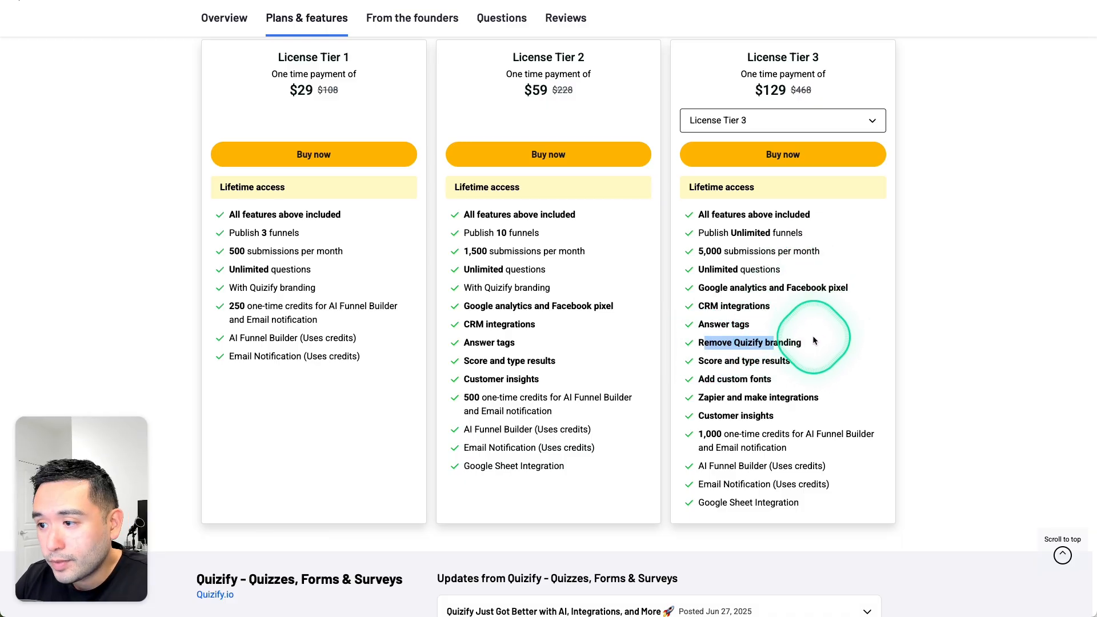
{"action": "left_click", "coordinate": [712, 360]}
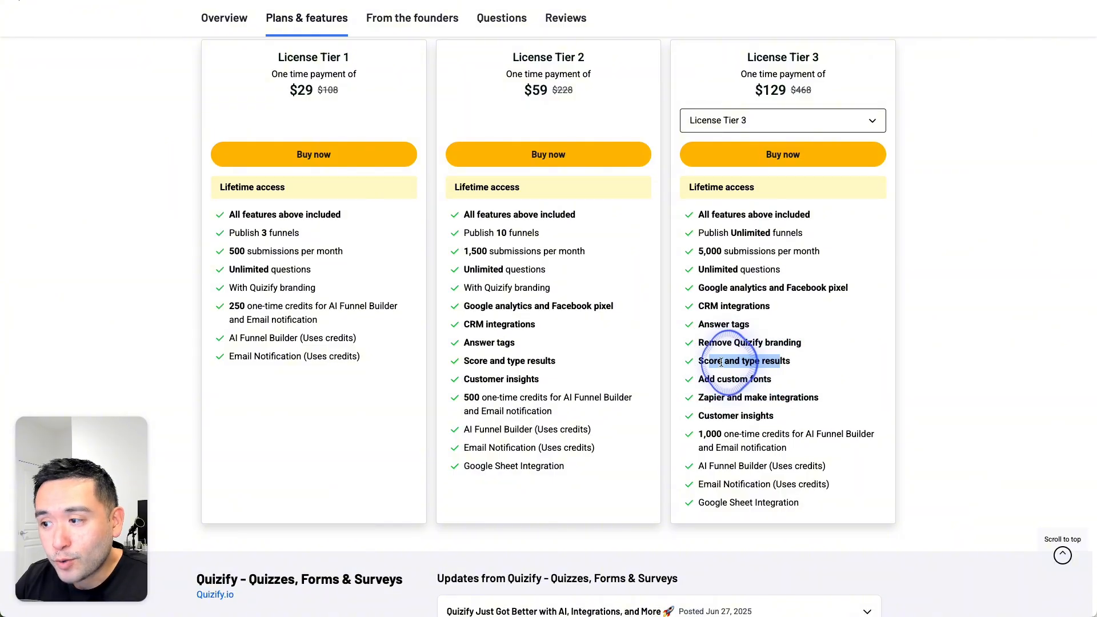
{"action": "left_click_drag", "start_coordinate": [766, 361], "coordinate": [746, 362]}
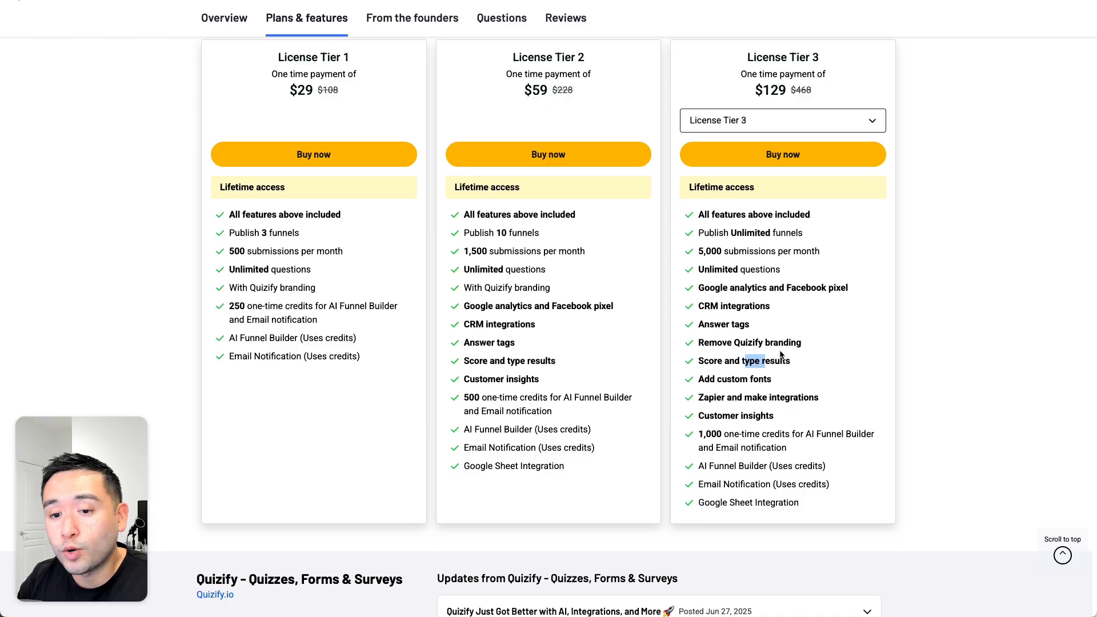
{"action": "left_click_drag", "start_coordinate": [782, 362], "coordinate": [743, 362]}
{"action": "left_click_drag", "start_coordinate": [580, 362], "coordinate": [463, 361]}
{"action": "left_click_drag", "start_coordinate": [705, 379], "coordinate": [774, 380]}
{"action": "left_click_drag", "start_coordinate": [707, 417], "coordinate": [775, 417]}
{"action": "left_click", "coordinate": [768, 417]}
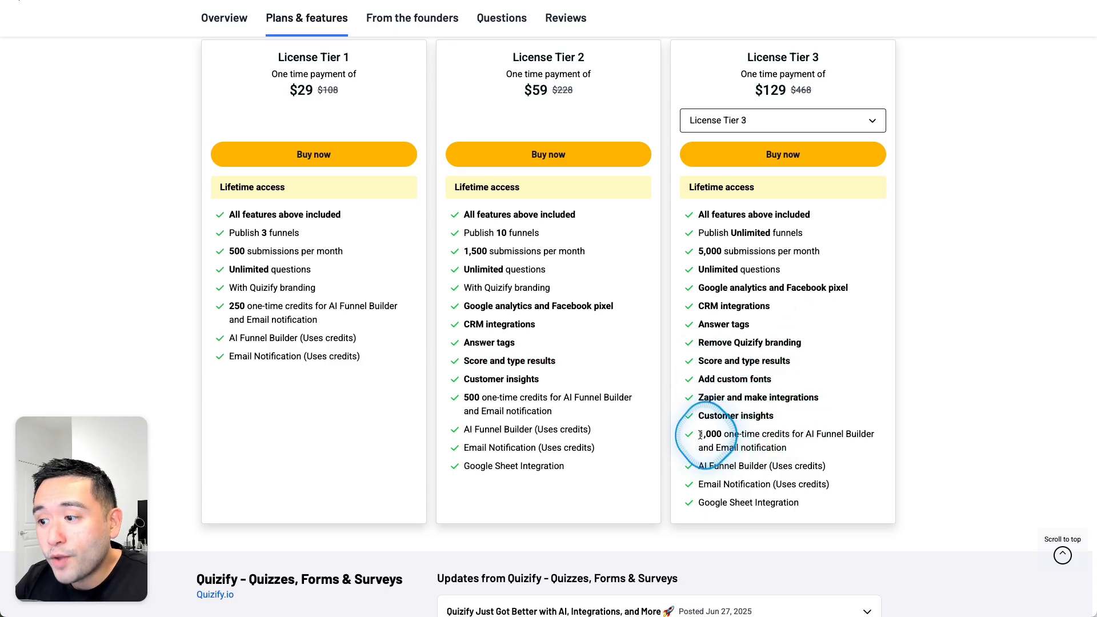
{"action": "left_click_drag", "start_coordinate": [698, 434], "coordinate": [781, 441]}
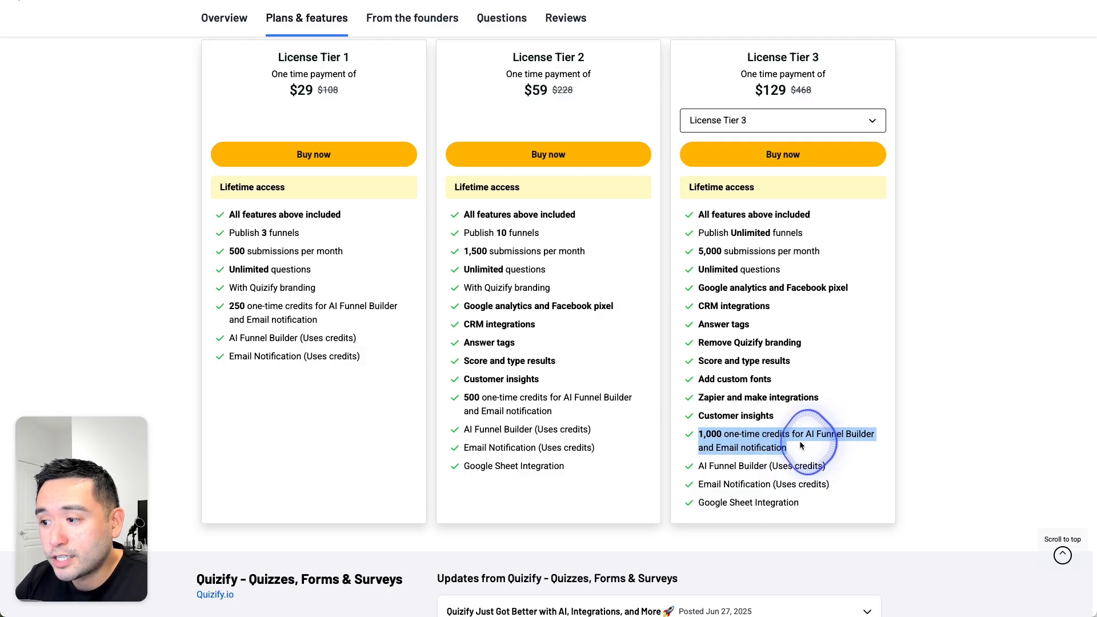
{"action": "left_click", "coordinate": [791, 449]}
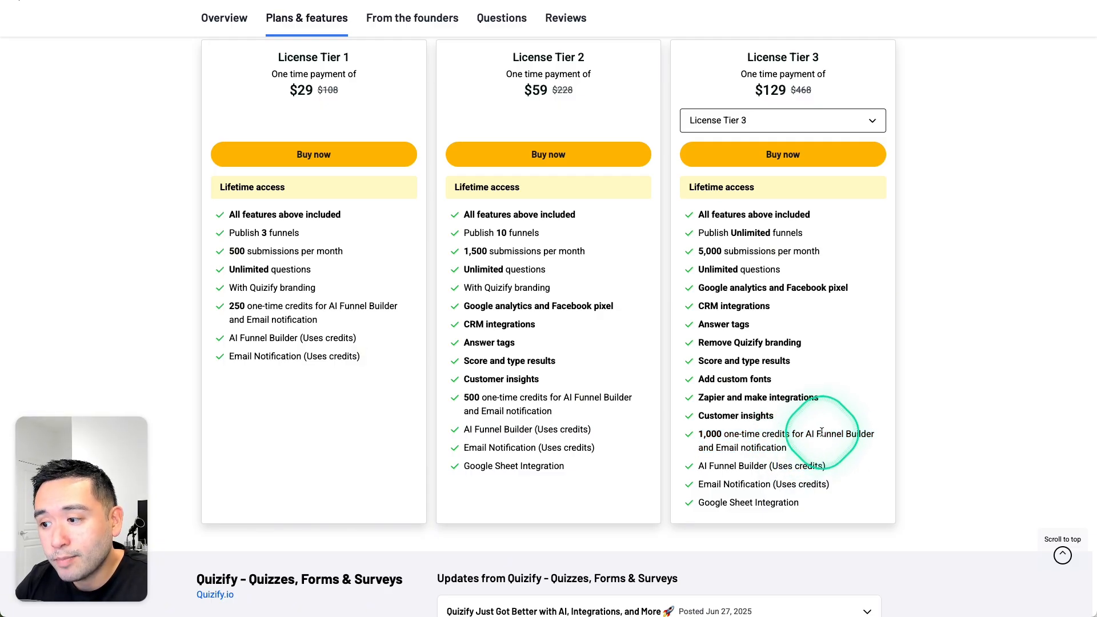
Switch the third plan from License Tier 3 to License Tier 4 and check its monthly submission allowance.
{"action": "scroll", "coordinate": [838, 429], "scroll_direction": "up", "scroll_amount": 1}
{"action": "left_click", "coordinate": [766, 141]}
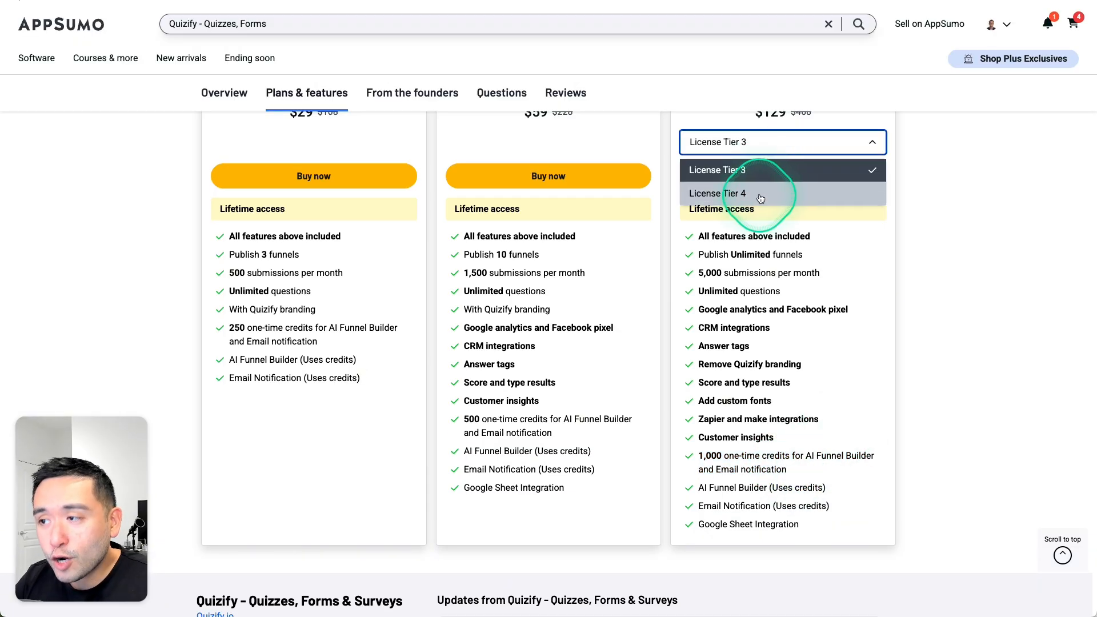
{"action": "left_click", "coordinate": [760, 195]}
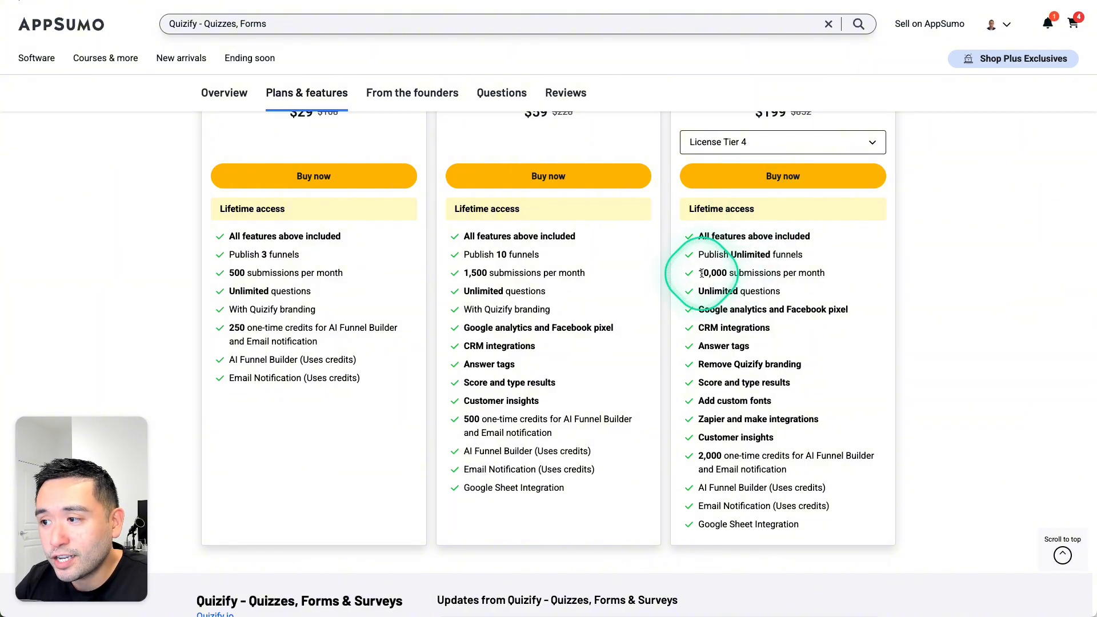
{"action": "left_click_drag", "start_coordinate": [702, 273], "coordinate": [742, 274]}
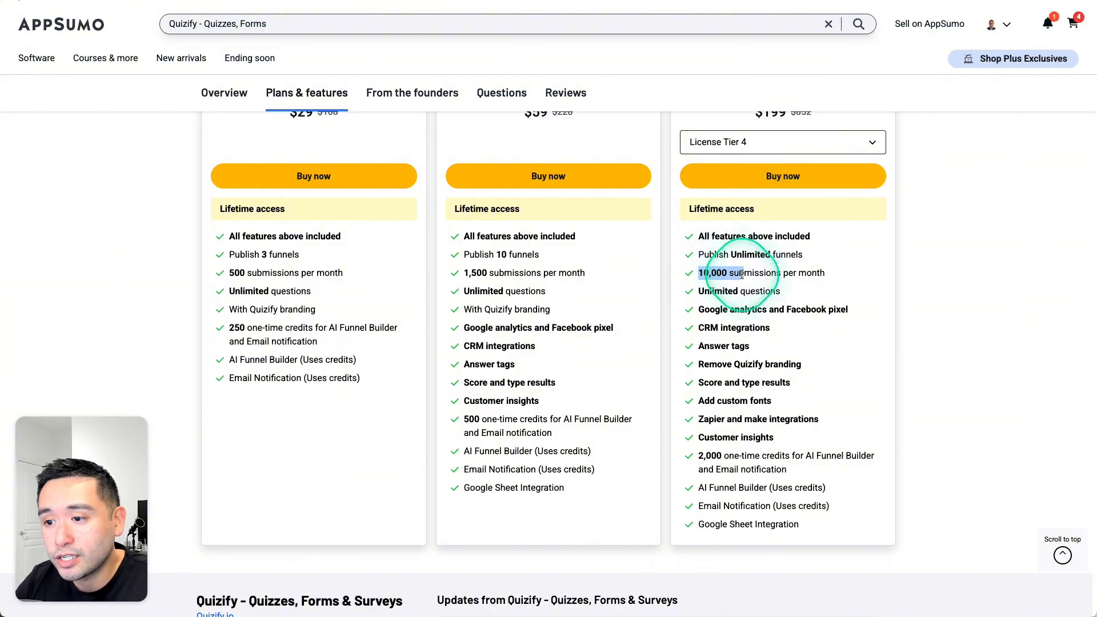